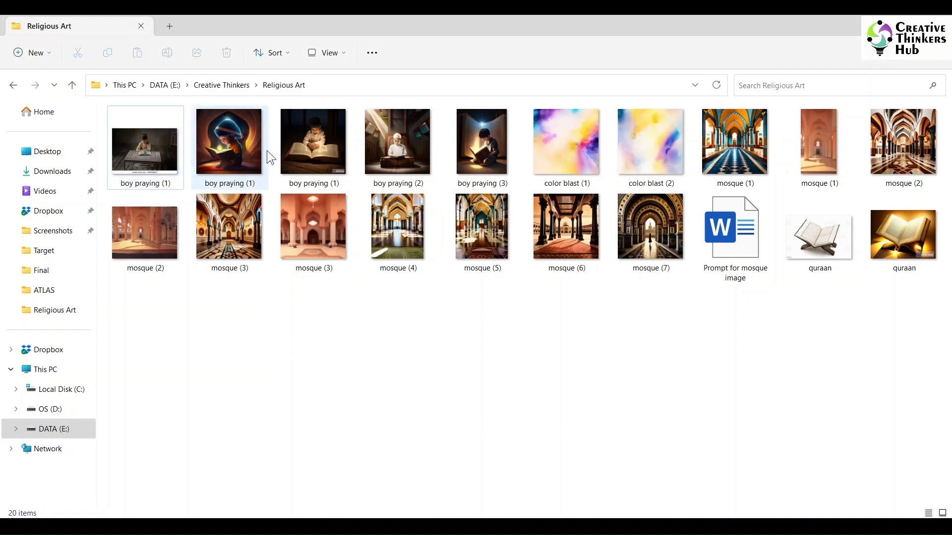
- Open the image of the boy in the blue turban, and read the boy praying prompt in the Word document
click(127, 176)
double_click(222, 146)
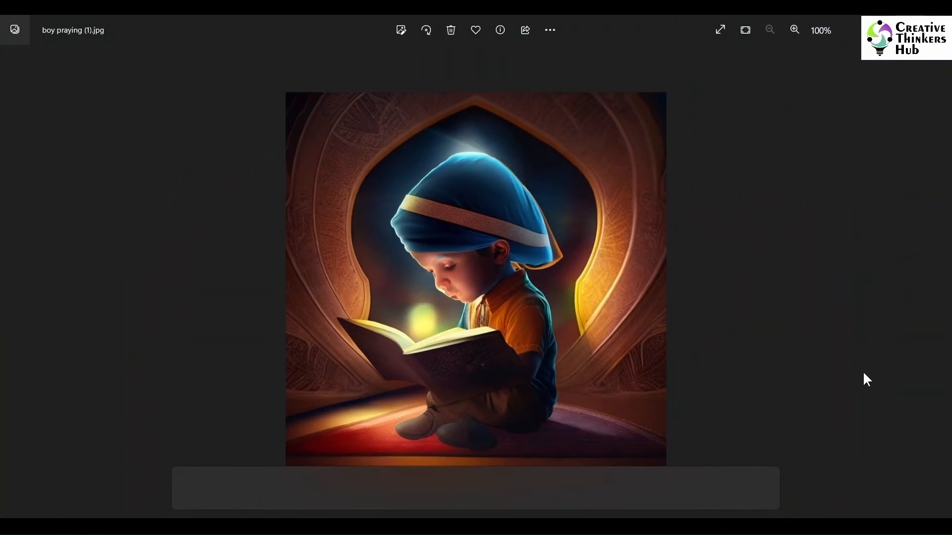
click(661, 526)
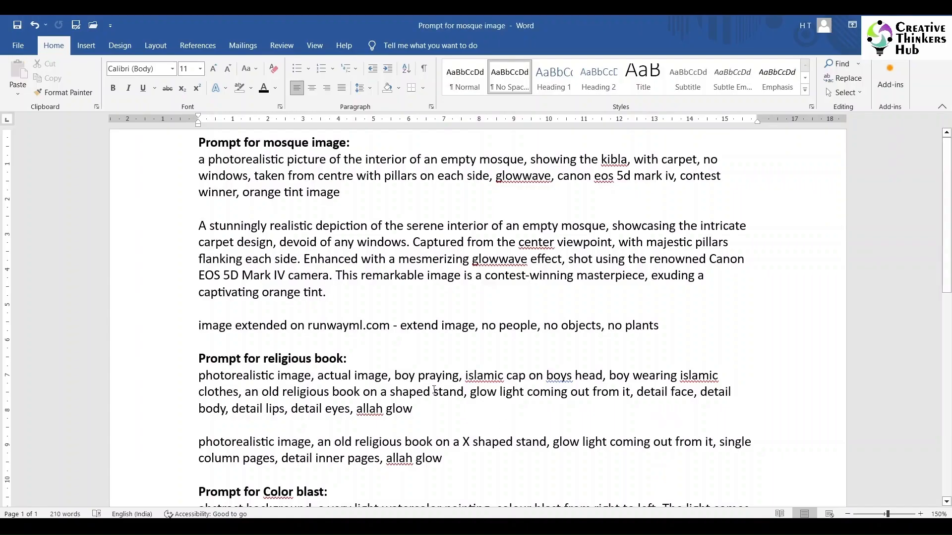
scroll(369, 295, down, 5)
scroll(368, 295, up, 2)
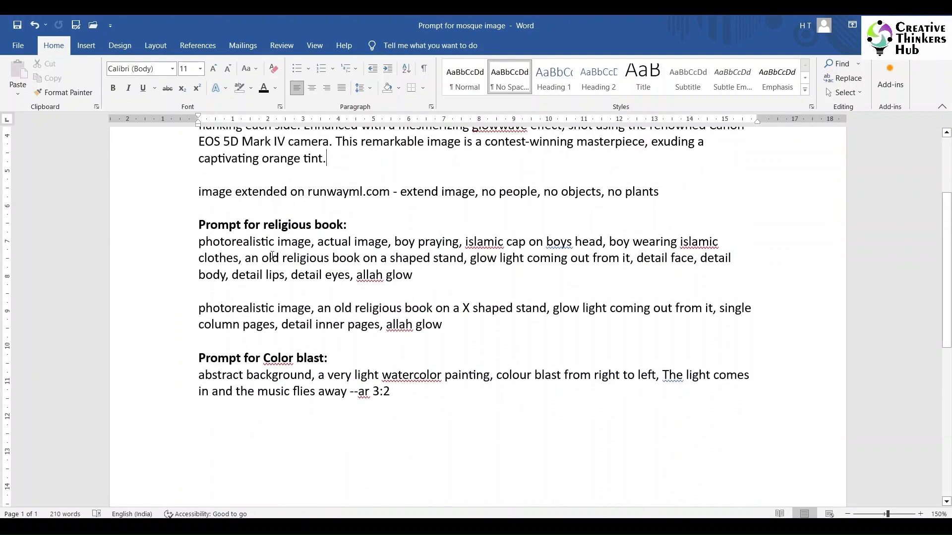
triple_click(192, 239)
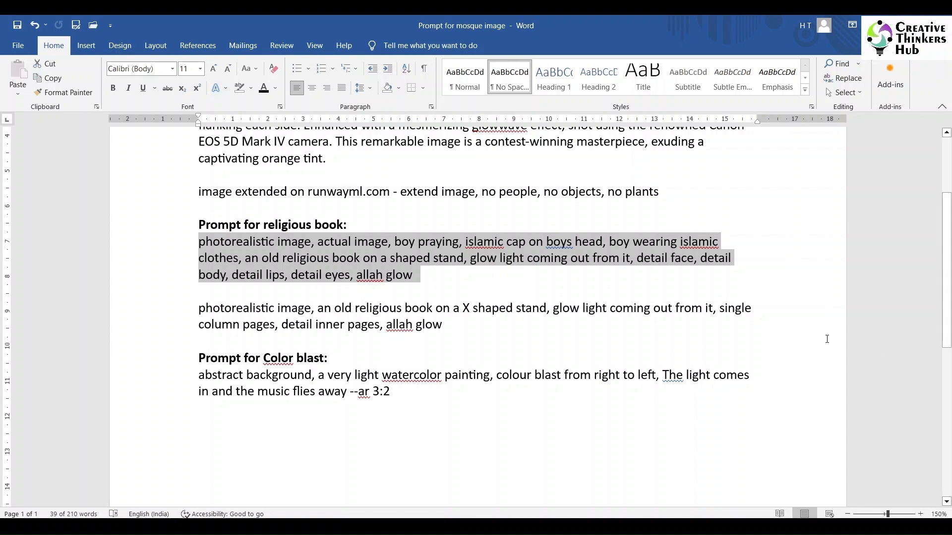
click(827, 339)
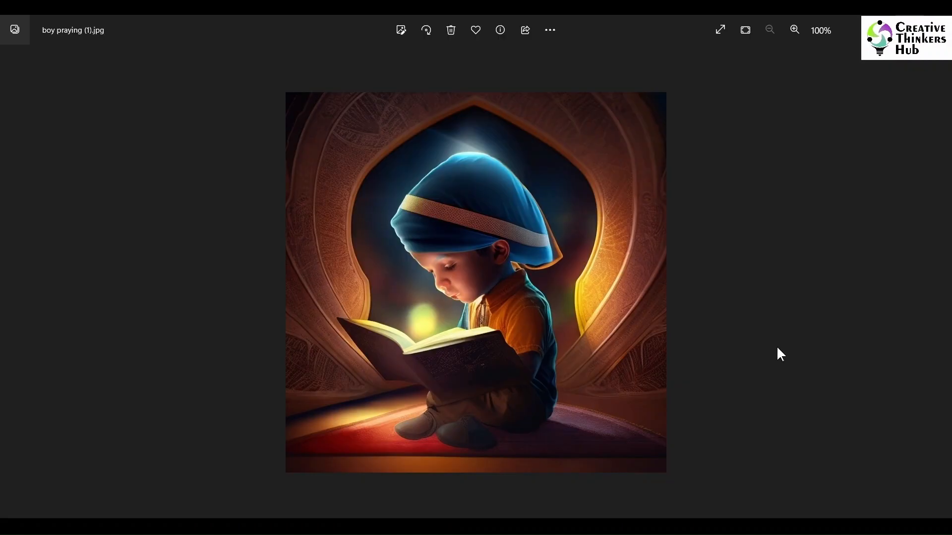
- Browse the boy praying images in the Photos viewer, comparing the generated versions with the original stock reference picture
key(Right)
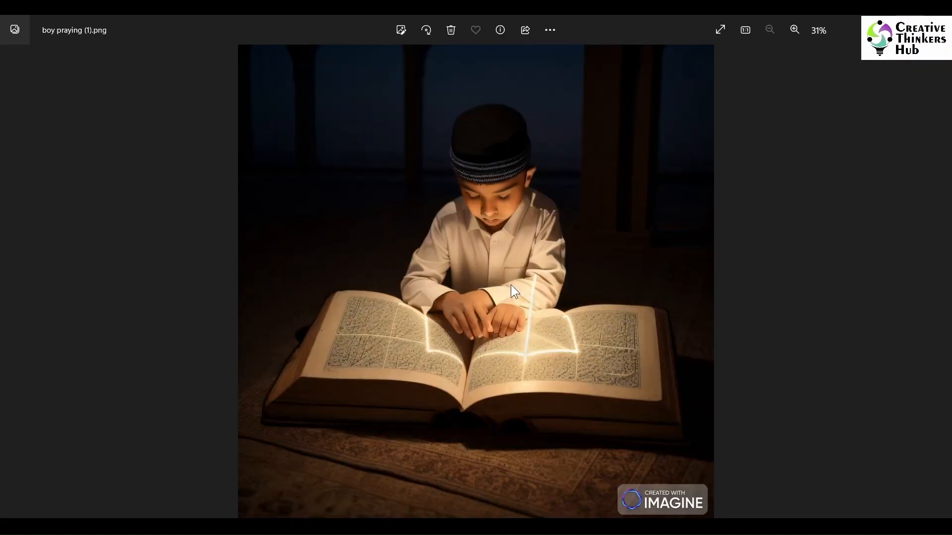
key(Right)
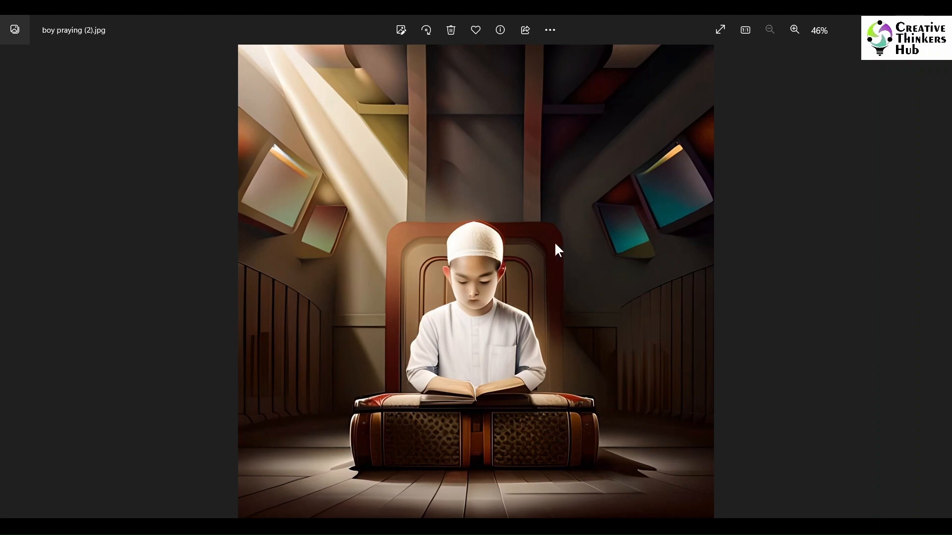
key(Right)
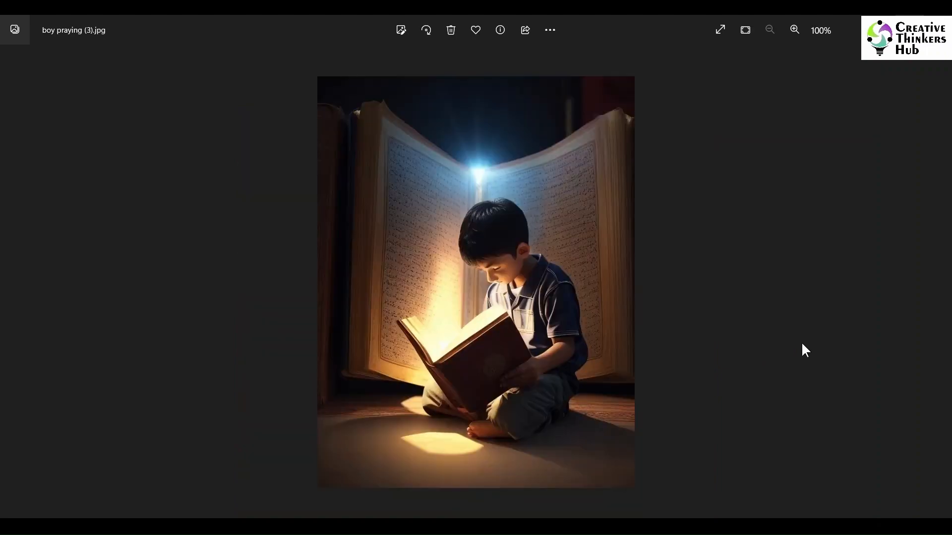
key(Right)
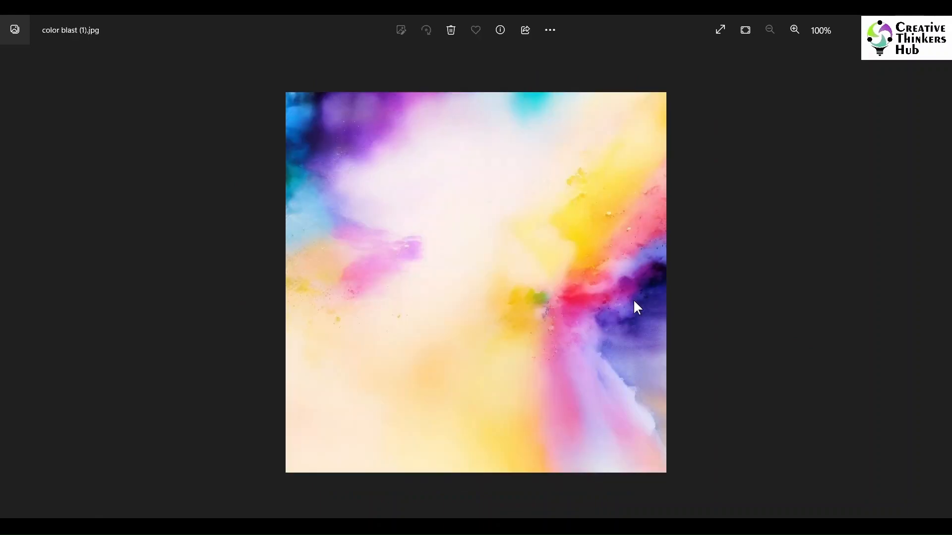
key(Left)
key(Left)
key(Left)
key(Left)
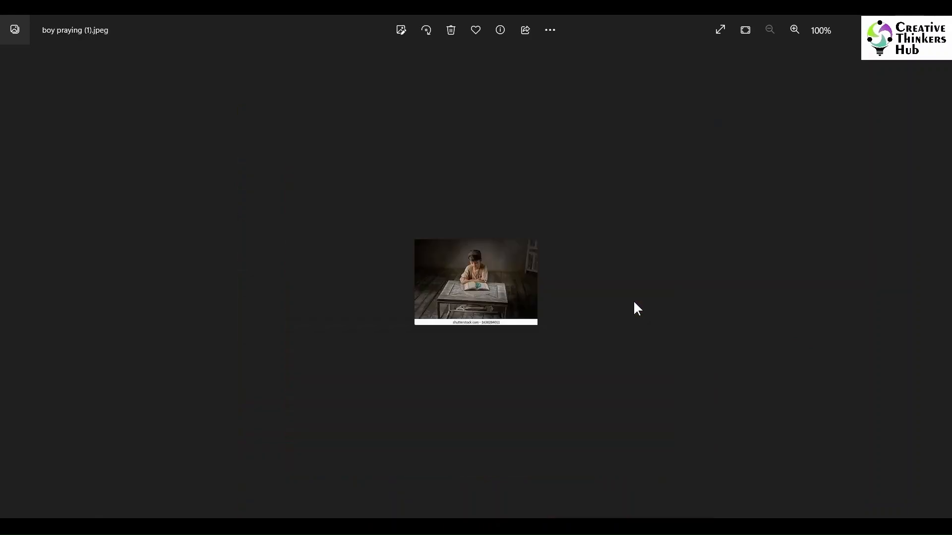
key(Right)
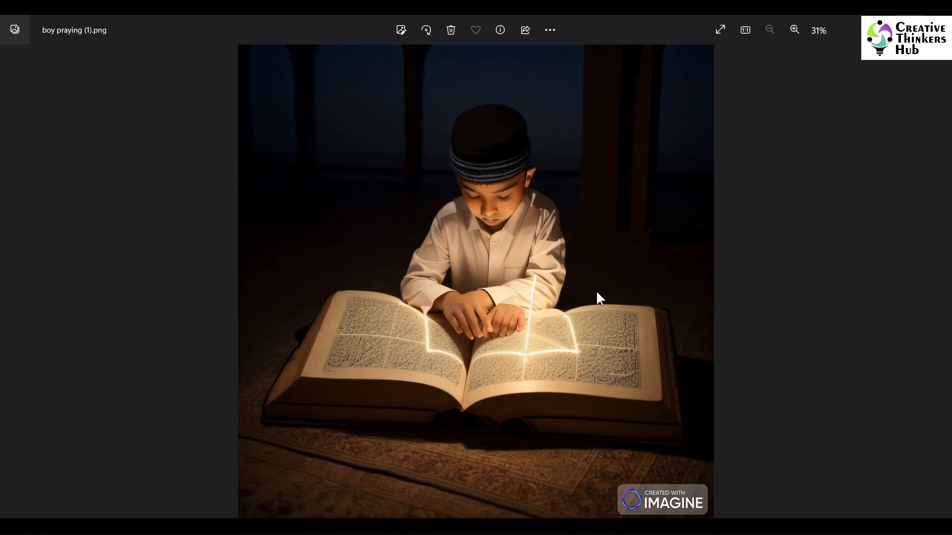
key(Right)
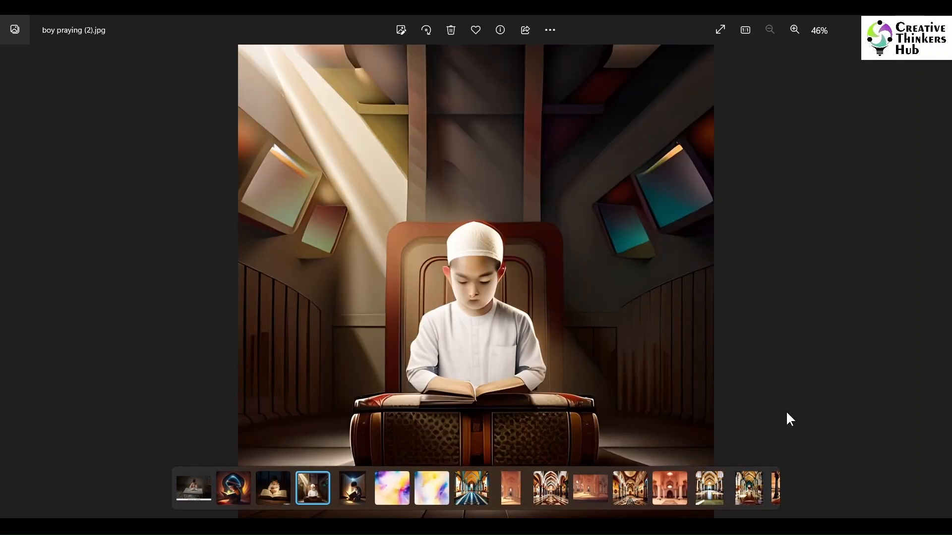
- View both color blast images and check them against the Color blast prompt in the Word document
key(Right)
key(Right)
key(Right)
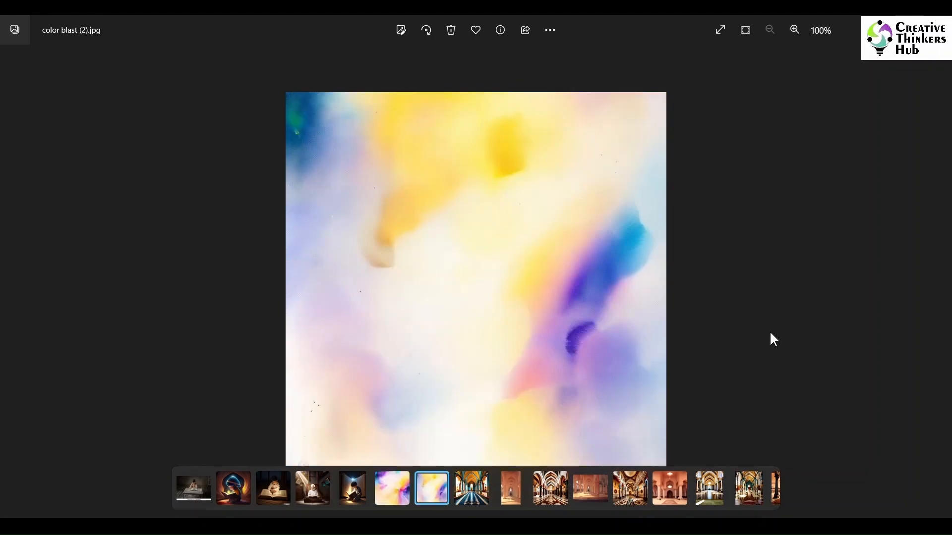
key(alt+Tab)
drag(211, 380, 408, 390)
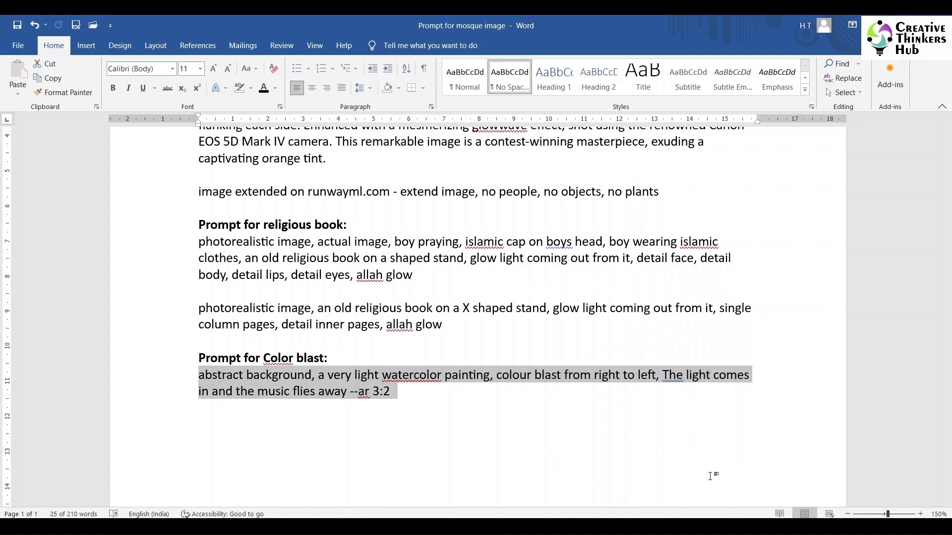
click(710, 476)
key(alt+Tab)
key(Left)
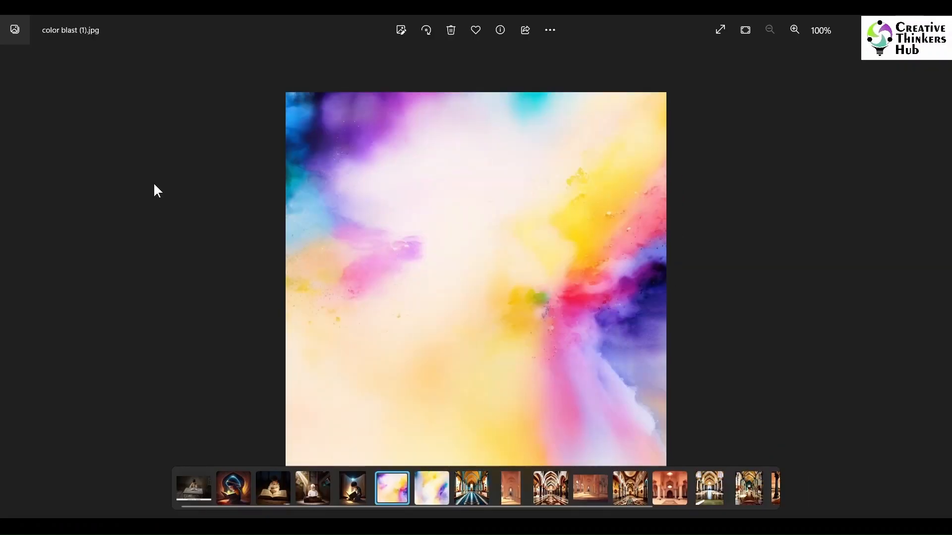
key(Right)
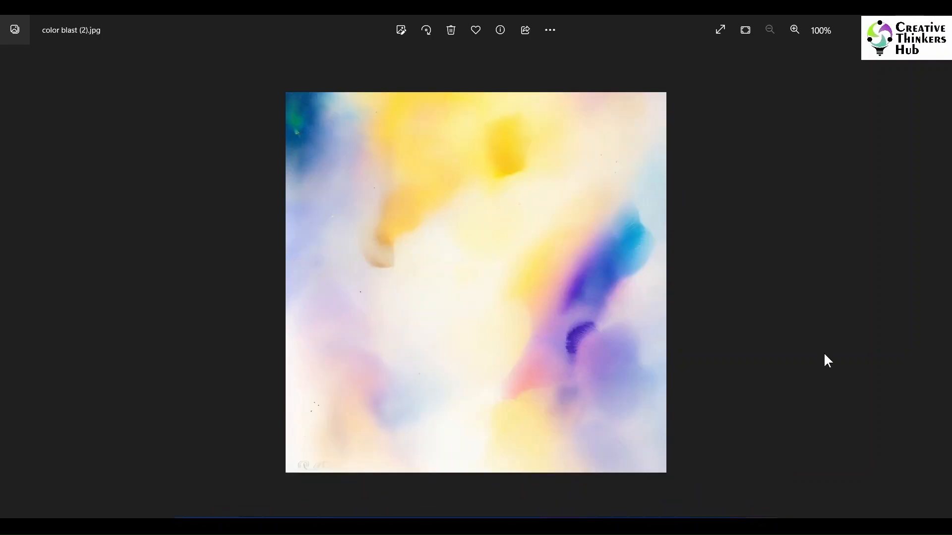
- Browse the generated mosque interior images from mosque (1) through mosque (7)
key(Right)
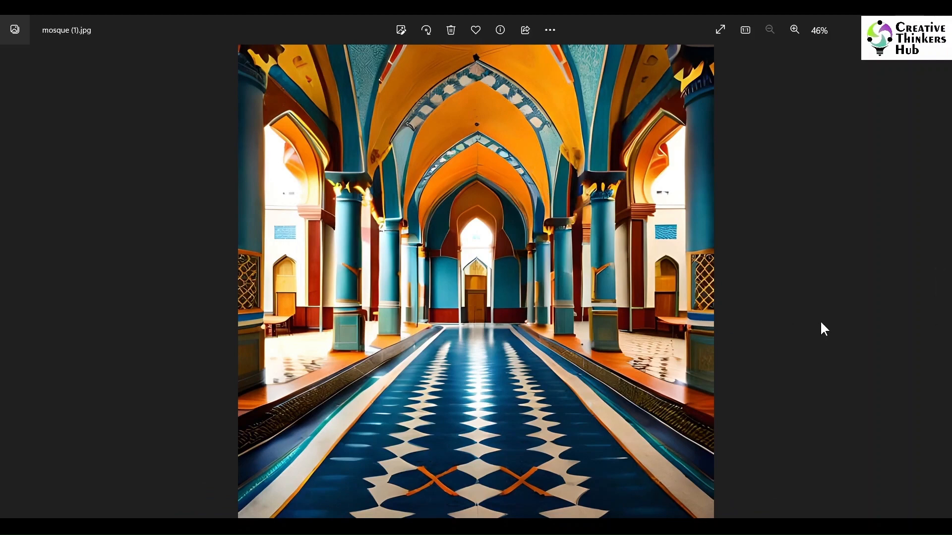
key(Right)
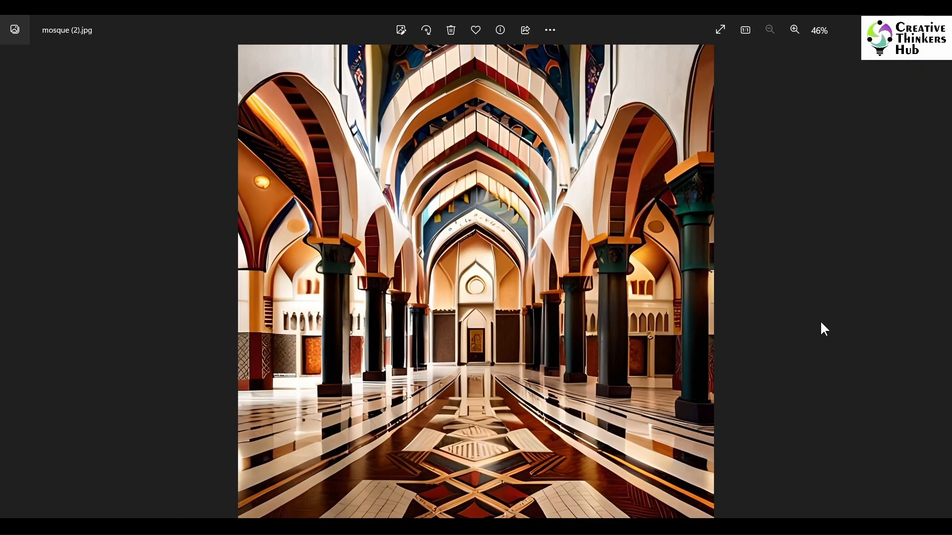
key(Right)
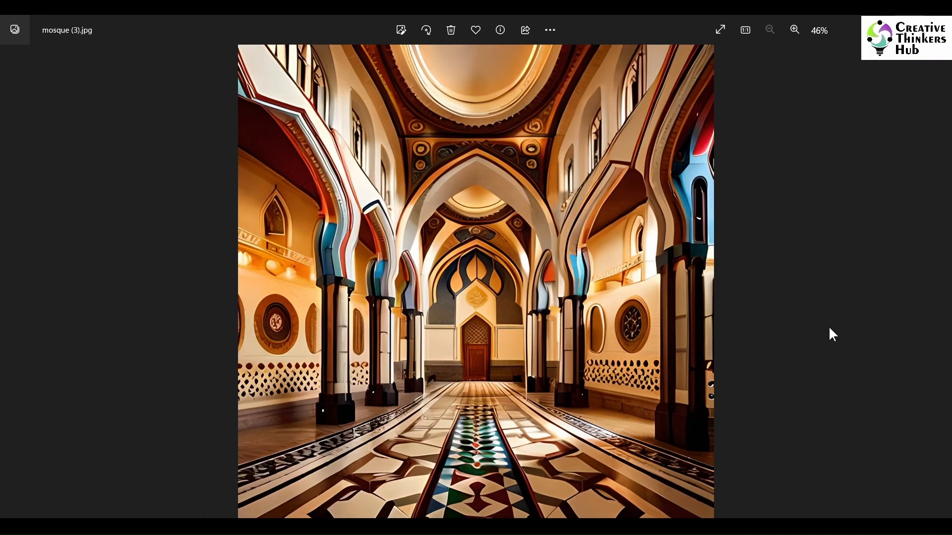
key(Right)
key(Right)
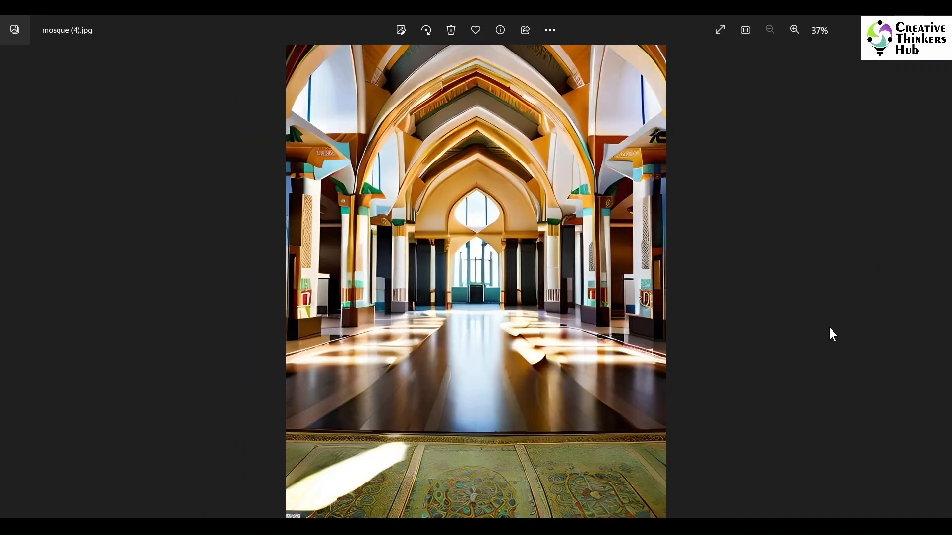
key(Right)
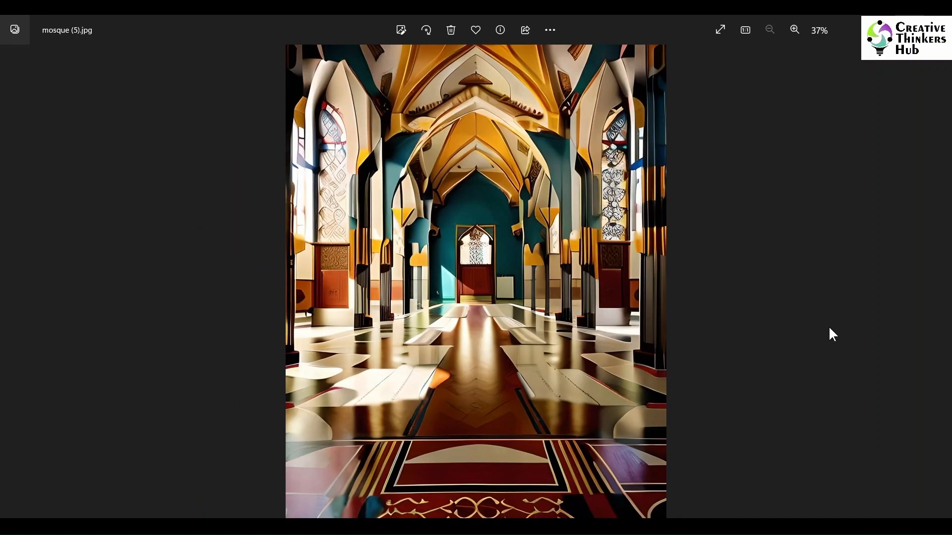
key(Right)
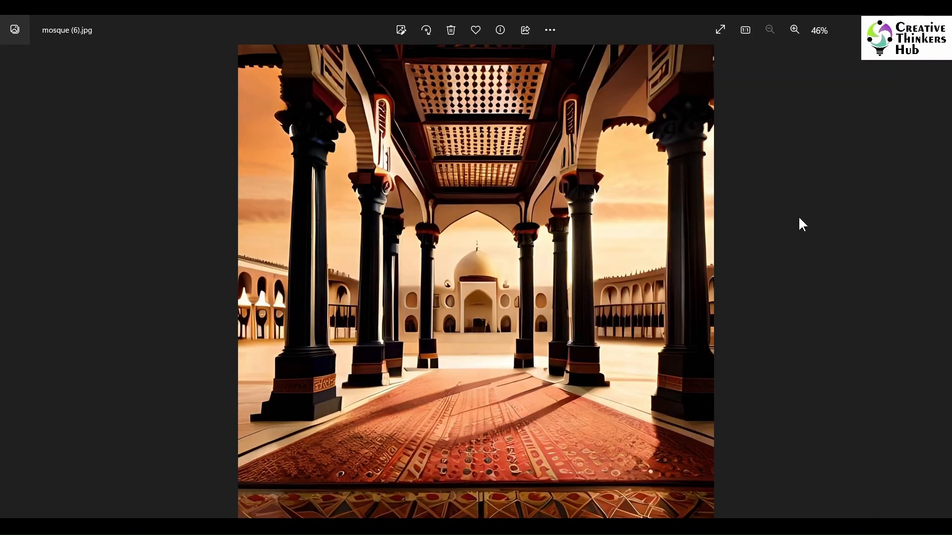
key(Right)
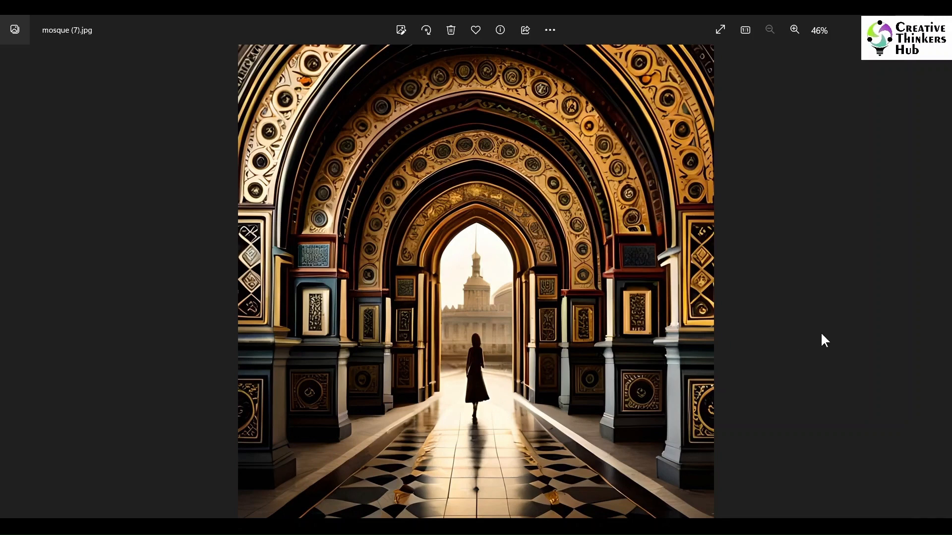
- Compare the quraan.jpeg reference and quraan.png image with the X shaped stand prompt in the Word document
key(Right)
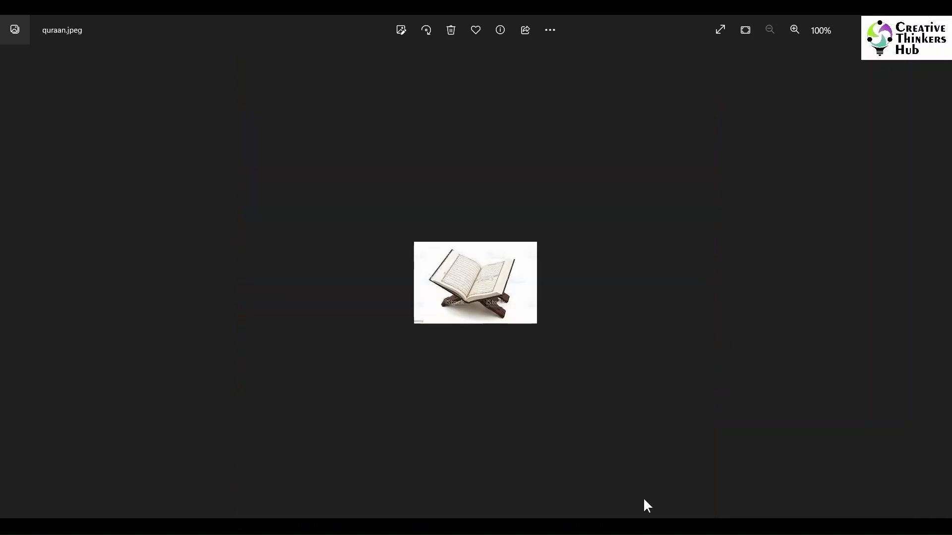
click(625, 528)
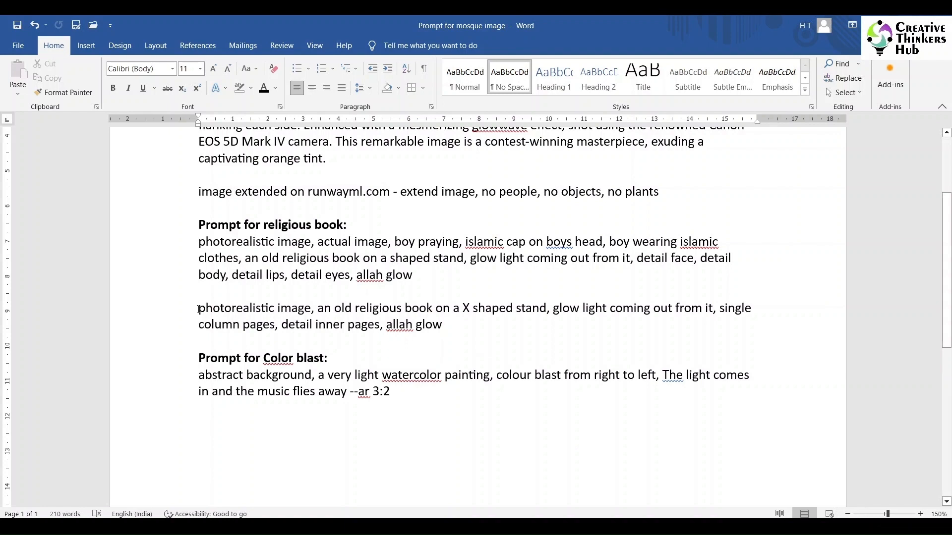
drag(194, 308, 450, 327)
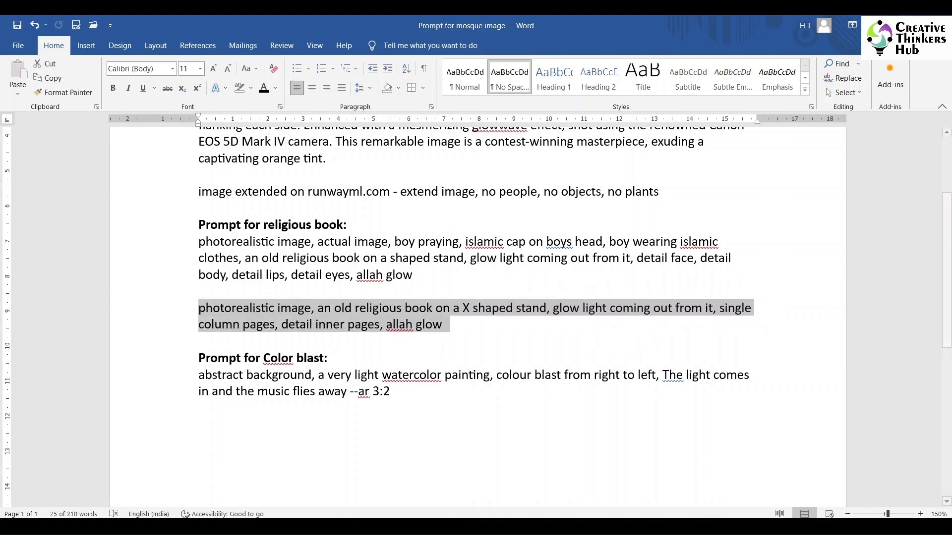
mouse_move(749, 528)
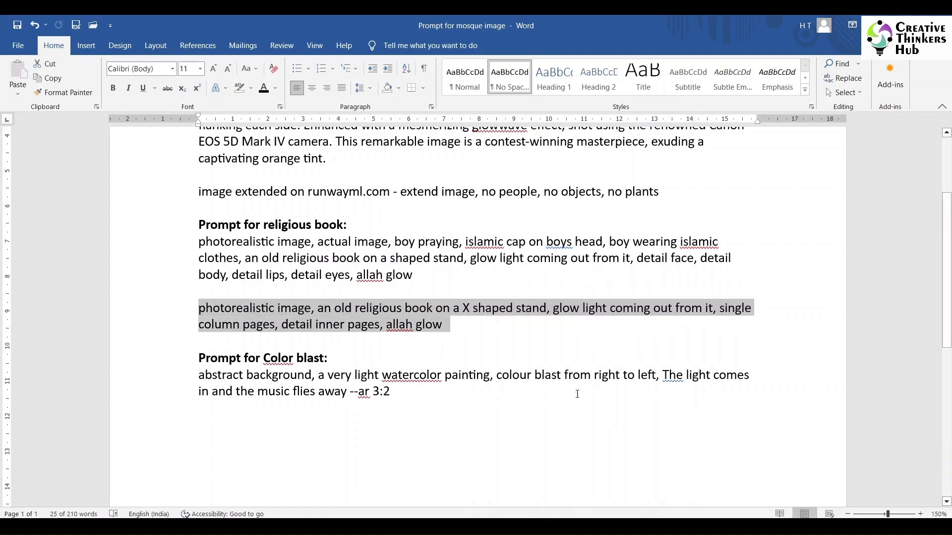
click(749, 528)
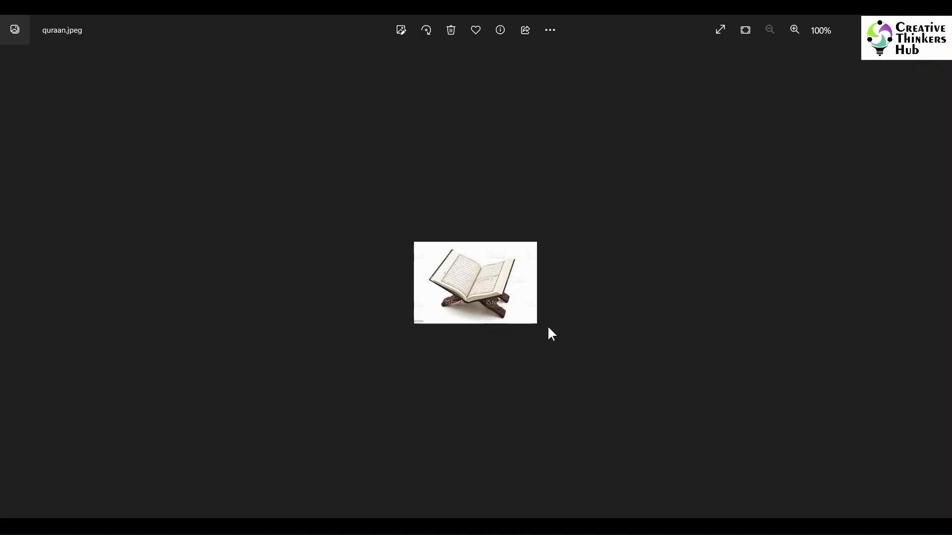
key(Right)
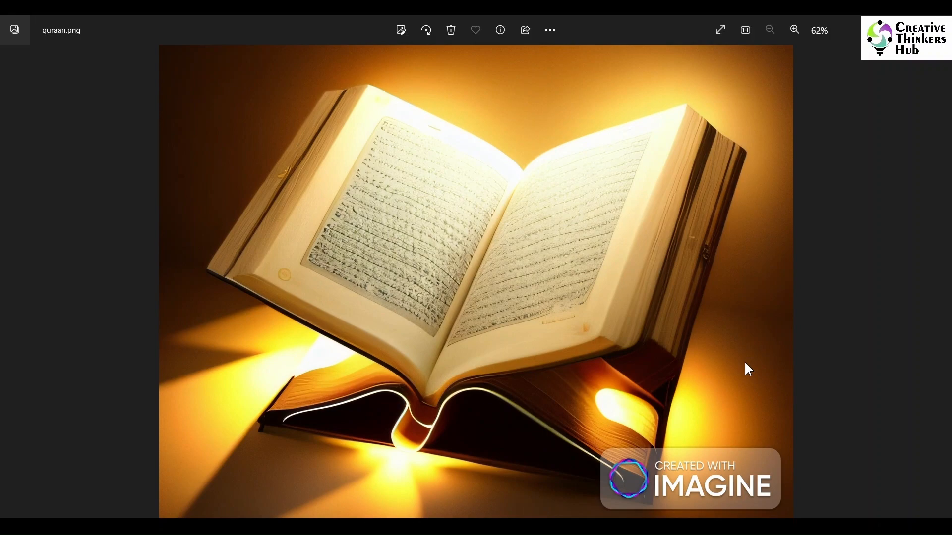
- Return to the Word document and read the two mosque image prompts and the runwayml.com image extension note
click(694, 527)
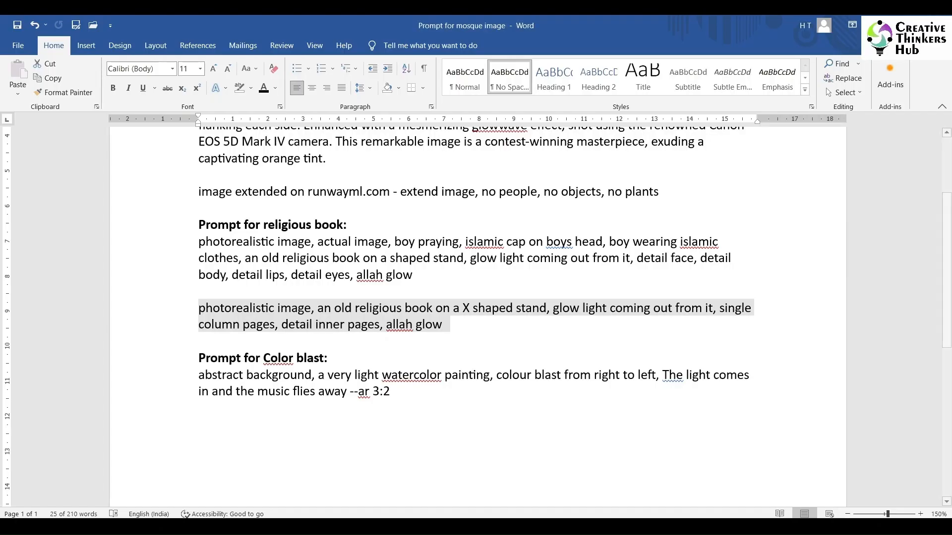
scroll(502, 302, up, 3)
drag(199, 159, 355, 203)
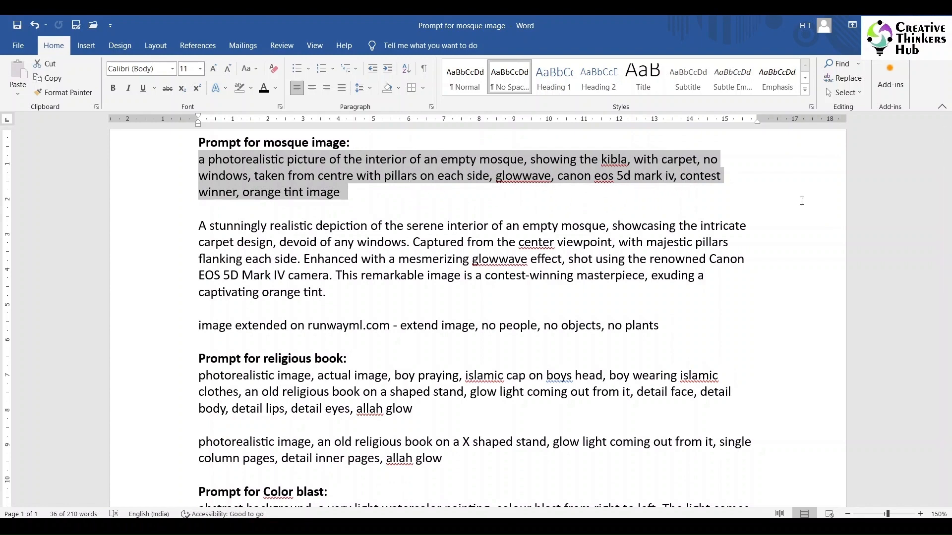
click(756, 296)
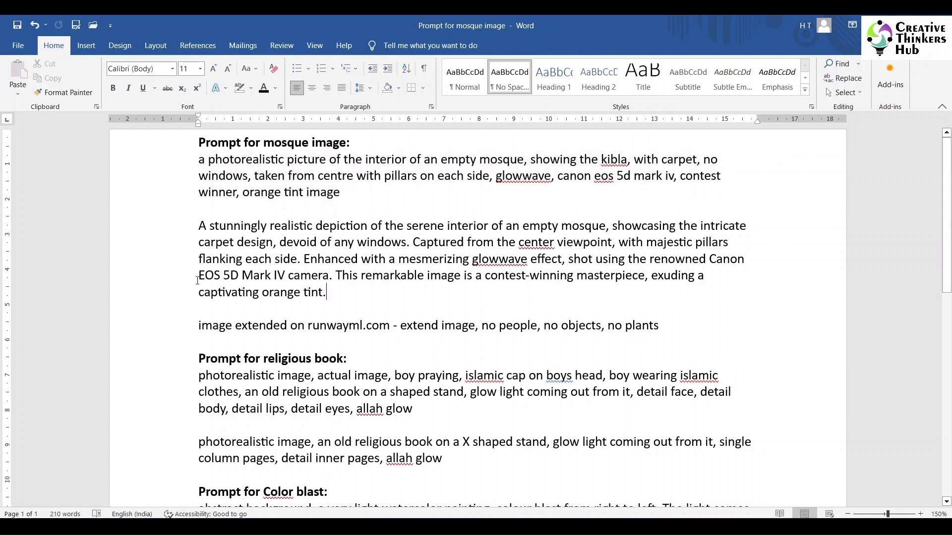
drag(199, 225, 334, 293)
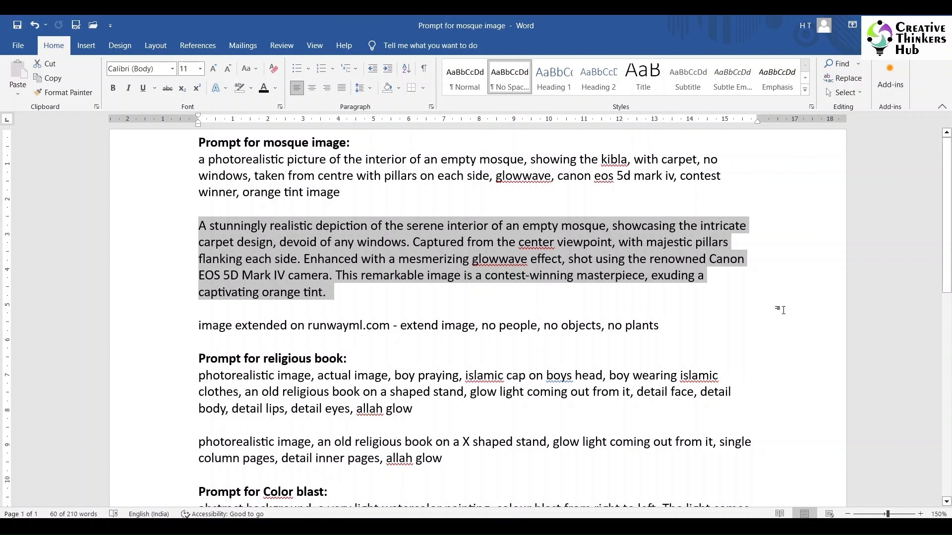
click(781, 310)
drag(212, 329, 675, 321)
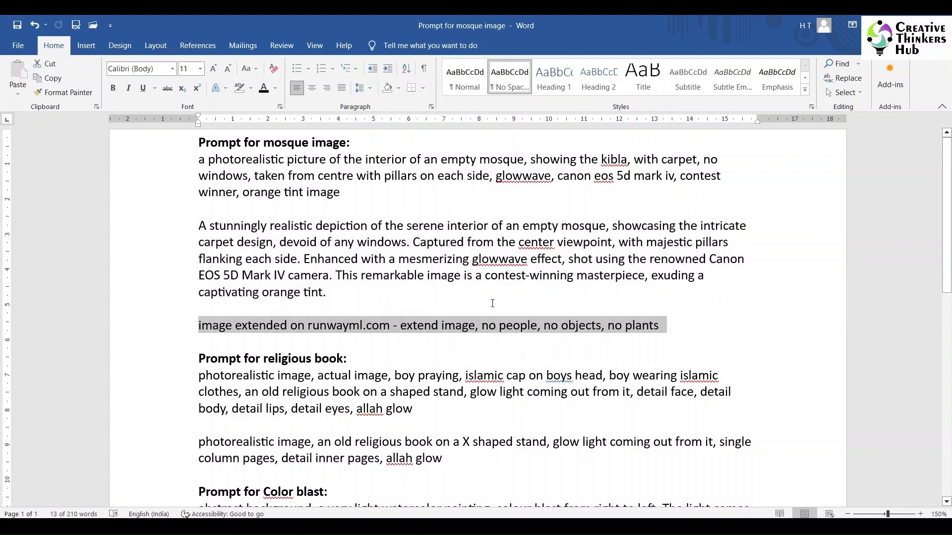
click(718, 333)
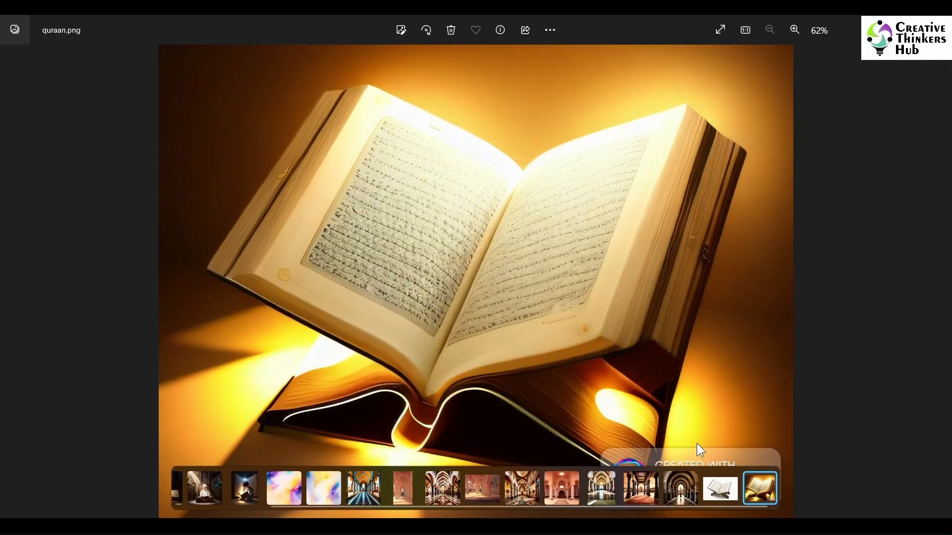
- Look through the generated mosque images once more, including mosque (1).png
key(Left)
key(Left)
key(Left)
key(Left)
key(Left)
key(Left)
key(Left)
key(Left)
key(Left)
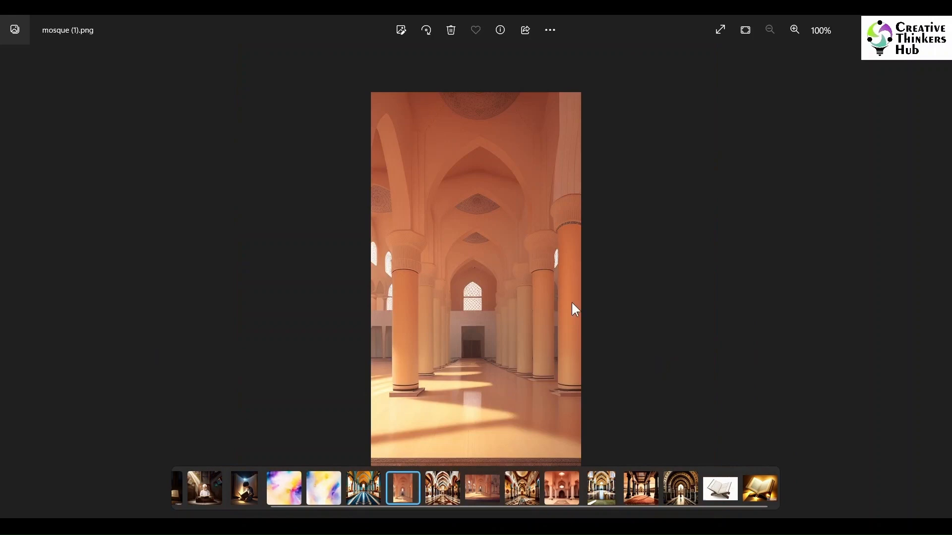
key(Right)
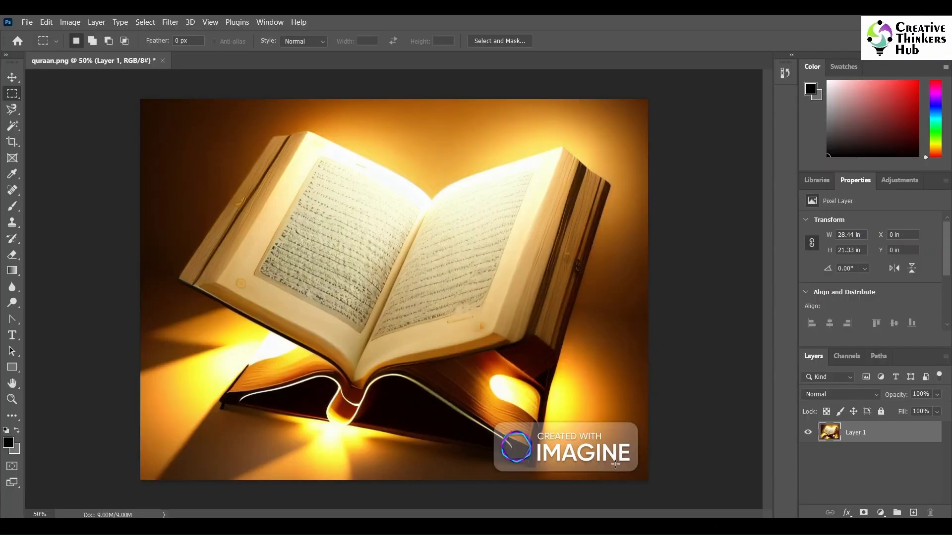
- Switch to Photoshop and duplicate Layer 1 of quraan.png
right_click(898, 433)
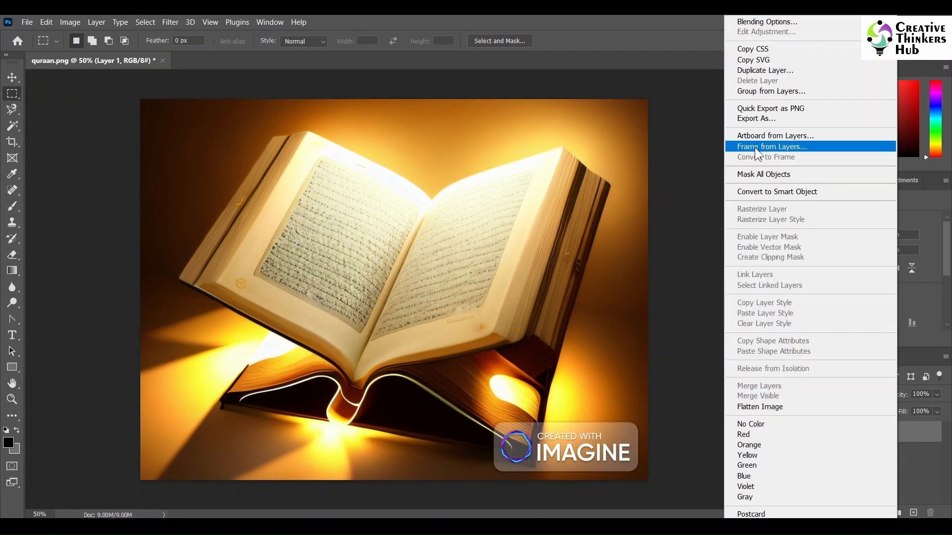
click(758, 70)
click(579, 151)
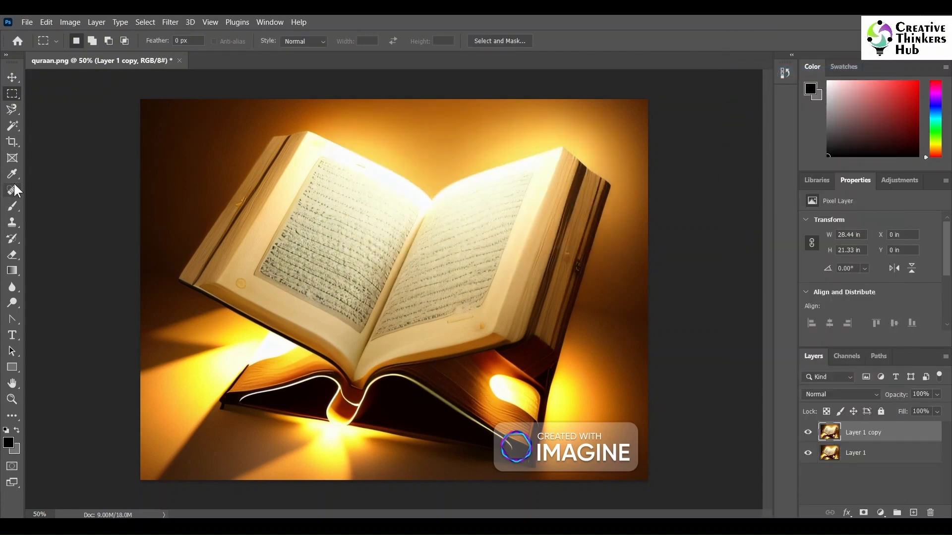
- Try to remove the IMAGINE watermark with a Content-Aware fill of a rectangular selection around it, and undo the fill
drag(489, 415, 641, 478)
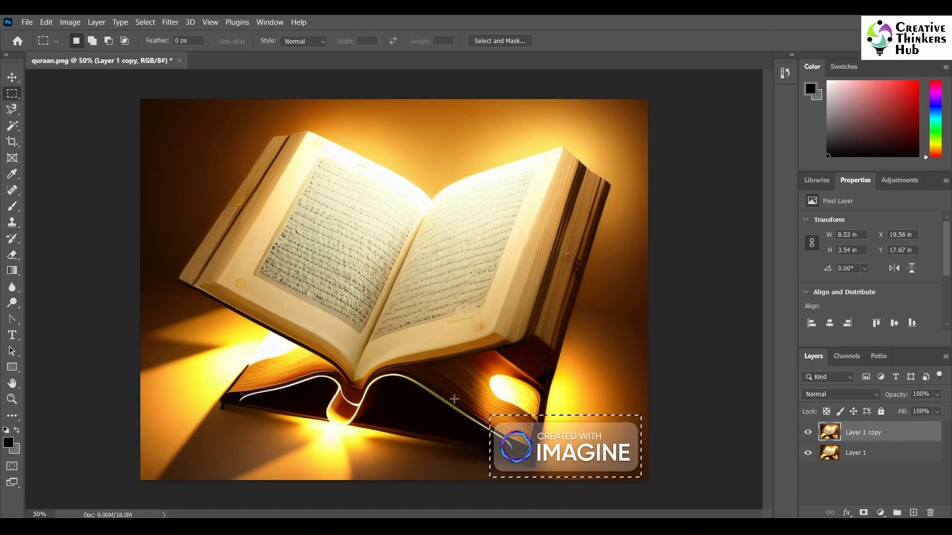
click(70, 22)
mouse_move(45, 22)
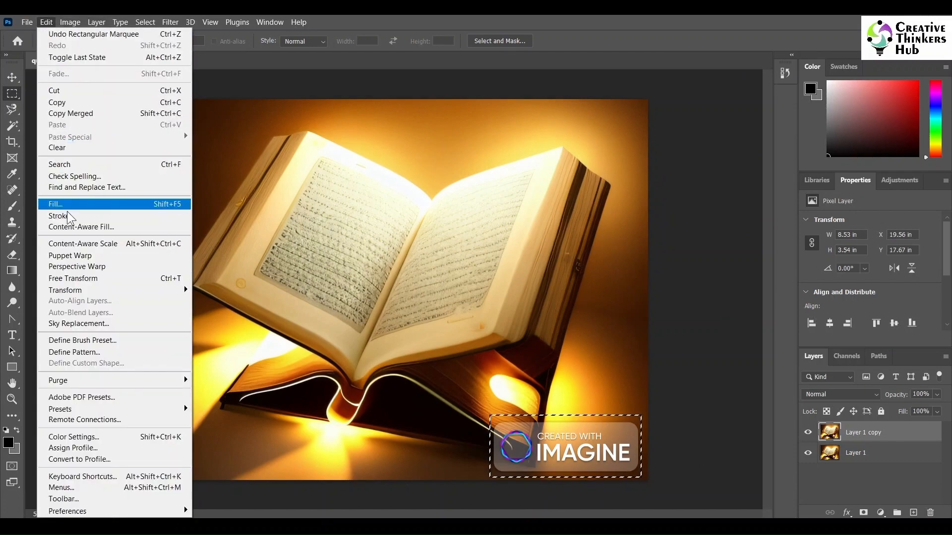
click(67, 207)
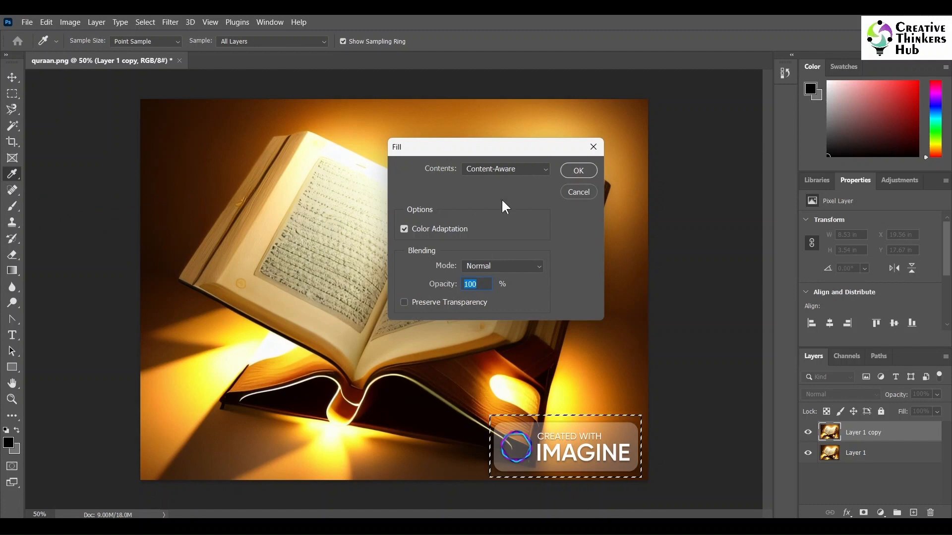
click(491, 169)
click(492, 222)
click(576, 170)
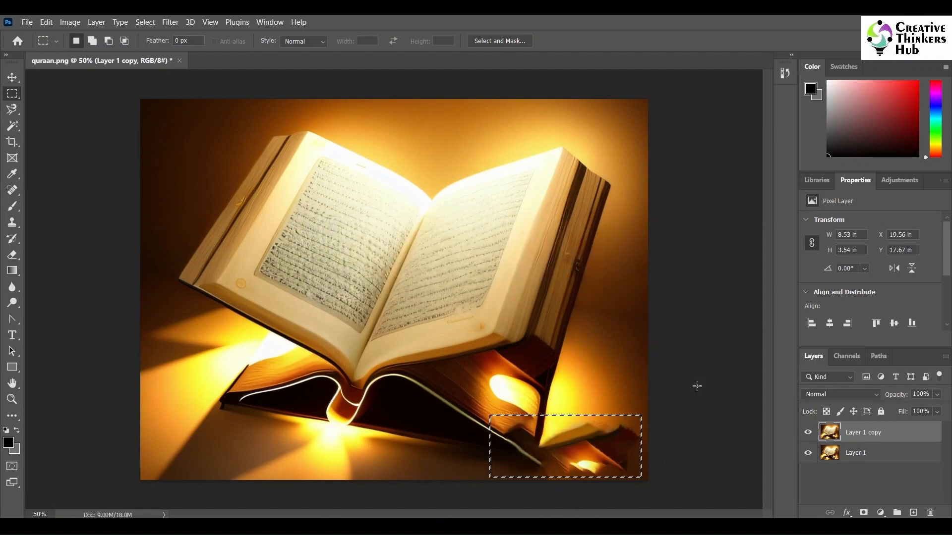
key(ctrl+z)
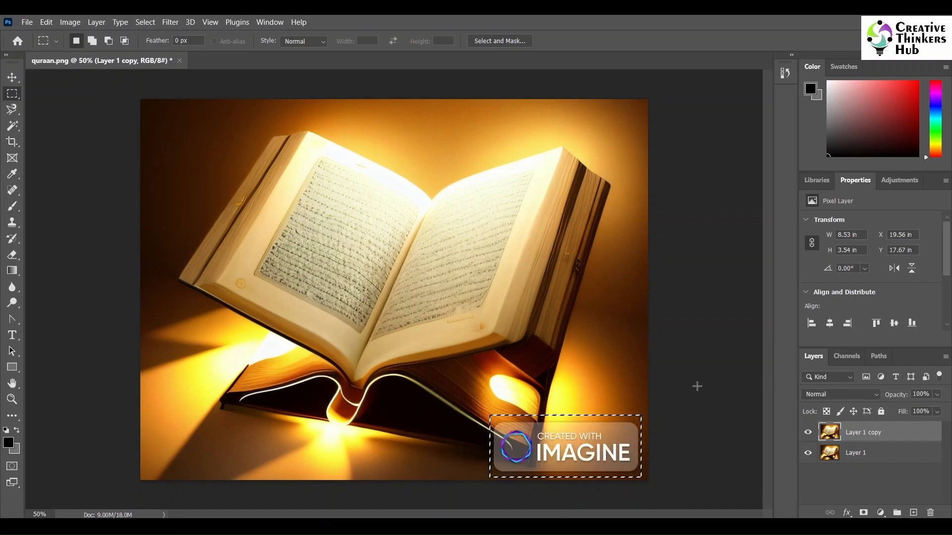
key(ctrl+d)
- Patch over the watermark's right part with the glowing background just above it using the Patch tool, and deselect
click(12, 190)
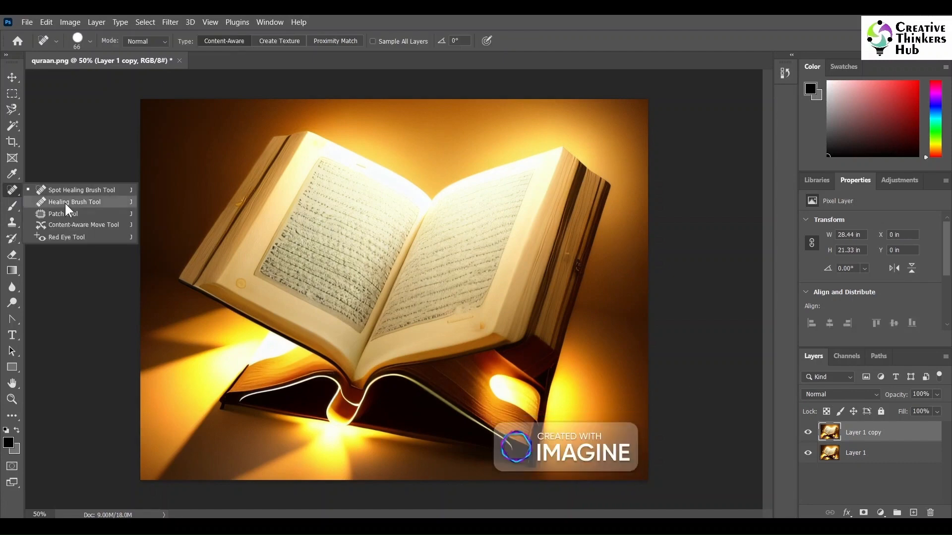
click(65, 214)
mouse_move(641, 421)
mouse_down()
mouse_move(554, 421)
mouse_move(541, 460)
mouse_move(542, 470)
mouse_move(575, 480)
mouse_move(628, 480)
mouse_move(646, 462)
mouse_move(644, 417)
mouse_move(597, 407)
mouse_move(554, 423)
mouse_move(544, 458)
mouse_up()
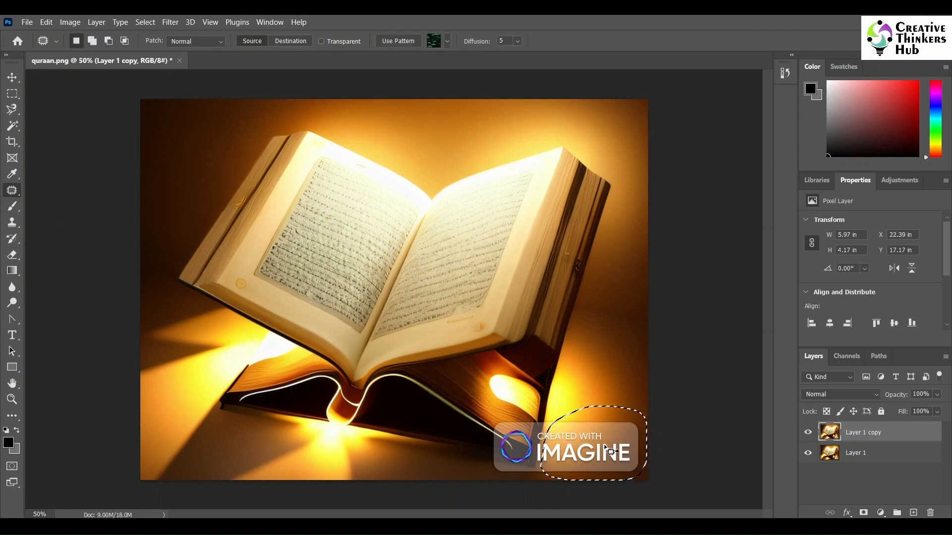
drag(612, 452, 607, 366)
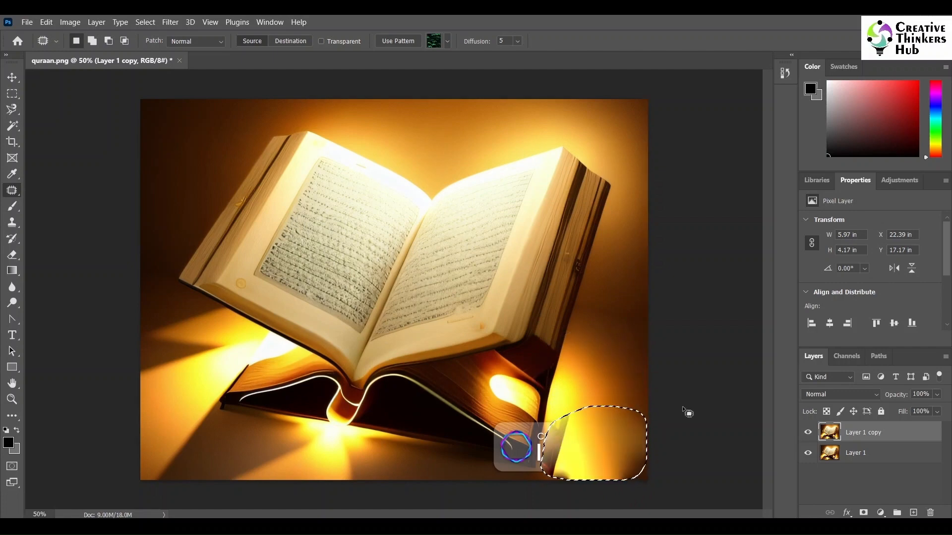
key(ctrl+d)
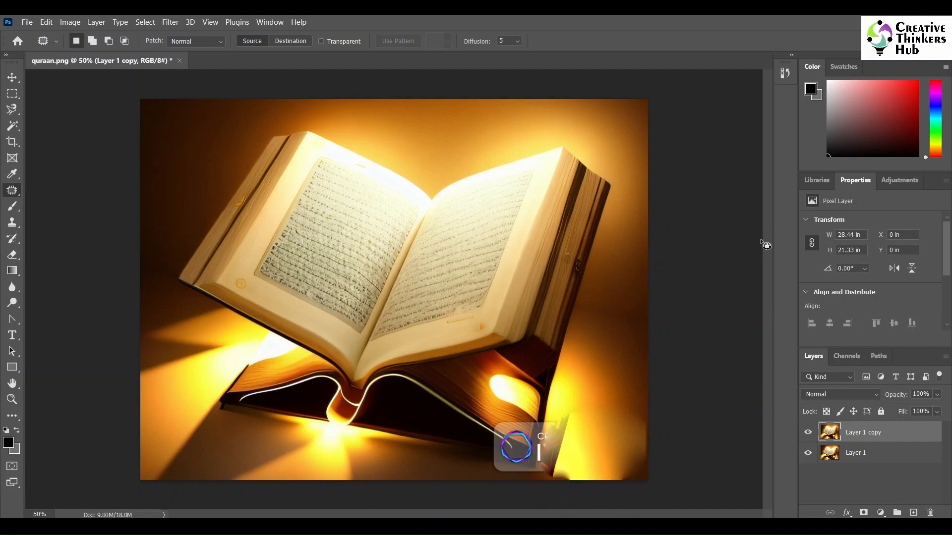
- Clone the lower book's edge and the nearby floor over the left part of the watermark, reducing the brush to size 35
scroll(543, 439, up, 4)
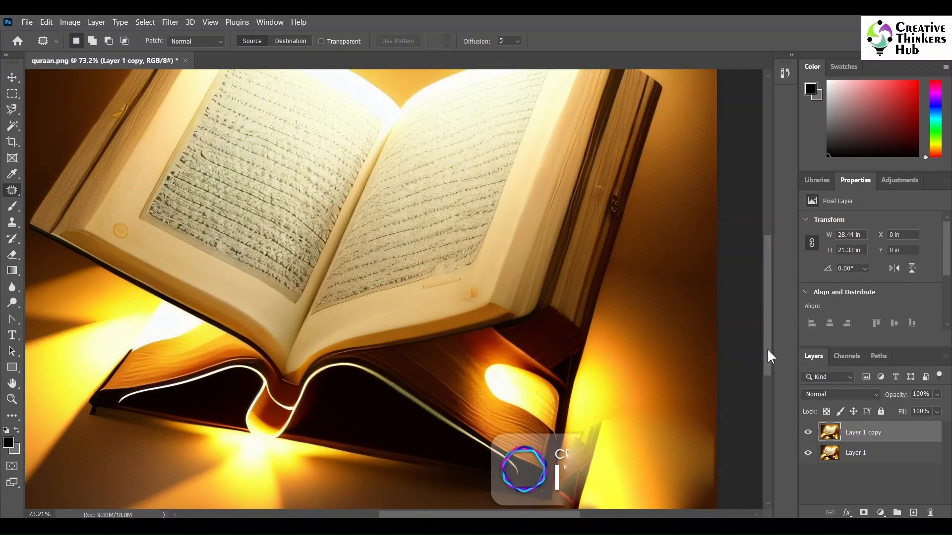
drag(768, 351, 759, 376)
scroll(649, 336, up, 3)
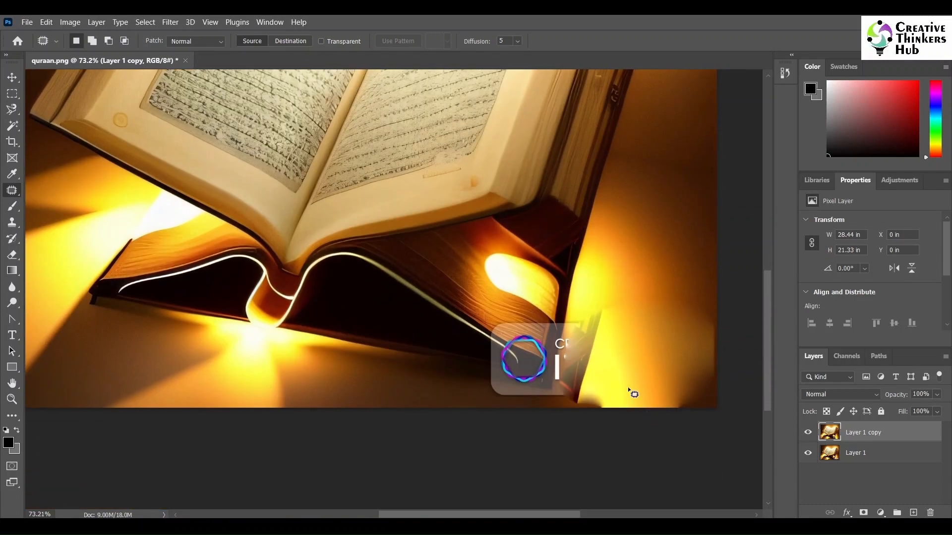
click(12, 222)
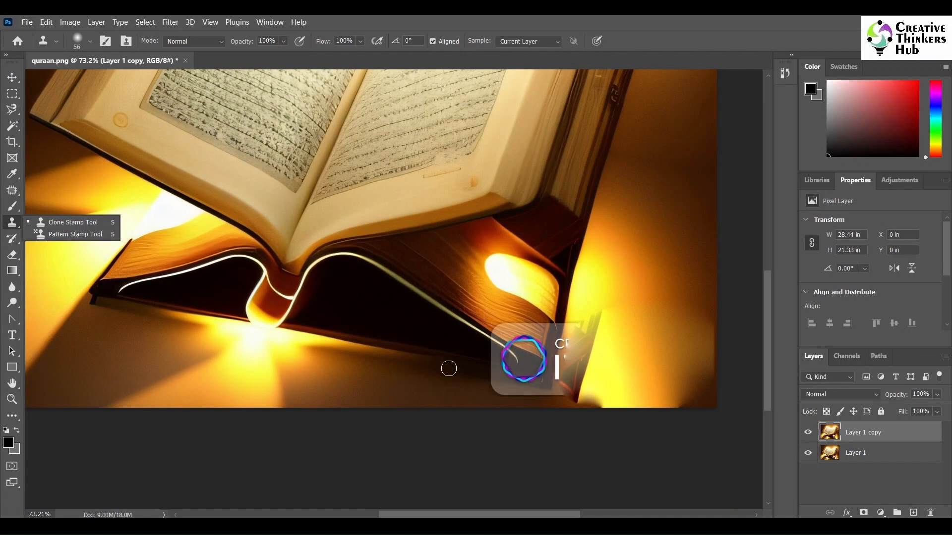
alt+click(473, 326)
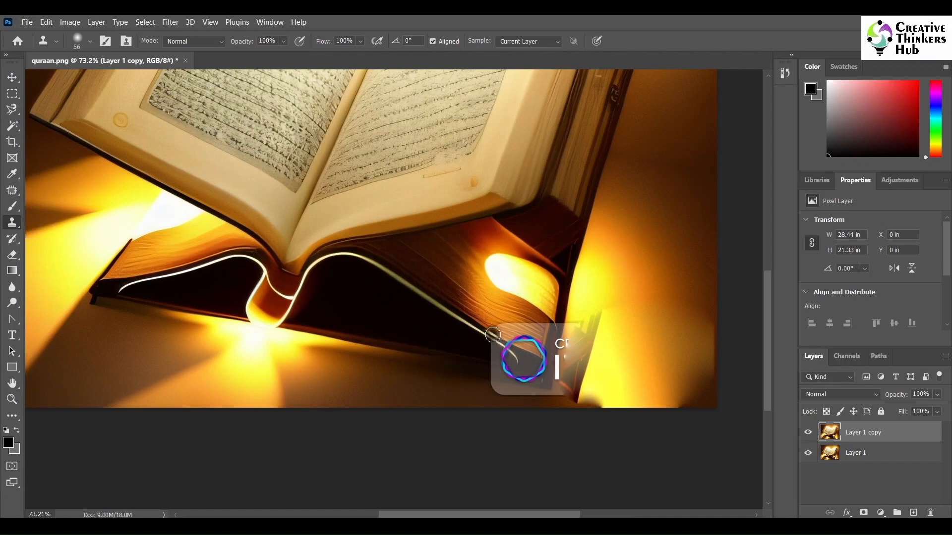
mouse_move(494, 340)
mouse_down()
mouse_move(500, 320)
mouse_move(535, 342)
mouse_move(544, 330)
mouse_move(540, 351)
mouse_move(508, 345)
mouse_move(524, 354)
mouse_move(490, 353)
mouse_move(515, 362)
mouse_move(461, 357)
mouse_move(518, 368)
mouse_move(485, 363)
mouse_move(480, 377)
mouse_move(511, 382)
mouse_move(487, 387)
mouse_up()
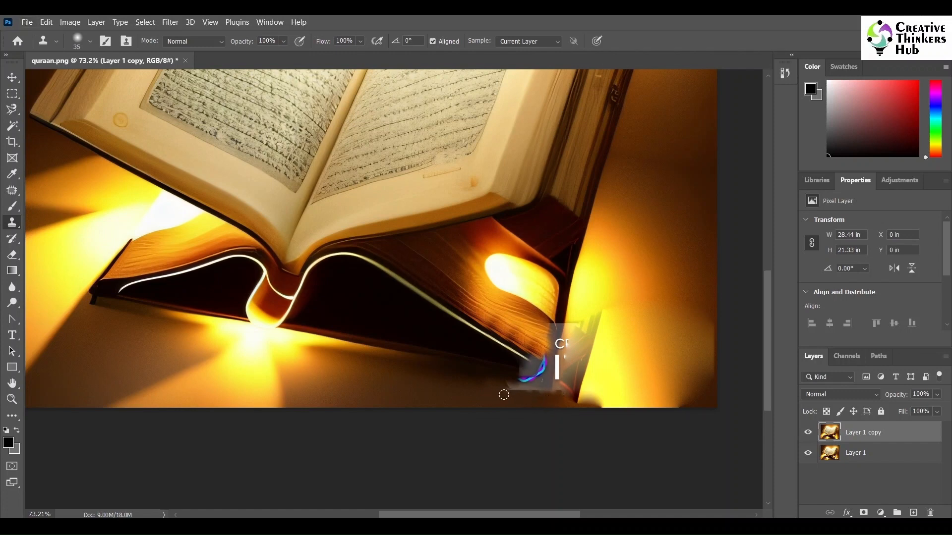
drag(515, 389, 559, 390)
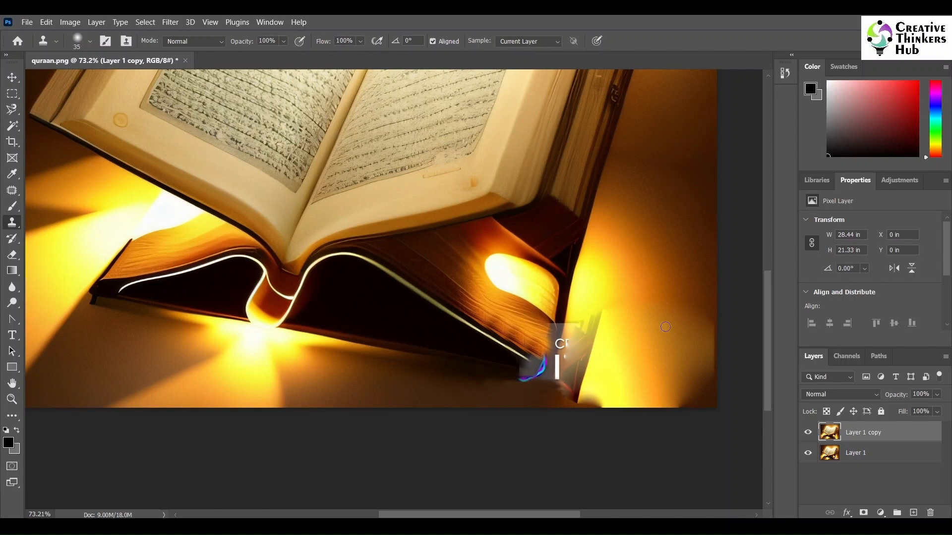
- Enlarge the Clone Stamp brush to 90 and clone clean background over the dark smudge in the image's lower-right corner
key(bracketright)
key(bracketright)
key(bracketright)
key(bracketright)
key(bracketright)
key(bracketright)
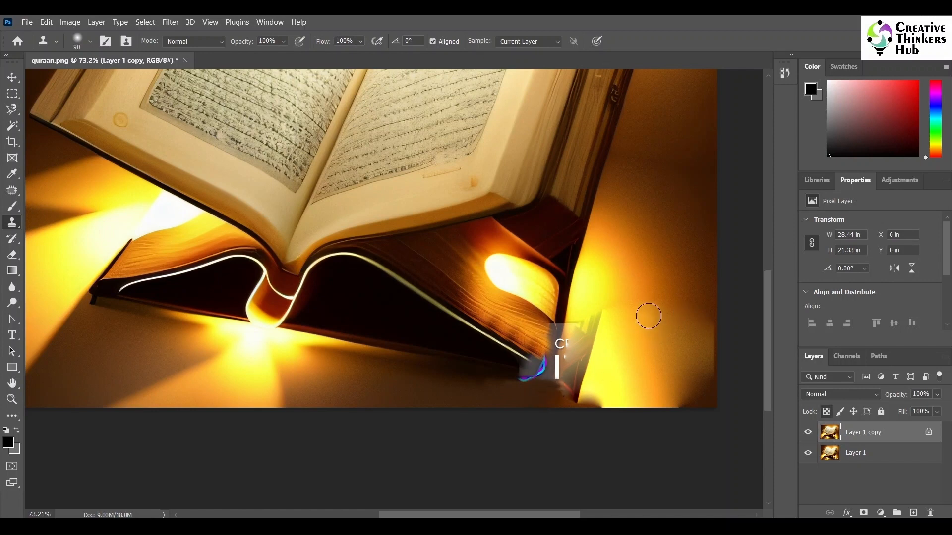
alt+click(648, 317)
mouse_move(669, 378)
mouse_down()
mouse_move(705, 393)
mouse_move(672, 400)
mouse_up()
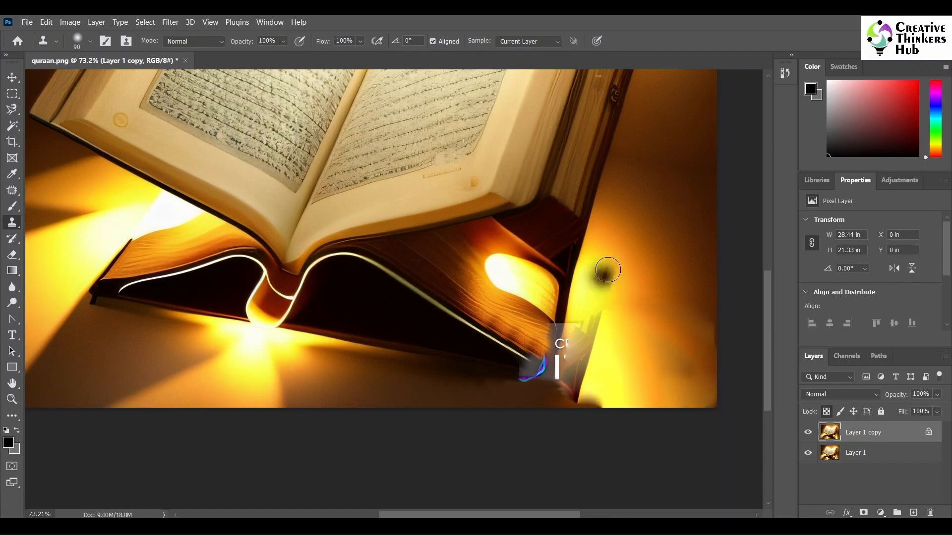
- Clone the yellow glow and the book's dark edge over the remaining watermark letters and logo beside the lower book's corner
alt+click(601, 280)
mouse_move(597, 304)
mouse_down()
mouse_move(584, 303)
mouse_move(565, 336)
mouse_move(588, 367)
mouse_move(580, 380)
mouse_up()
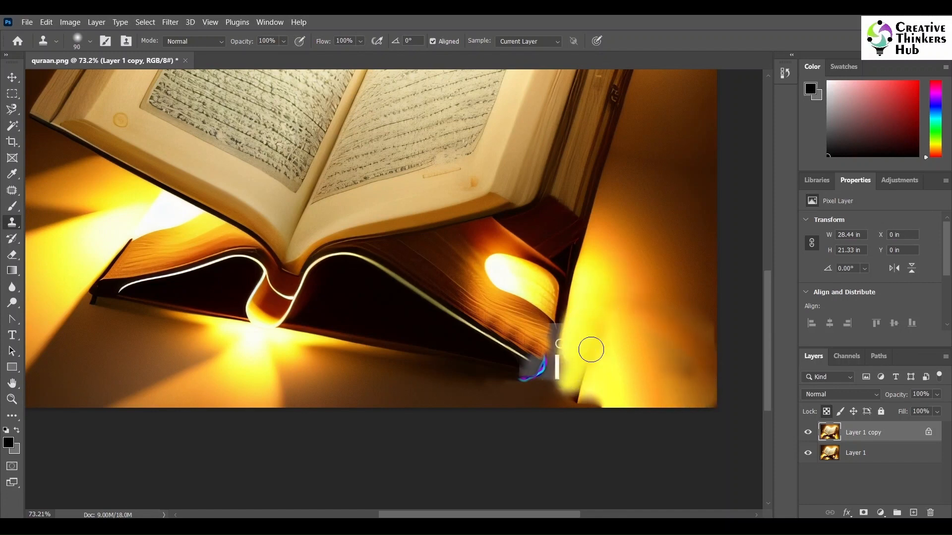
drag(596, 344, 555, 396)
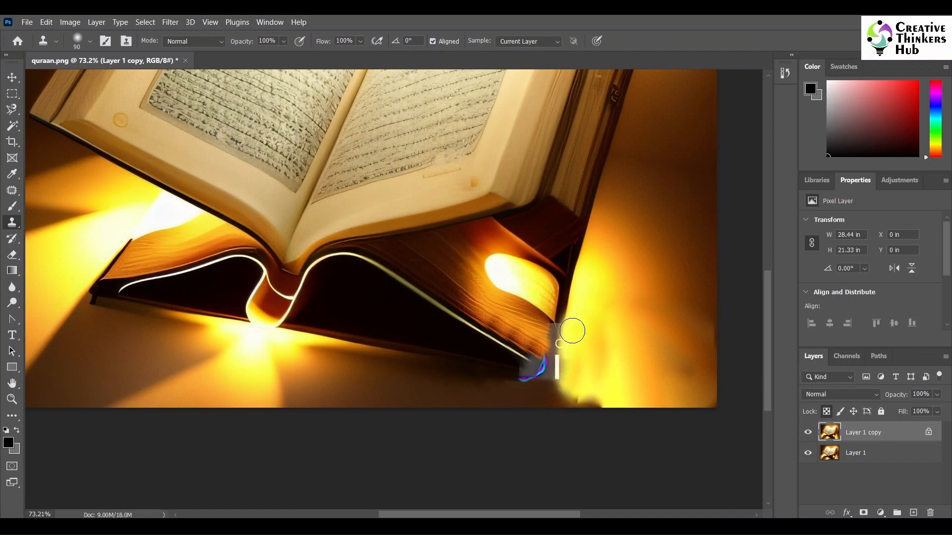
drag(572, 331, 557, 382)
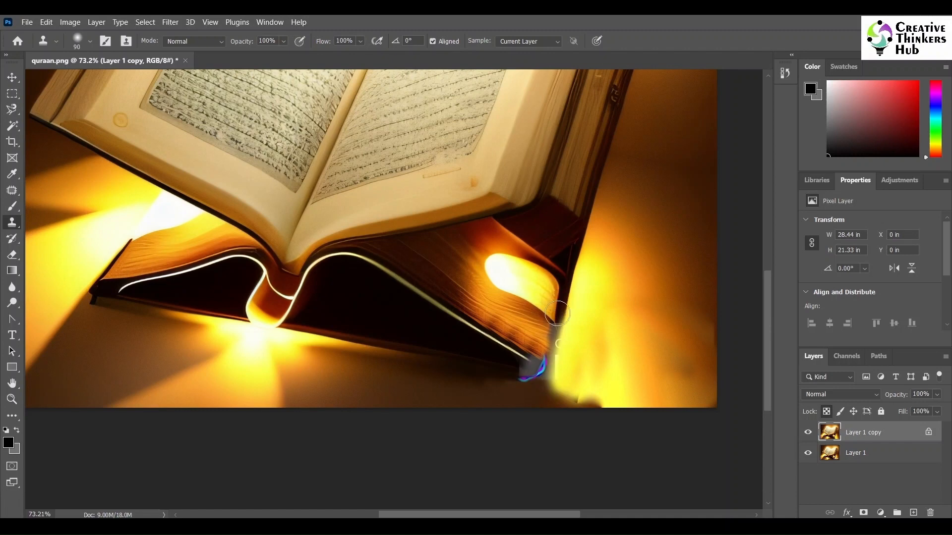
mouse_move(557, 313)
mouse_down()
mouse_move(547, 364)
mouse_move(514, 342)
mouse_move(523, 389)
mouse_move(456, 358)
mouse_move(545, 377)
mouse_move(520, 378)
mouse_move(558, 326)
mouse_move(549, 366)
mouse_move(629, 348)
mouse_move(491, 363)
mouse_move(545, 372)
mouse_up()
alt+click(486, 364)
click(702, 317)
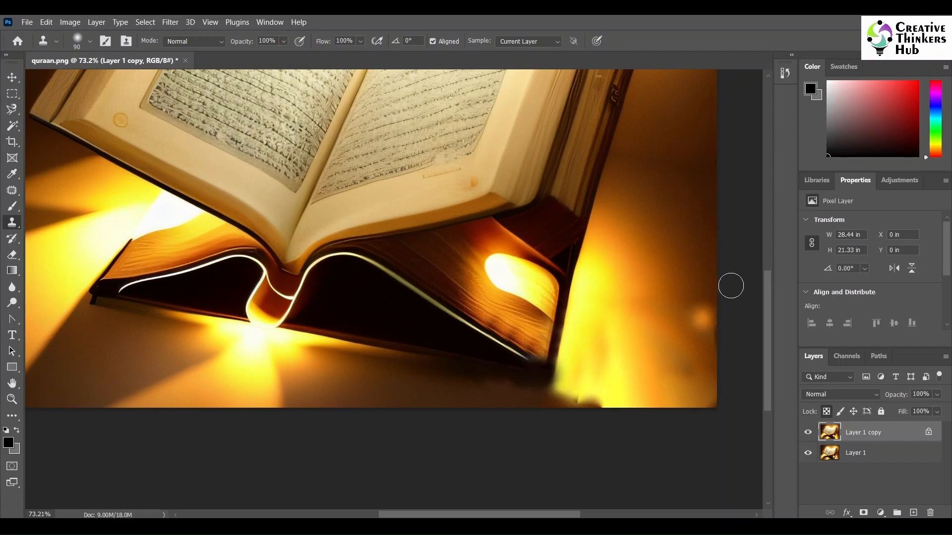
- Outline the smudged floor strip below the book's right corner with the Polygonal Lasso and add a new empty layer
scroll(694, 284, down, 3)
key(alt+space)
drag(560, 327, 473, 344)
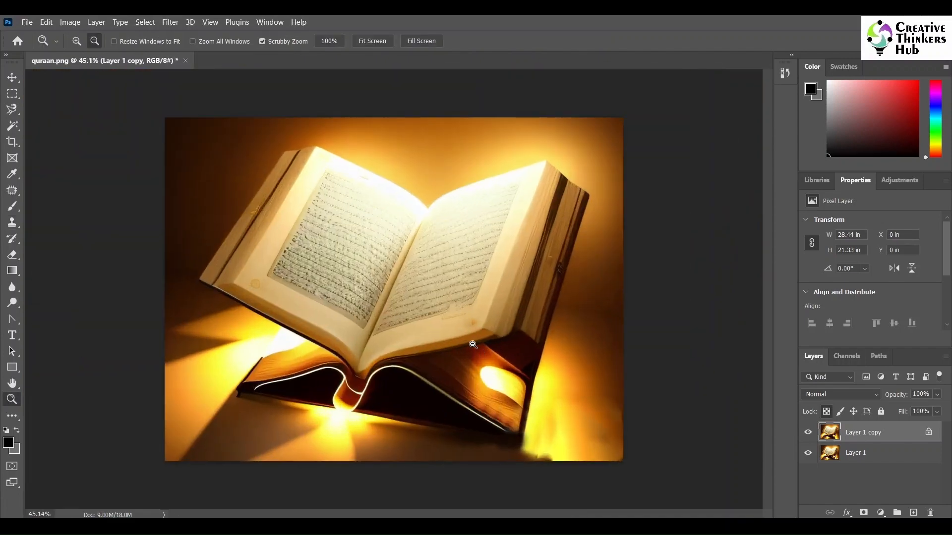
click(585, 418)
click(12, 109)
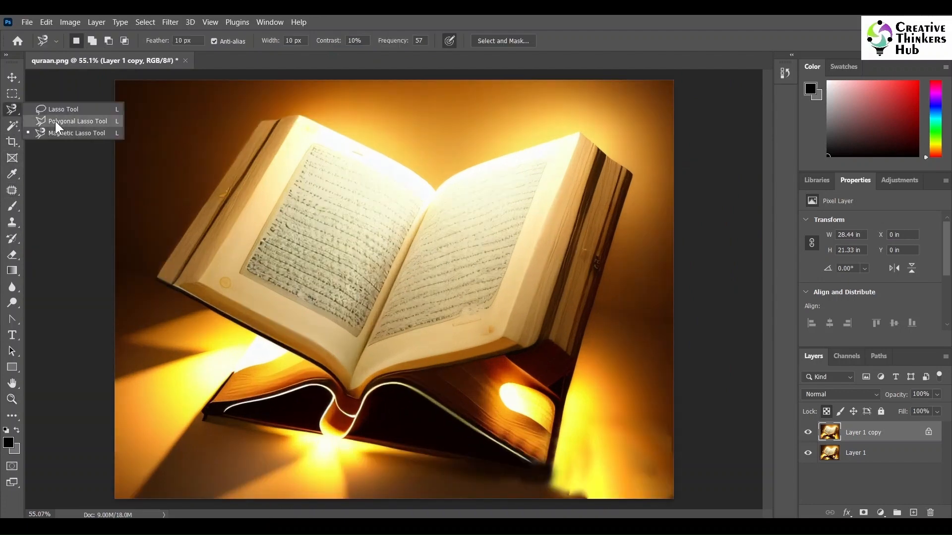
click(58, 122)
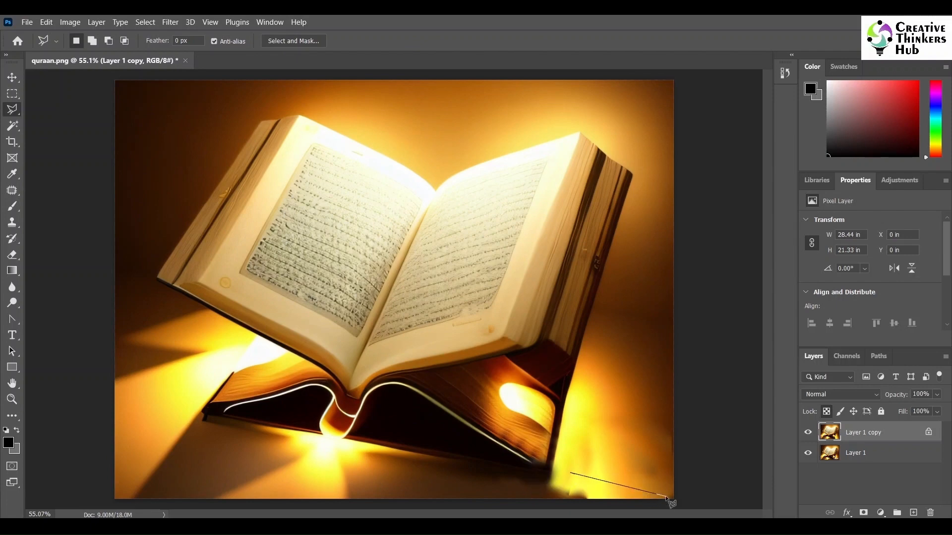
click(442, 479)
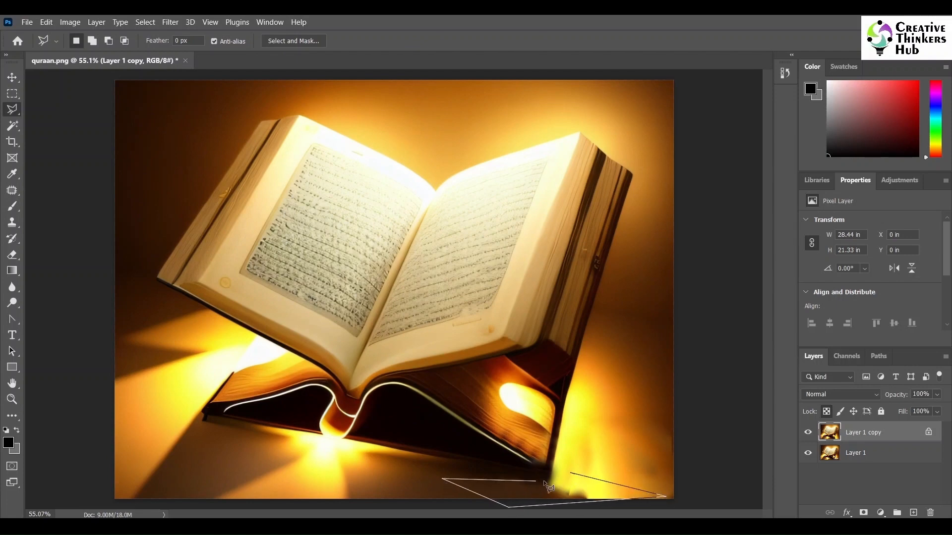
click(572, 474)
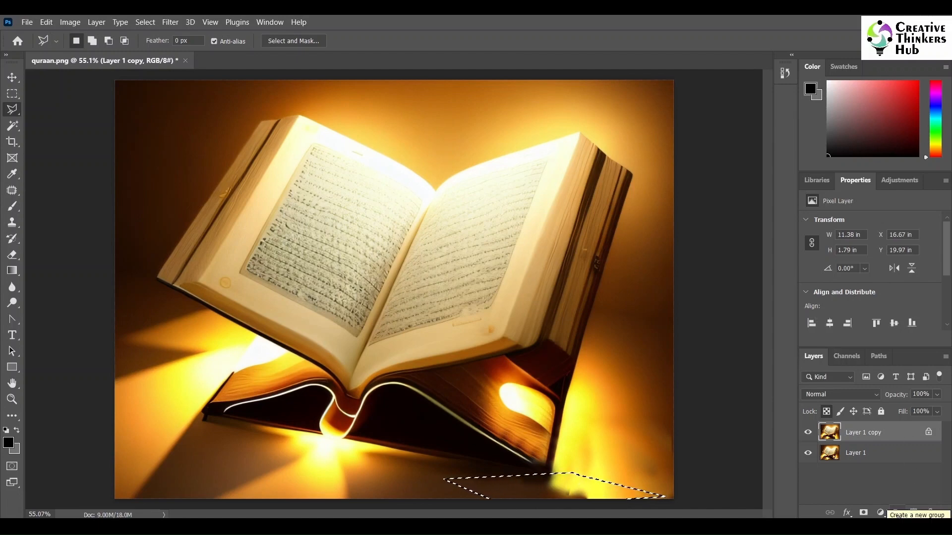
click(913, 513)
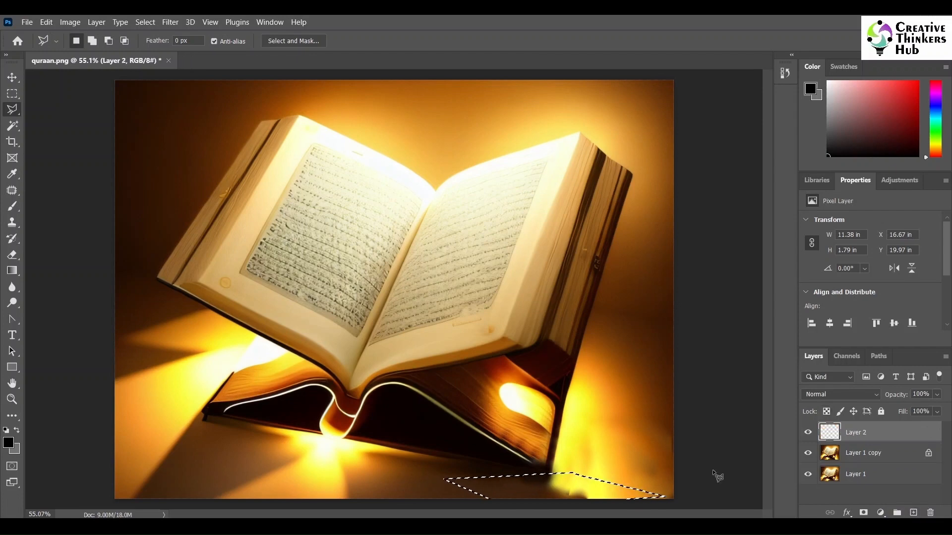
- Set up a Gradient using foreground colour #3e220d and background colour #e89820, sampled from the floor around the selected strip
click(13, 272)
click(59, 271)
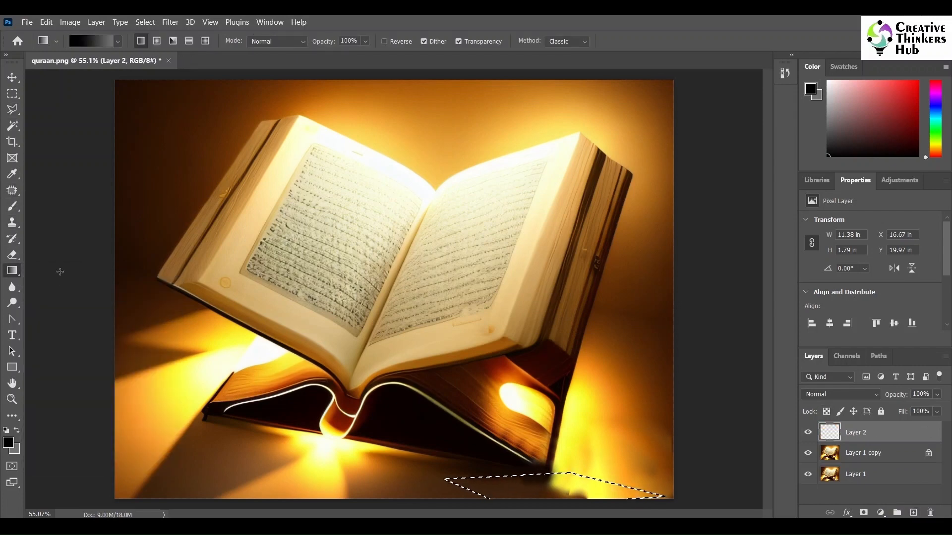
click(9, 443)
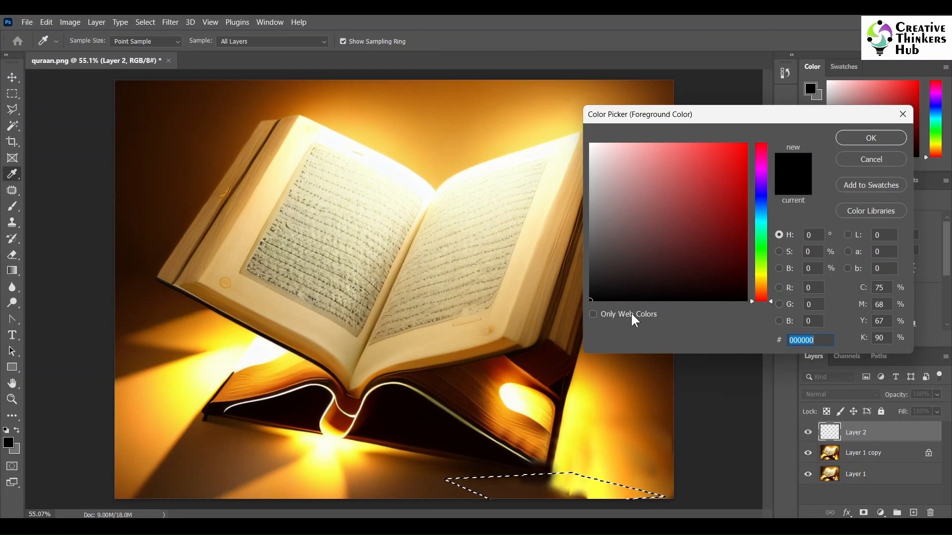
click(459, 478)
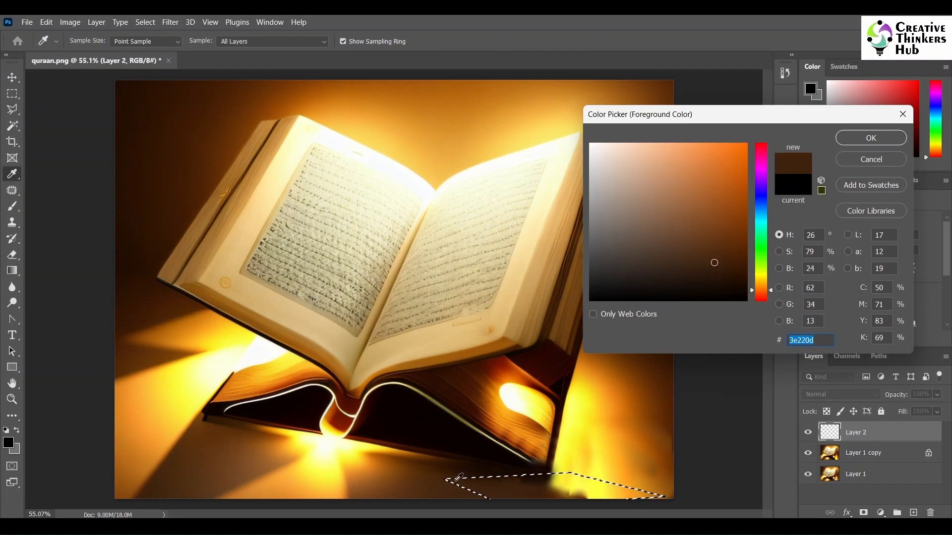
click(873, 138)
click(16, 452)
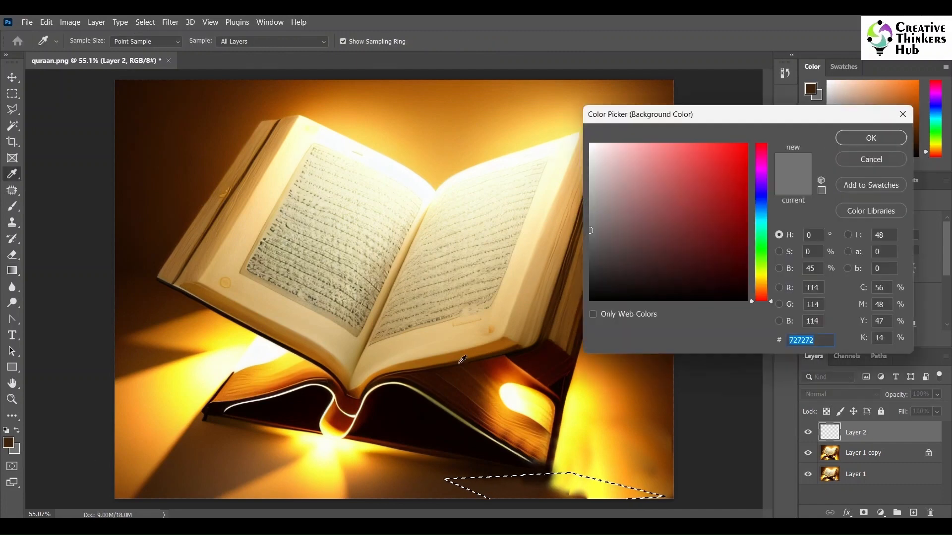
click(644, 491)
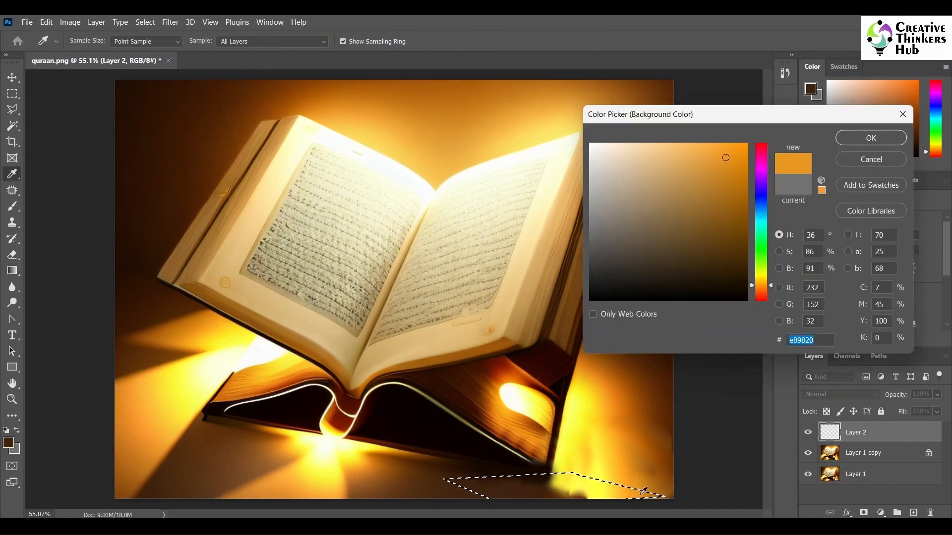
click(876, 138)
key(g)
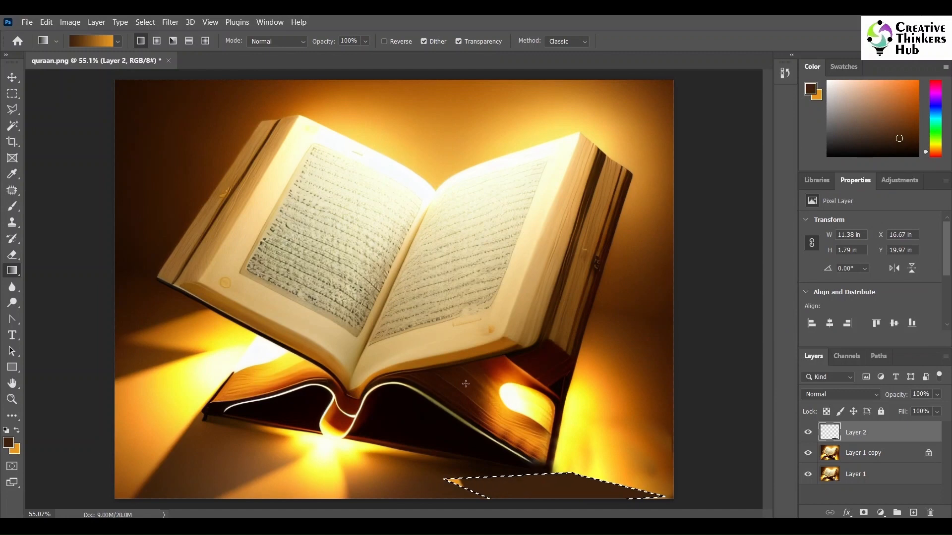
- Feather the floor selection by 2 pixels and fill it with the brown-to-orange gradient on the new layer, then deselect
click(145, 22)
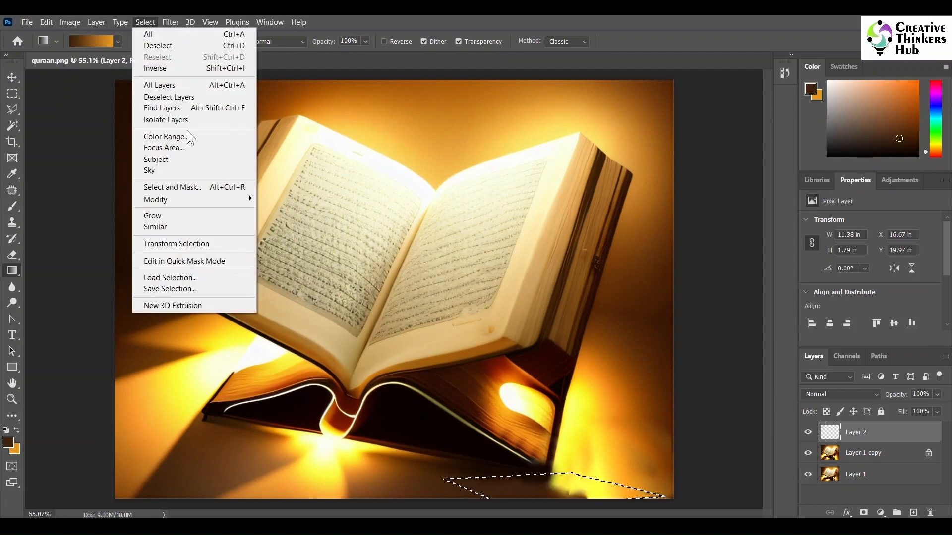
mouse_move(199, 199)
click(287, 244)
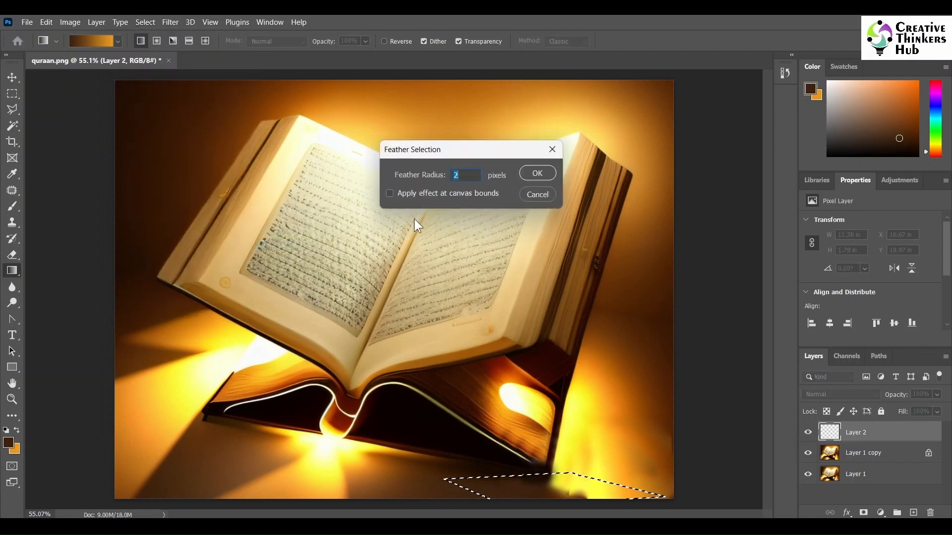
key(Return)
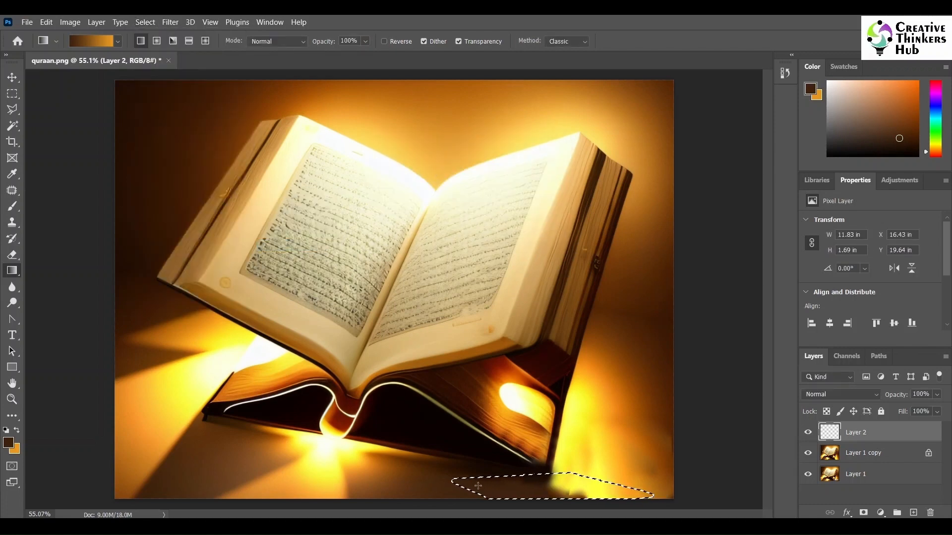
key(ctrl+d)
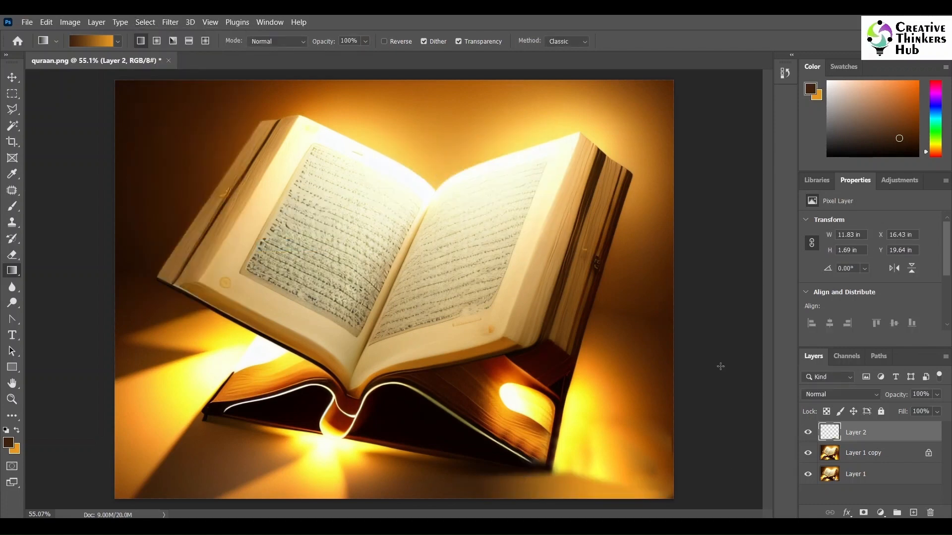
- Compare the image with and without the gradient patch and merge all three layers into one
click(809, 436)
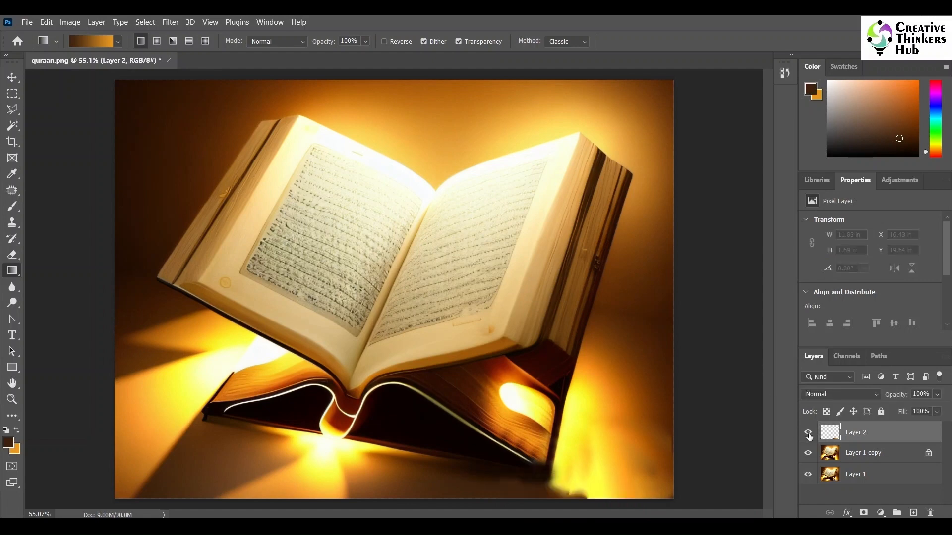
click(809, 436)
right_click(895, 476)
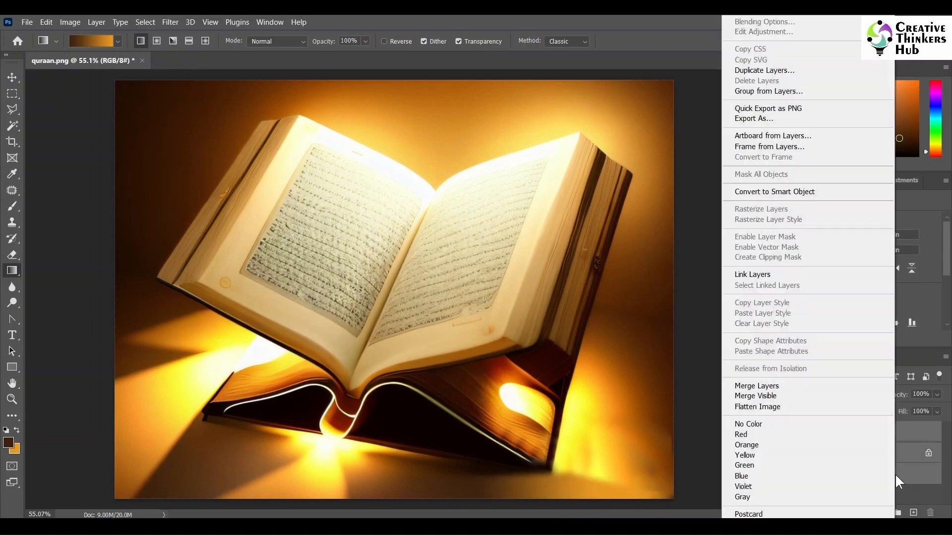
click(791, 393)
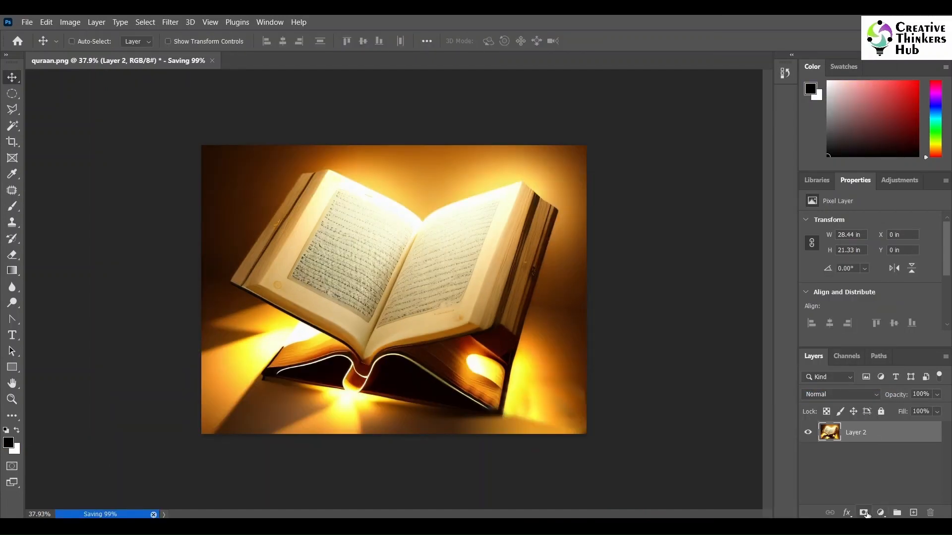
- Add a layer mask to the merged book image and select a large ellipse around the book, feathered by 50 pixels
click(864, 512)
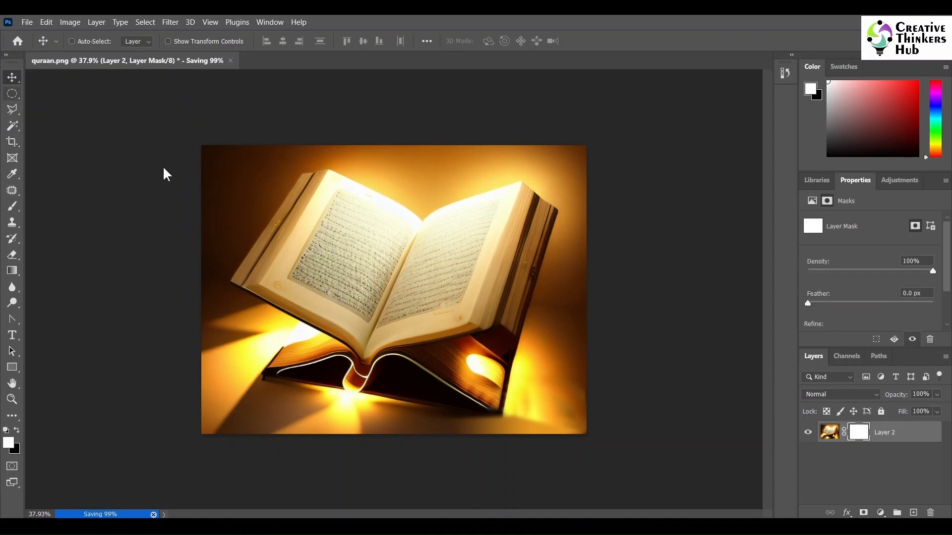
key(m)
drag(626, 454, 173, 140)
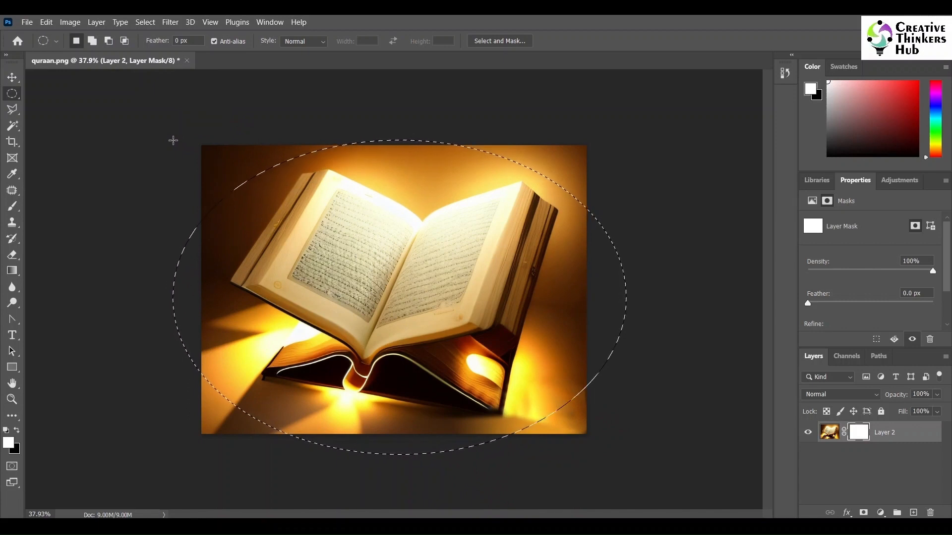
click(145, 22)
mouse_move(176, 199)
click(281, 245)
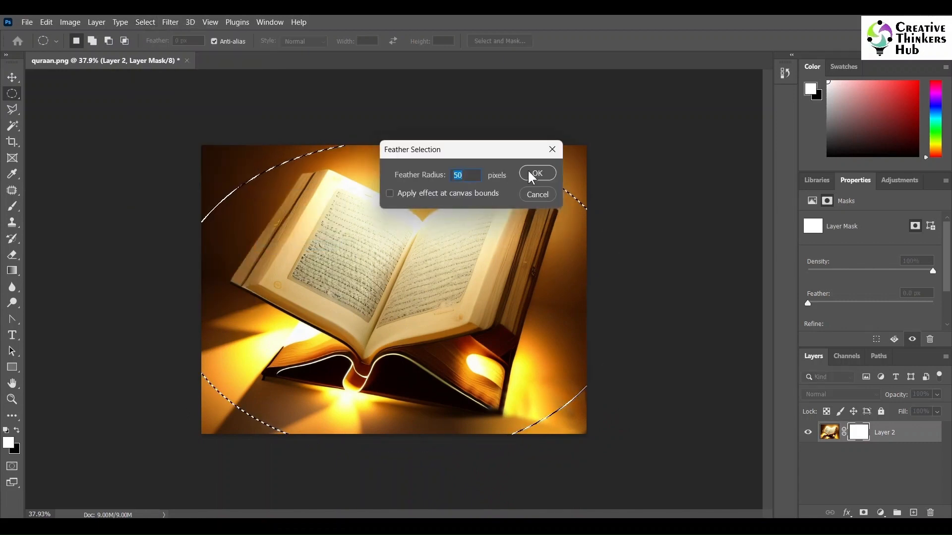
click(540, 175)
- Invert the elliptical selection and clear the image's four corners on the layer mask, then deselect
key(Delete)
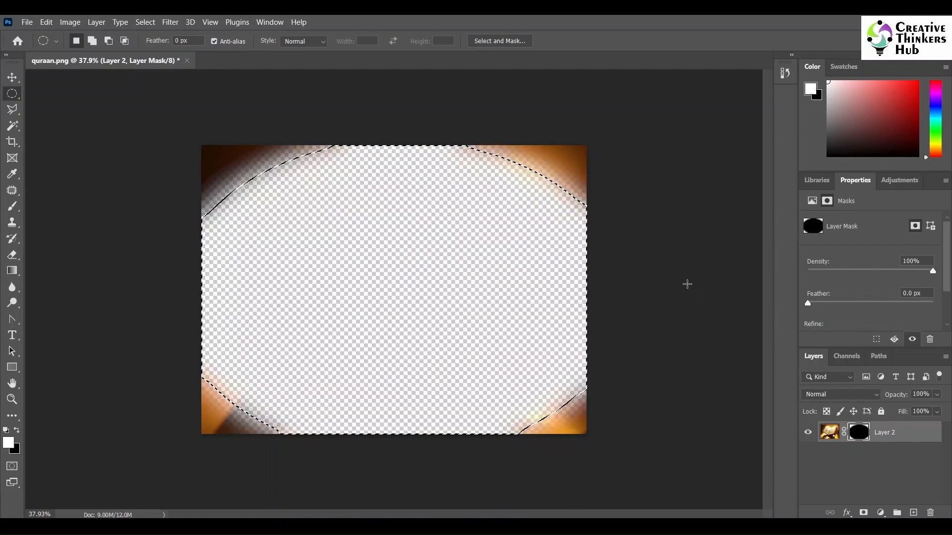
key(ctrl+z)
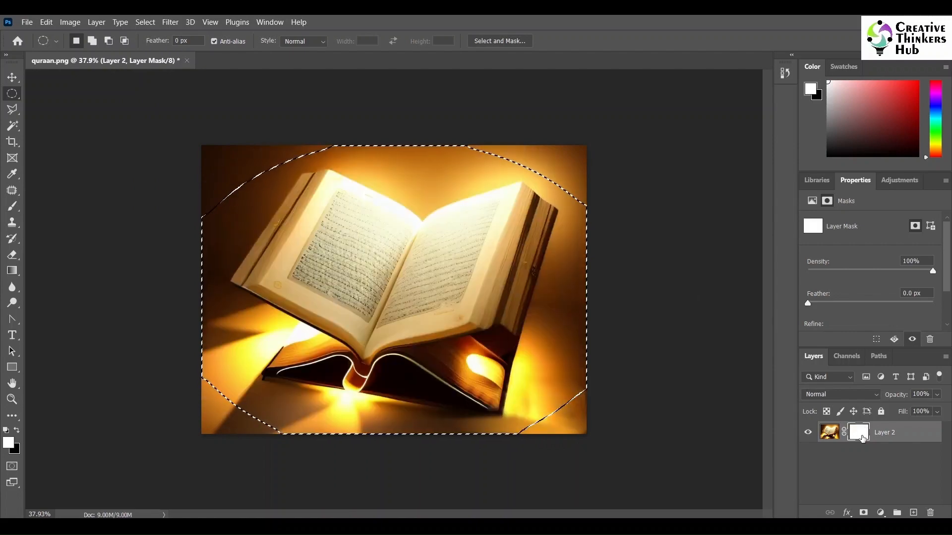
key(ctrl+shift+i)
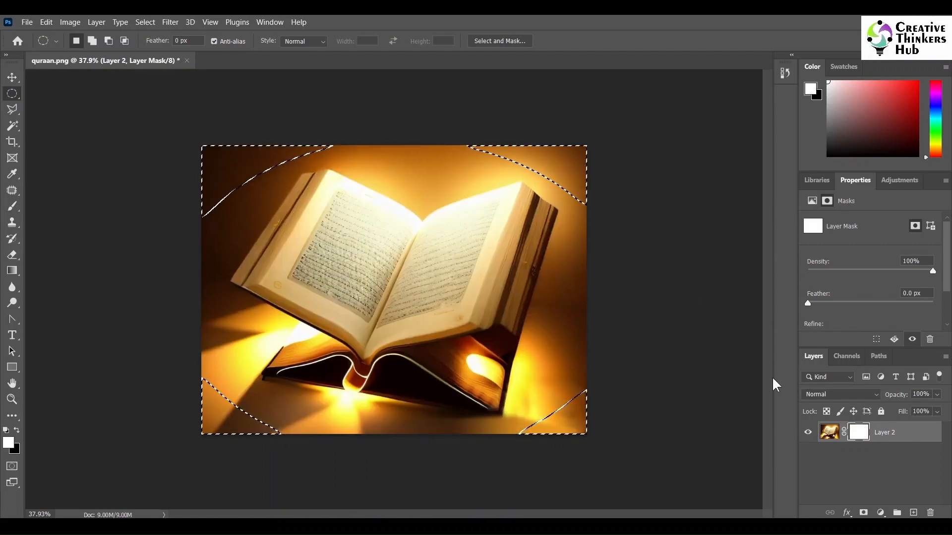
key(Delete)
key(ctrl+d)
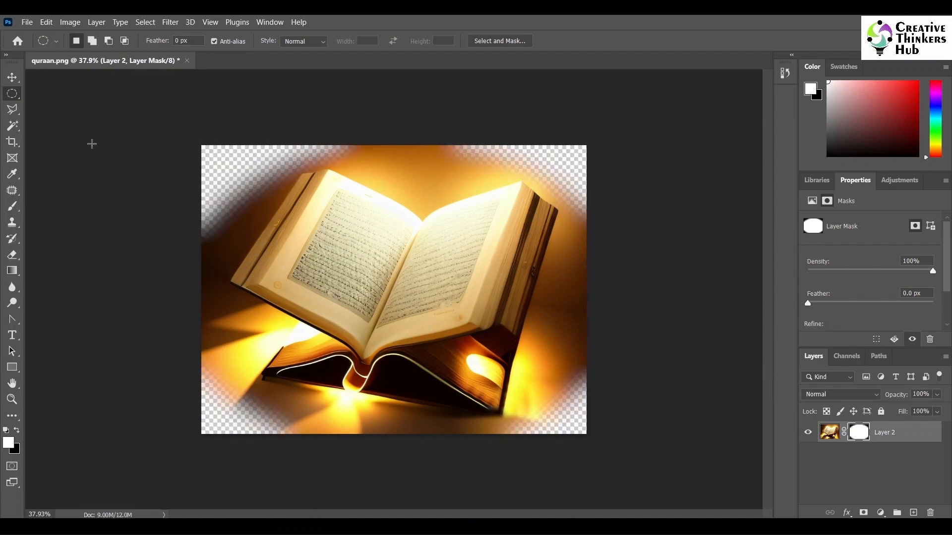
- Save the masked image as quraan_trans in PNG format in the Religious Art folder, using the large file size option
key(ctrl+shift+s)
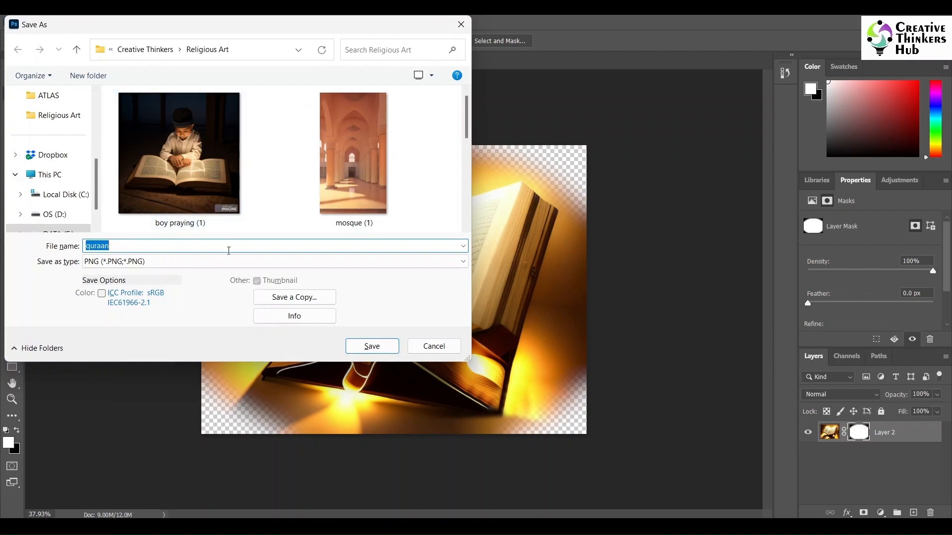
click(178, 246)
click(372, 346)
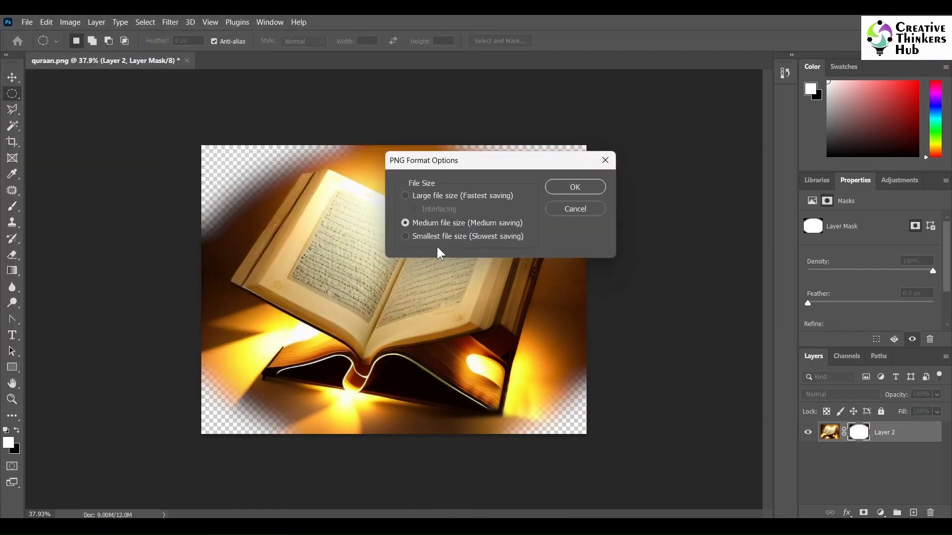
click(452, 196)
click(570, 188)
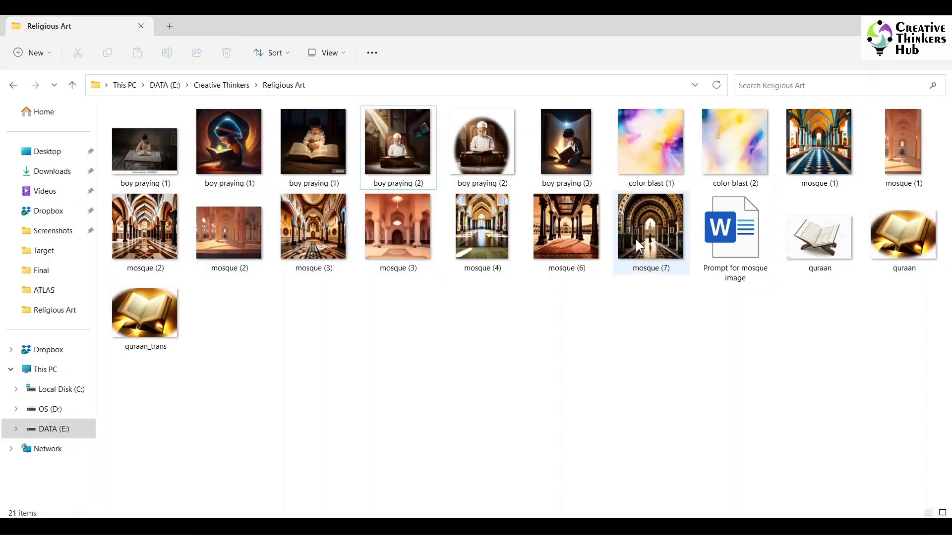
- Open mosque (7).jpg for editing and close the boy praying (2).png document
drag(639, 241, 435, 495)
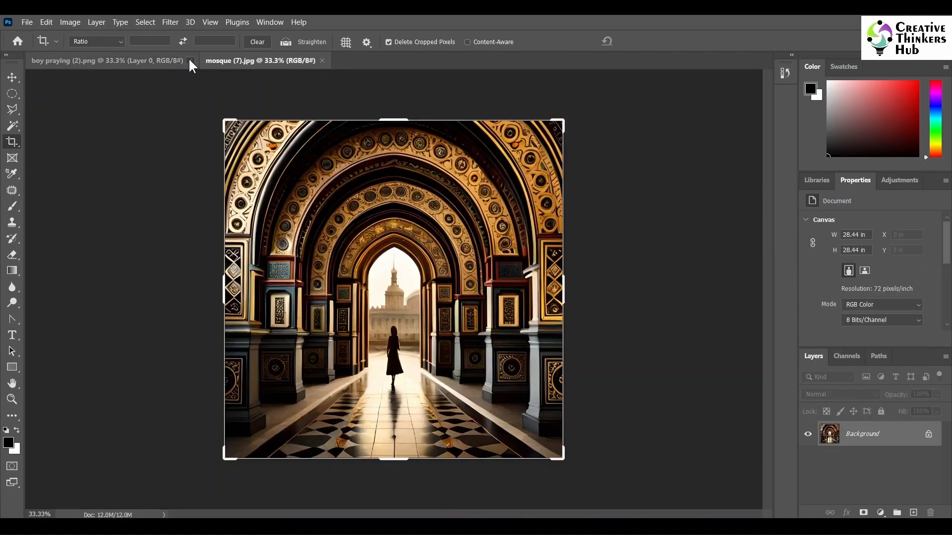
click(190, 60)
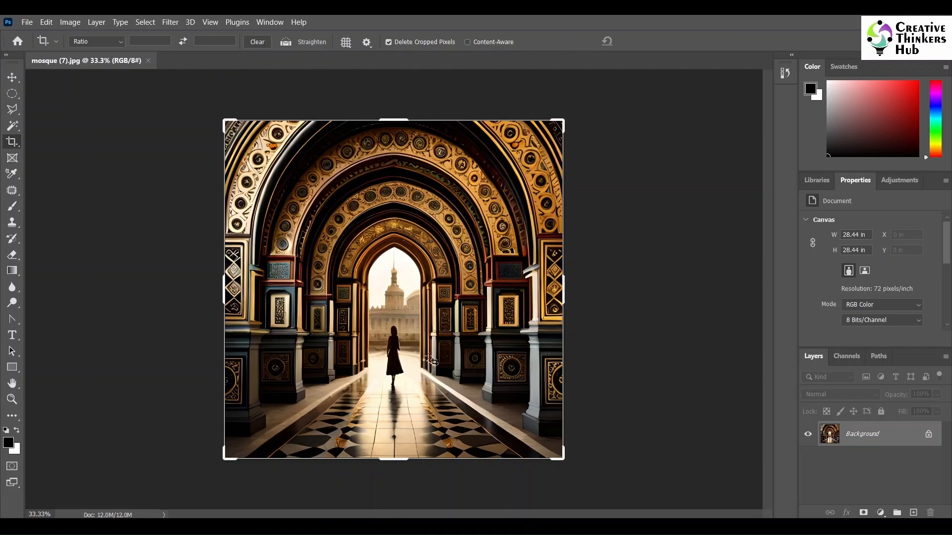
- Outline the walking woman and the upper part of her shadow in the archway with the freehand Lasso
click(12, 399)
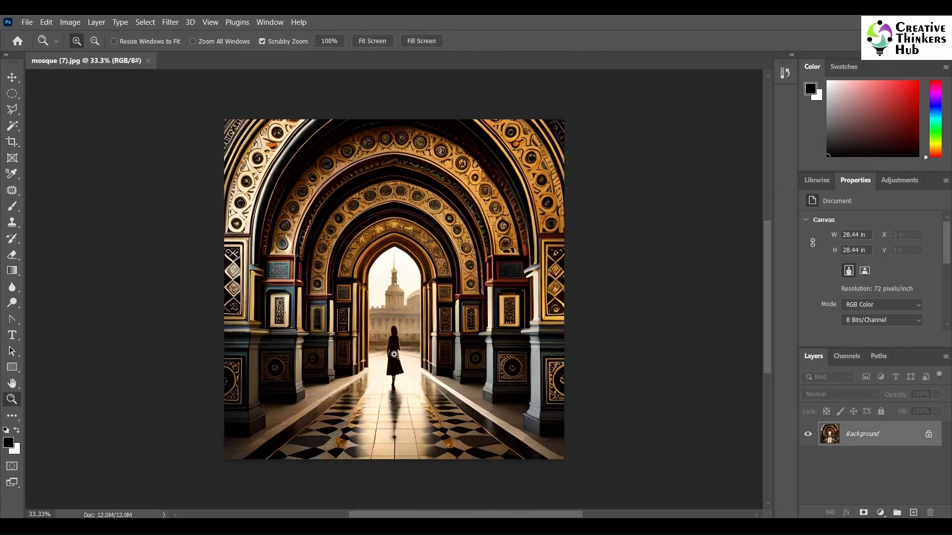
drag(386, 352, 388, 428)
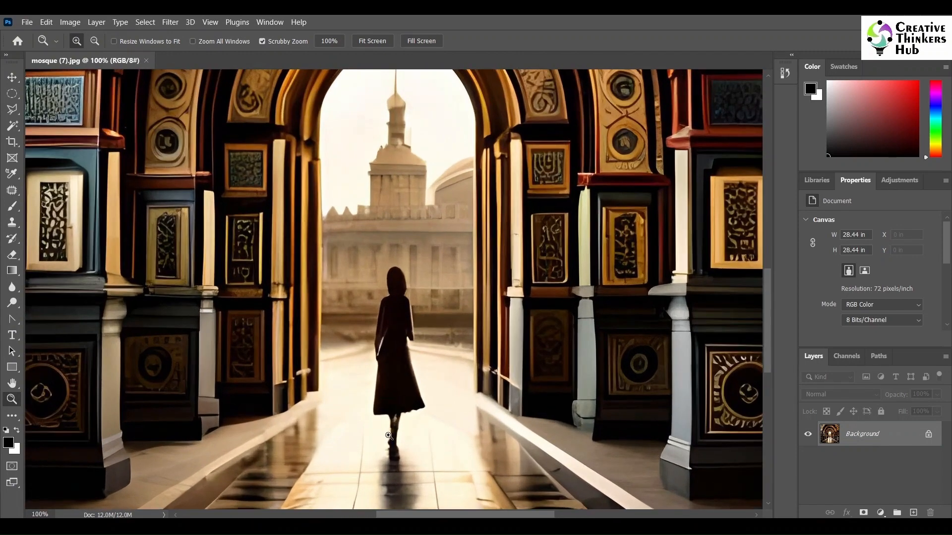
click(12, 109)
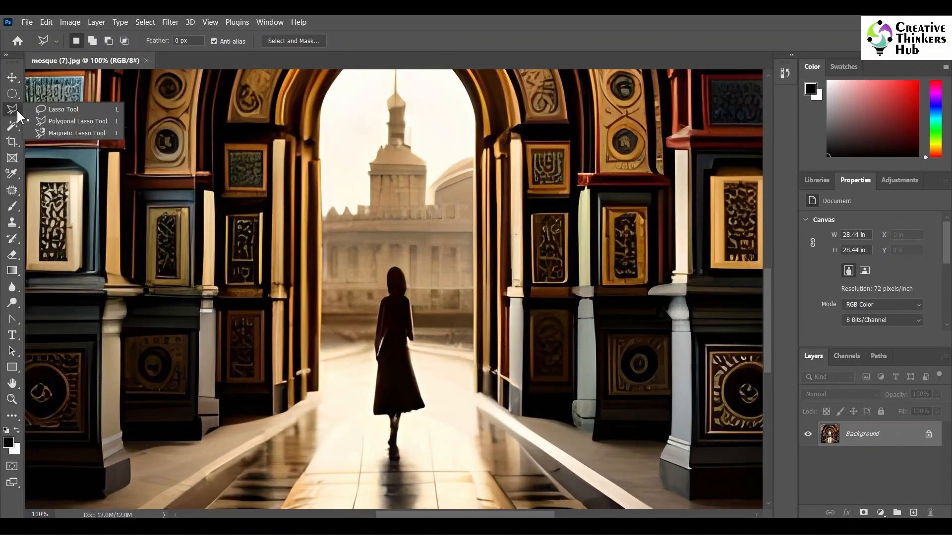
click(55, 111)
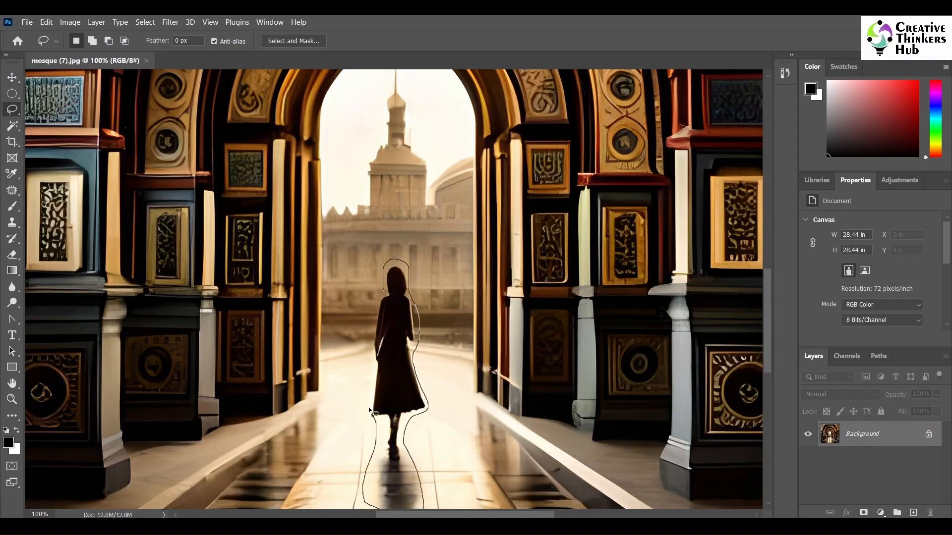
drag(384, 293, 382, 292)
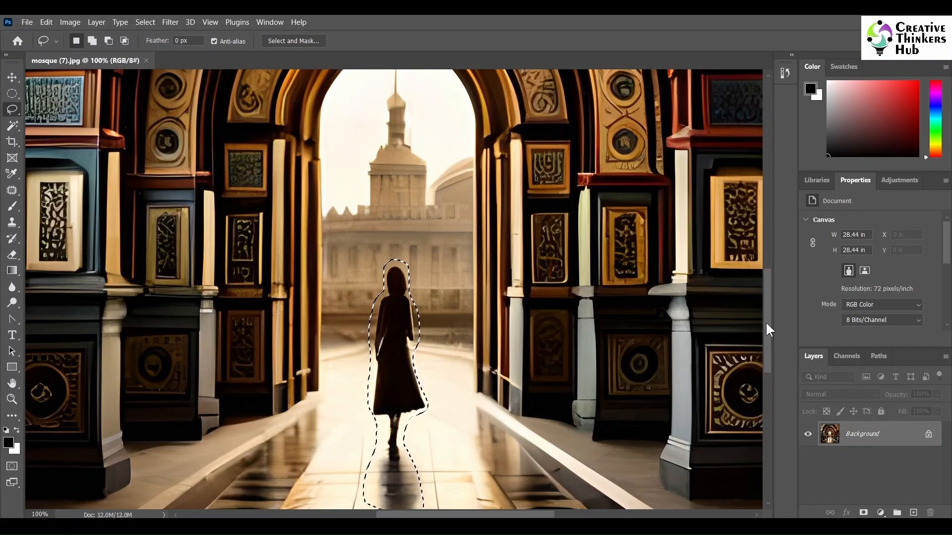
- Extend the lasso selection down the tiled floor to include the rest of the woman's shadow
mouse_move(766, 321)
mouse_down()
mouse_move(767, 356)
mouse_move(754, 362)
mouse_up()
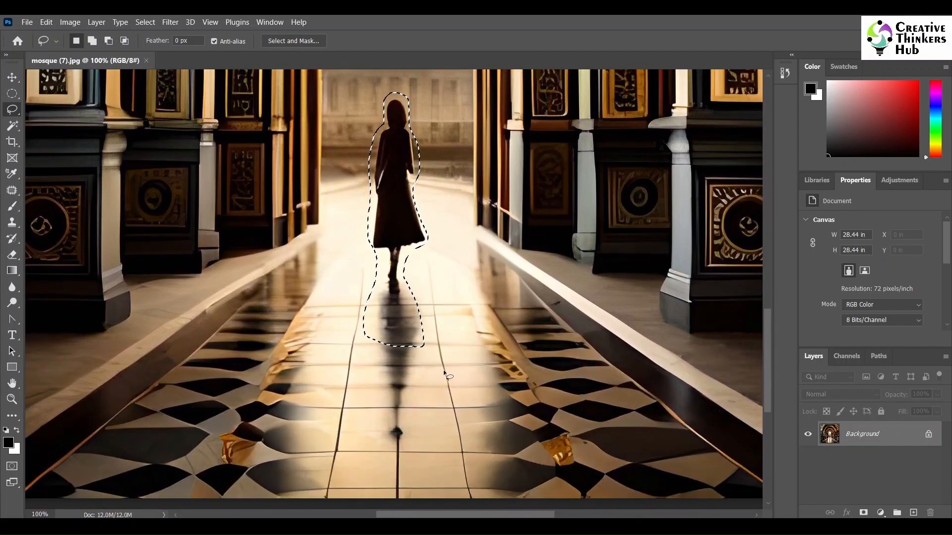
key(shift)
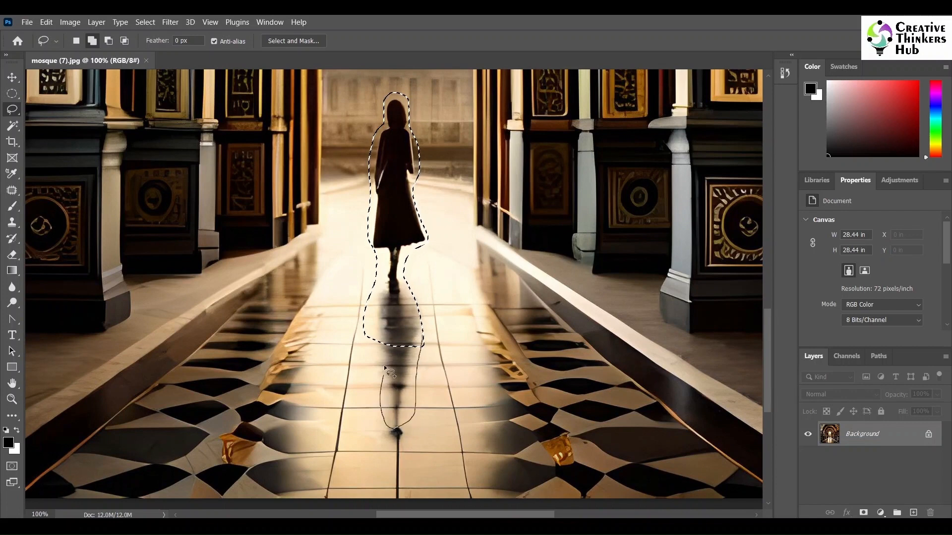
drag(428, 339, 425, 341)
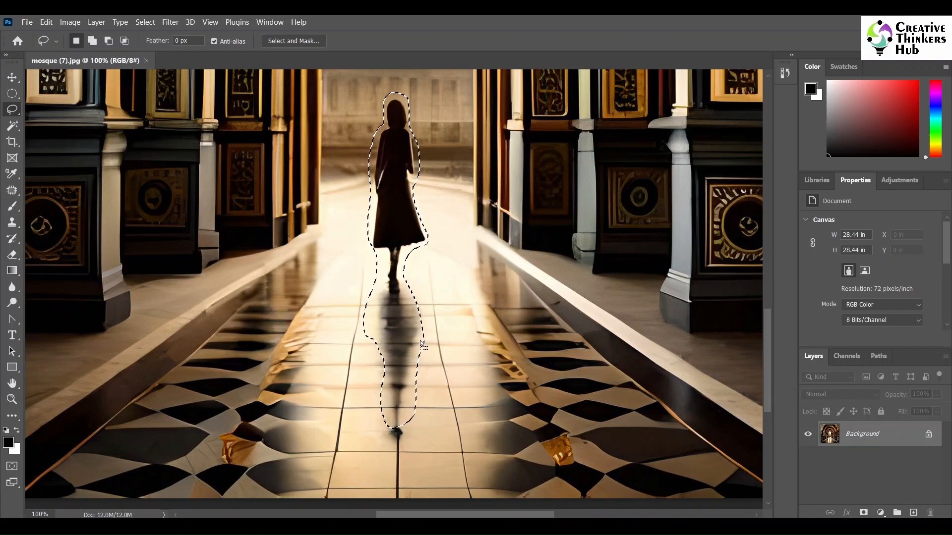
- Duplicate the Background layer as Background copy, keeping the selection around the woman and her shadow
right_click(886, 433)
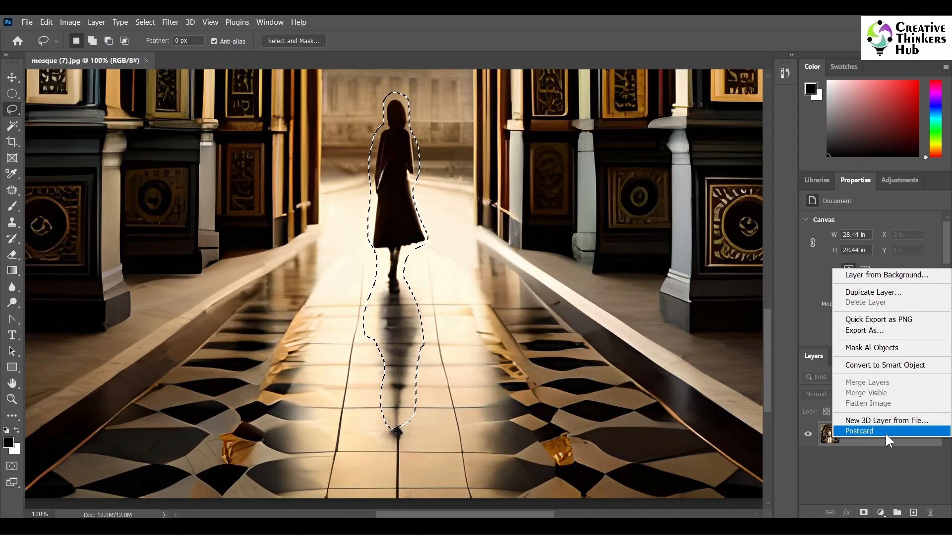
click(875, 292)
click(576, 152)
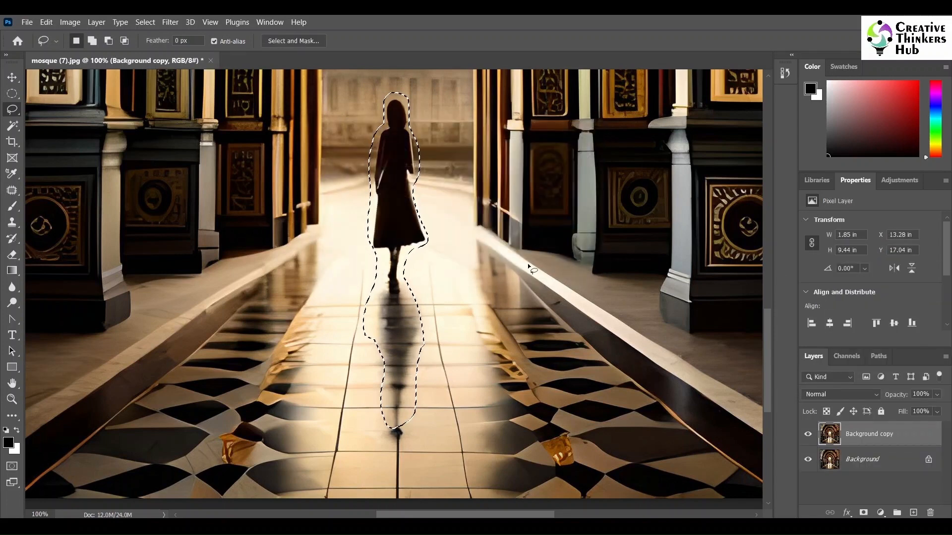
- Fill the selected woman and shadow on the Background copy layer with Content-Aware contents and deselect
click(97, 22)
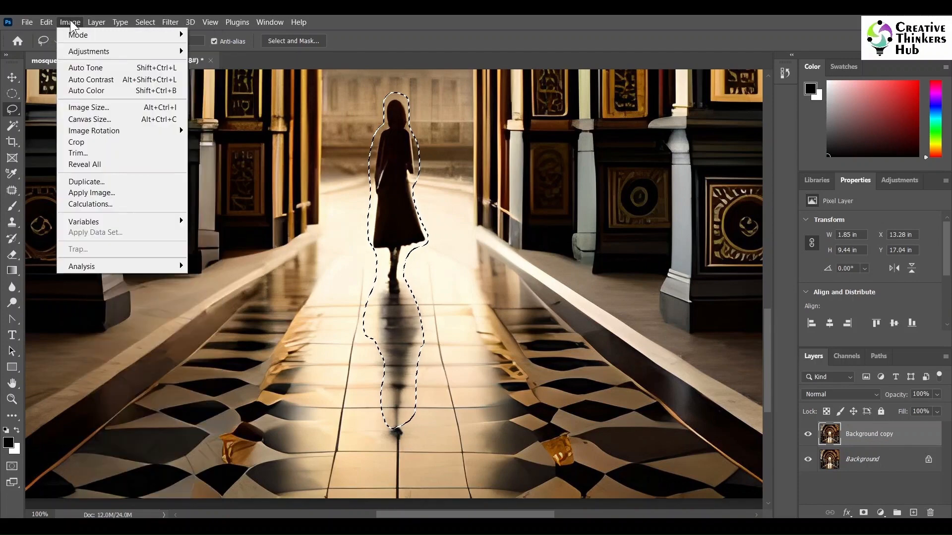
click(56, 206)
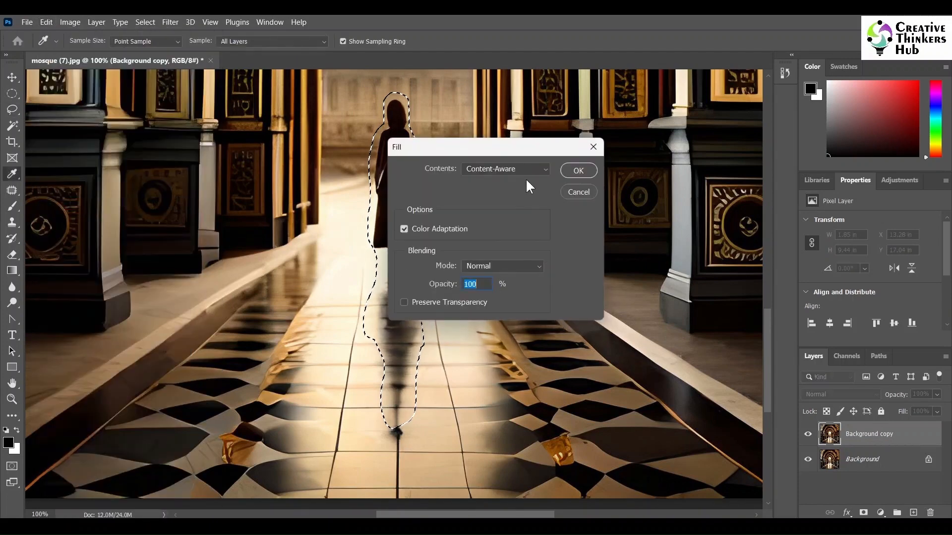
drag(519, 146, 679, 149)
click(678, 169)
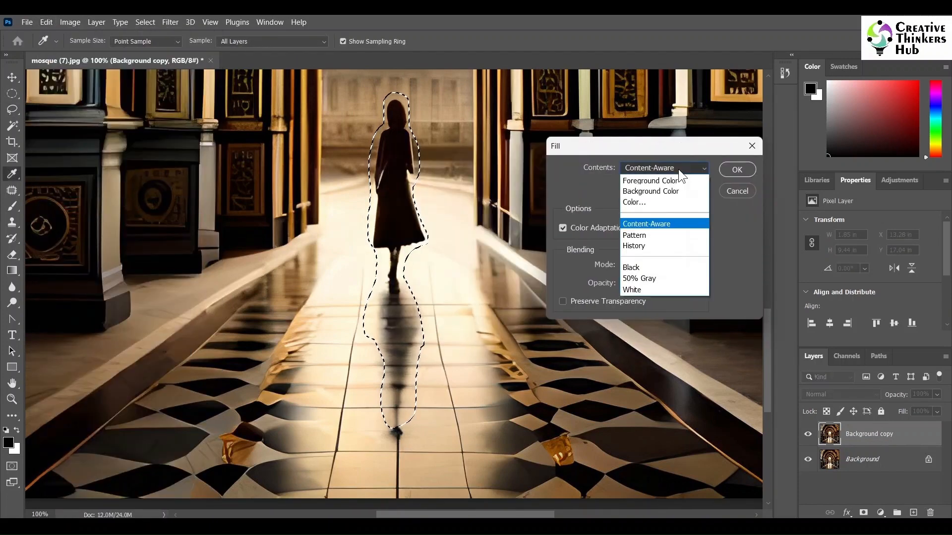
click(652, 224)
click(734, 169)
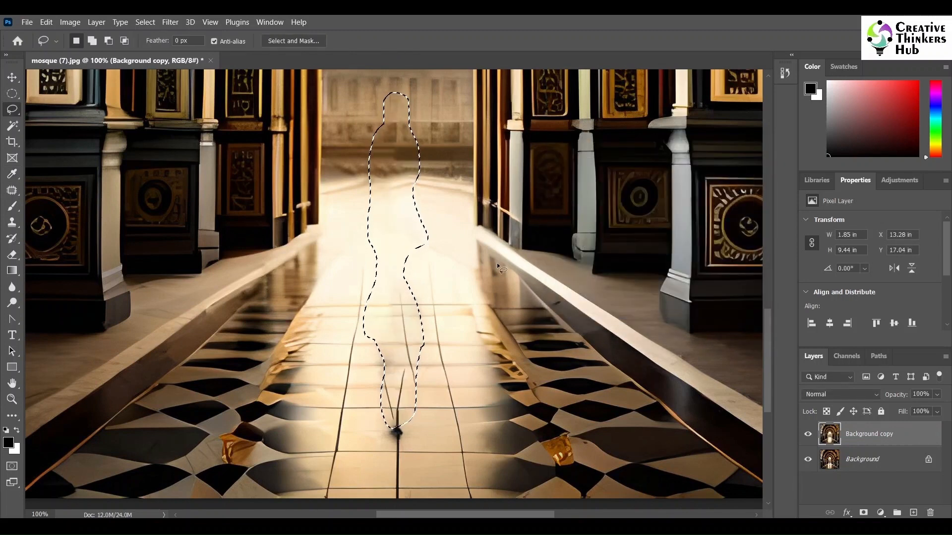
key(ctrl+d)
- Outline the tile joint to the right of the damaged centre line with the freehand Lasso and copy that strip to a new layer
scroll(485, 335, down, 1)
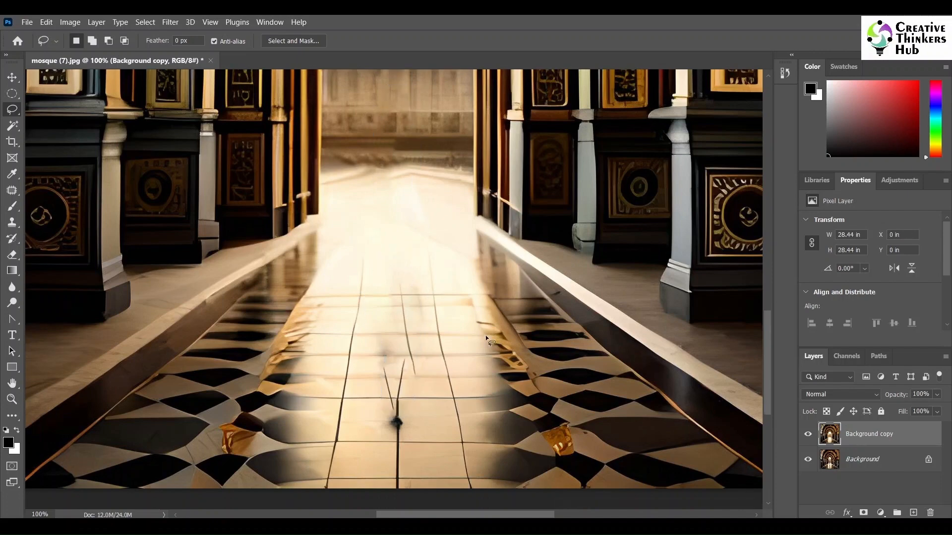
scroll(485, 335, up, 1)
drag(768, 344, 772, 356)
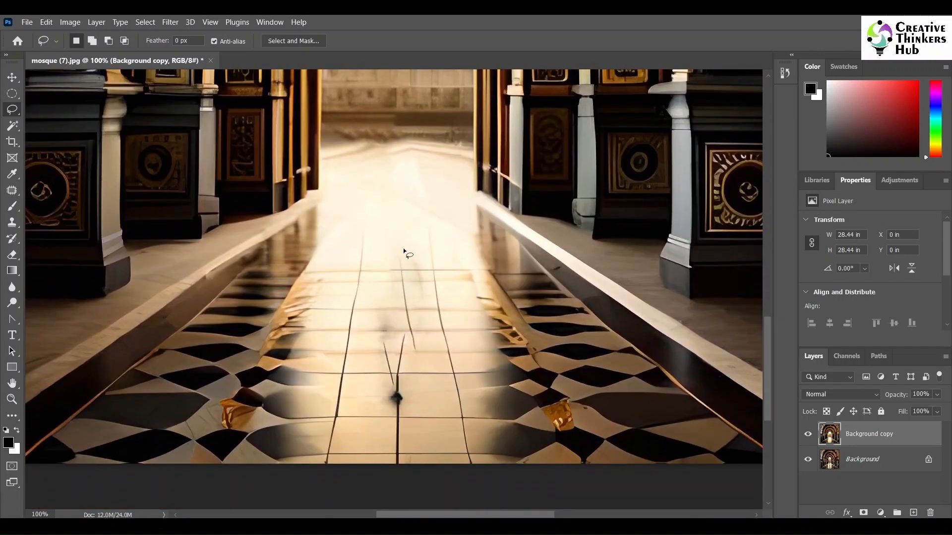
right_click(12, 111)
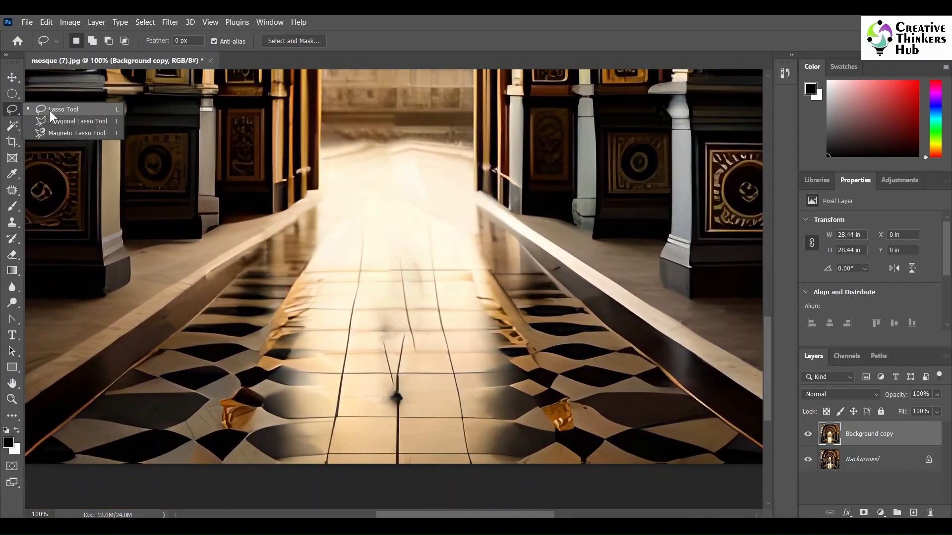
click(50, 112)
drag(488, 475, 467, 349)
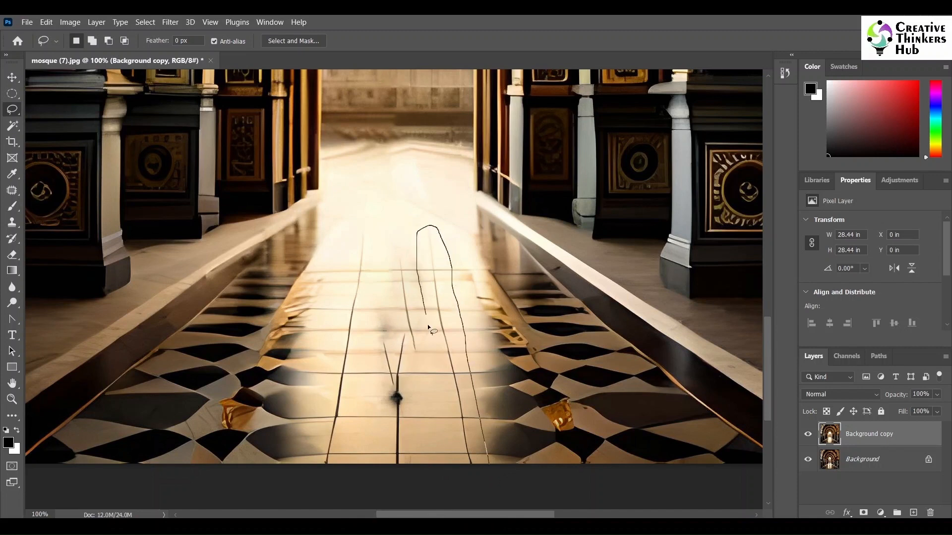
mouse_move(428, 327)
mouse_down()
mouse_move(460, 461)
mouse_move(491, 469)
mouse_up()
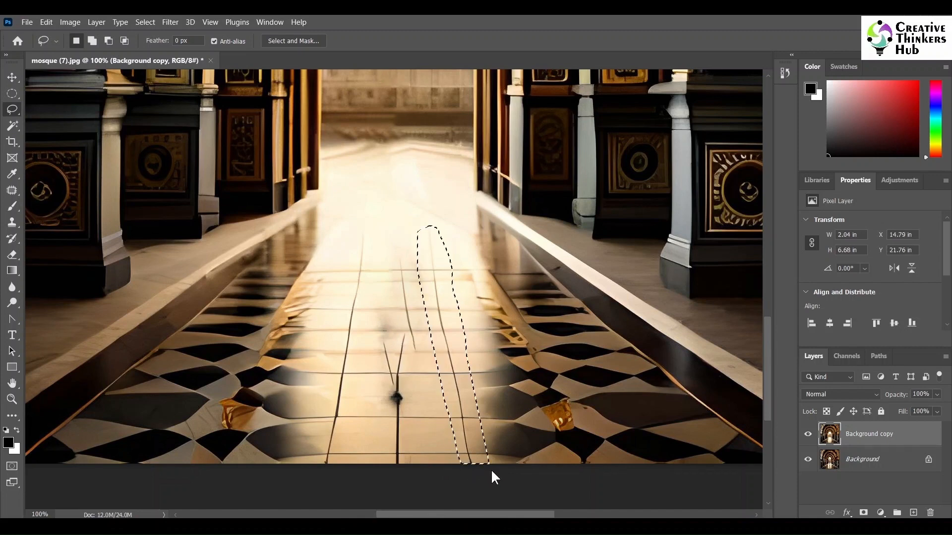
key(ctrl+j)
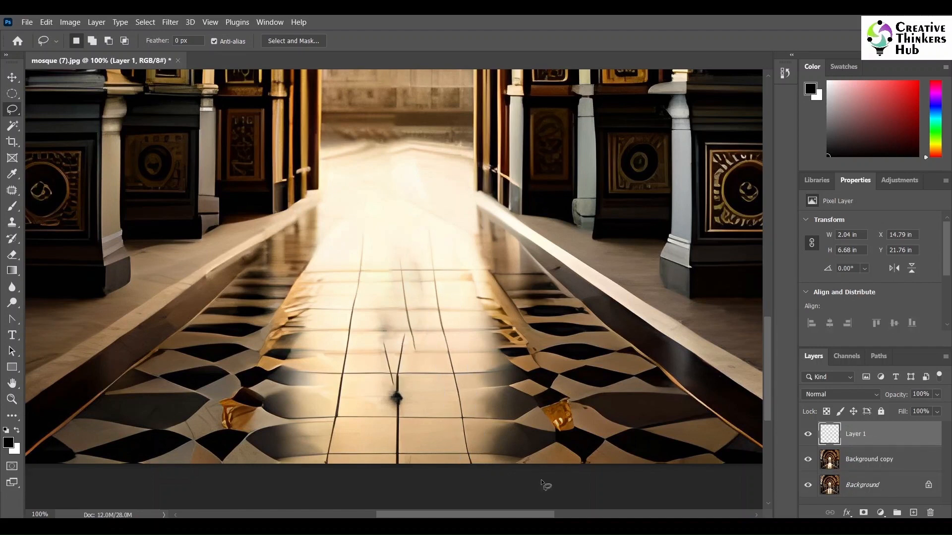
- Move the copied tile strip over the damaged centre joint of the floor
key(v)
drag(454, 412, 392, 412)
drag(382, 396, 390, 411)
- Skew the copied strip horizontally by about -12° so its joint runs straight along the centre of the walkway
key(ctrl+t)
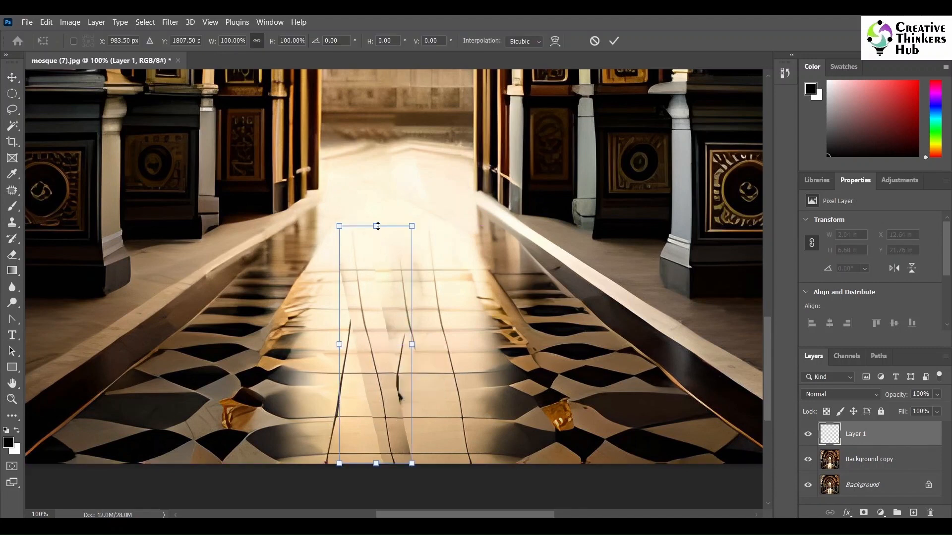
right_click(356, 296)
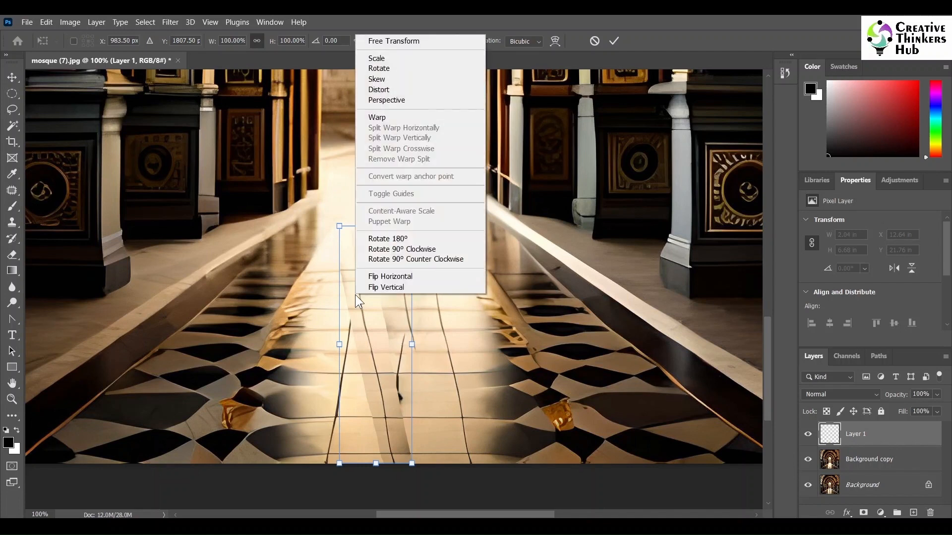
click(392, 79)
drag(378, 228, 427, 240)
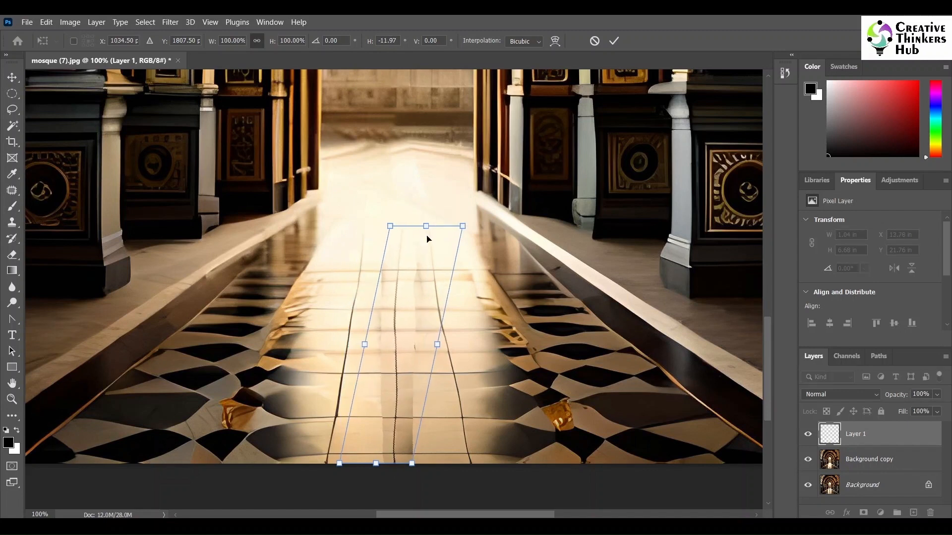
key(Return)
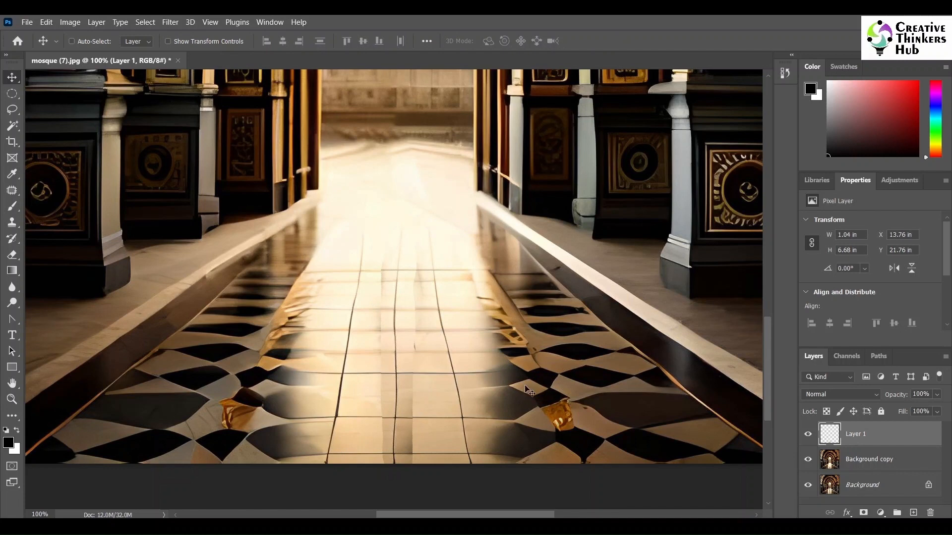
- Erase the outer edges along both sides of the copied strip with a soft 92 px eraser at 20% hardness
click(12, 255)
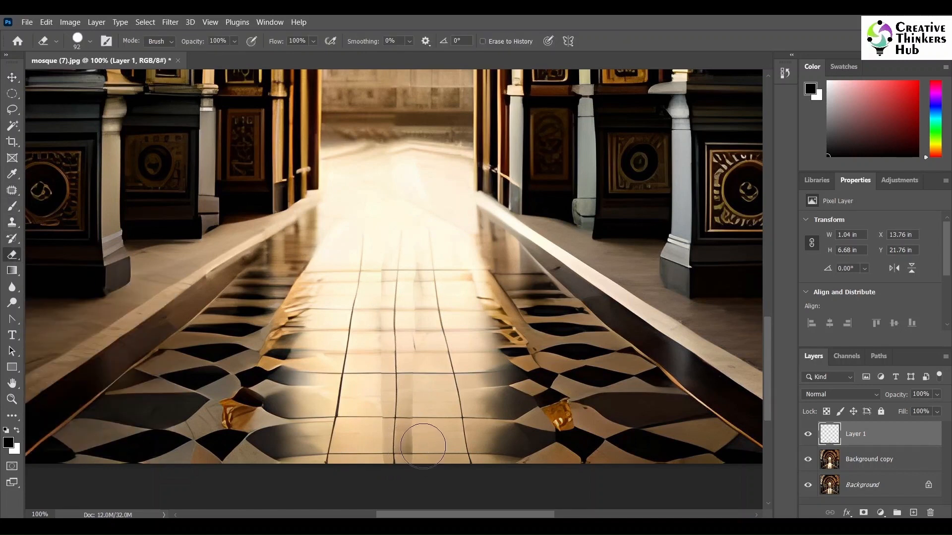
click(90, 42)
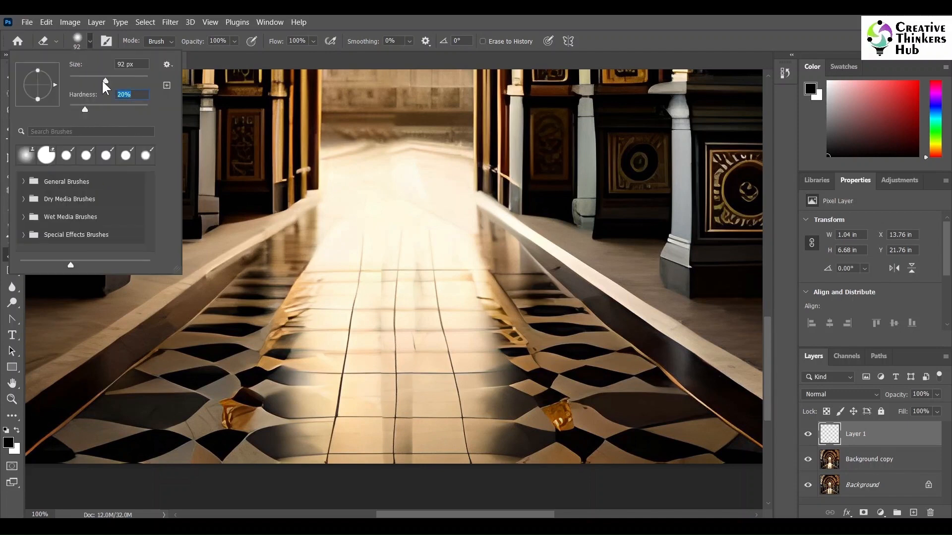
click(90, 39)
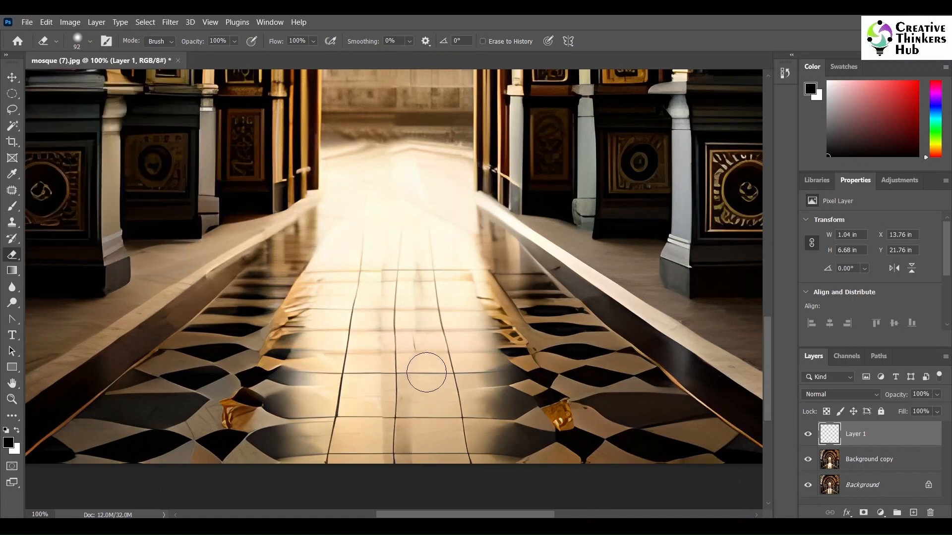
drag(429, 449, 431, 260)
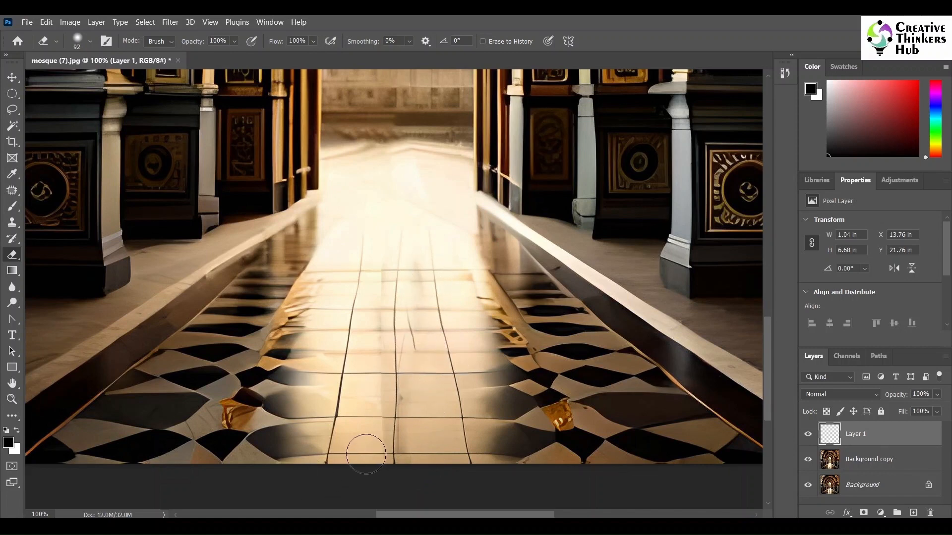
mouse_move(371, 410)
mouse_down()
mouse_move(362, 465)
mouse_move(372, 229)
mouse_up()
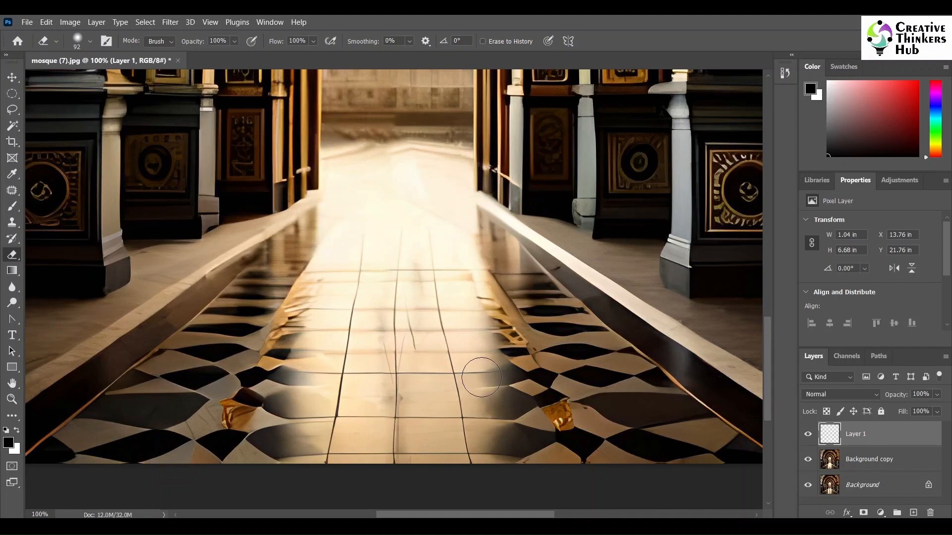
- Compare the retouched floor with the original by toggling the visibility of Layer 1 and Background copy
scroll(426, 374, up, 2)
scroll(427, 374, up, 1)
scroll(453, 412, down, 2)
scroll(452, 412, up, 2)
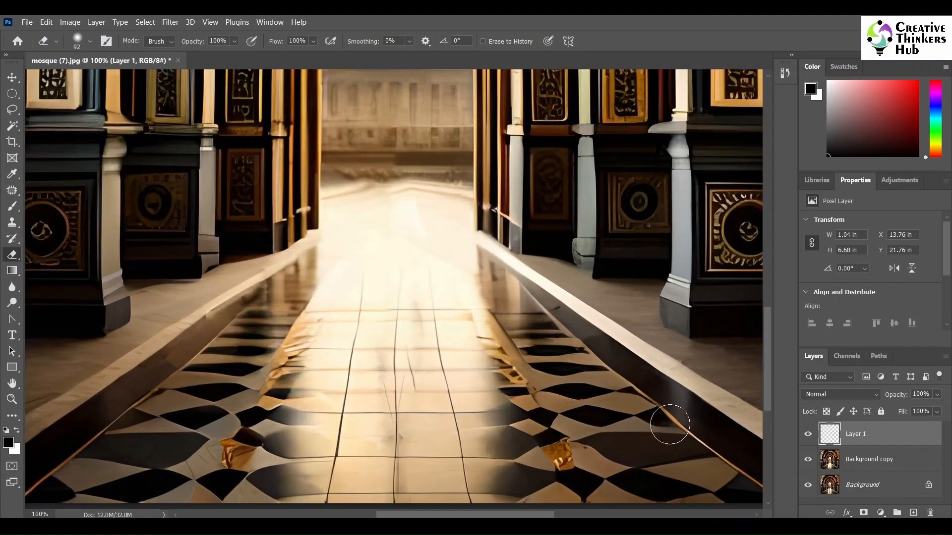
click(808, 436)
click(809, 437)
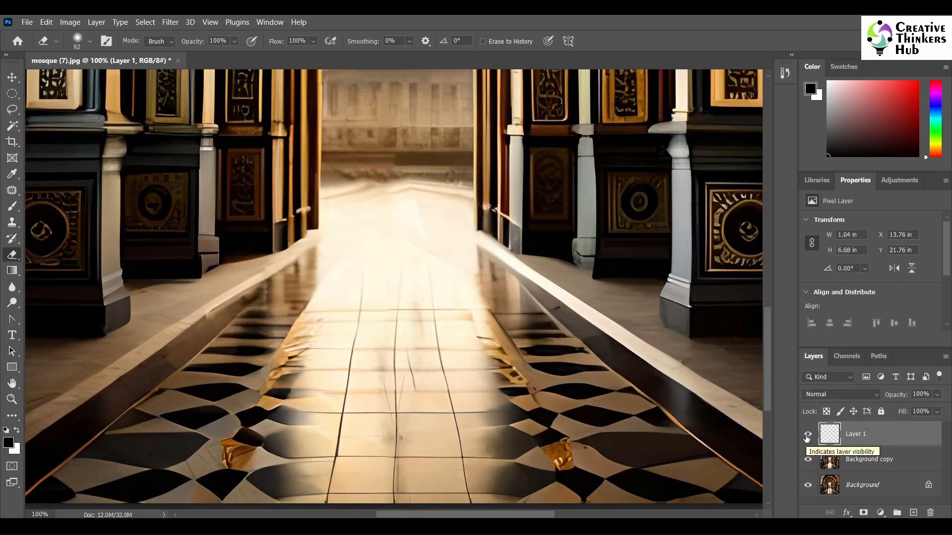
click(808, 461)
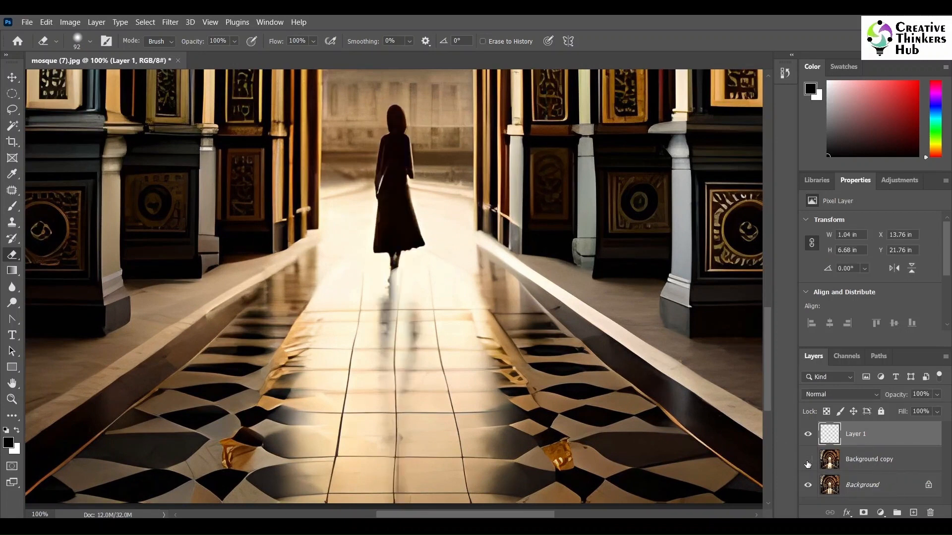
click(809, 461)
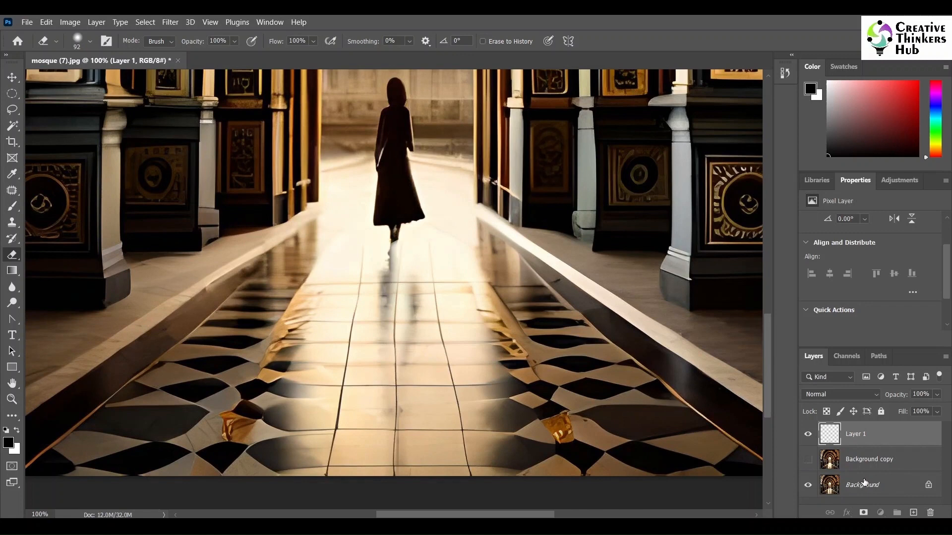
- Select the lower central floor tiles on the Background layer with a rectangular marquee and copy them to a new layer
click(863, 484)
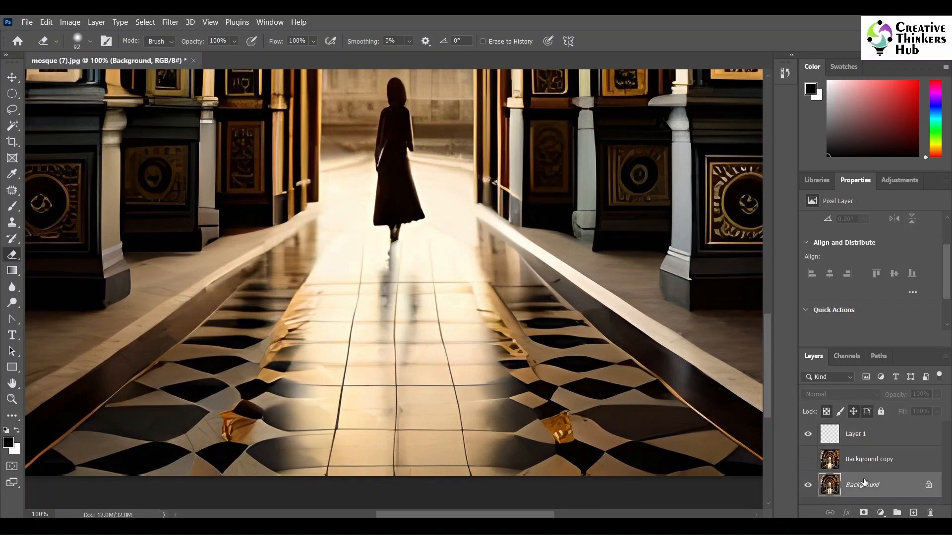
right_click(9, 99)
click(60, 93)
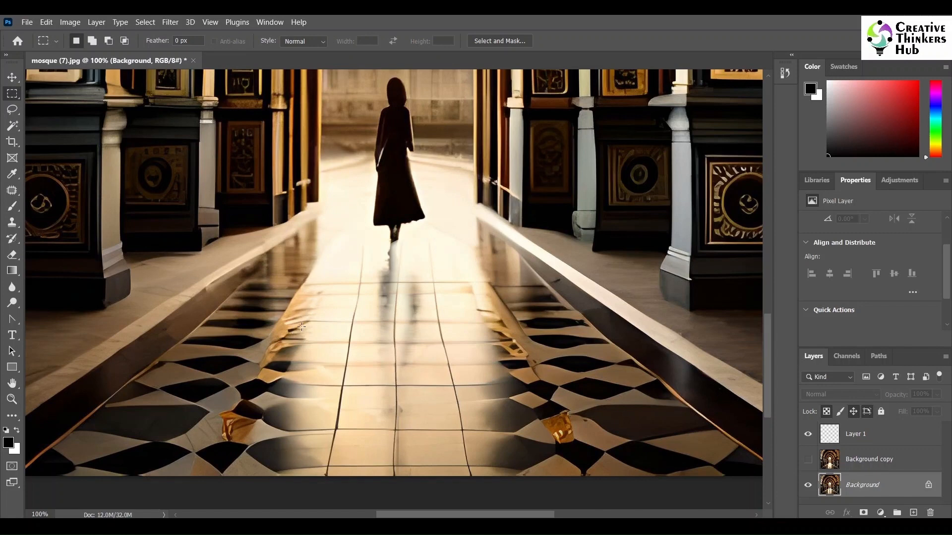
drag(301, 328, 515, 477)
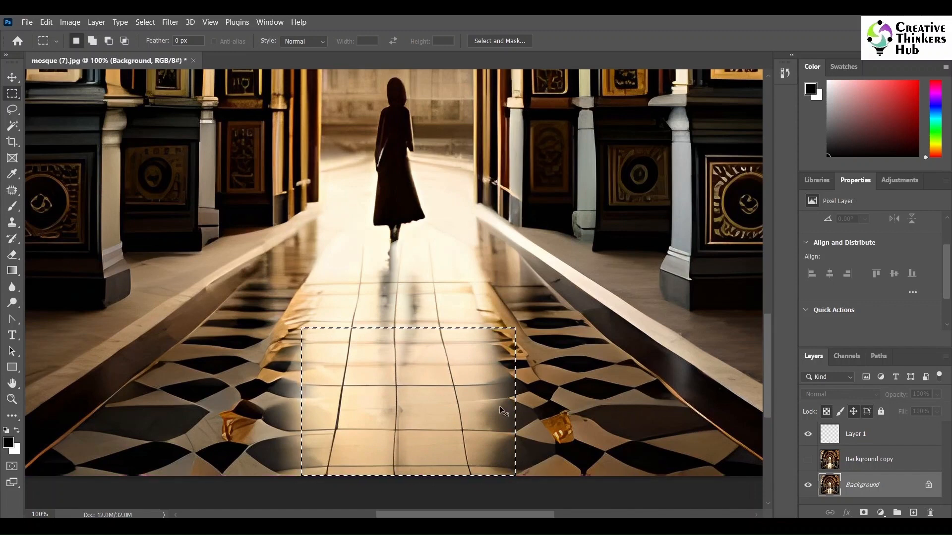
key(ctrl+j)
- Place the copied floor layer directly above Background copy and make Background copy visible
drag(871, 491, 871, 457)
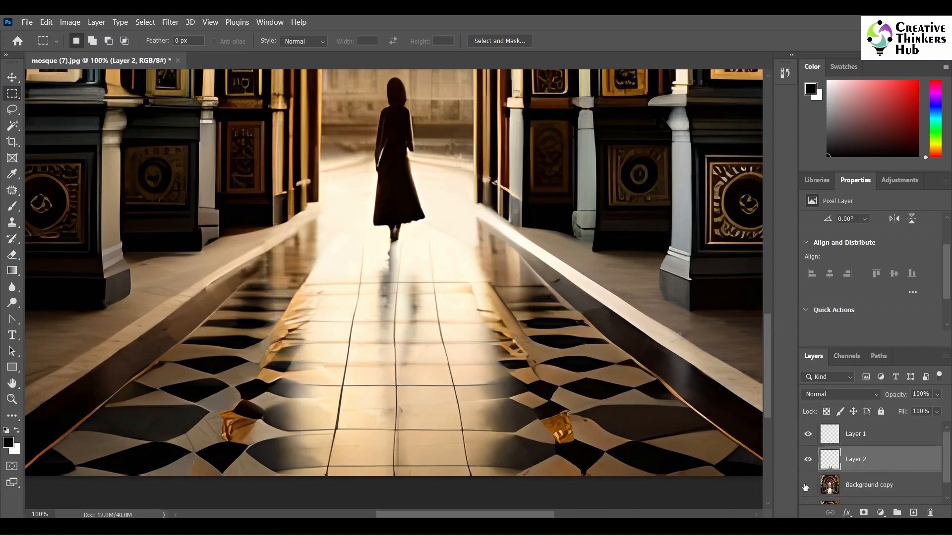
click(808, 486)
scroll(934, 463, down, 1)
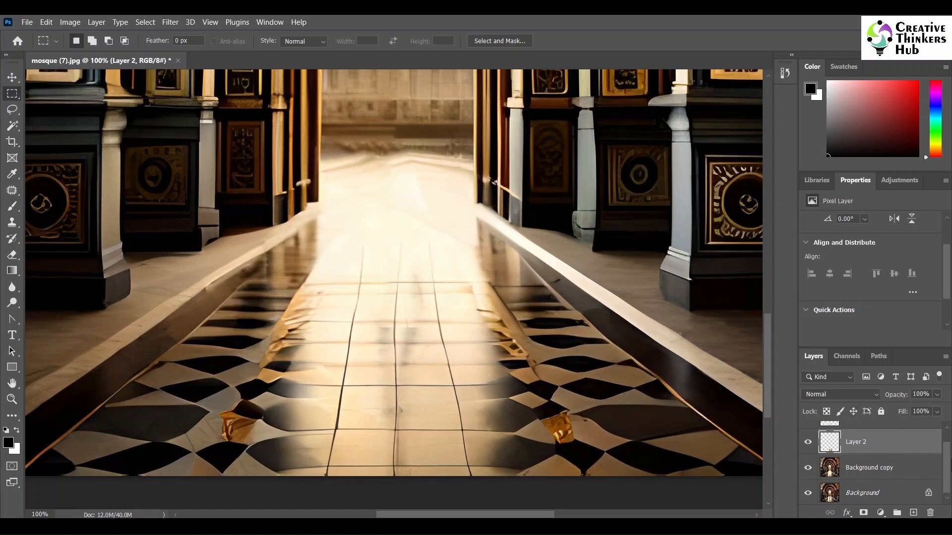
- Select all layers from Layer 1 down to Background and merge the visible layers into one
scroll(945, 453, up, 1)
click(870, 436)
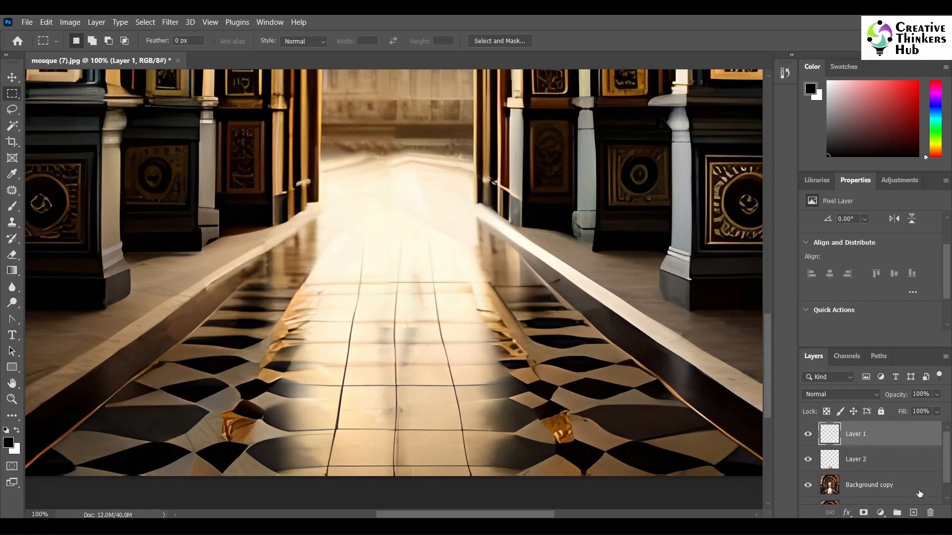
scroll(920, 494, down, 1)
click(870, 490)
right_click(871, 491)
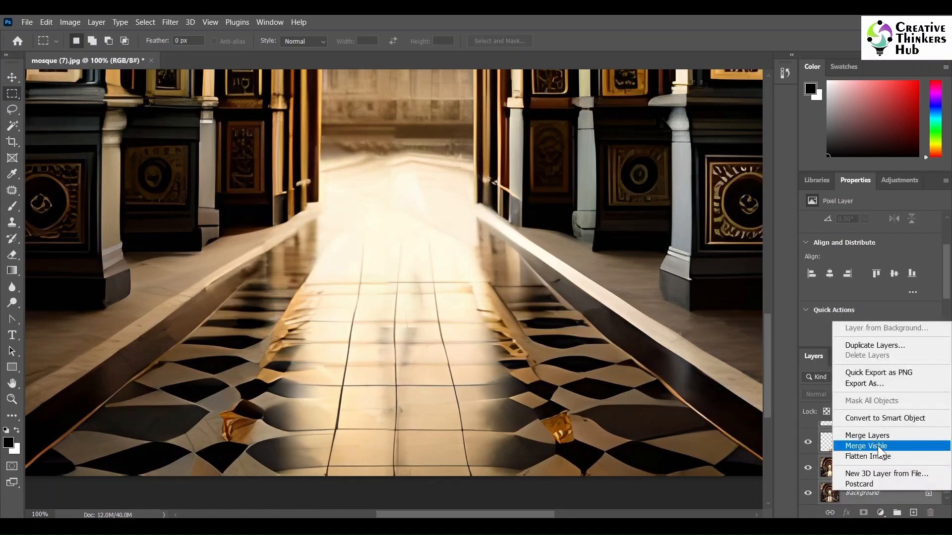
click(878, 445)
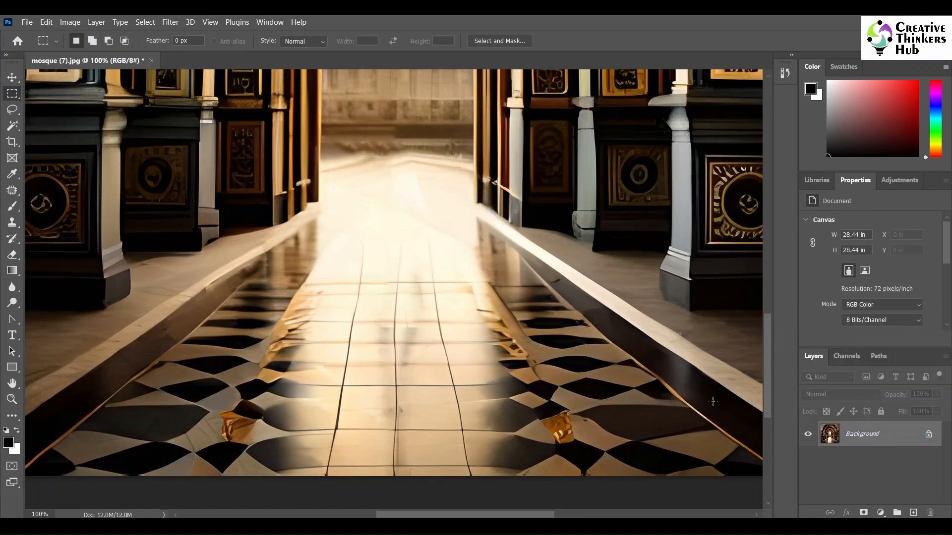
- Save the retouched mosque (7).jpg as a JPEG with quality 12 (Maximum) and the Baseline Optimized format
scroll(68, 215, down, 5)
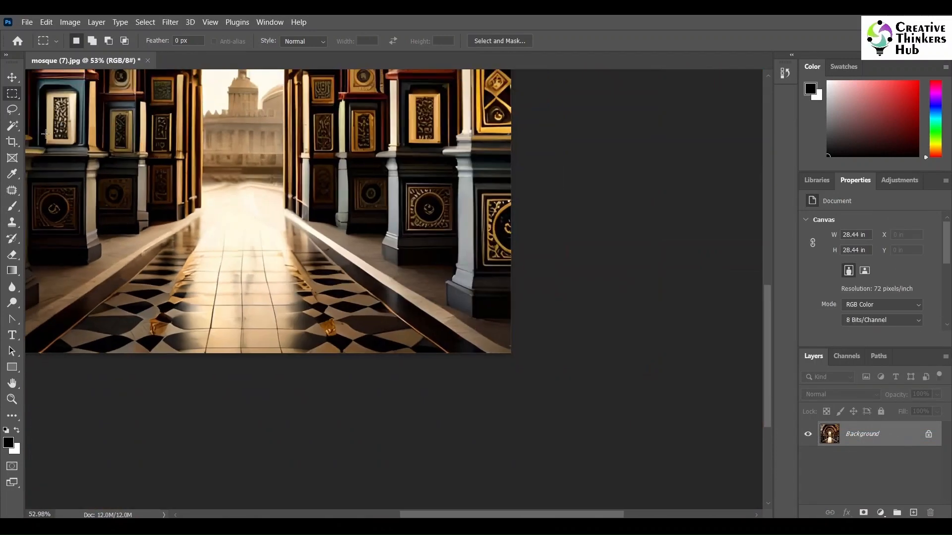
drag(457, 505, 369, 506)
scroll(768, 379, up, 3)
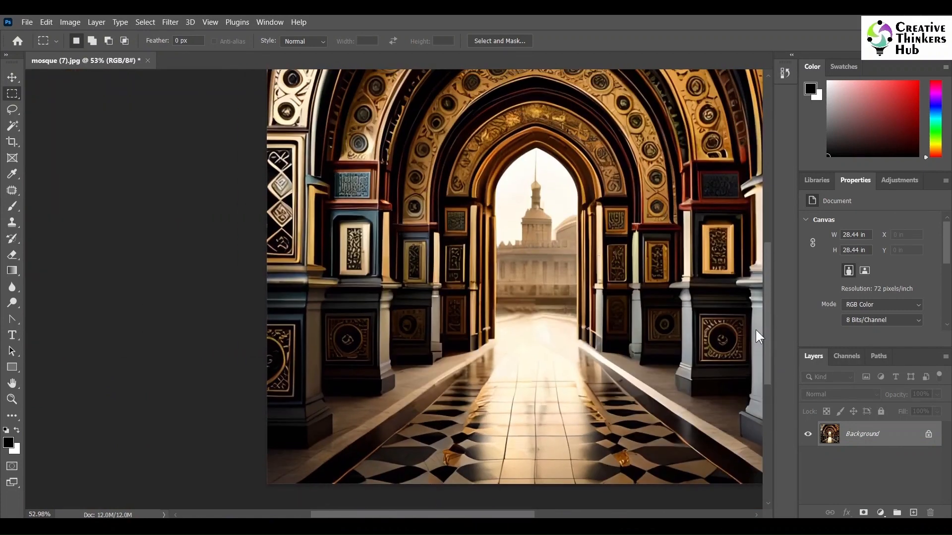
key(ctrl+s)
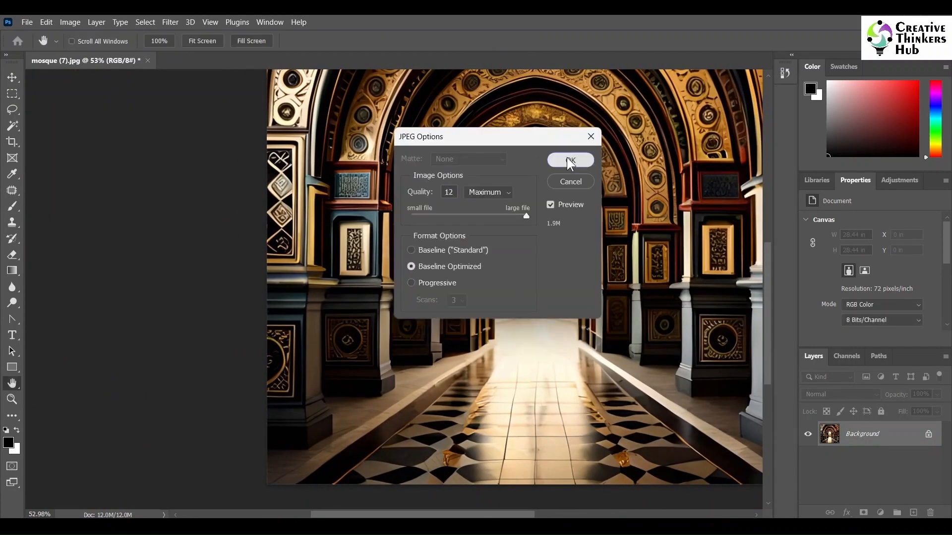
click(570, 160)
key(m)
key(ctrl+minus)
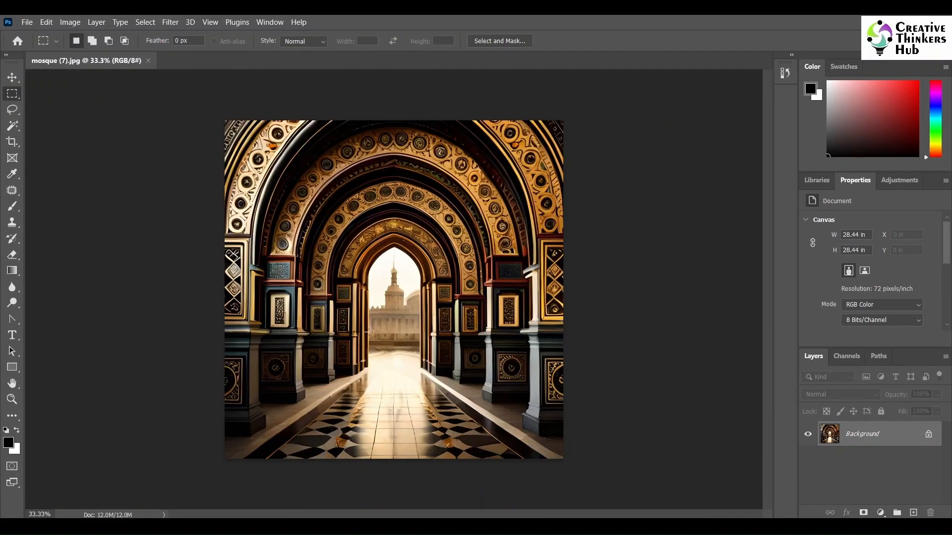
- Preview mosque (6) from the Religious Art folder in File Explorer and open it in Photoshop as a separate document
click(367, 527)
click(411, 294)
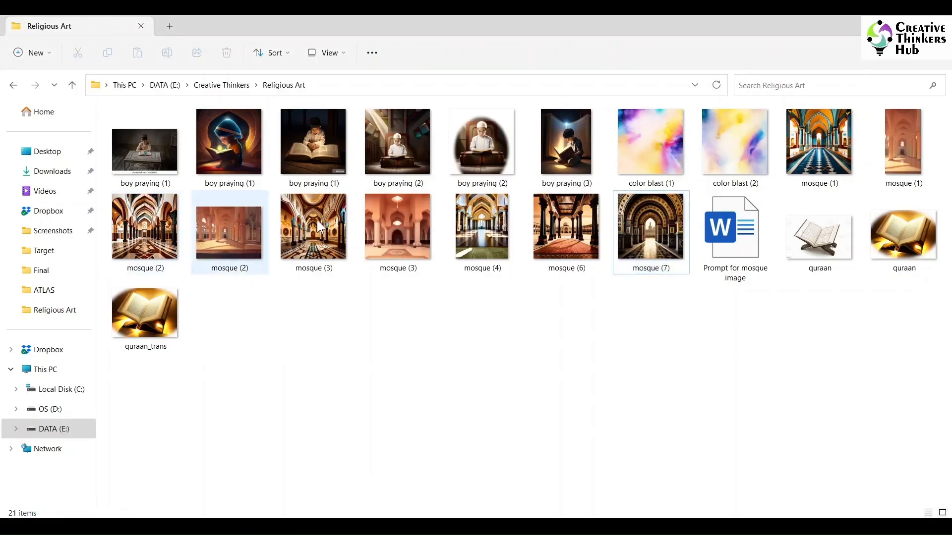
double_click(565, 224)
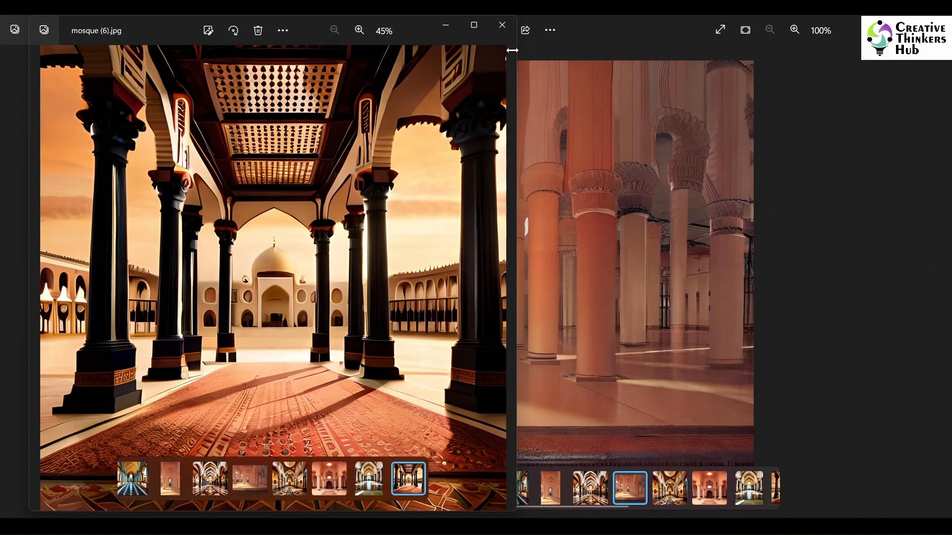
click(768, 70)
click(937, 26)
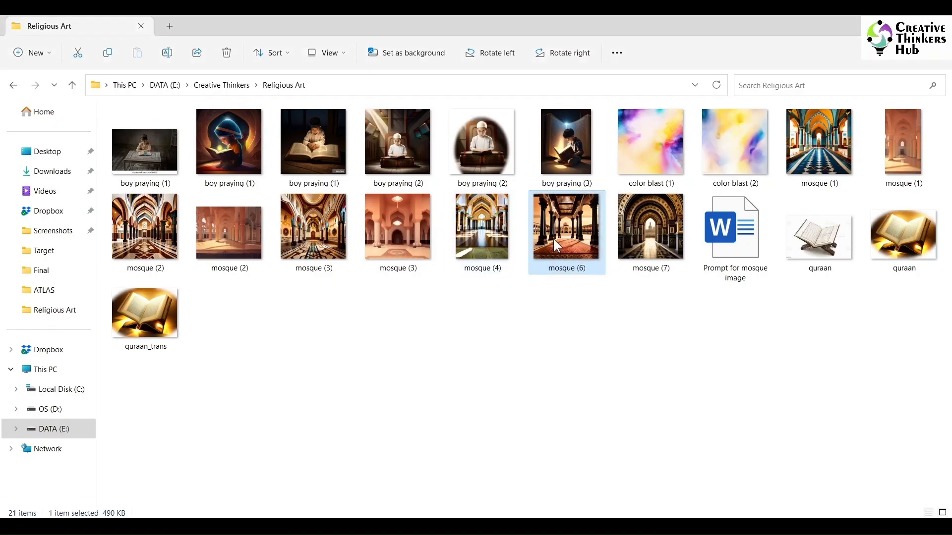
drag(553, 239, 286, 66)
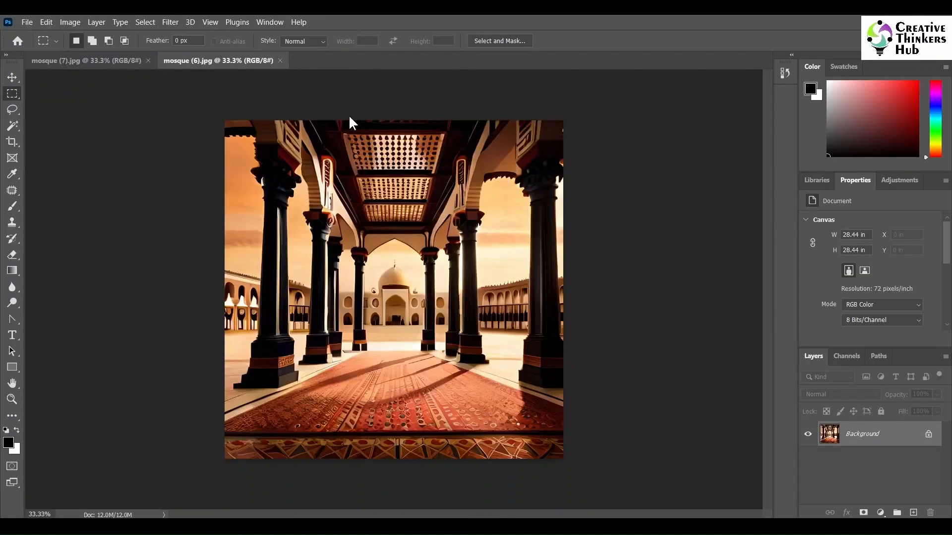
- Copy a rectangular area around the domed building in mosque (6).jpg and paste it into mosque (7).jpg
scroll(398, 323, up, 3)
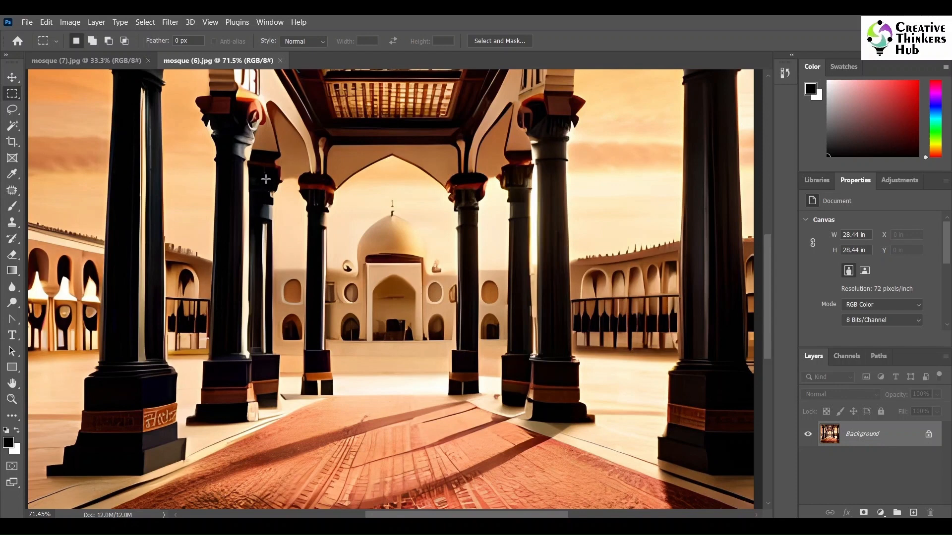
drag(265, 136, 542, 397)
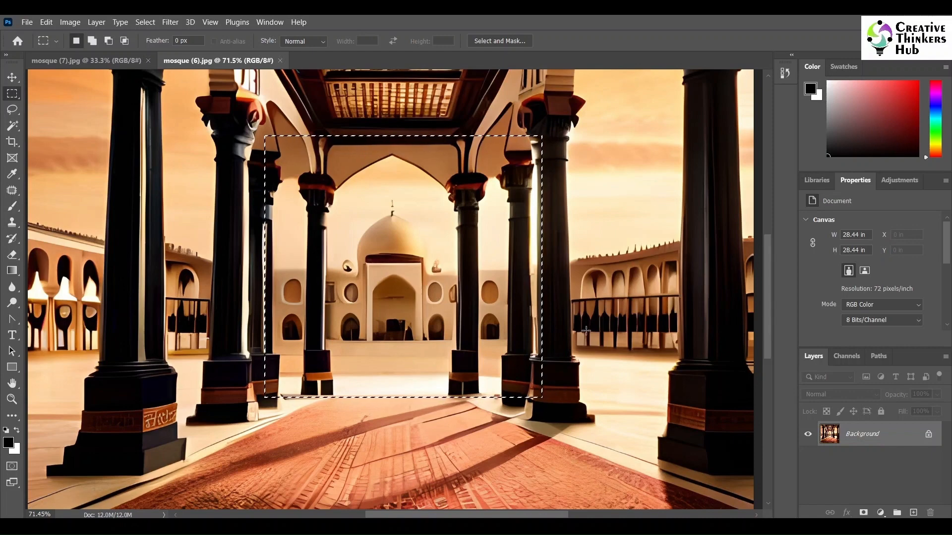
click(102, 62)
key(ctrl+v)
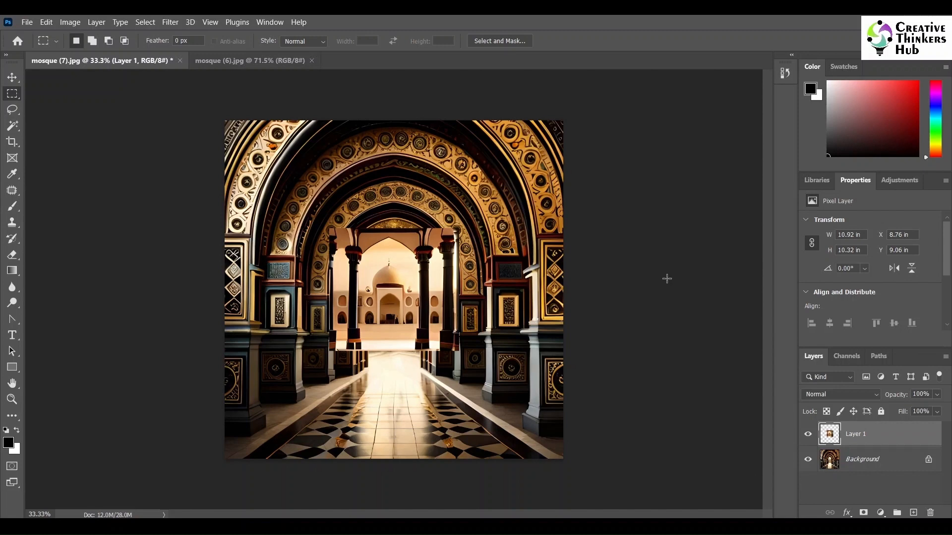
- Hide Layer 1 and select the sky and buildings seen through the archway on the Background layer with the Magic Wand
click(805, 439)
key(w)
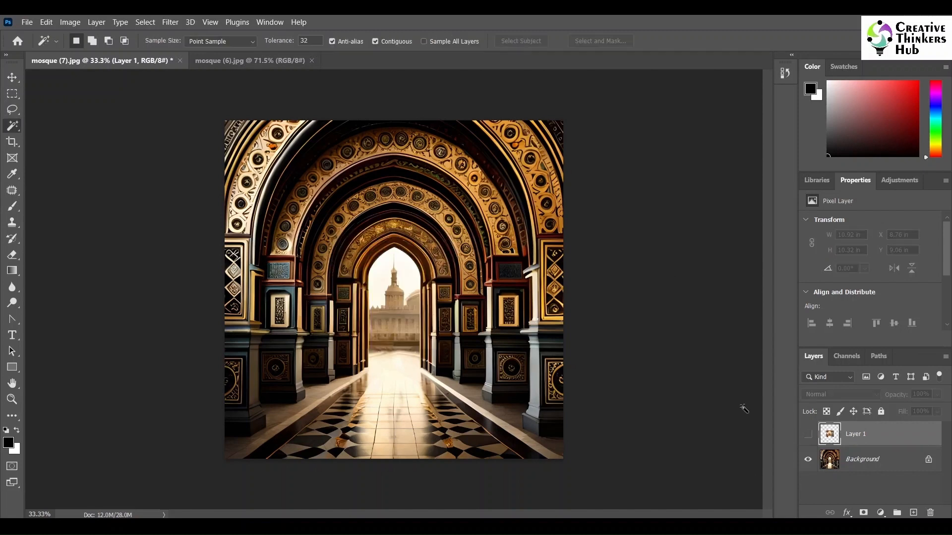
click(852, 461)
click(394, 344)
shift+click(390, 320)
click(384, 292)
click(395, 287)
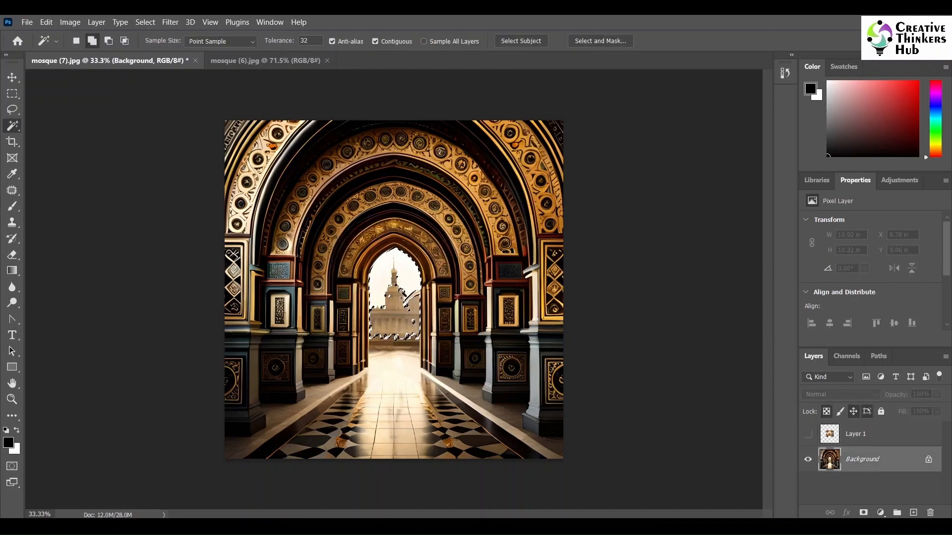
click(395, 346)
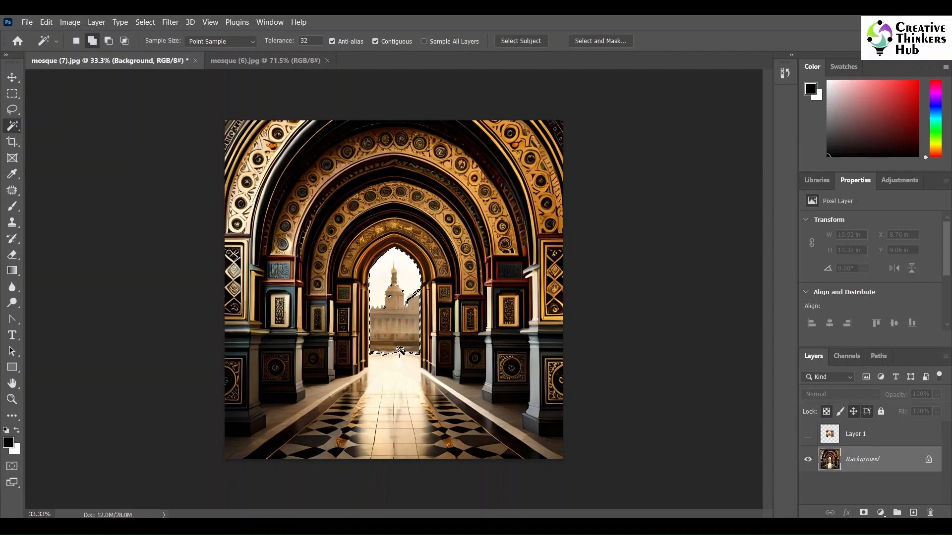
click(388, 303)
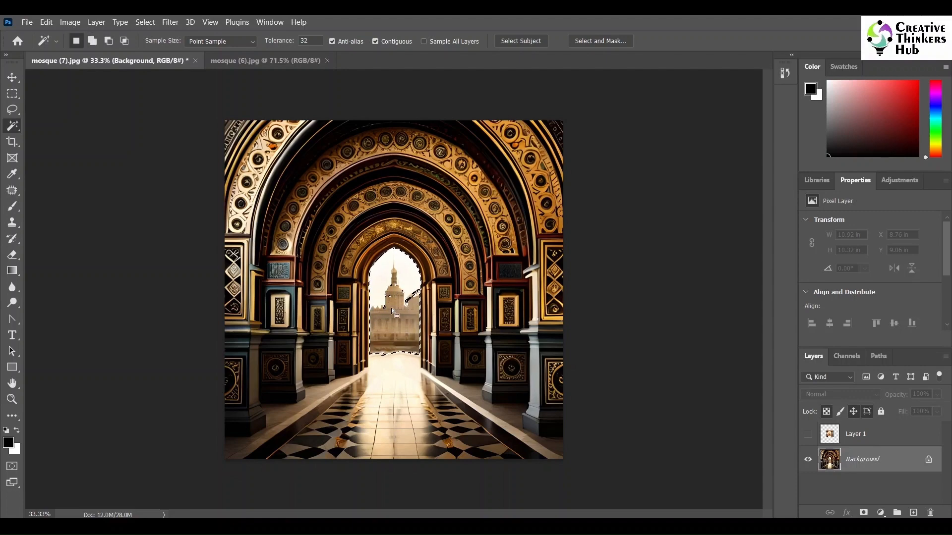
- Add the missed parts of the dome, tower and rooftops to the Magic Wand selection, undoing the addition of the floor
scroll(391, 310, up, 5)
scroll(392, 310, up, 2)
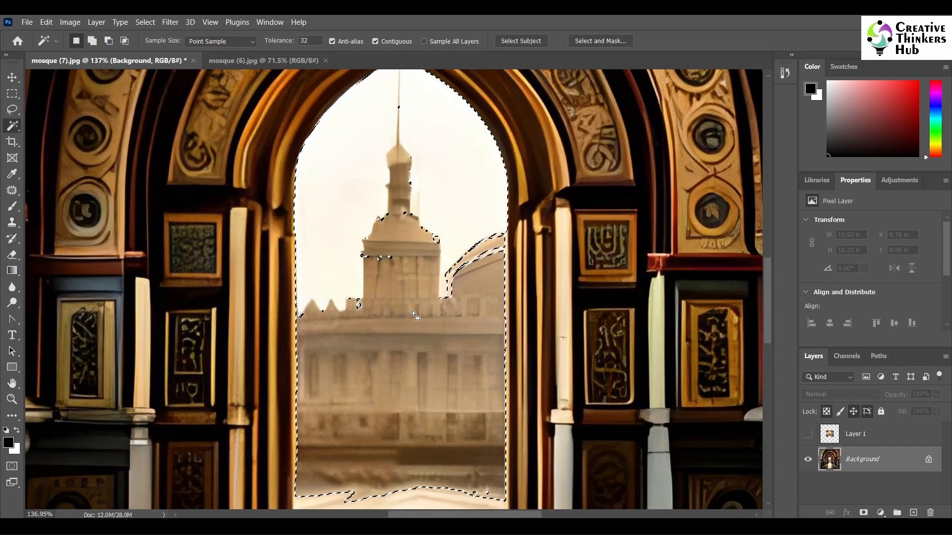
shift+click(472, 254)
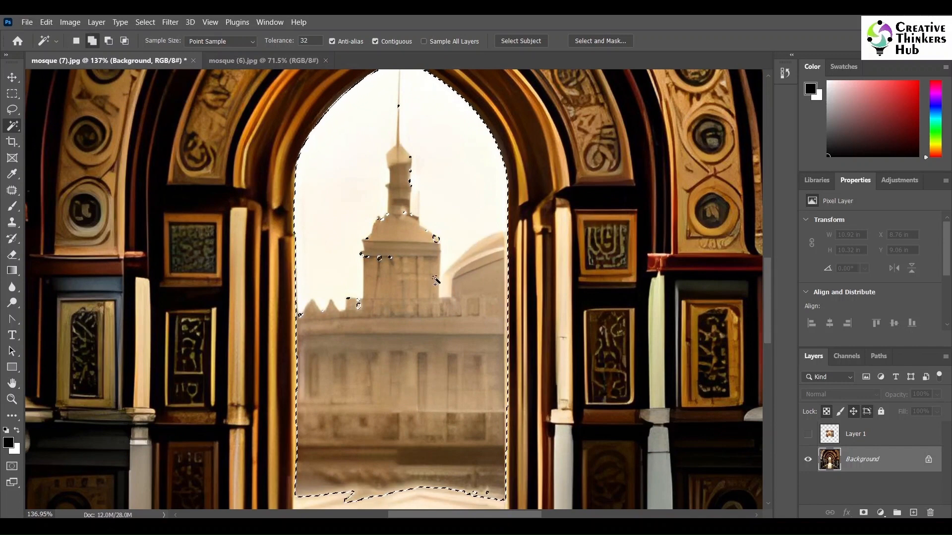
shift+click(380, 258)
shift+click(358, 305)
shift+click(380, 257)
shift+click(307, 500)
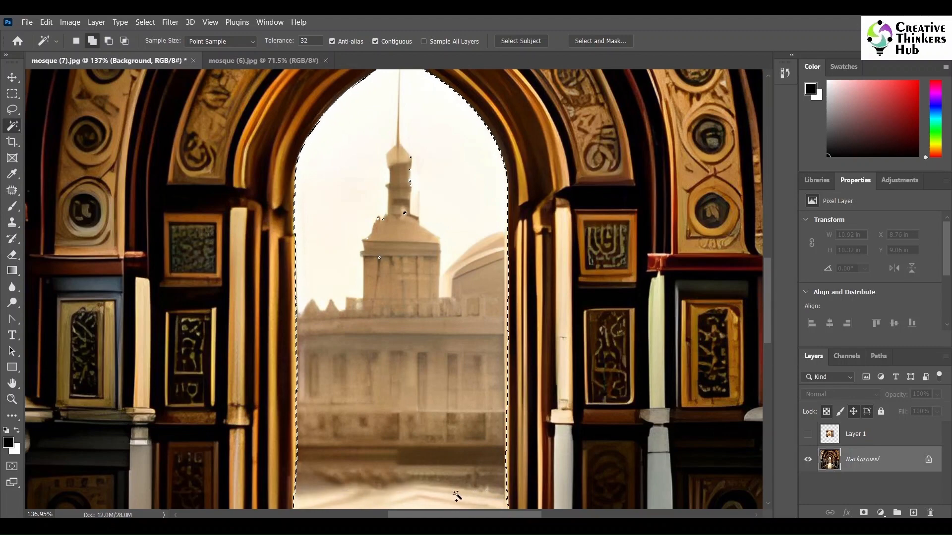
mouse_move(768, 335)
mouse_down()
mouse_move(769, 360)
mouse_move(767, 344)
mouse_up()
key(ctrl+z)
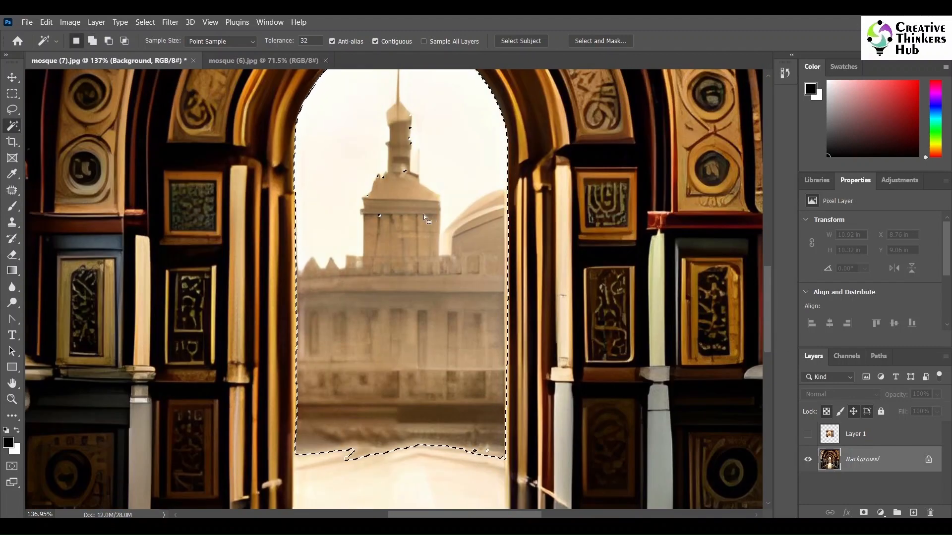
- Add the remaining specks around the tower to the selection with the Lasso and smooth its lower edge along the floor
right_click(12, 124)
click(12, 110)
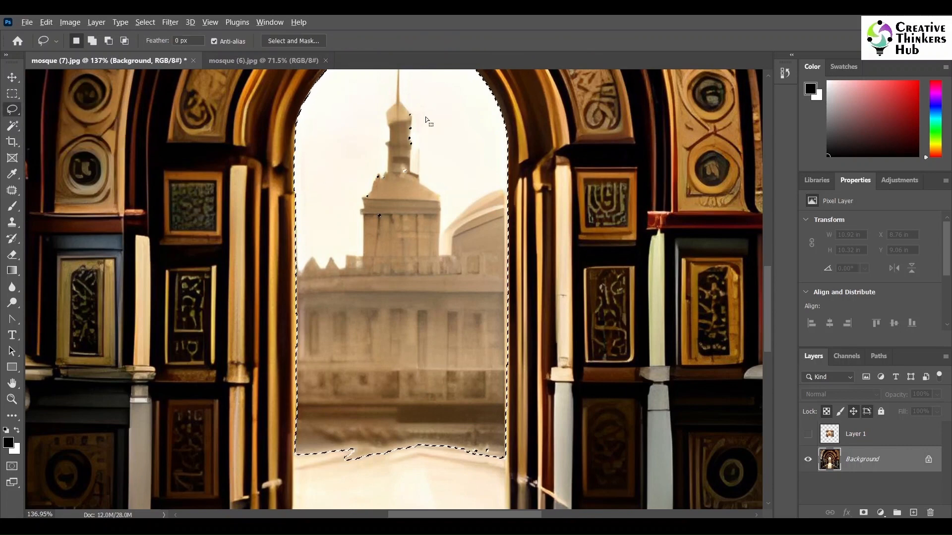
mouse_move(425, 105)
mouse_down()
mouse_move(427, 149)
mouse_move(341, 132)
mouse_move(424, 110)
mouse_up()
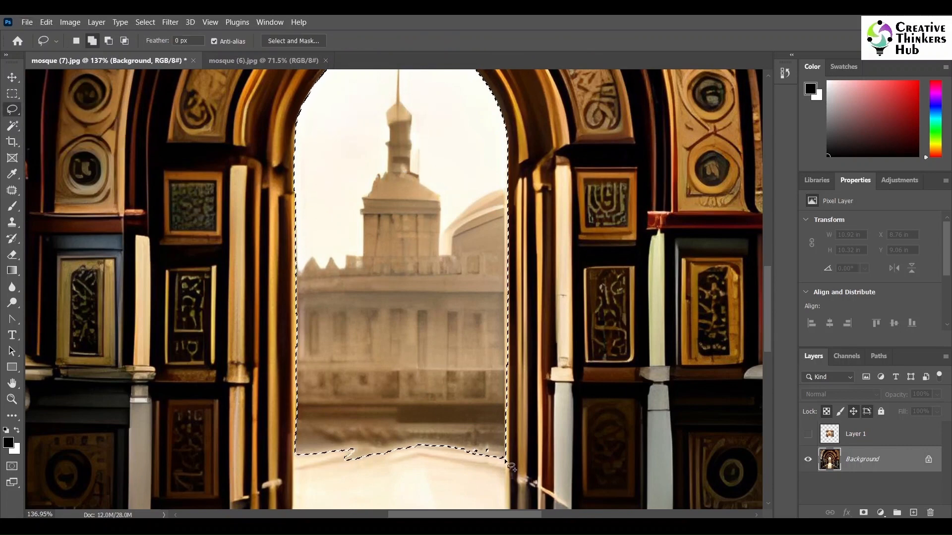
mouse_move(441, 451)
mouse_down()
mouse_move(294, 470)
mouse_move(295, 450)
mouse_move(450, 430)
mouse_move(507, 461)
mouse_up()
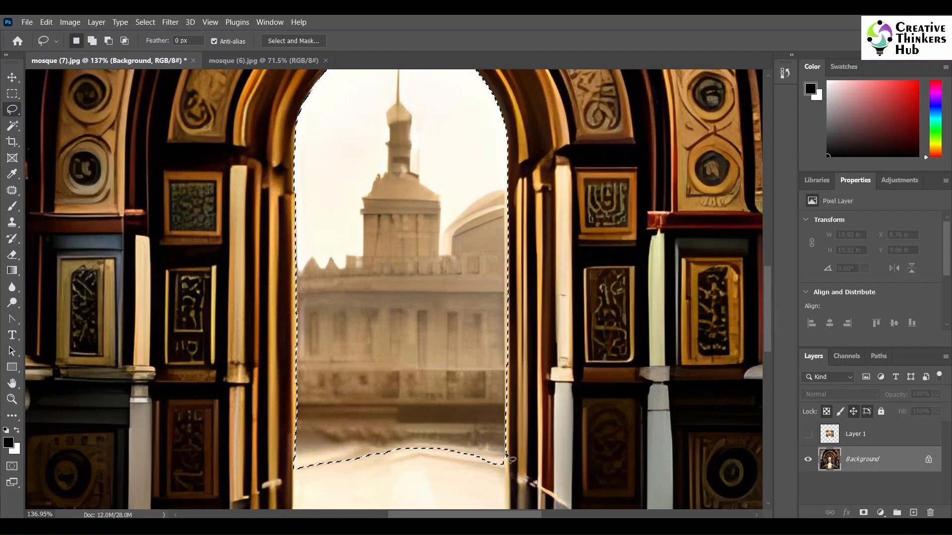
- Convert the Background to an editable layer, delete the selected archway view from it, and deselect
double_click(881, 473)
click(605, 186)
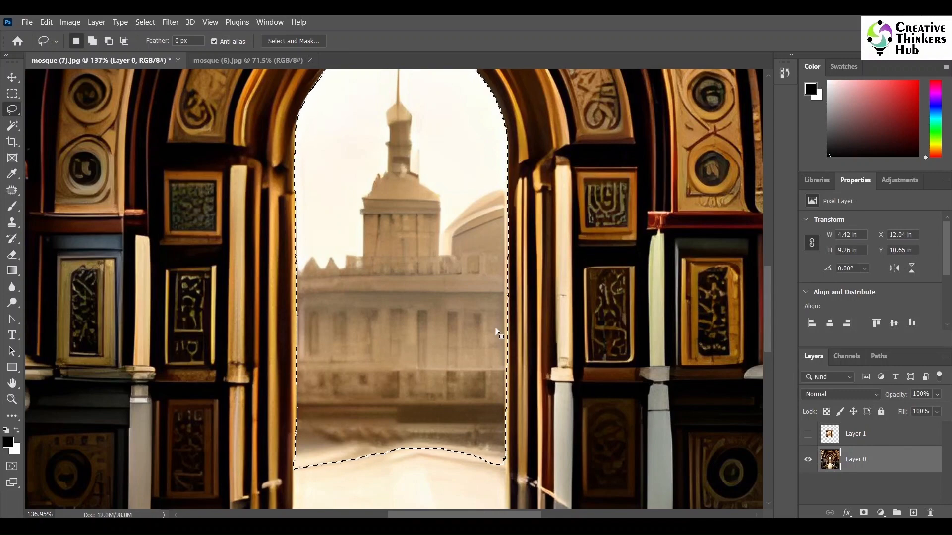
key(Delete)
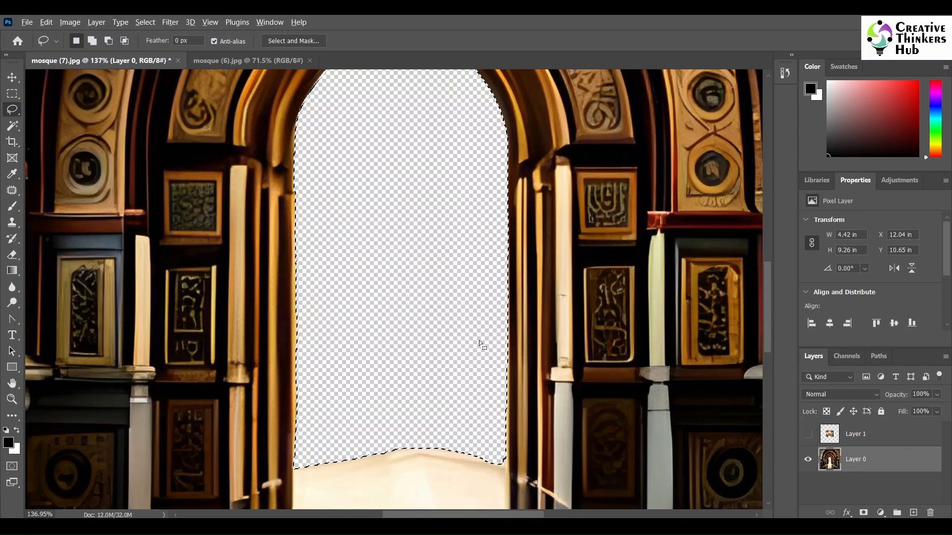
key(ctrl+0)
key(ctrl+d)
key(v)
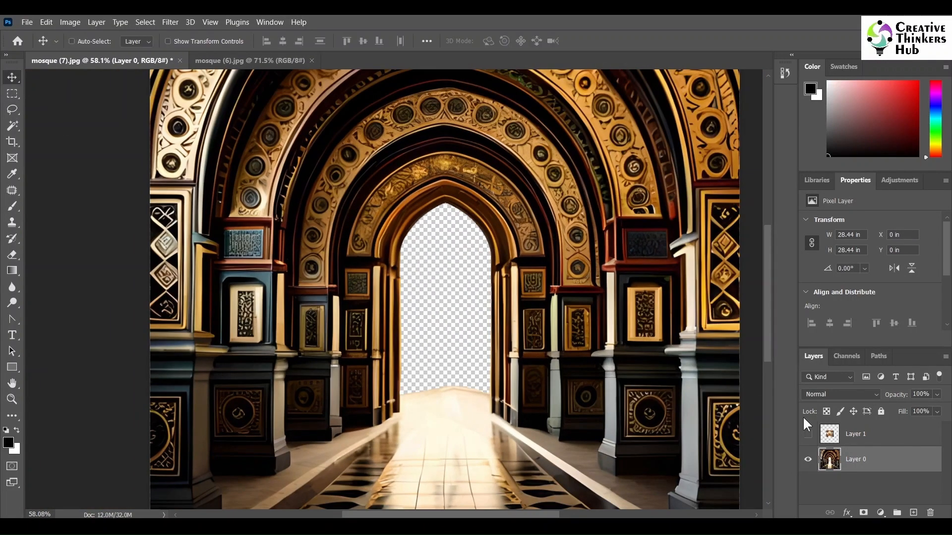
- Make Layer 1 visible beneath Layer 0 and move it to about X 9.32 in, Y 9.56 in within the archway
drag(874, 435, 874, 473)
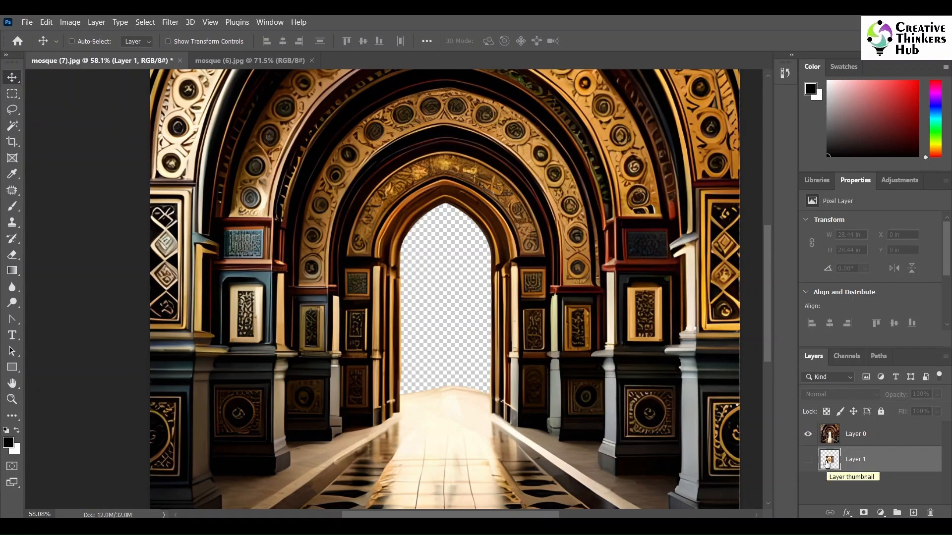
click(808, 461)
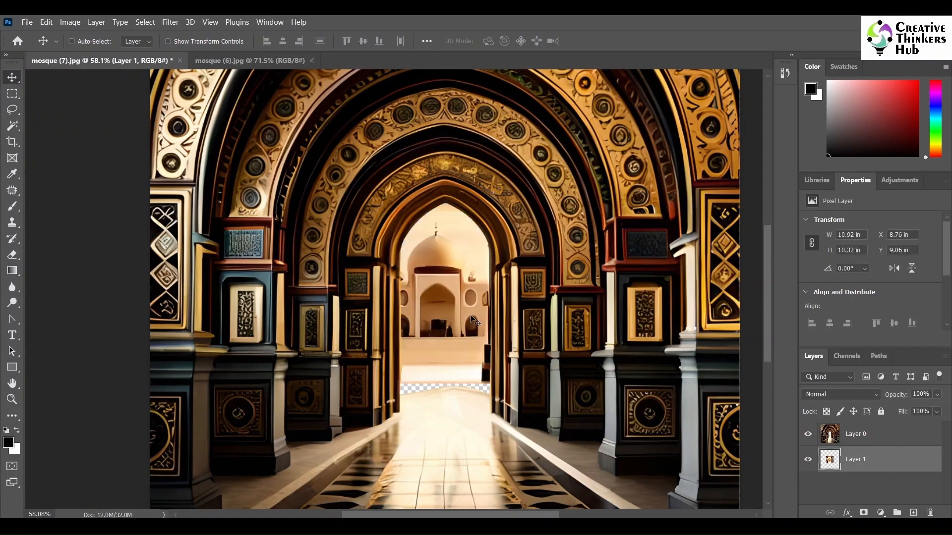
mouse_move(430, 309)
mouse_down()
mouse_move(443, 332)
mouse_move(440, 323)
mouse_up()
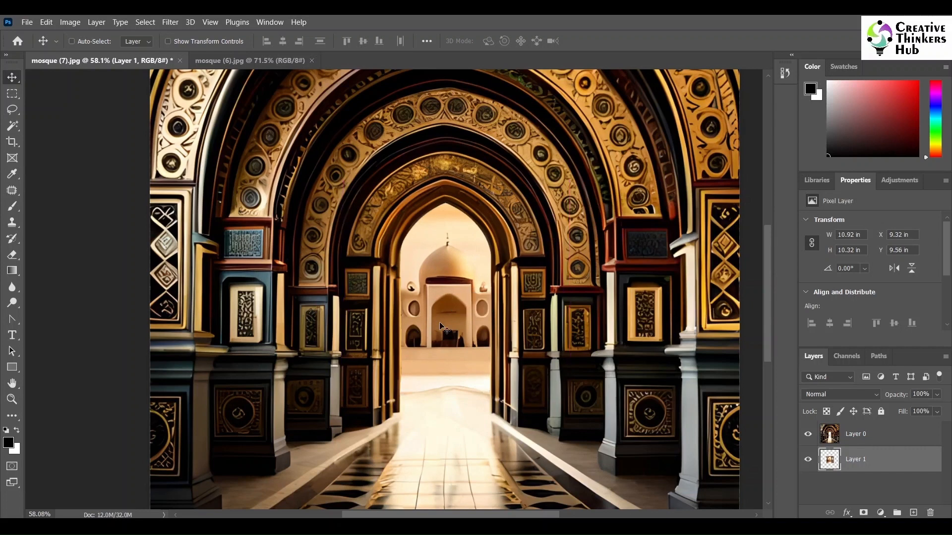
- Scale Layer 1 to about 103% width and 104% height and reposition it so the domed building is centred in the archway
key(ctrl+t)
drag(569, 180, 573, 185)
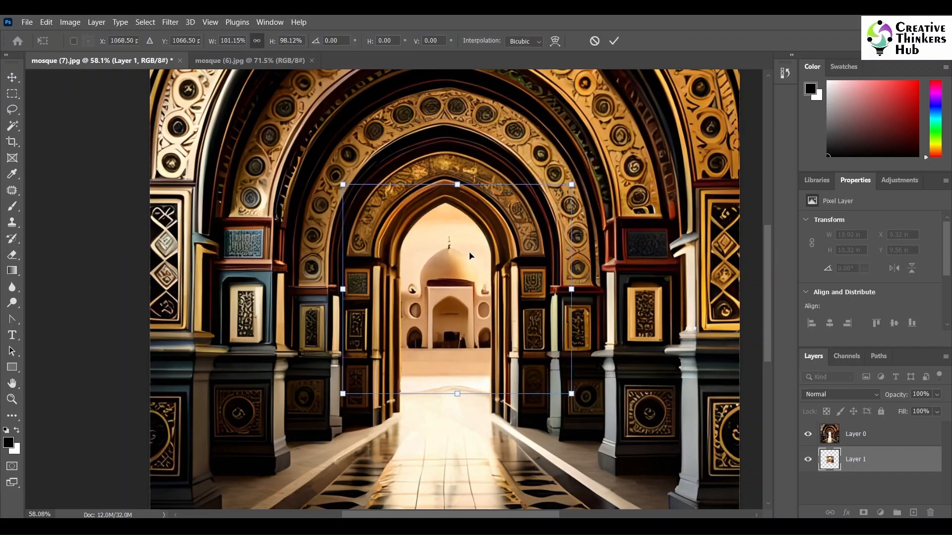
drag(453, 267, 450, 266)
drag(568, 393, 573, 407)
drag(456, 373, 454, 374)
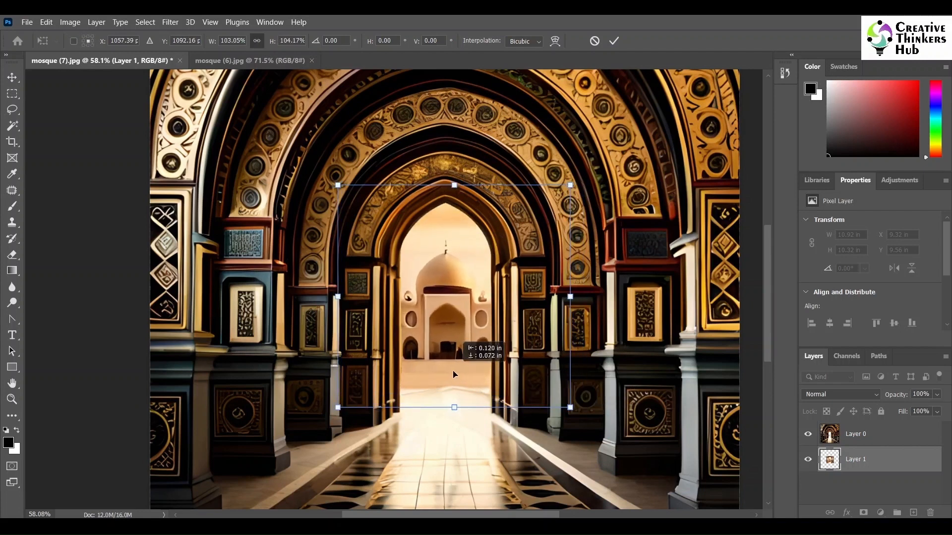
- Add a layer mask to Layer 0 and lasso the bright floor area at the archway's threshold, trimming the selection's upper corner
click(865, 436)
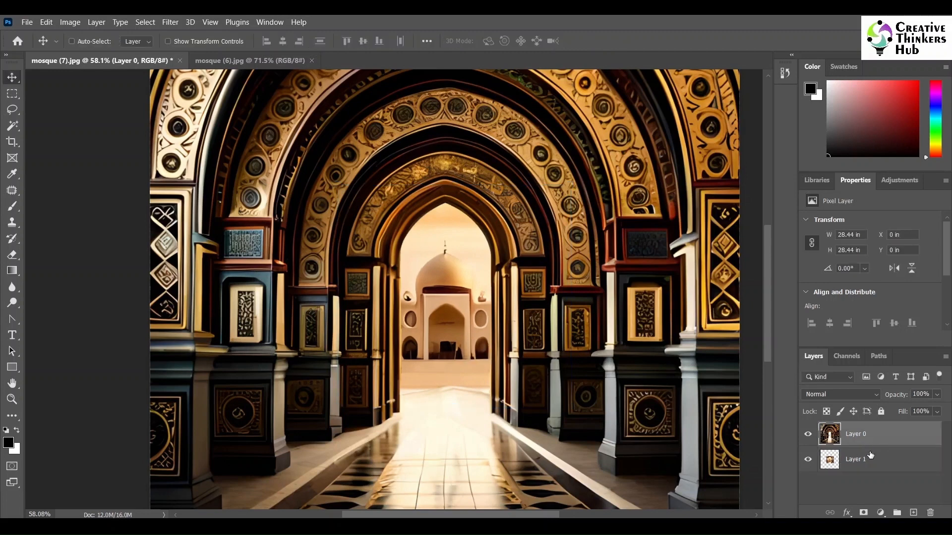
click(863, 513)
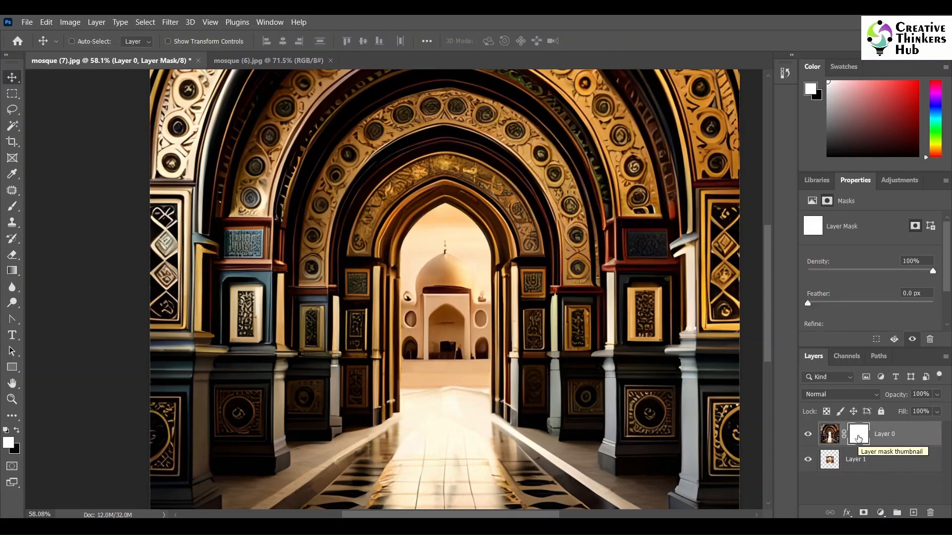
click(22, 108)
click(67, 108)
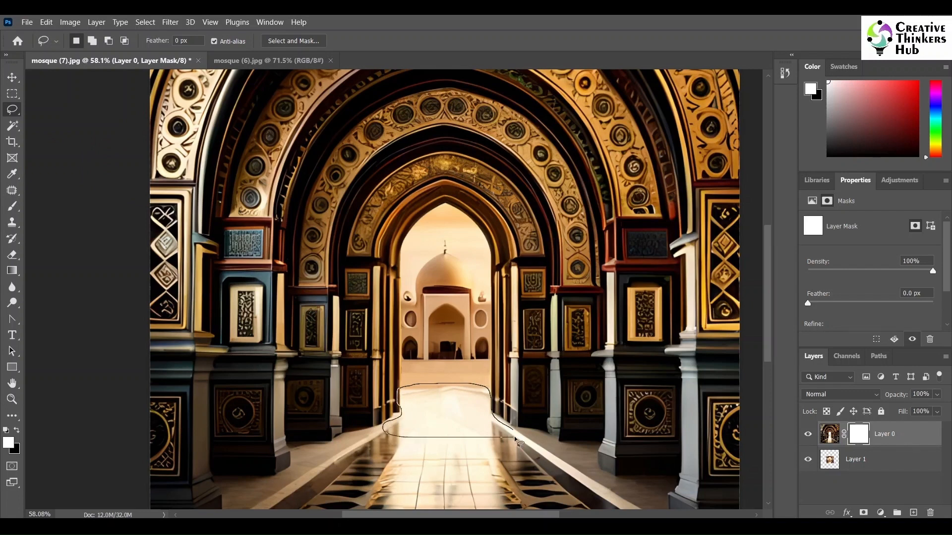
key(alt)
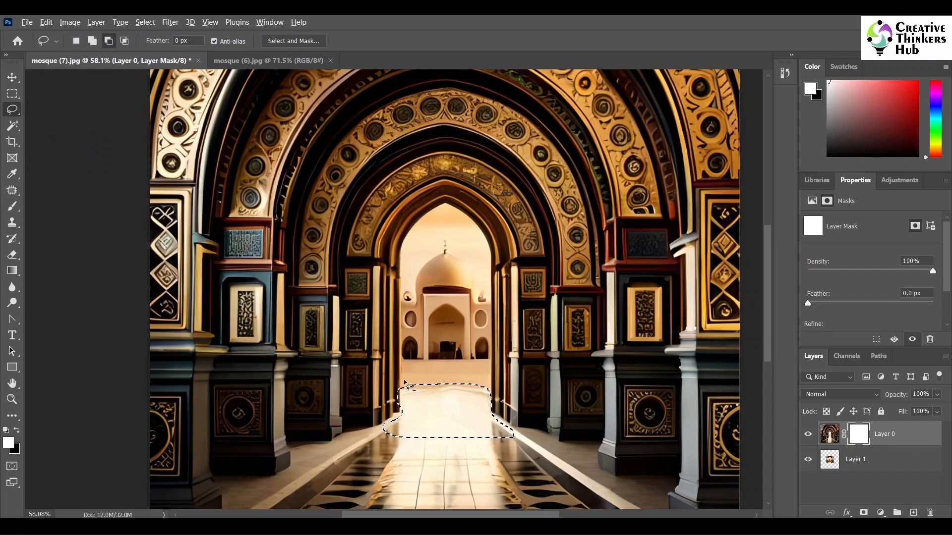
drag(404, 381, 405, 384)
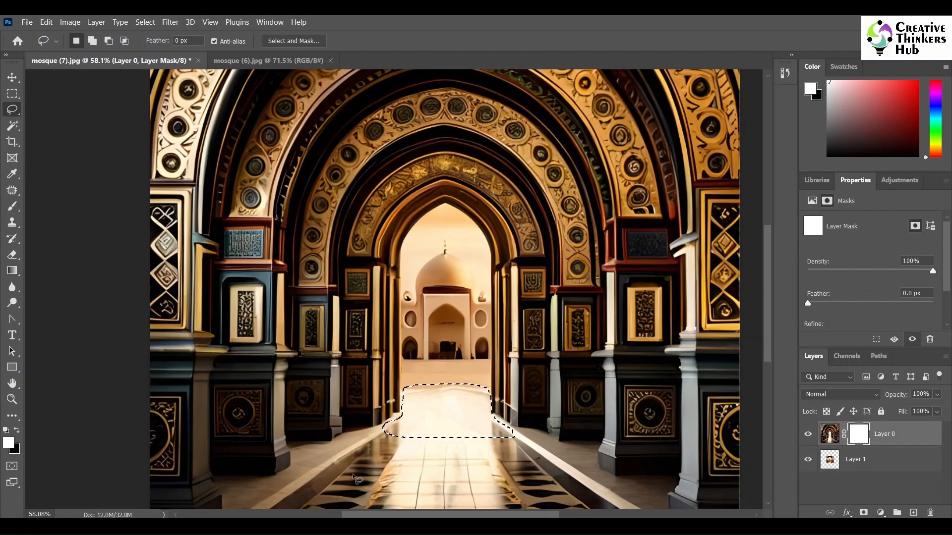
- Try a linear gradient in the selected floor area on Layer 0's mask, and undo it
click(12, 270)
click(54, 270)
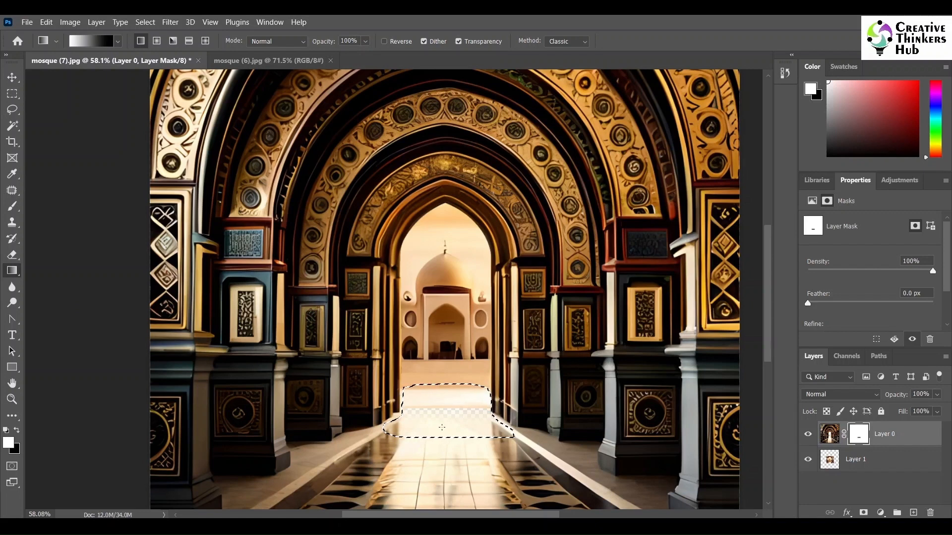
click(12, 77)
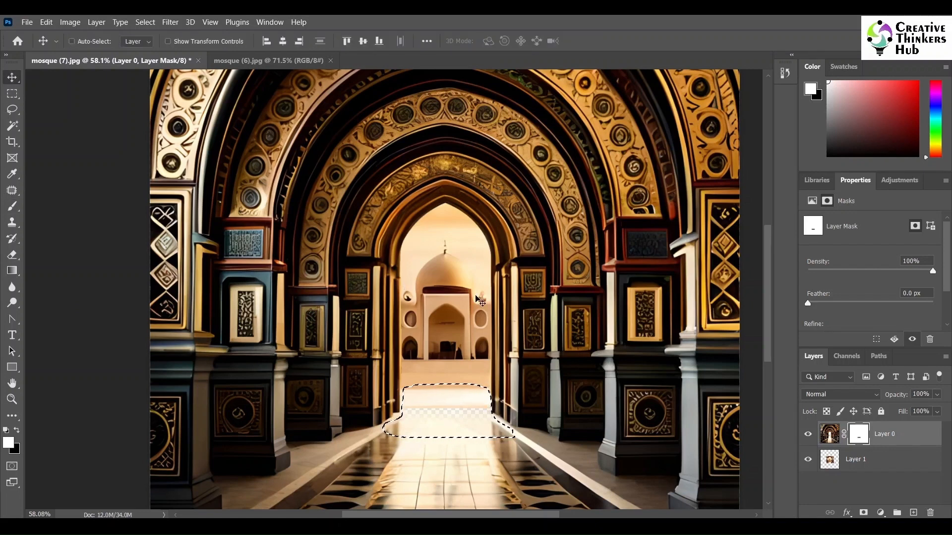
key(ctrl+z)
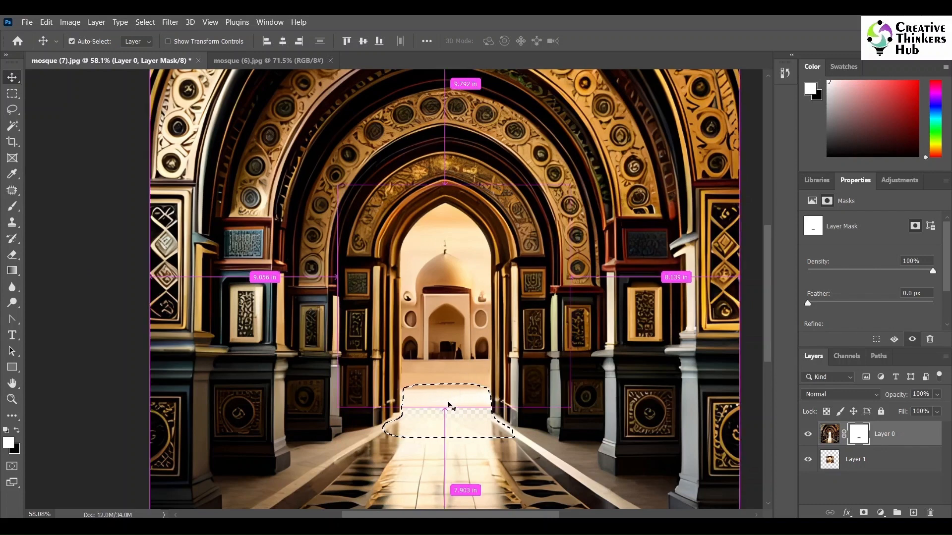
- Fade the far edge of the selected floor area on Layer 0's mask with a very short vertical white-to-black gradient, and deselect
key(g)
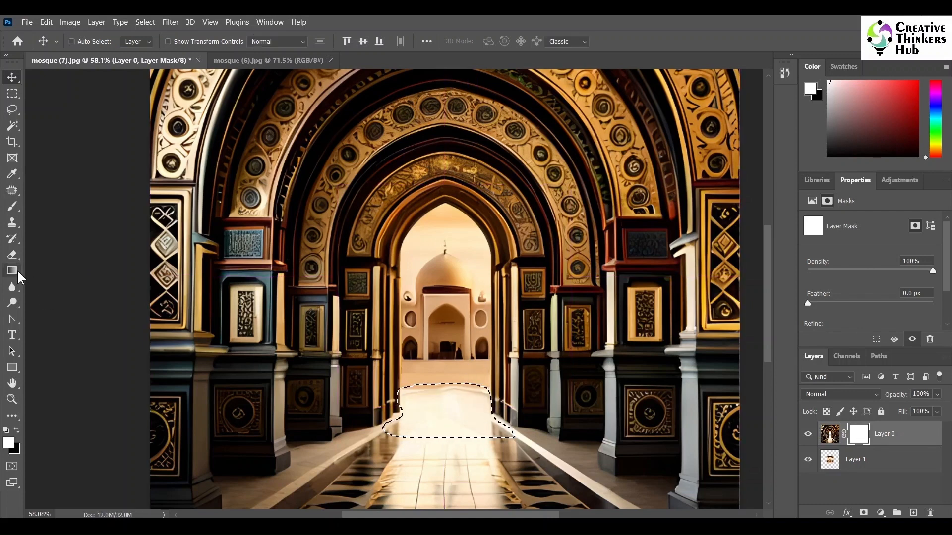
drag(448, 397, 448, 389)
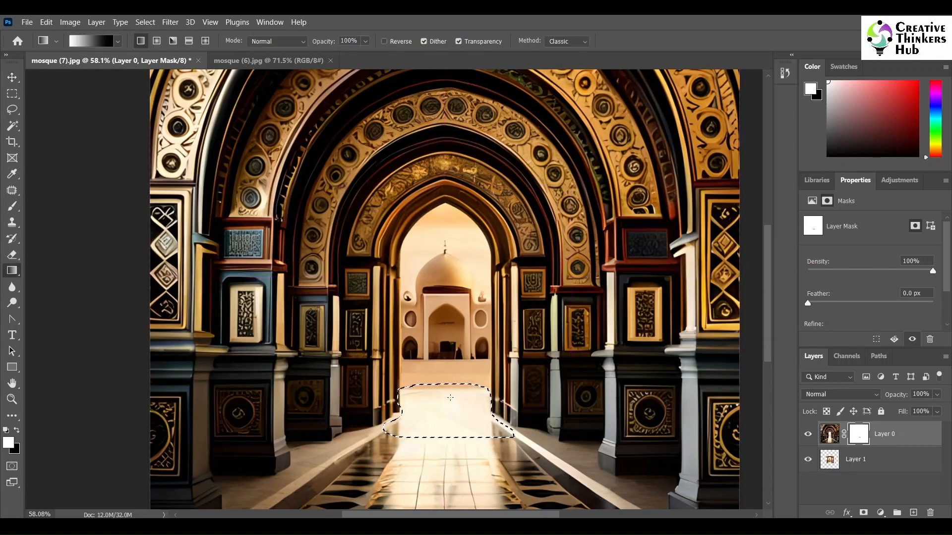
click(12, 78)
key(ctrl+d)
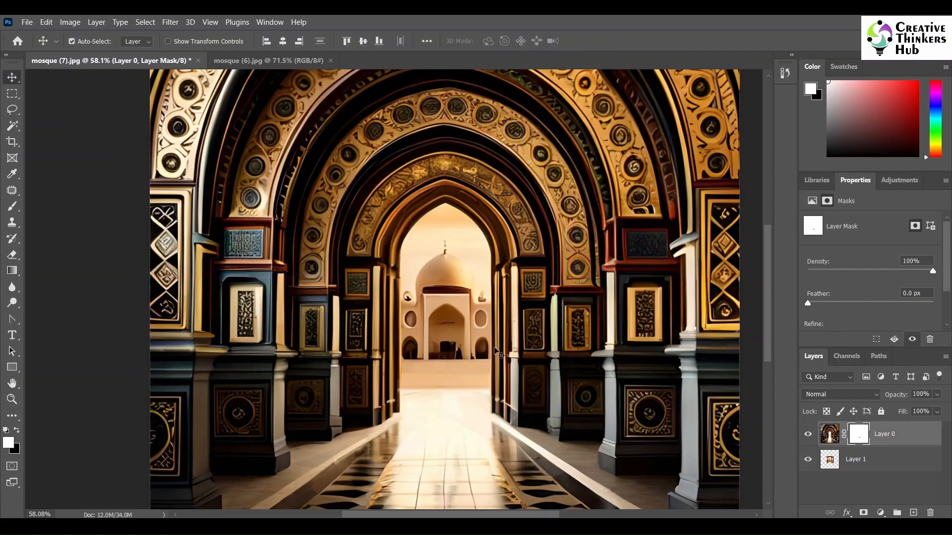
- Select Layer 0 and Layer 1 together and merge them into a single layer
scroll(614, 385, down, 5)
shift+click(878, 461)
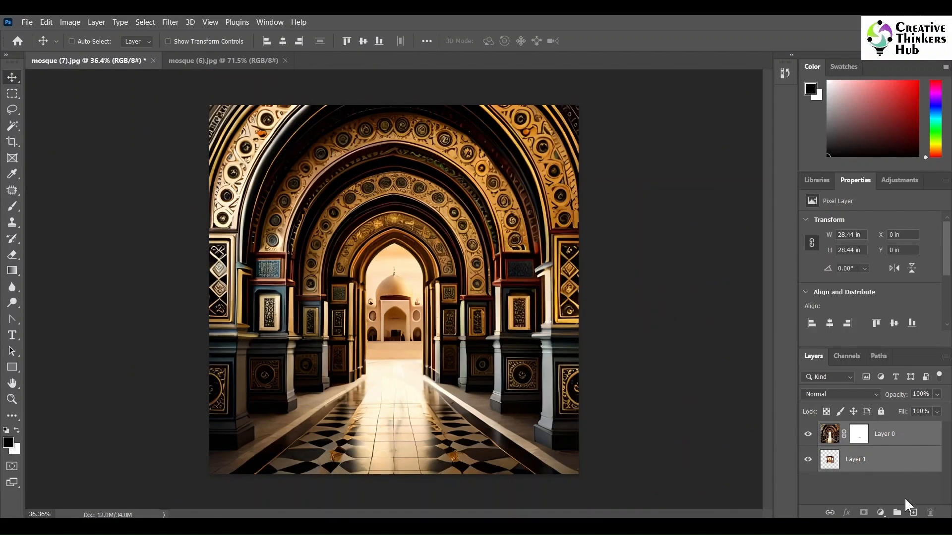
right_click(920, 461)
click(844, 385)
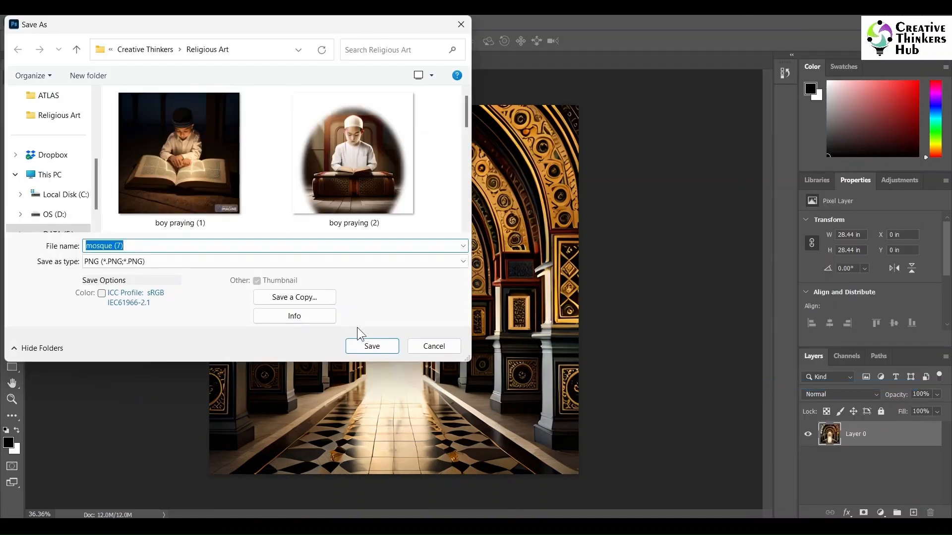
- Save the merged image as the PNG file mosque (7) in the Religious Art folder and close both open documents
click(369, 344)
click(580, 187)
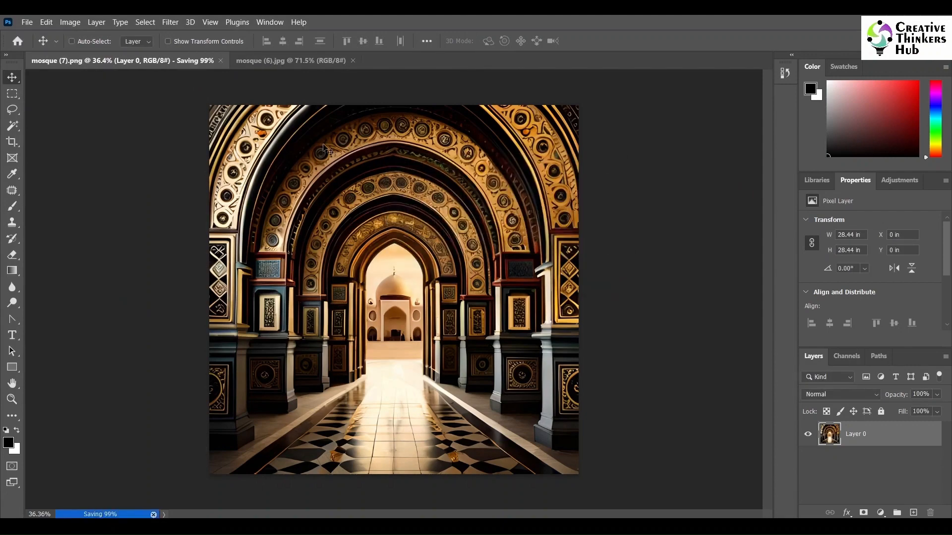
click(353, 60)
click(177, 60)
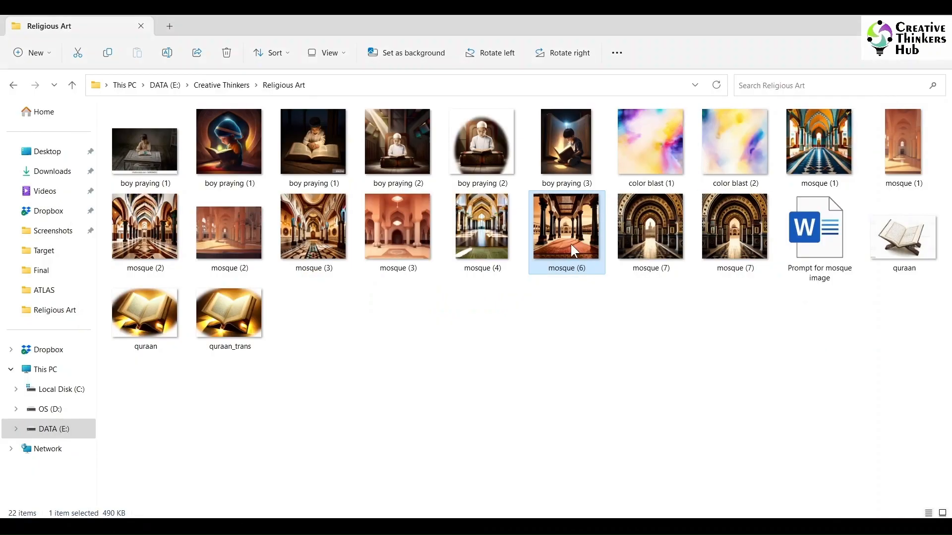
- Bring the edited mosque (7) image from the Religious Art folder into CorelDRAW's Religious_1 document, centred and scaled to fill the page
click(484, 311)
click(728, 237)
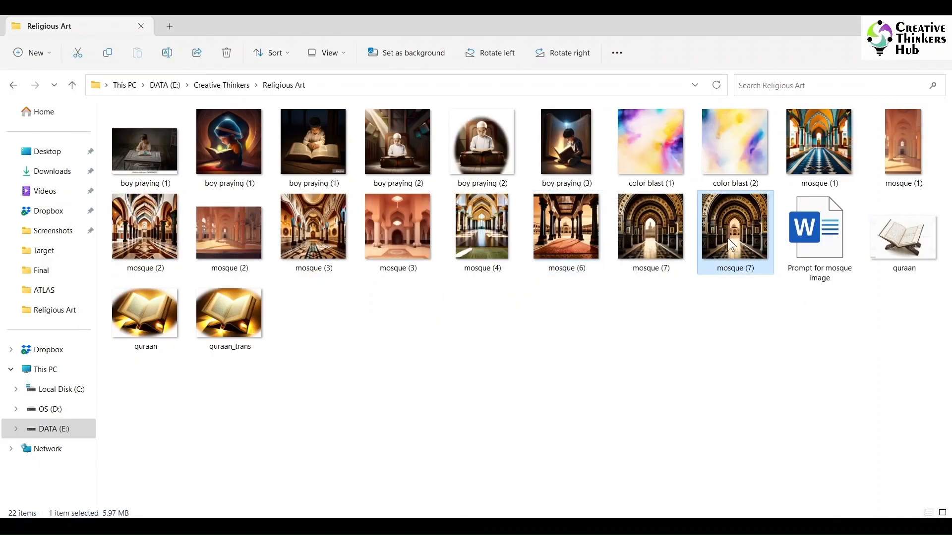
drag(734, 238, 469, 430)
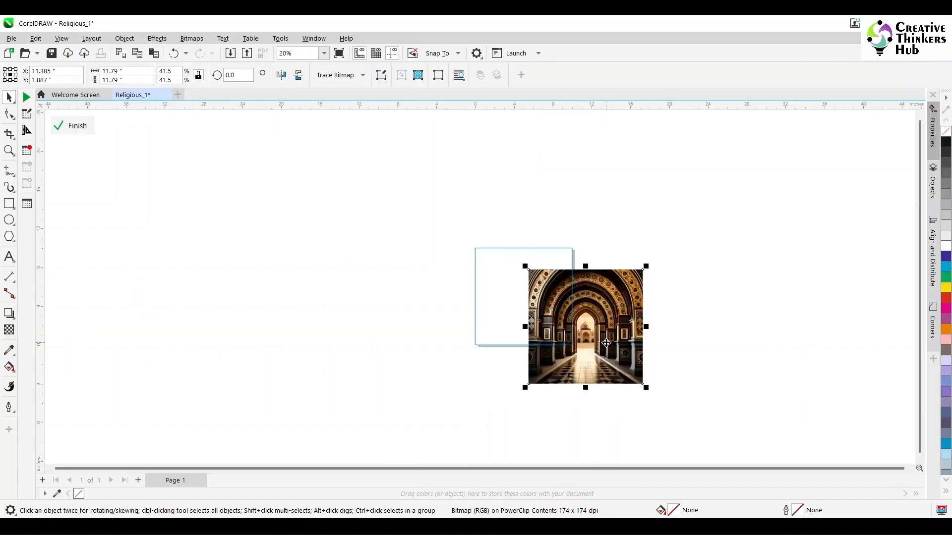
key(p)
drag(584, 236, 580, 243)
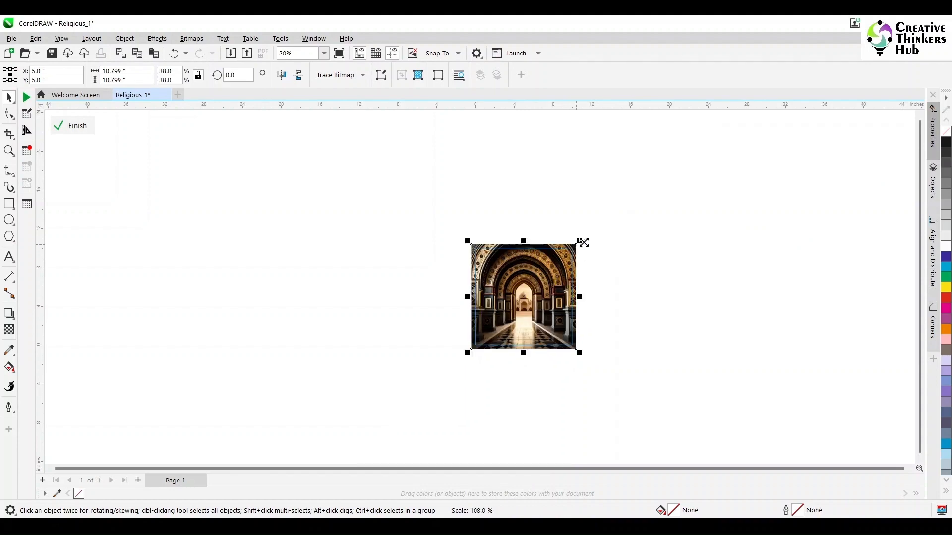
click(603, 278)
key(shift+F4)
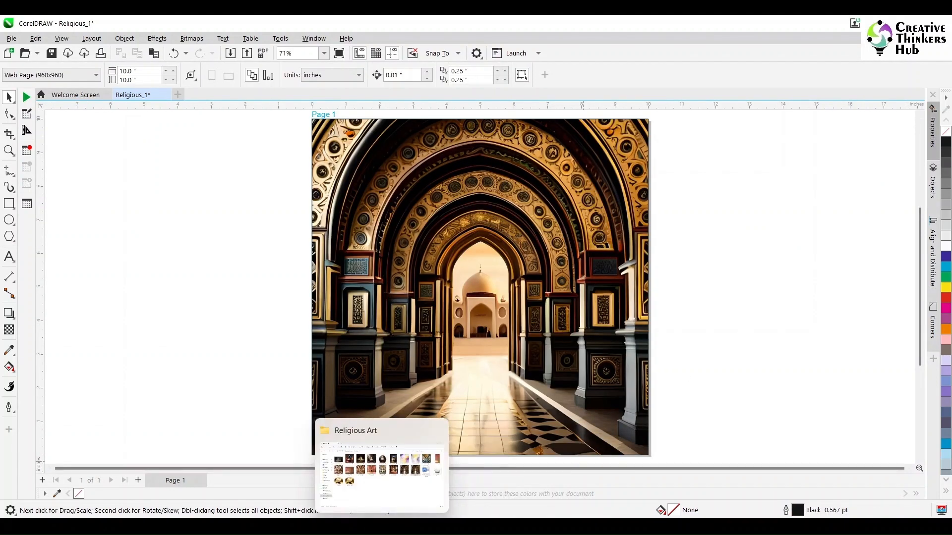
- Import quraan_trans from the Religious Art folder and scale it to about 5.15 × 3.86 in over the mosque image
click(437, 526)
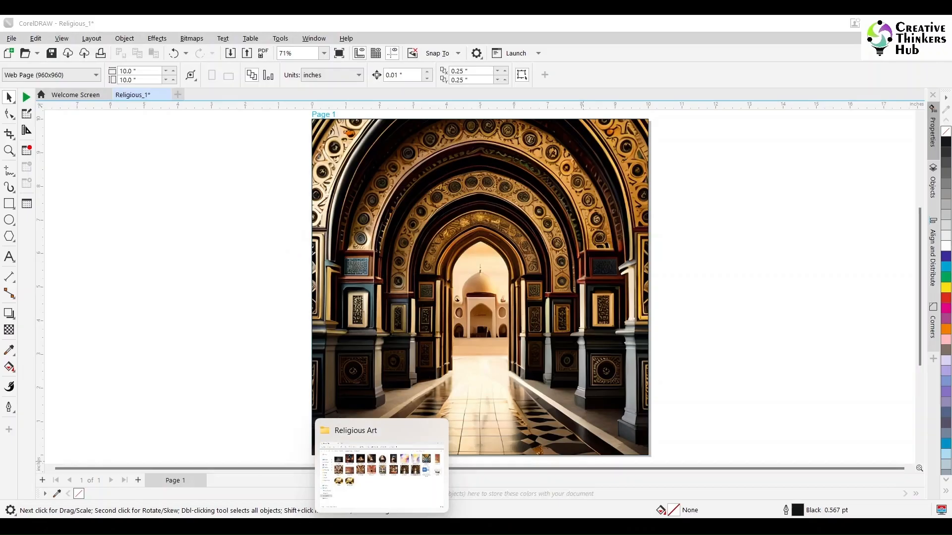
click(385, 526)
drag(243, 311, 495, 418)
scroll(515, 355, down, 2)
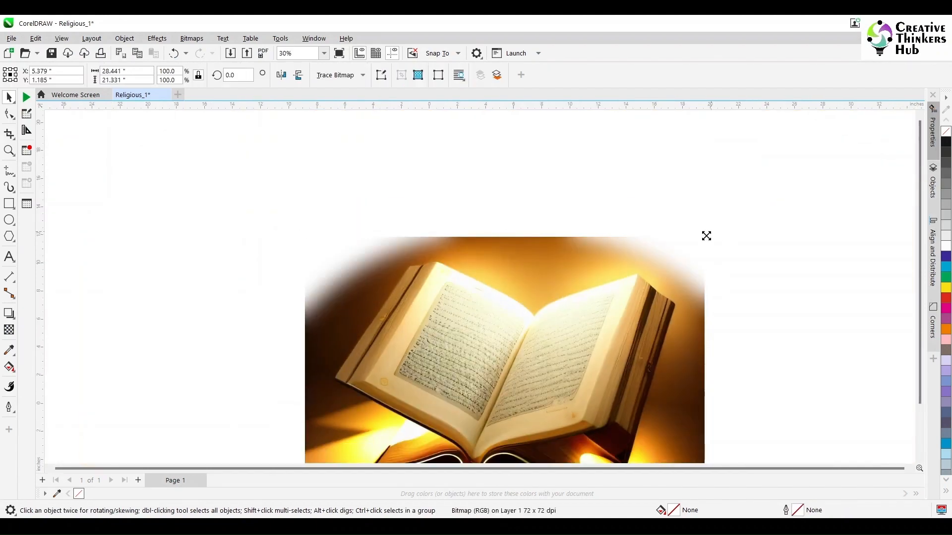
drag(706, 236, 563, 321)
drag(507, 357, 500, 350)
drag(559, 315, 539, 330)
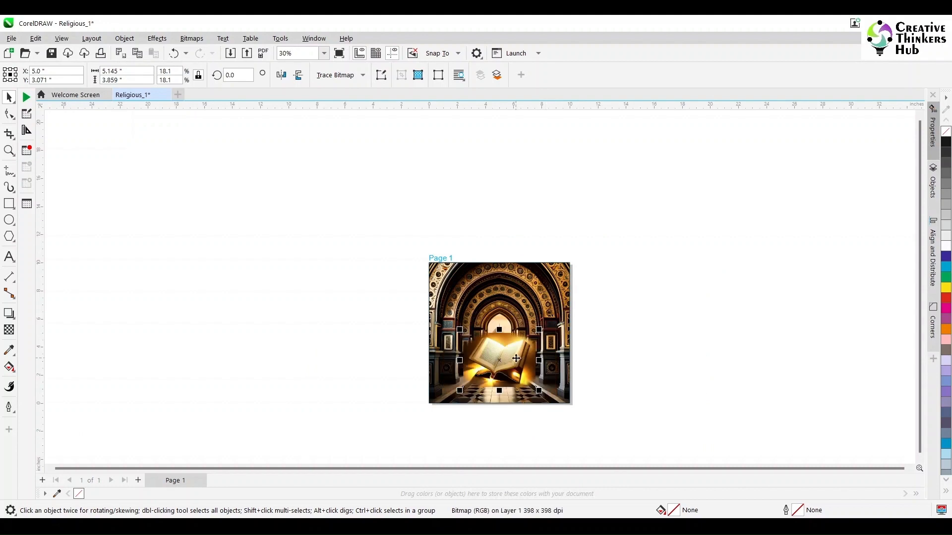
- Move the book image down to the page's lower edge and resize it to 4.76 × 3.57 in at X 5.0, Y 1.785 in
scroll(516, 358, up, 2)
drag(490, 354, 486, 390)
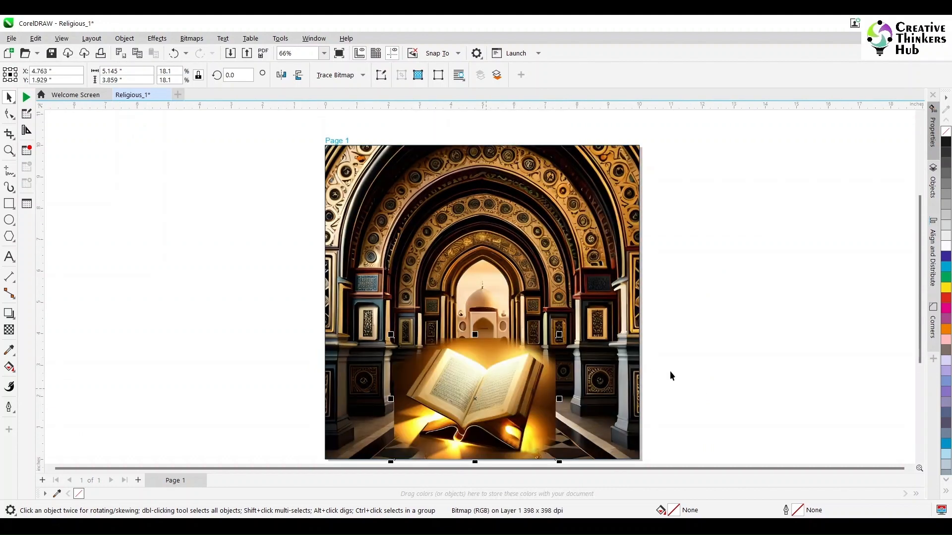
scroll(487, 340, up, 1)
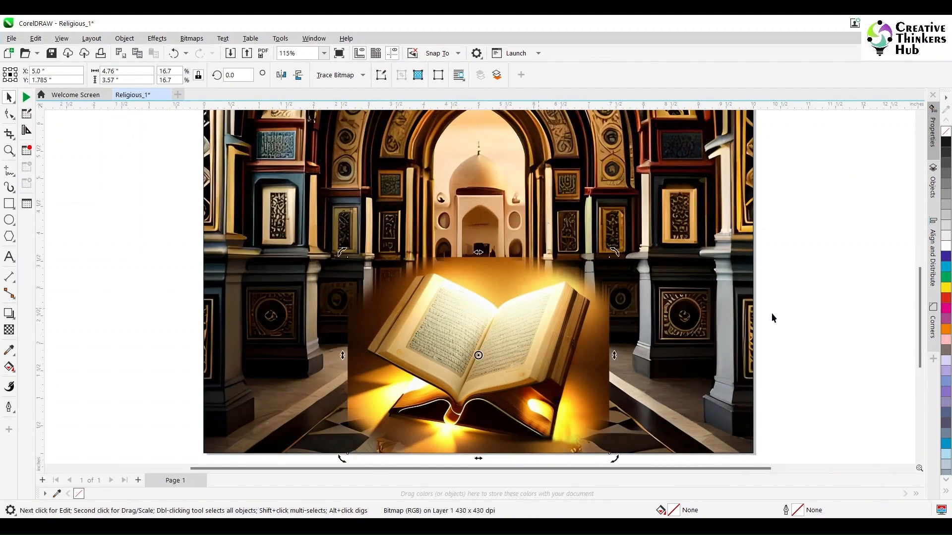
click(772, 315)
click(523, 355)
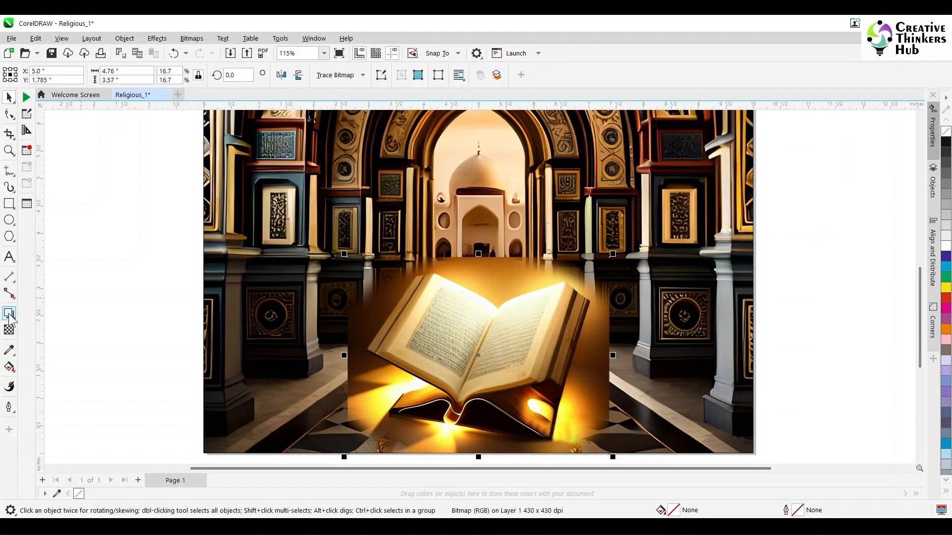
- Fade the book image's top edge with a short upward fountain transparency and convert the result to a 200 dpi CMYK bitmap
click(9, 315)
click(9, 330)
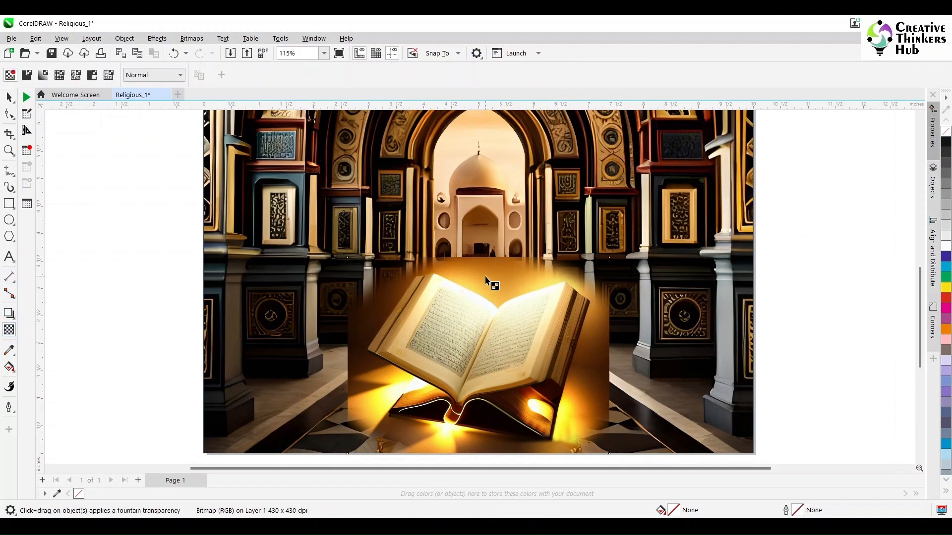
drag(486, 278, 486, 261)
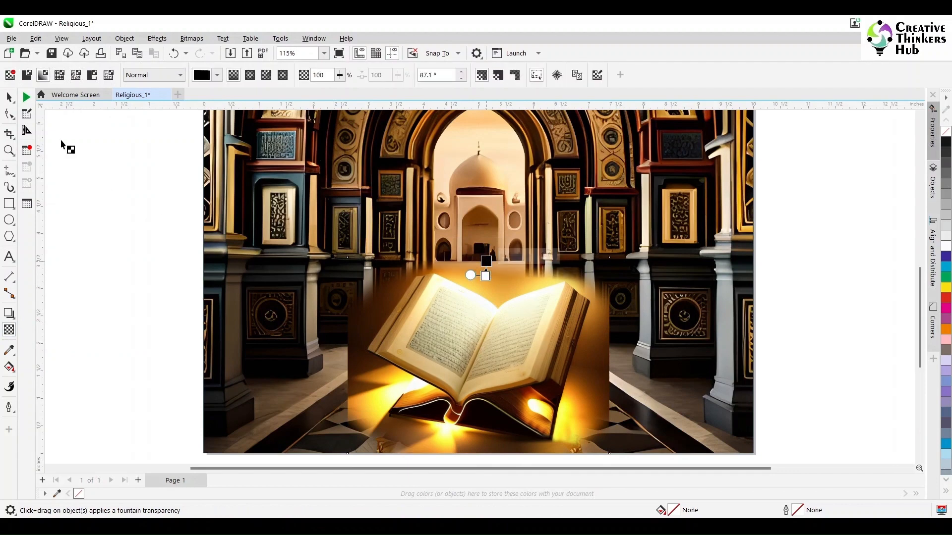
click(9, 97)
click(191, 38)
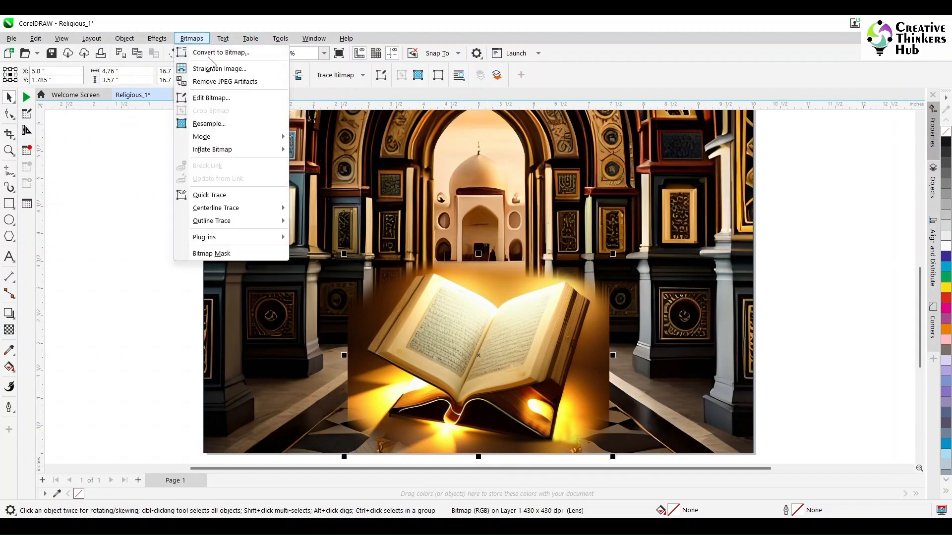
click(219, 52)
click(489, 334)
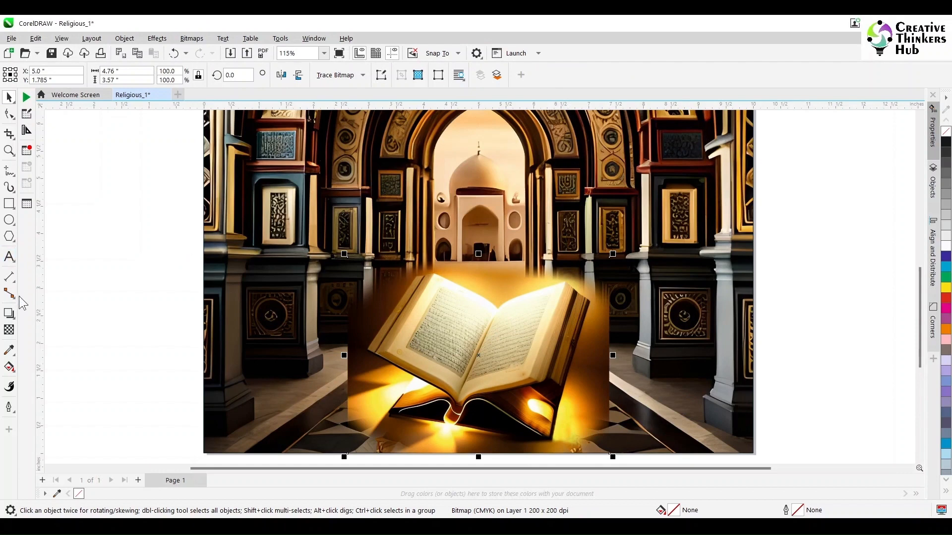
- Fade the book image's right edge with a short outward fountain transparency and convert the result to a bitmap again
click(9, 330)
drag(586, 349, 603, 354)
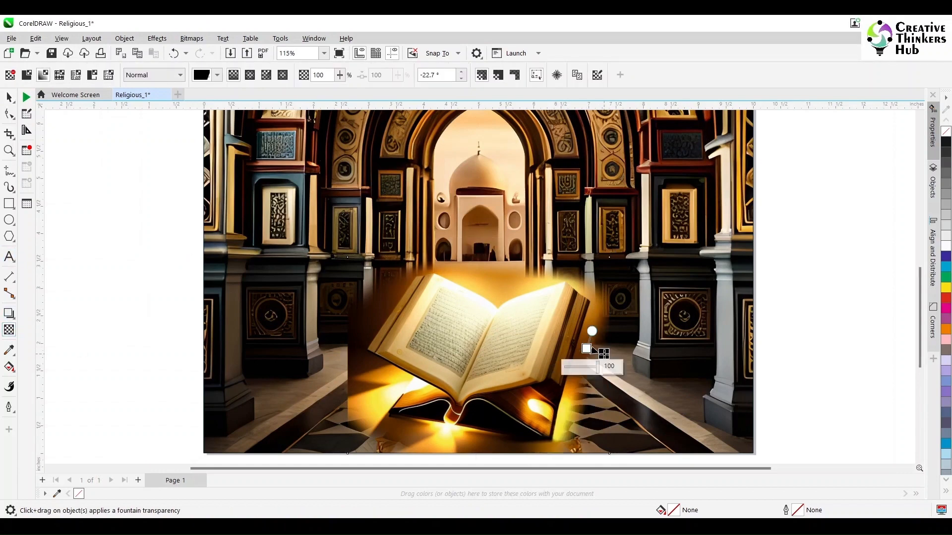
click(9, 96)
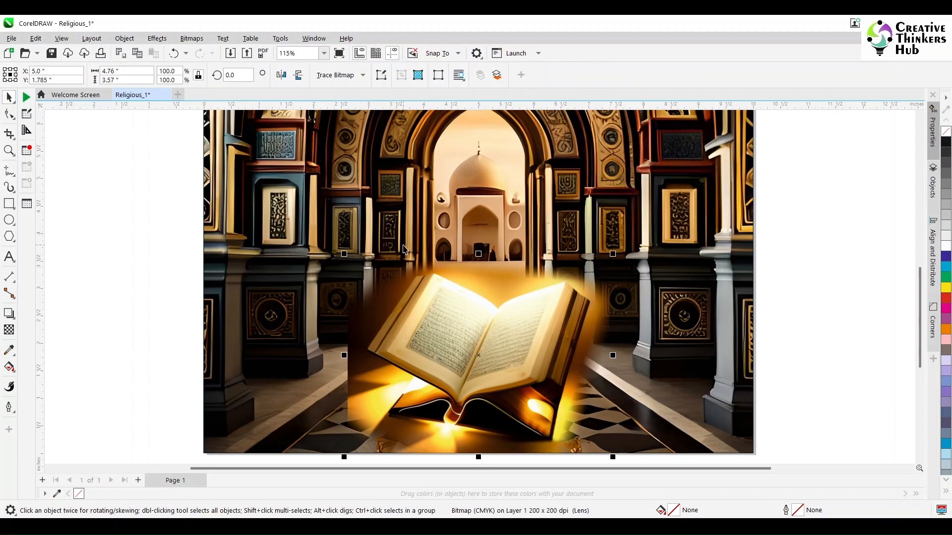
click(192, 38)
click(218, 51)
click(475, 337)
- Fade the book image's left edge with a fountain transparency, convert it to a 200 dpi CMYK bitmap, and deselect it
click(9, 330)
drag(377, 375, 356, 374)
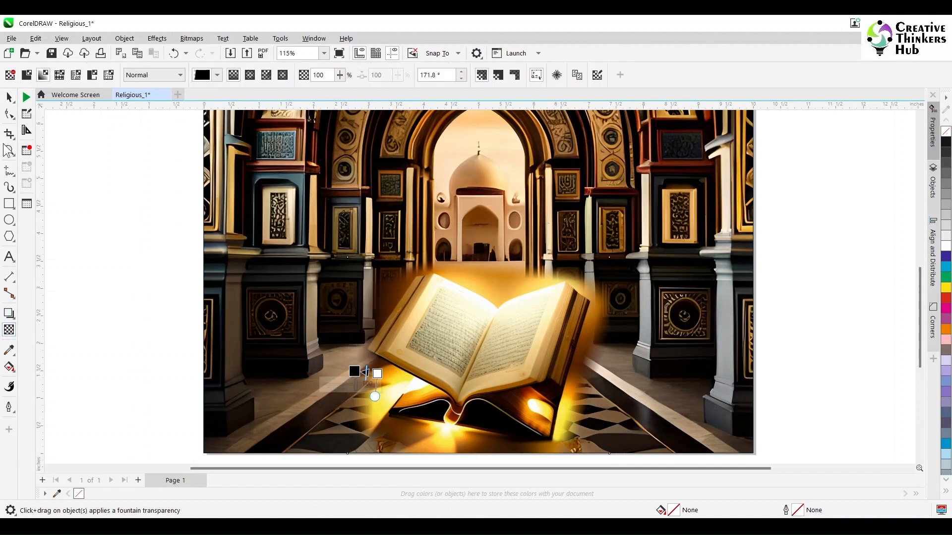
click(9, 98)
click(192, 38)
click(213, 51)
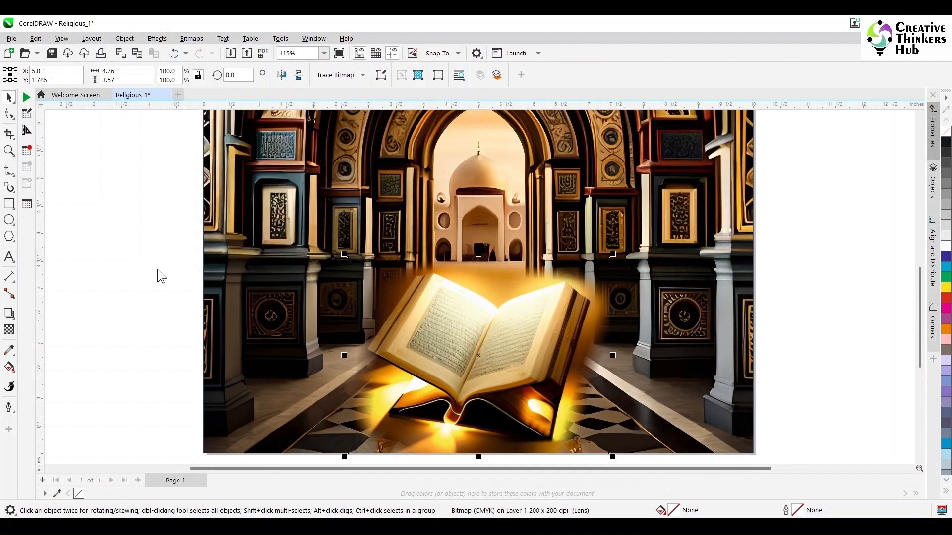
click(473, 216)
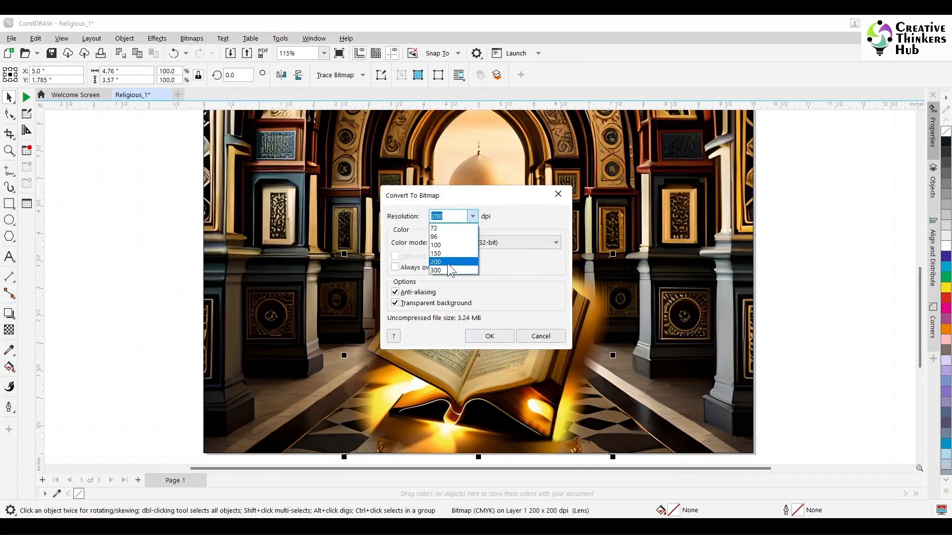
click(447, 263)
click(475, 243)
click(491, 287)
click(481, 337)
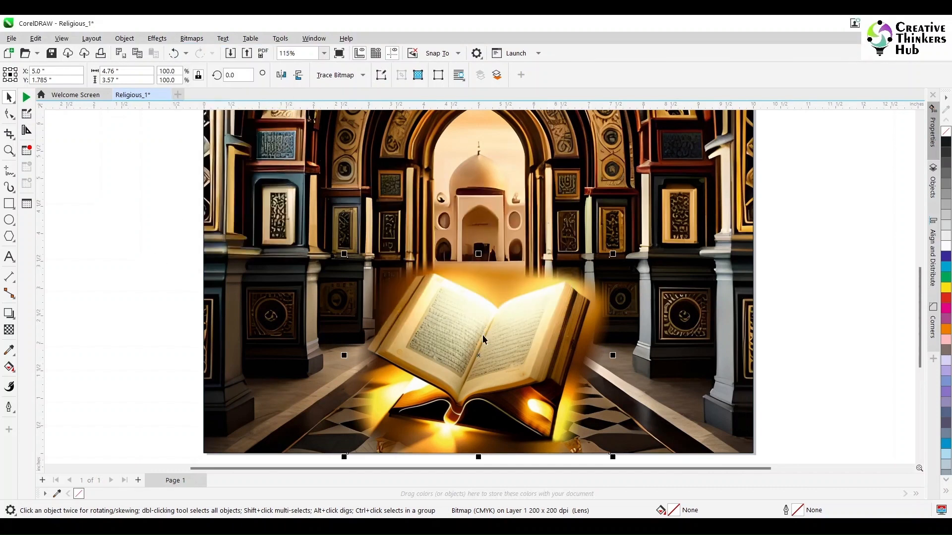
click(143, 304)
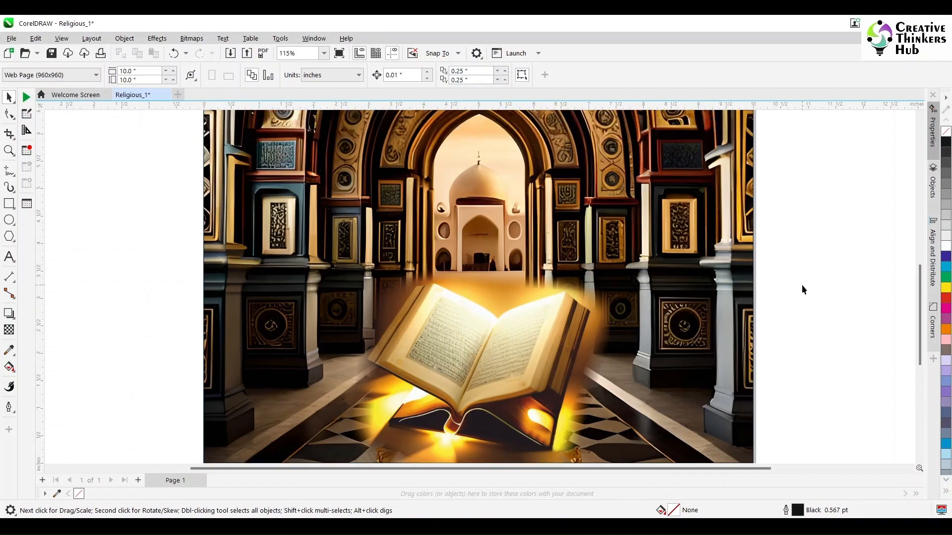
- Draw a tall rectangle about 0.85 × 4.74 in above the book's left page, filled yellow with no outline
scroll(801, 284, down, 3)
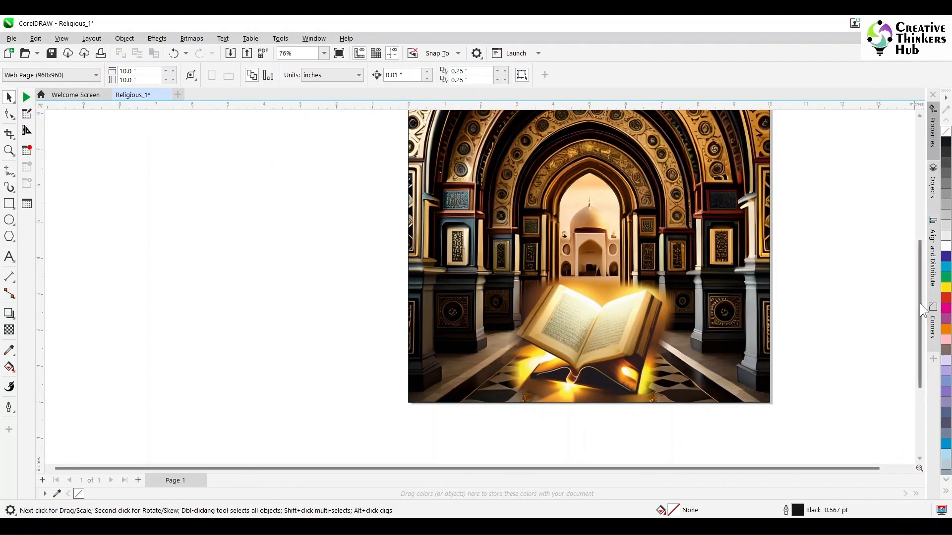
scroll(918, 295, up, 2)
key(F6)
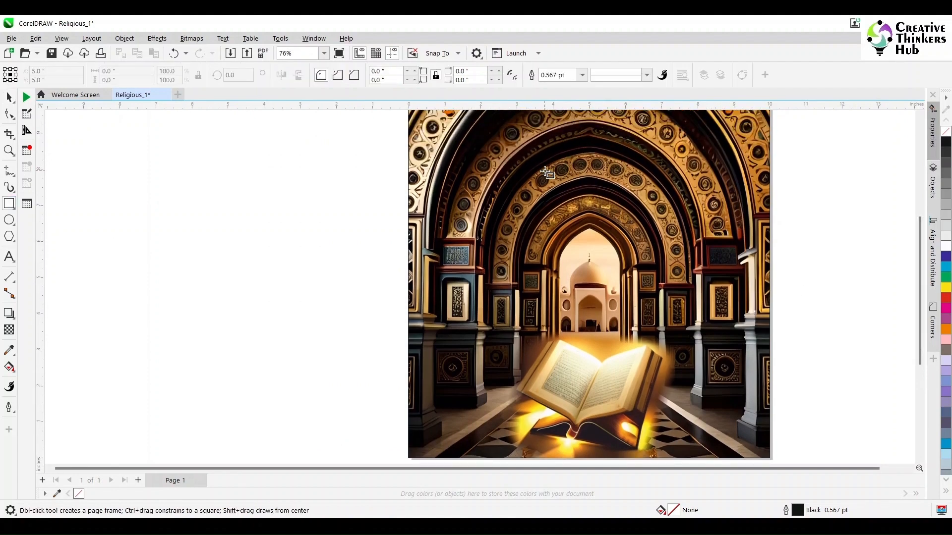
drag(545, 172, 575, 342)
click(946, 286)
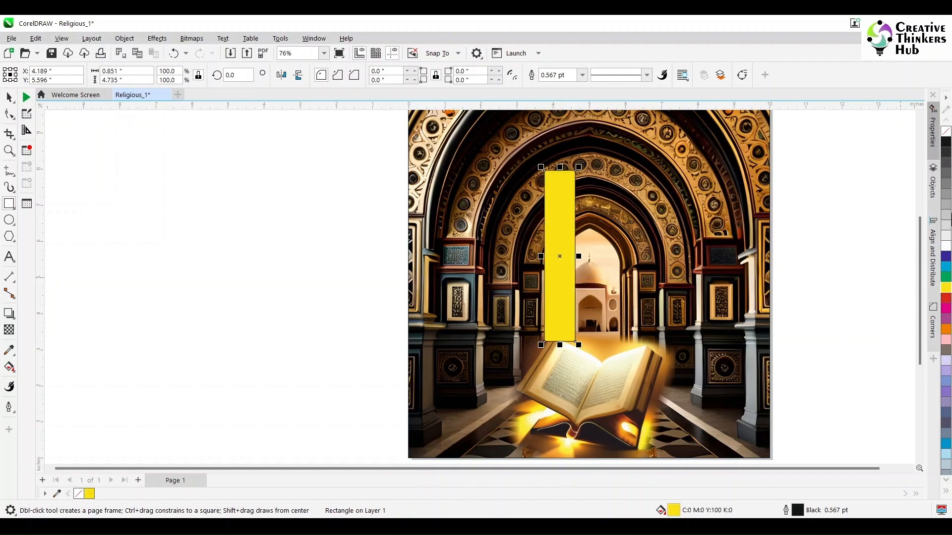
right_click(946, 132)
key(space)
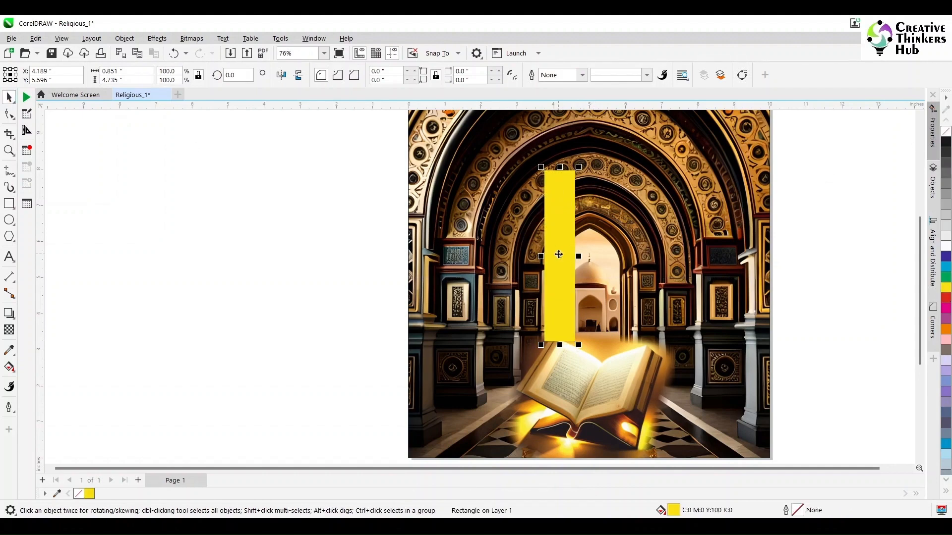
- Duplicate the yellow rectangle twice to the right at even spacing, with the last copy at X 6.33 in
drag(556, 243, 594, 242)
right_click(594, 243)
key(ctrl+r)
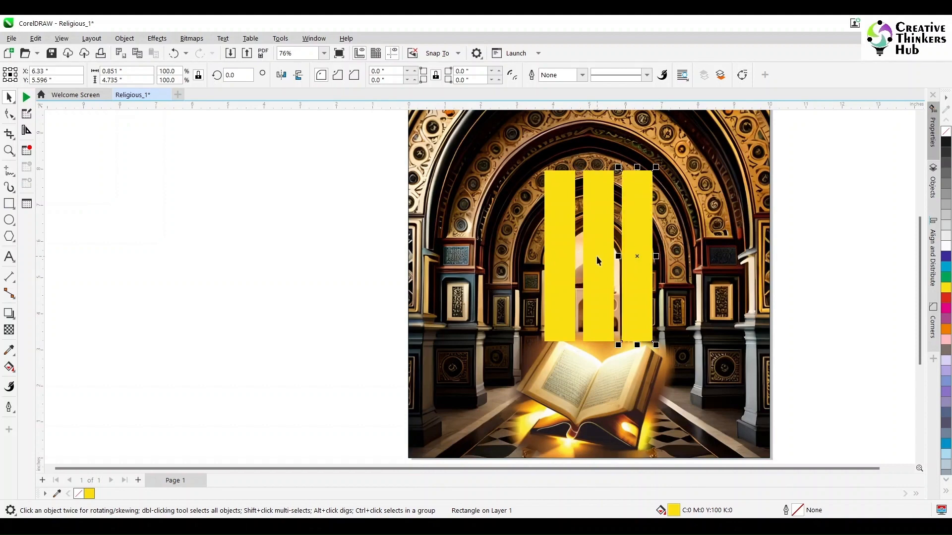
- Rotate the leftmost yellow rectangle about 5.6° so its base leans inward, and delete the rightmost rectangle
click(575, 335)
click(577, 335)
drag(582, 349, 591, 350)
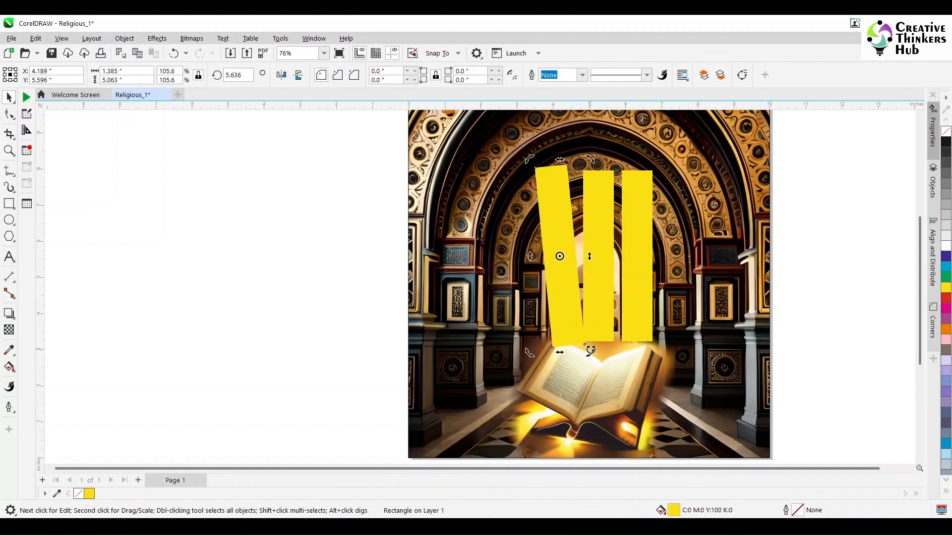
click(629, 324)
key(Delete)
- Create a horizontally mirrored copy of the tilted yellow rectangle and place it on the opposite side of the upright one
click(560, 311)
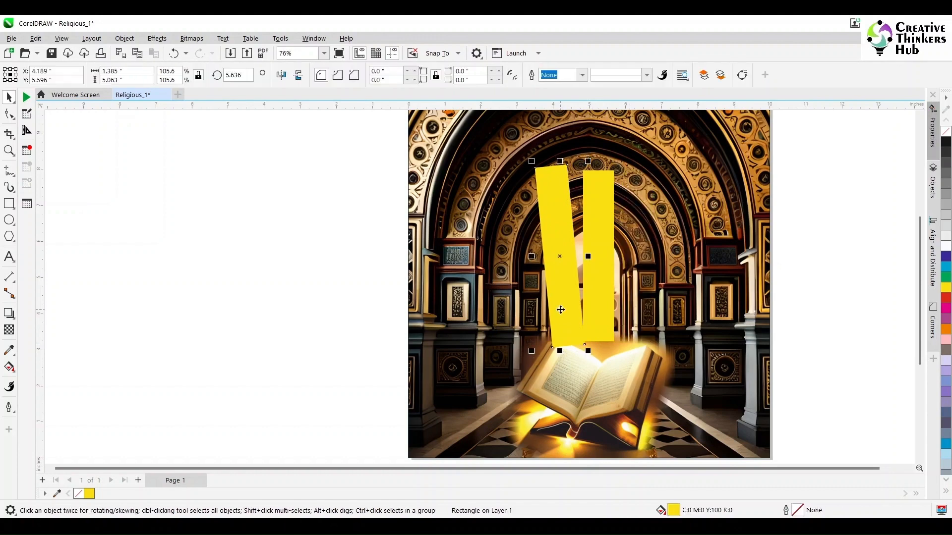
click(279, 76)
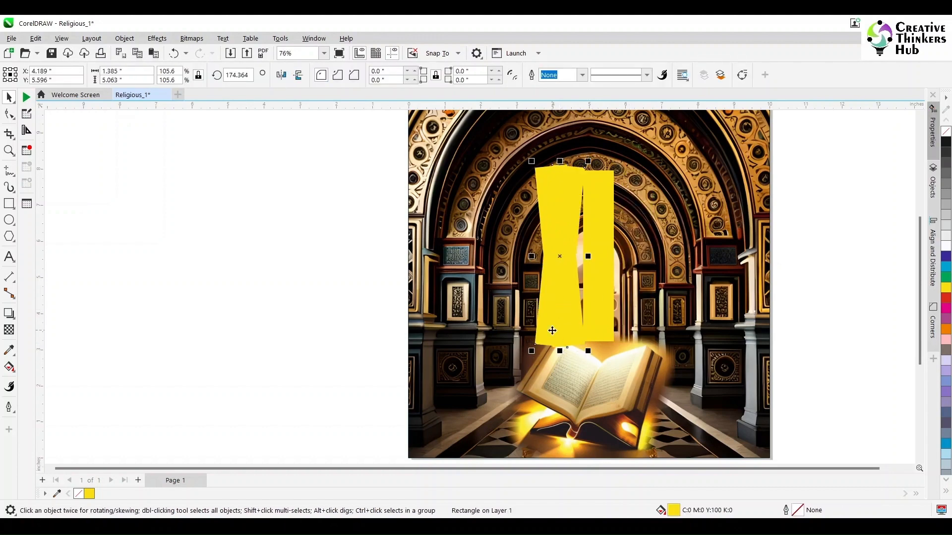
drag(547, 330, 618, 331)
- Select all three yellow rectangles and convert them into one 300 dpi RGB bitmap
shift+click(579, 332)
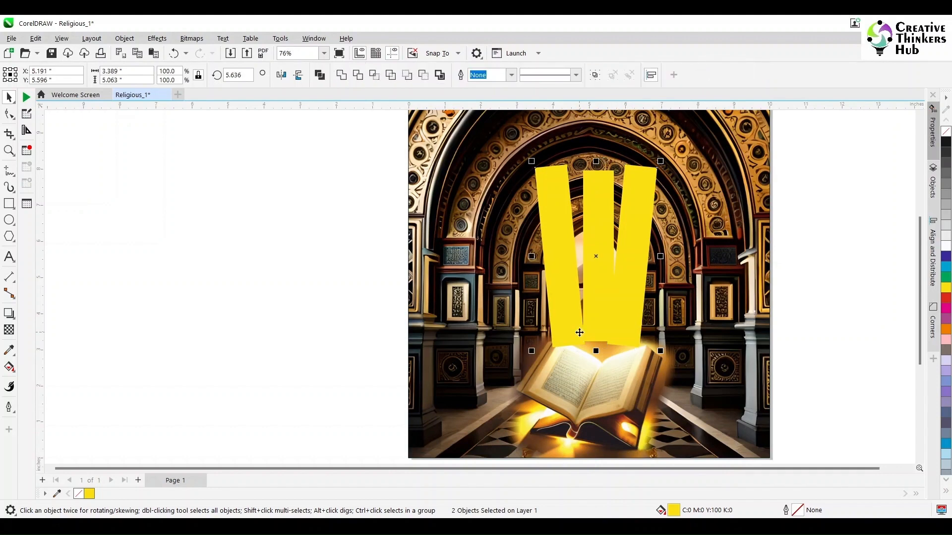
click(250, 308)
click(590, 310)
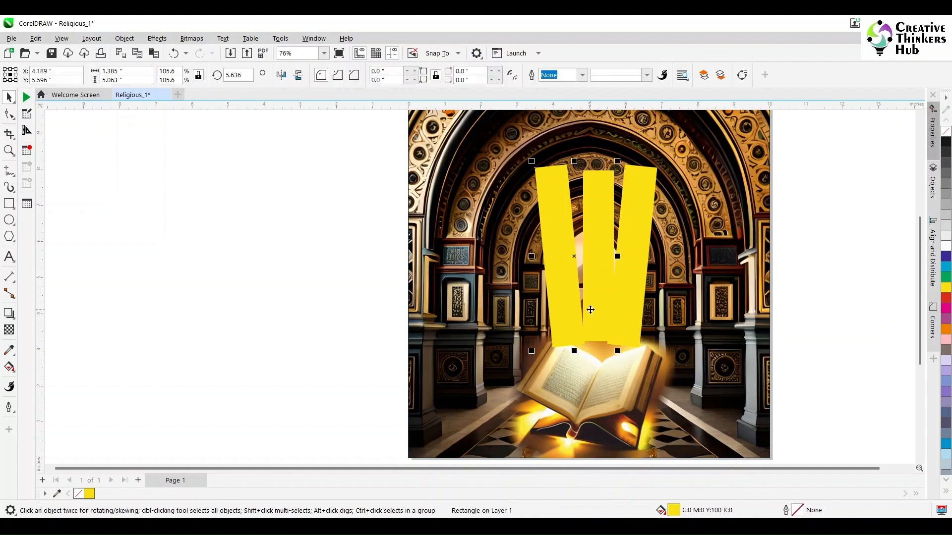
shift+click(623, 327)
click(158, 38)
mouse_move(192, 43)
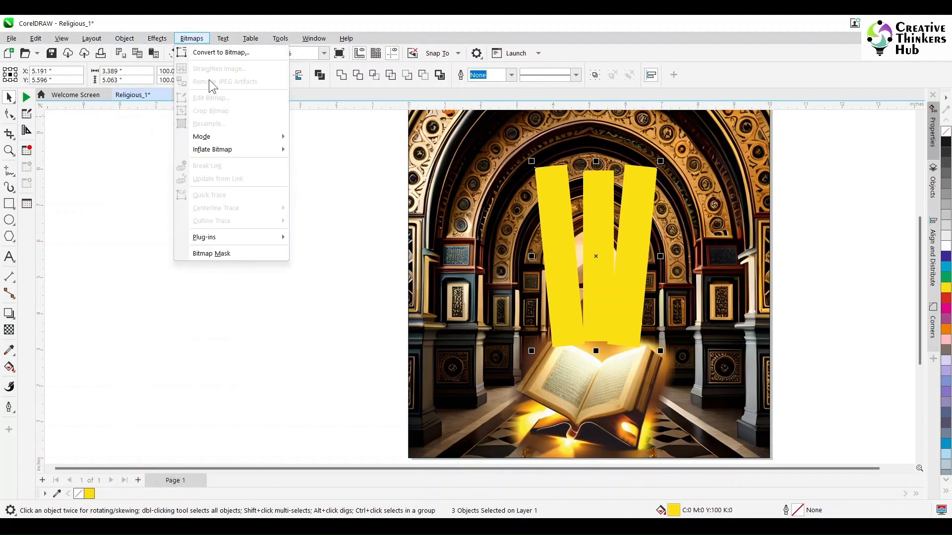
click(203, 52)
click(490, 336)
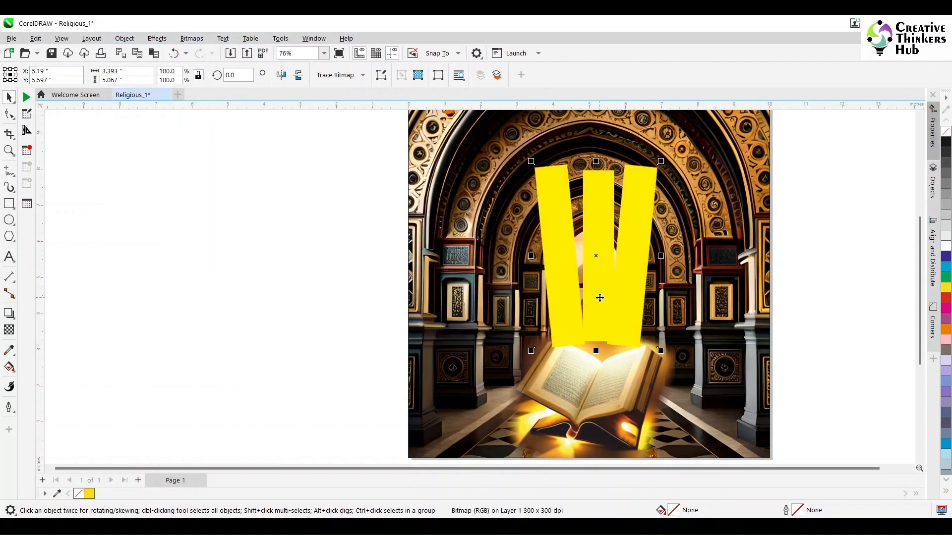
- Lower the yellow ray bitmap to about Y 5.35 in and fade its upper end with an upward fountain transparency
drag(600, 298, 610, 351)
click(9, 330)
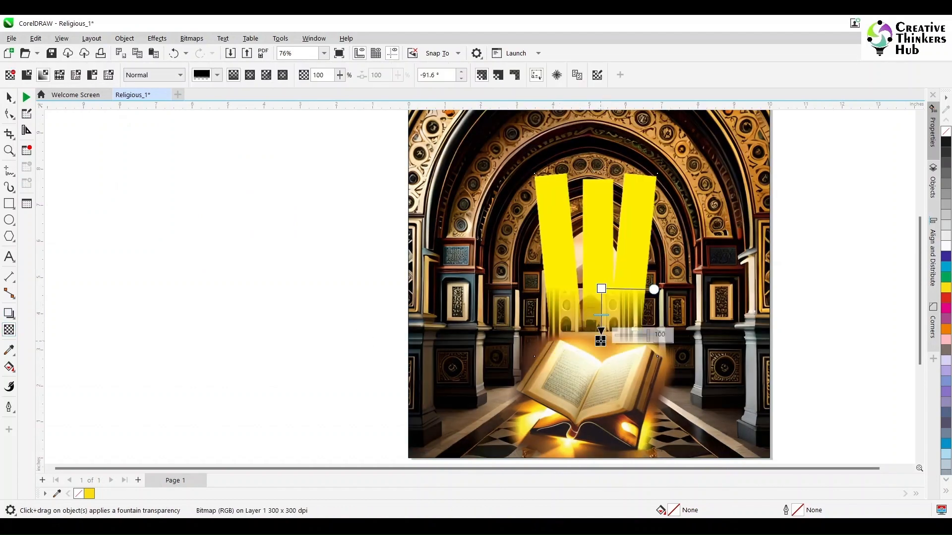
drag(599, 249, 599, 188)
drag(599, 250, 600, 220)
drag(600, 188, 599, 174)
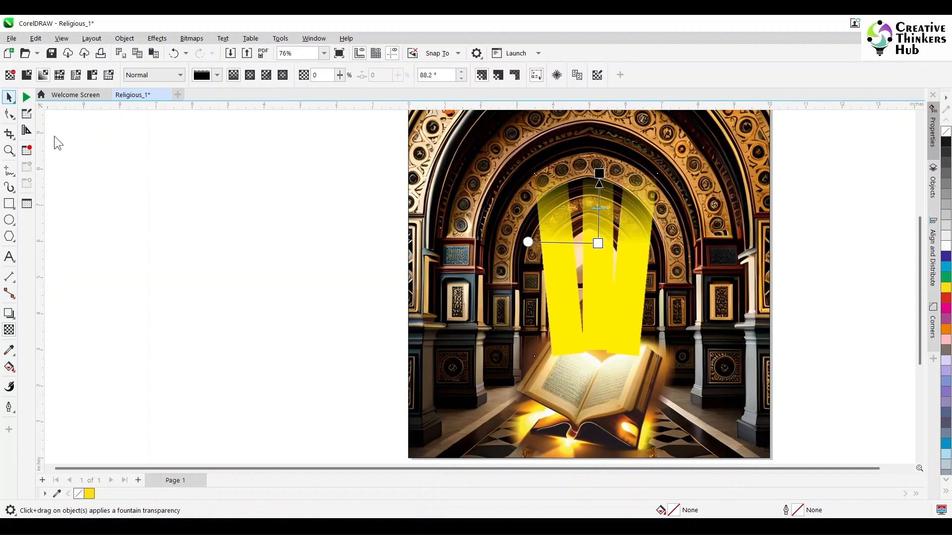
- Apply a Gaussian Blur with a 98.7-pixel radius to the yellow rays and save the document
key(space)
click(157, 38)
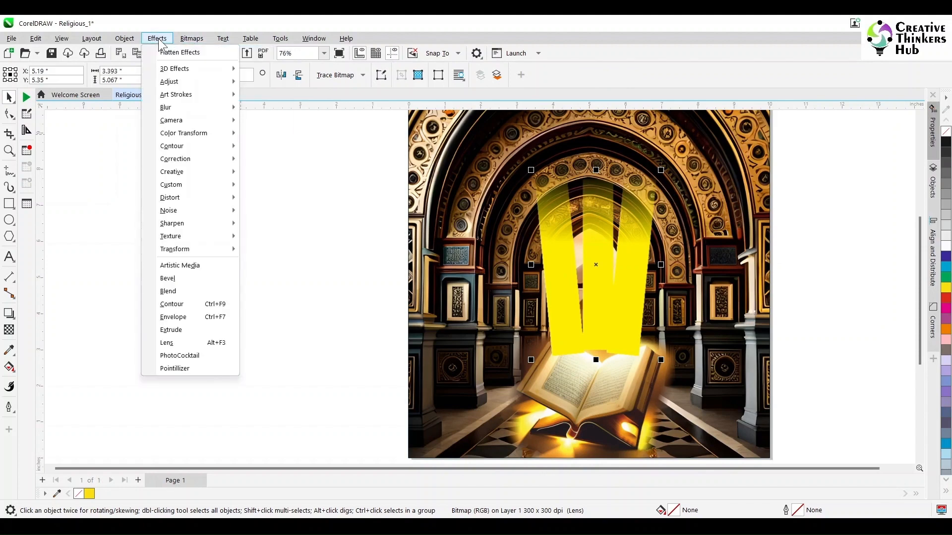
mouse_move(183, 113)
click(278, 150)
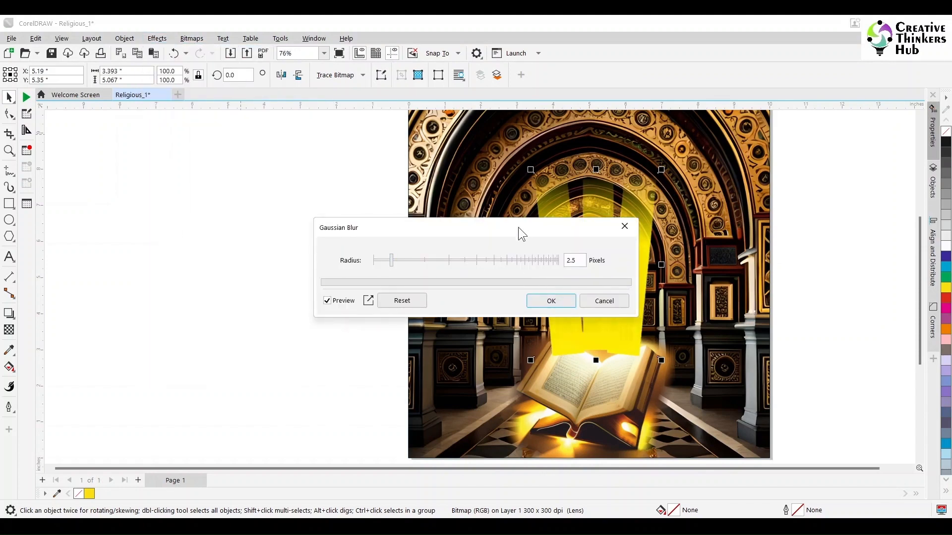
click(268, 230)
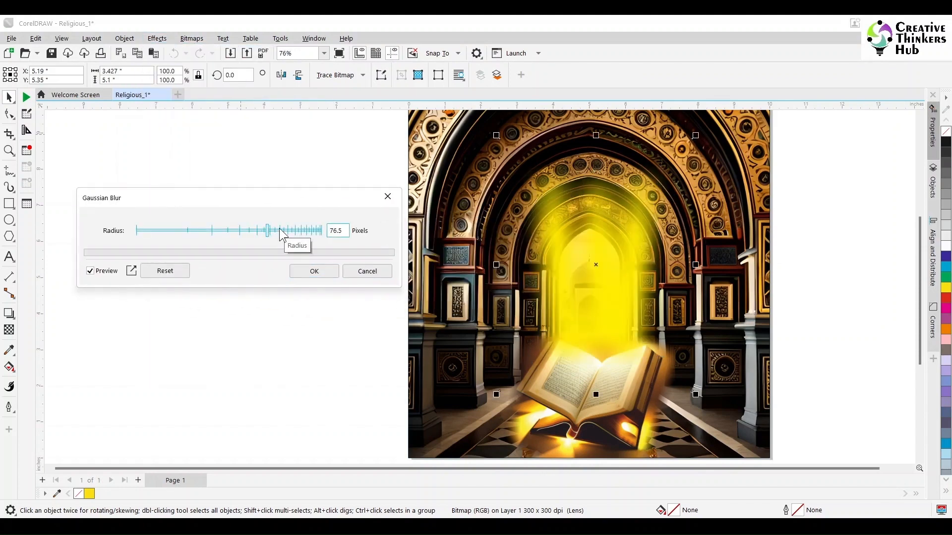
click(279, 231)
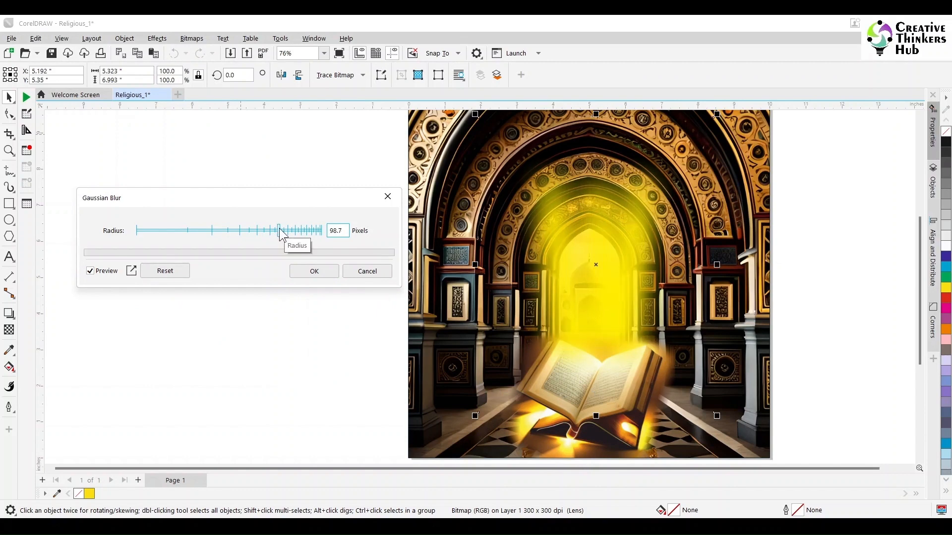
click(319, 272)
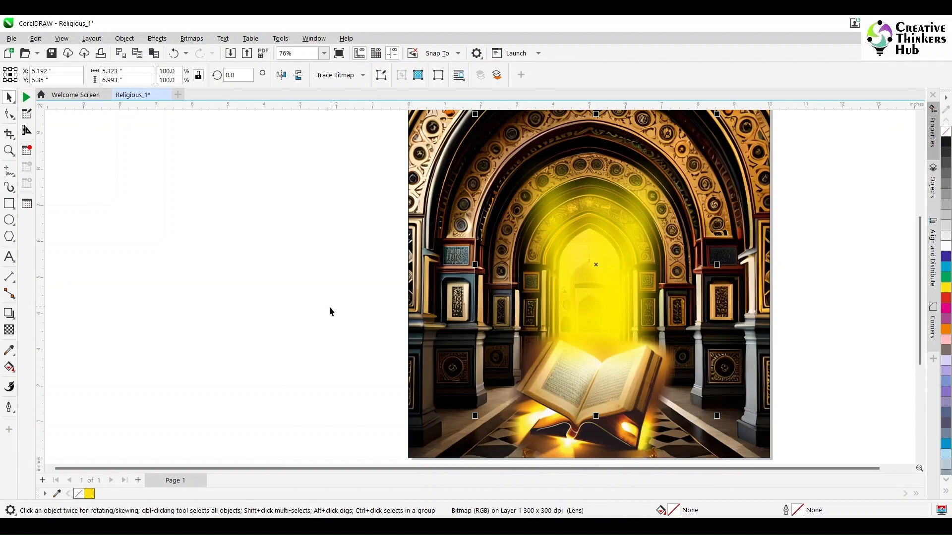
click(329, 304)
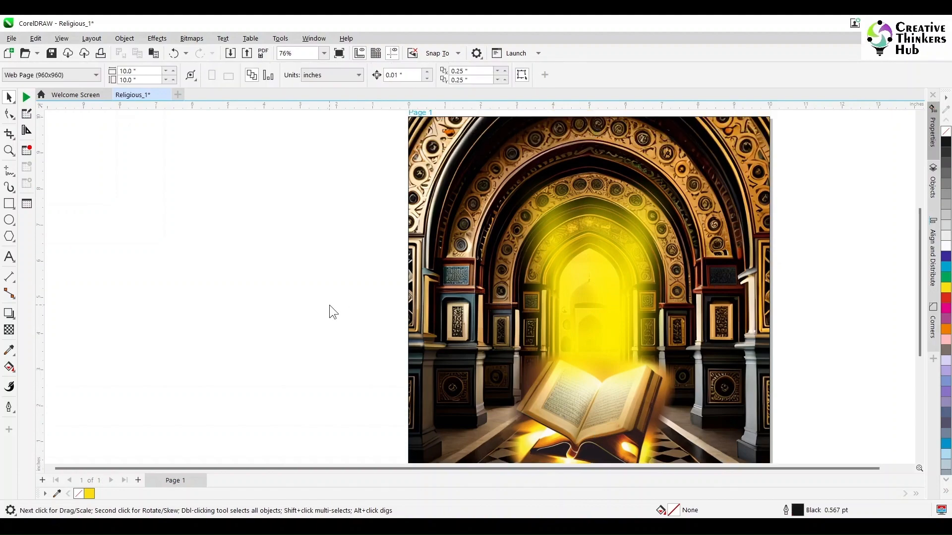
key(ctrl+s)
key(F4)
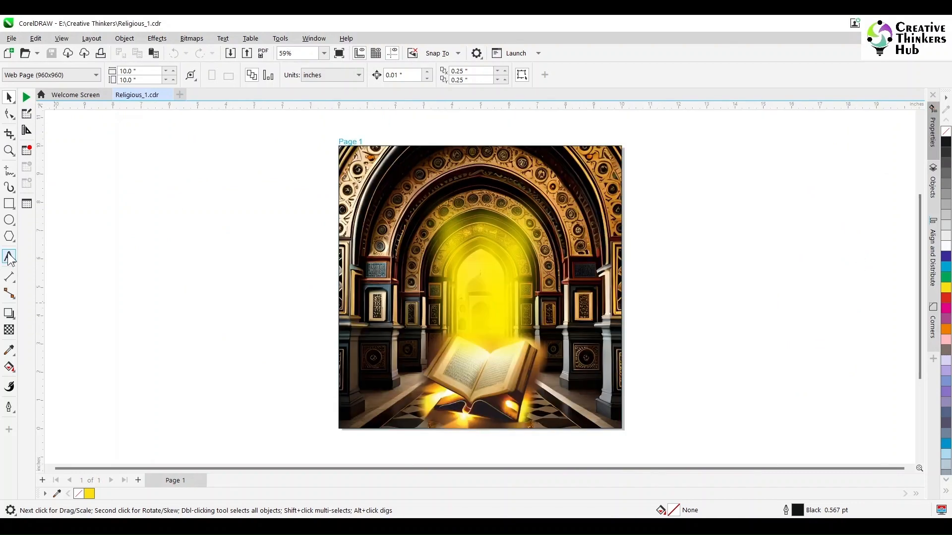
- Add the artistic text PRAY DAILY on two lines in the empty area beside the page
click(9, 258)
click(215, 283)
text(Qu)
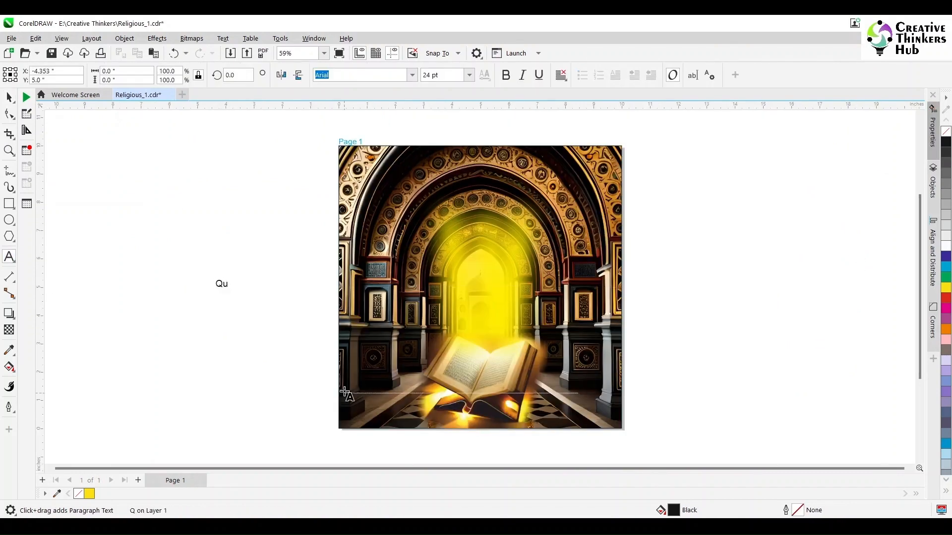
key(BackSpace)
text(PRAY )
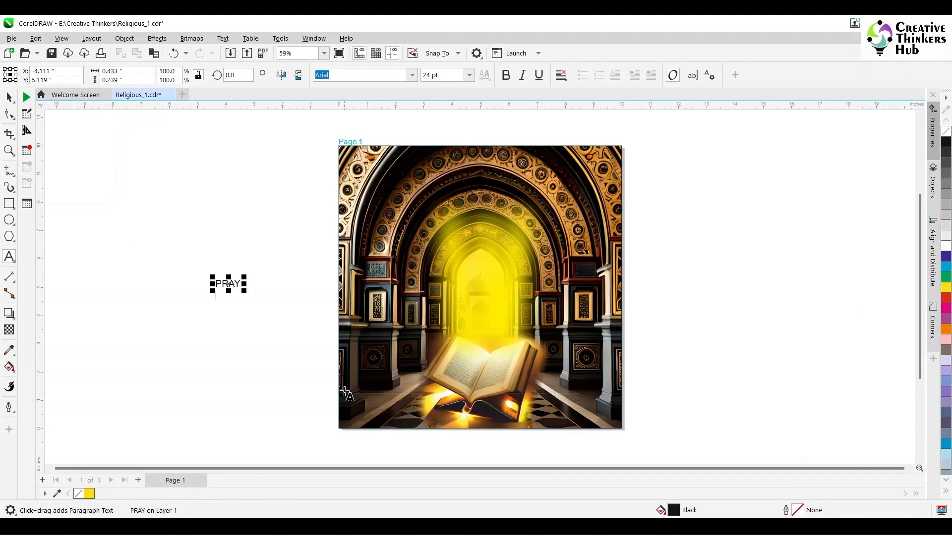
text(DAILY)
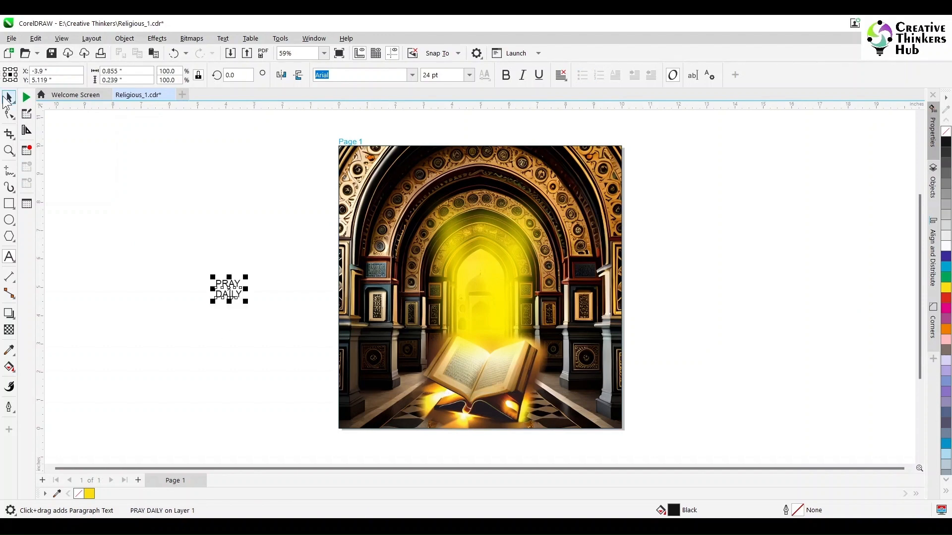
- Set the PRAY DAILY text in the Stretch Pro font with center alignment
click(8, 97)
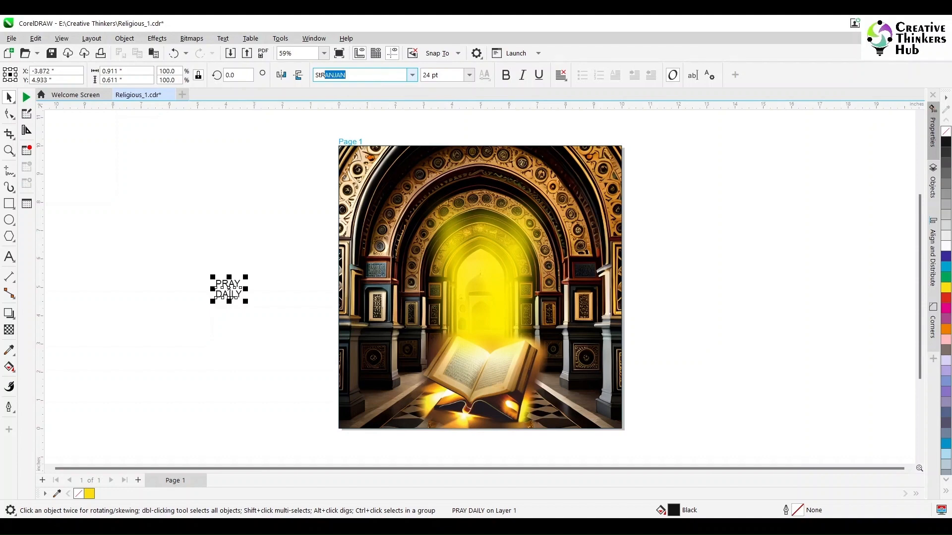
text(Strer)
key(Return)
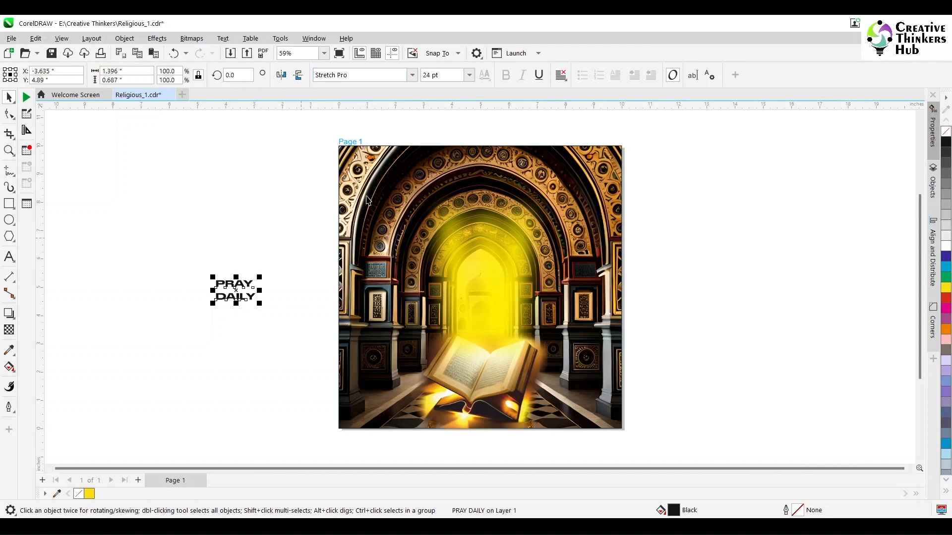
click(561, 77)
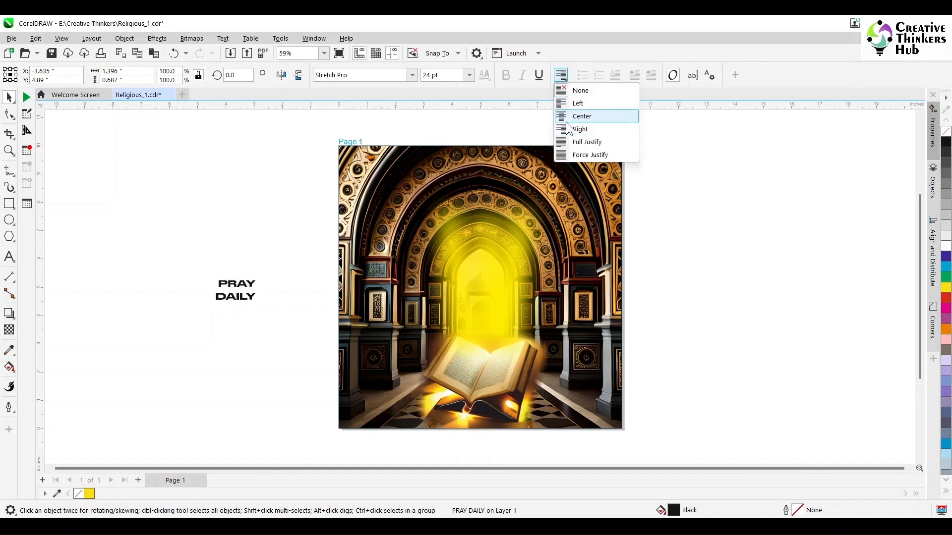
click(565, 118)
- Enlarge the PRAY DAILY text to about 50 pt, tighten its line spacing, and move it to the other side of the page
drag(262, 276, 301, 256)
key(F10)
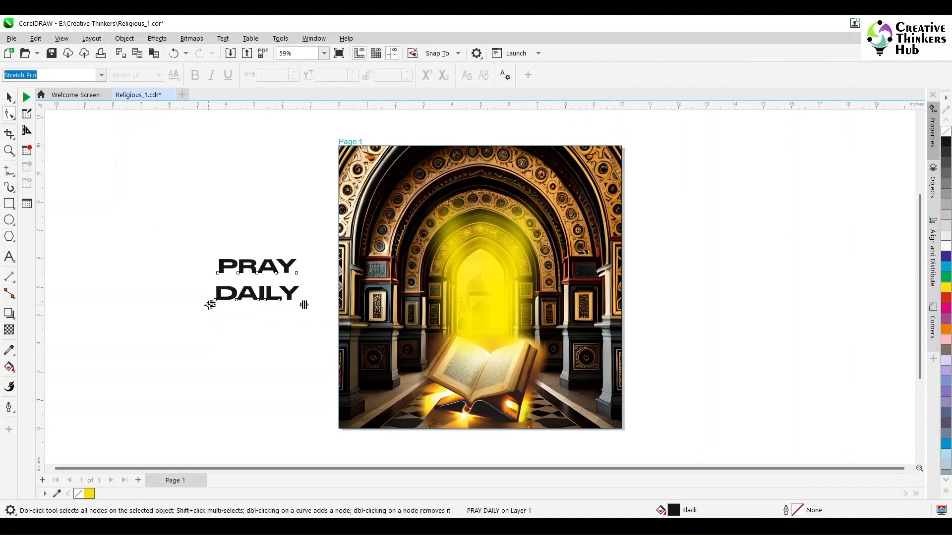
drag(212, 304, 766, 311)
key(space)
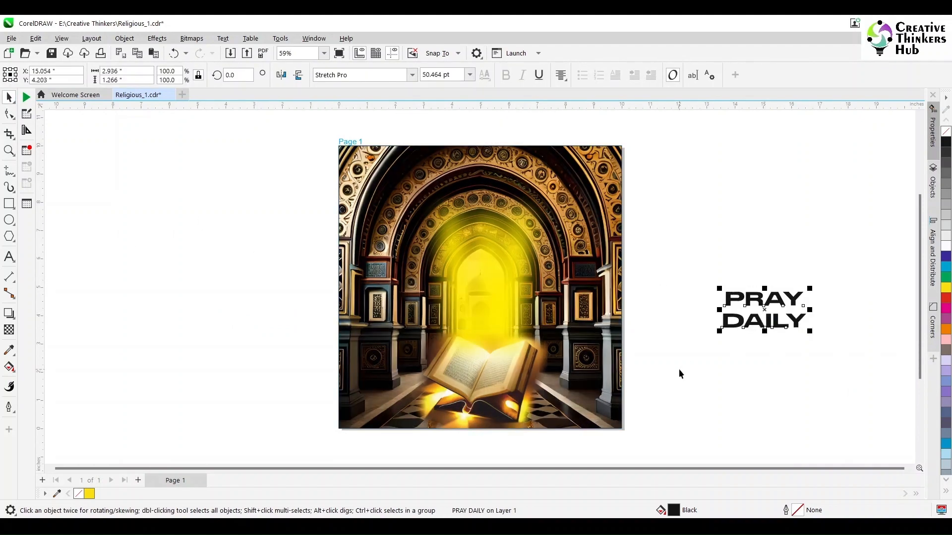
- Move the book and the yellow glow together up the page to about Y 6.66 in, exposing the floor below
click(490, 396)
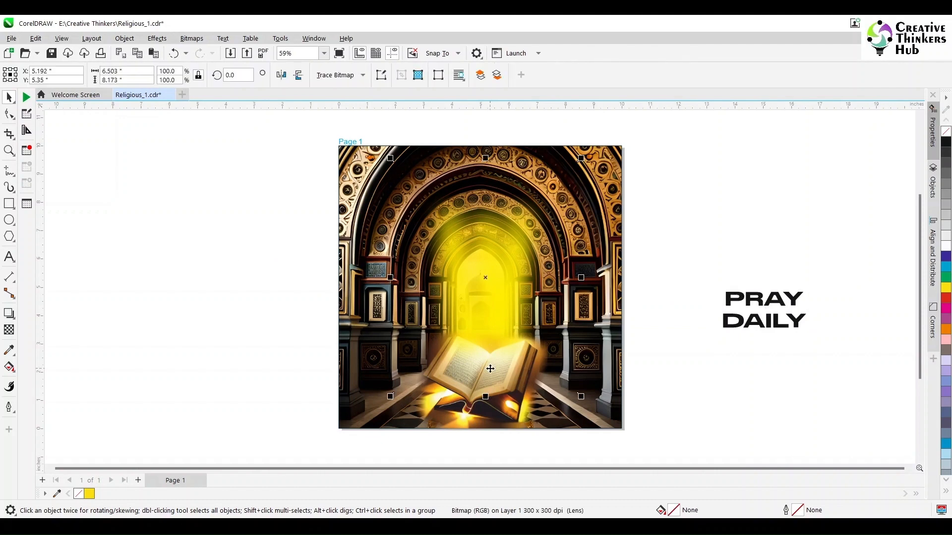
drag(497, 390, 507, 359)
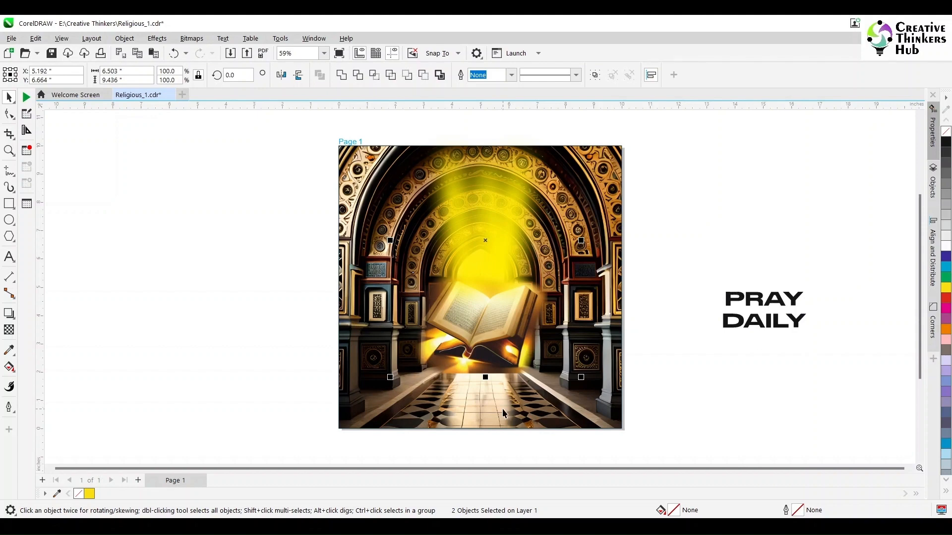
click(62, 373)
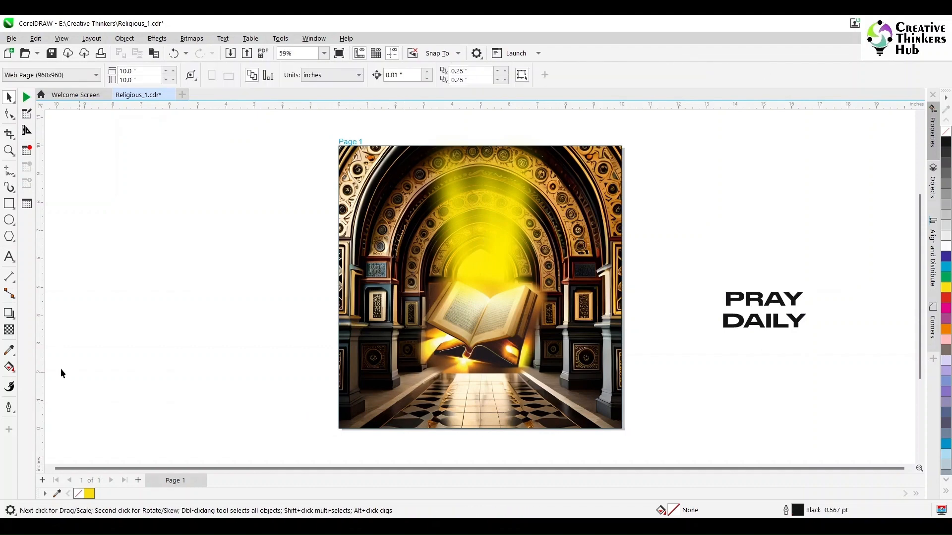
- Place the PRAY DAILY text on the floor area below the book and enlarge it to about 62.8 pt
click(776, 324)
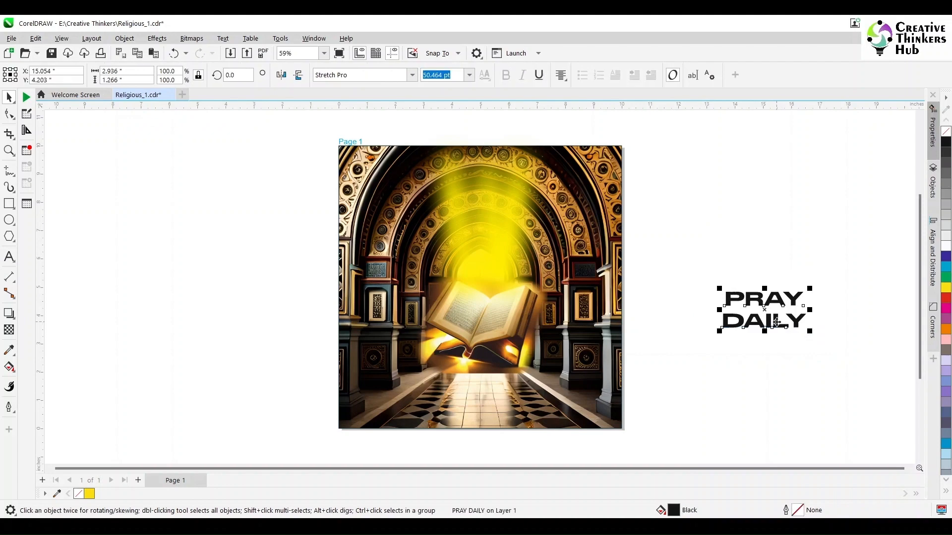
drag(775, 325, 498, 417)
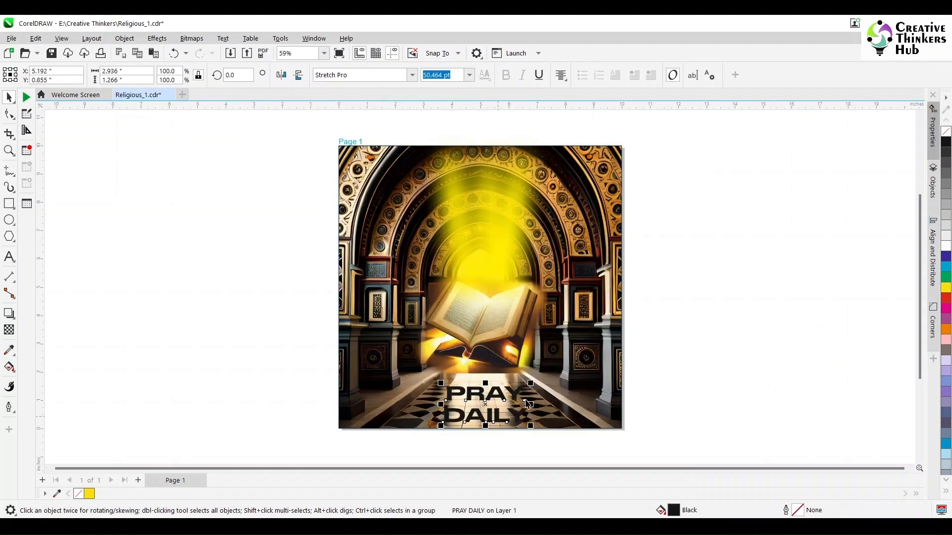
drag(534, 385, 570, 378)
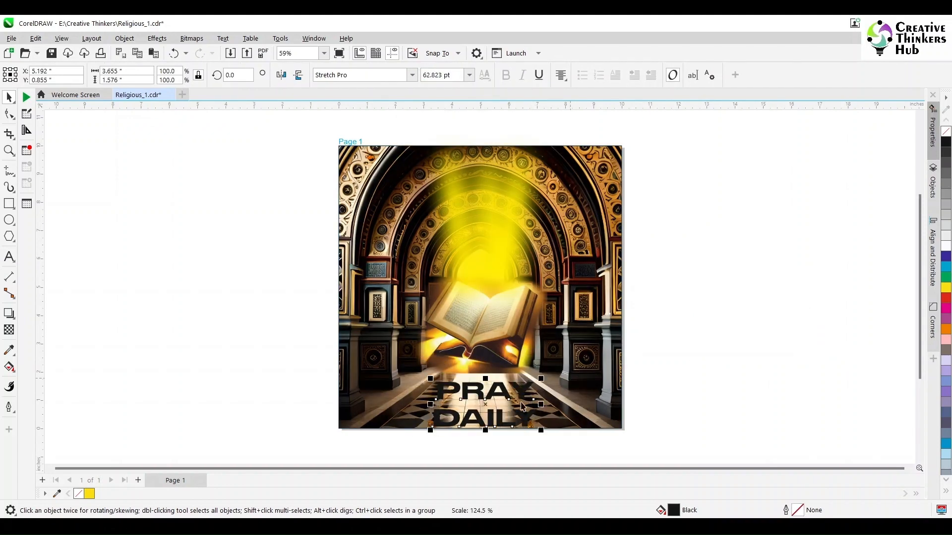
drag(486, 406, 482, 403)
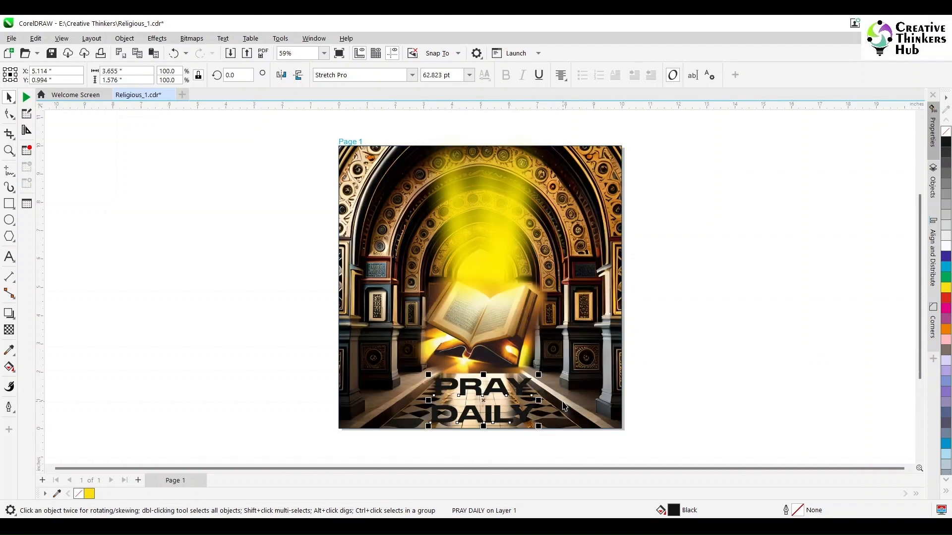
- Center the PRAY DAILY text horizontally on the page at X 5.0 in and fill it white
key(ctrl+a)
click(701, 401)
click(521, 416)
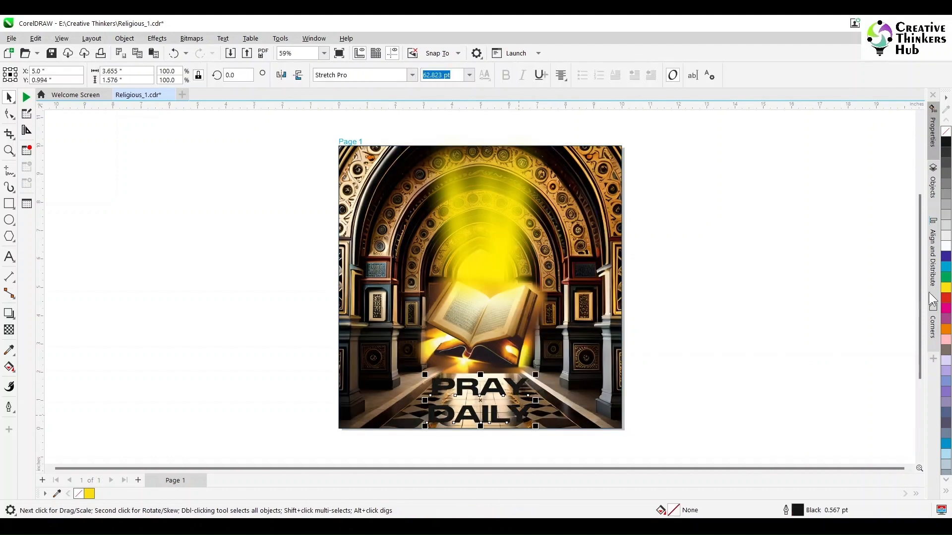
click(946, 246)
click(727, 352)
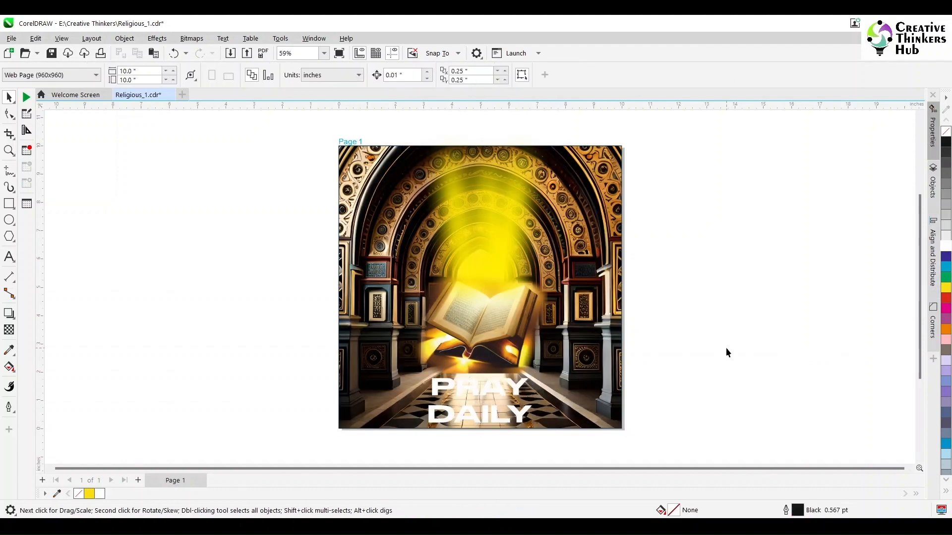
- Open the contents of the page's PowerClip and move the mosque archway image straight up to Y 7.296 in
click(584, 408)
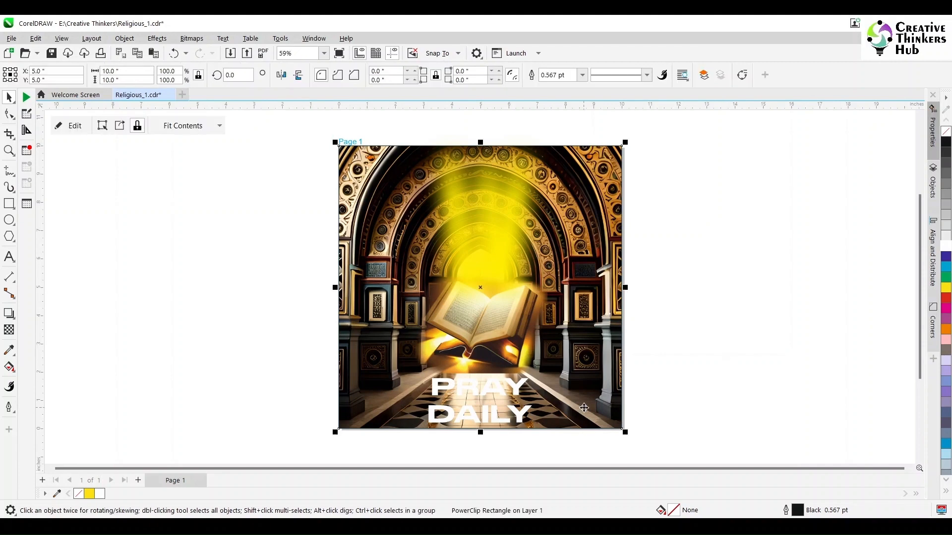
ctrl+click(353, 394)
mouse_move(283, 453)
mouse_down()
mouse_move(610, 333)
mouse_move(717, 154)
mouse_up()
drag(495, 323, 494, 261)
click(709, 369)
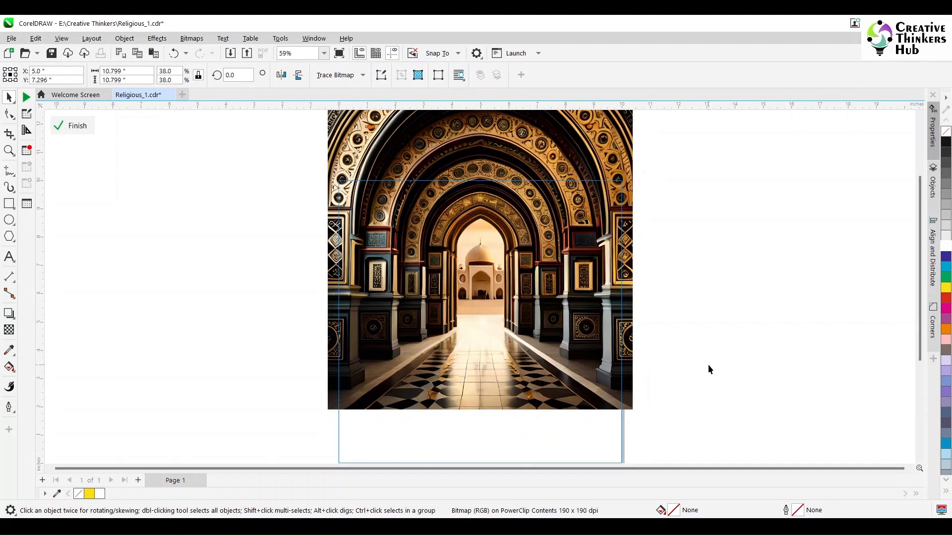
- Draw a rectangle about 5.61 in high over the archway's floor and the empty area below, matching the image's 10.799 in width
scroll(709, 370, down, 1)
click(8, 209)
mouse_move(297, 449)
mouse_down()
mouse_move(678, 297)
mouse_move(633, 292)
mouse_up()
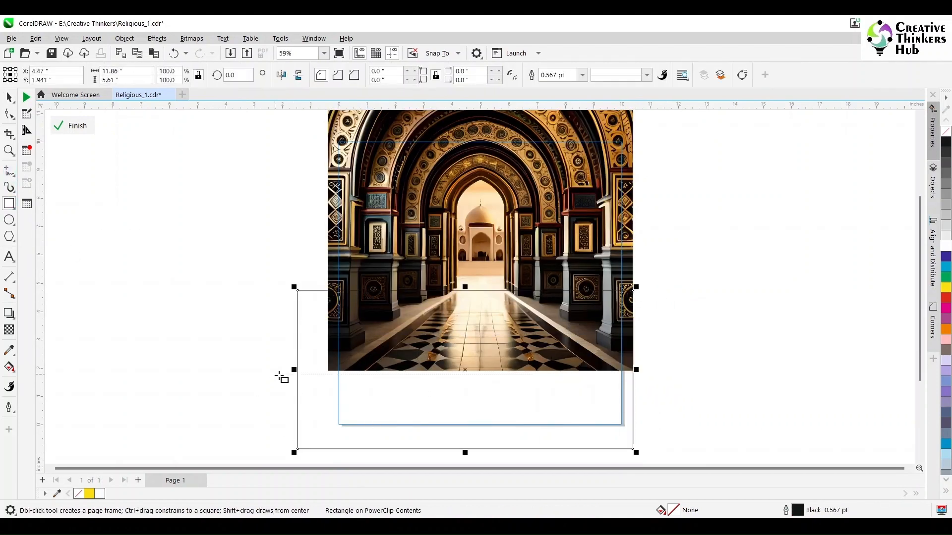
drag(297, 370, 323, 369)
click(140, 295)
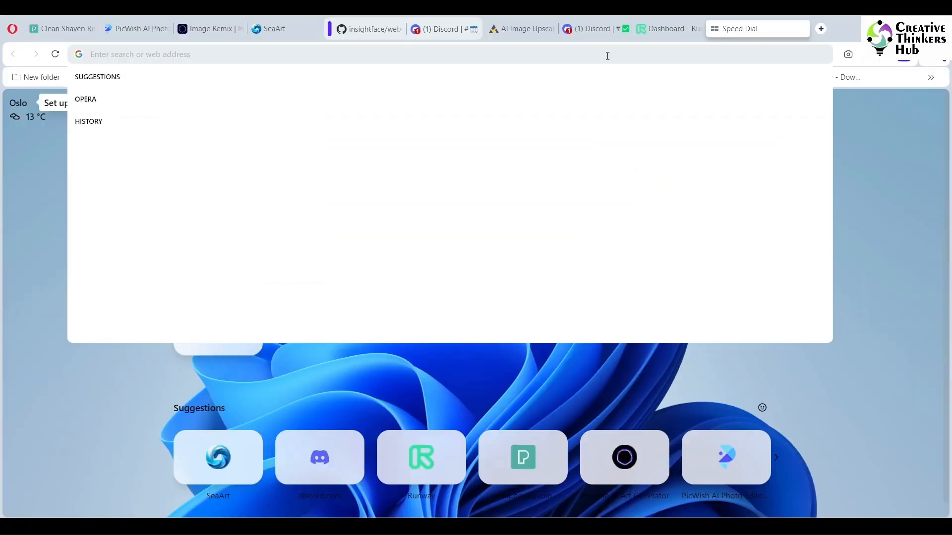
- Switch to the Opera browser and search Google Images for "many people praying religious book", browsing for a crowd at prayer
text(many people)
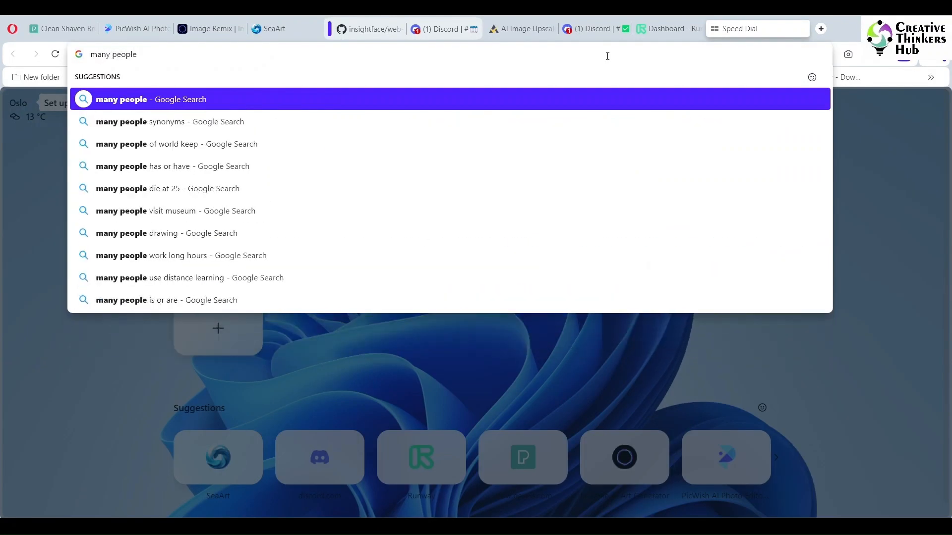
text( praying religi)
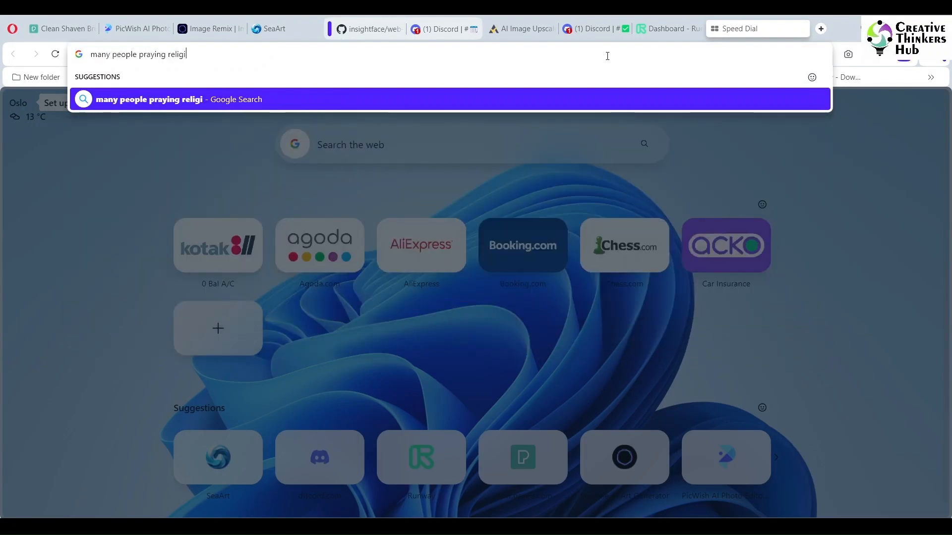
text(ous book)
key(Return)
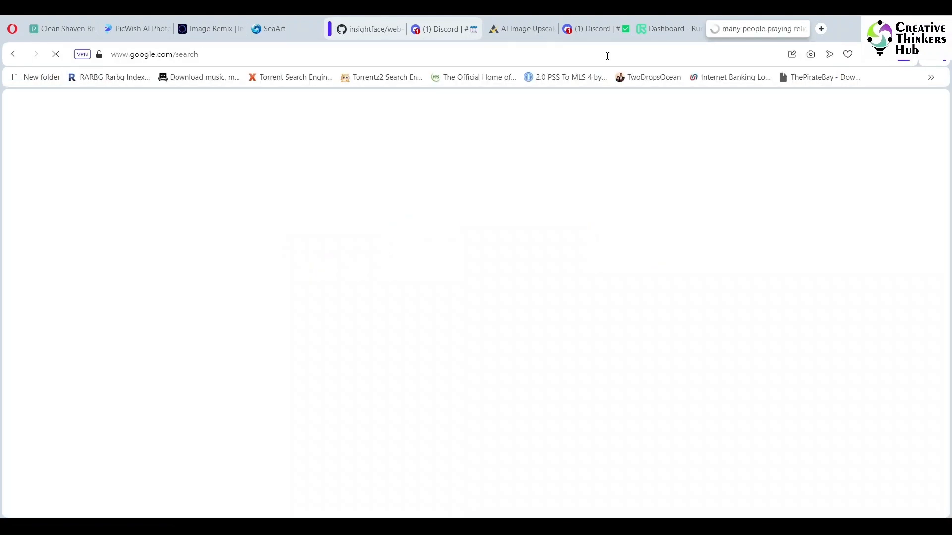
click(149, 159)
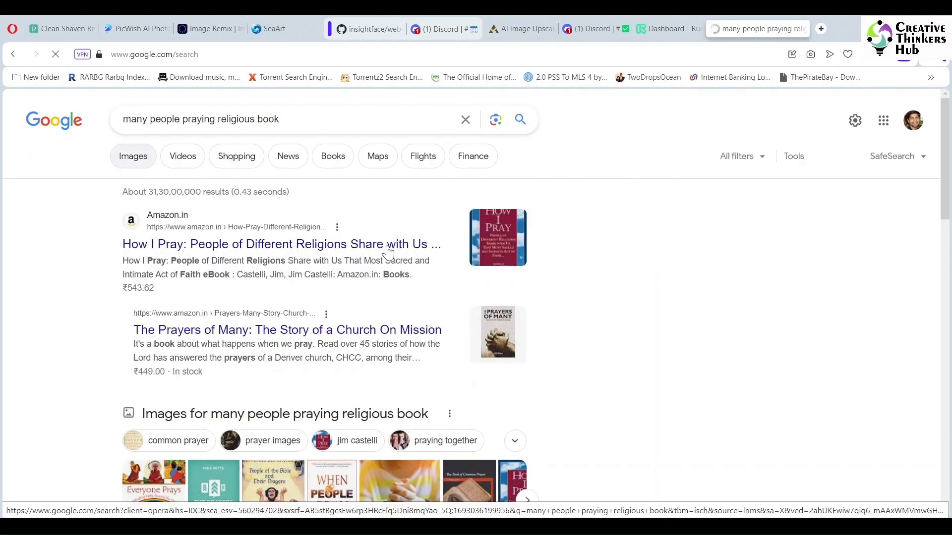
scroll(473, 317, down, 4)
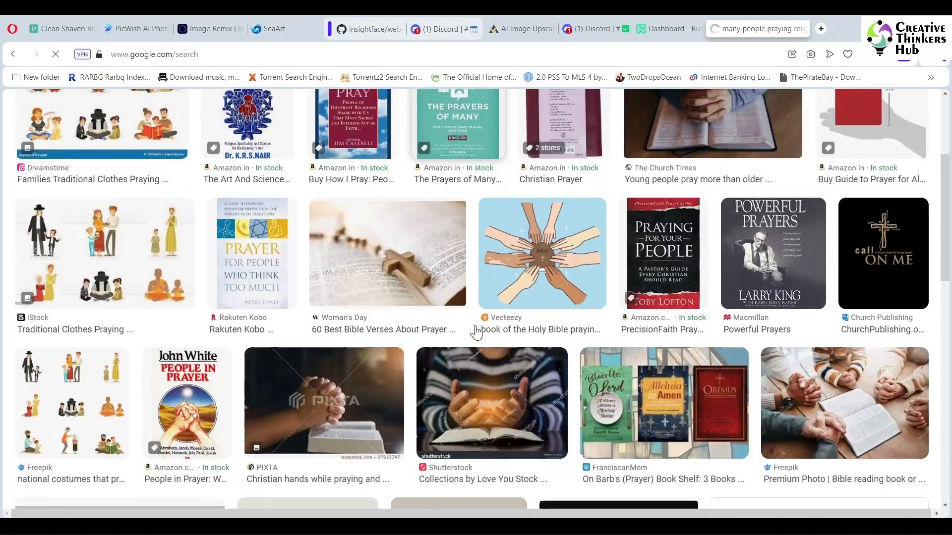
scroll(475, 332, down, 5)
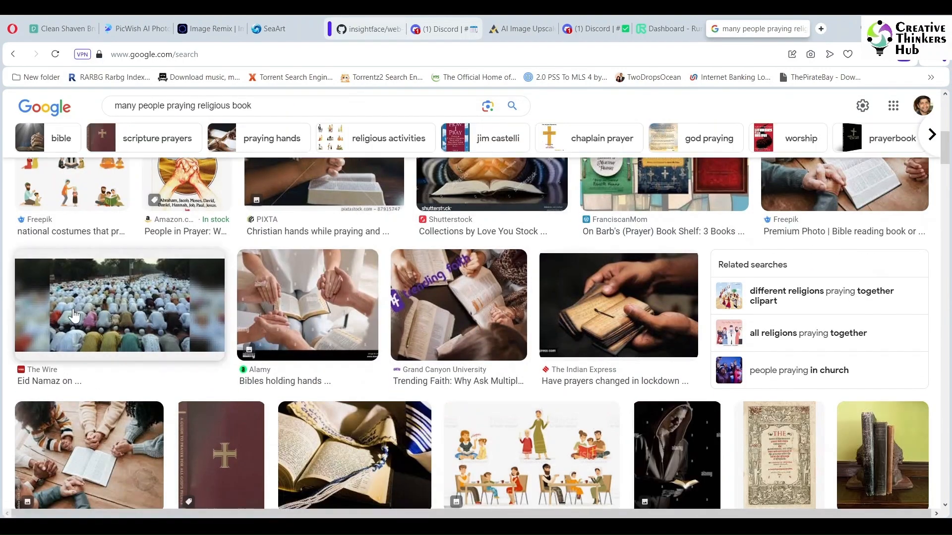
- Preview the Eid Namaz crowd image from The Wire and open its source article
click(74, 316)
right_click(723, 268)
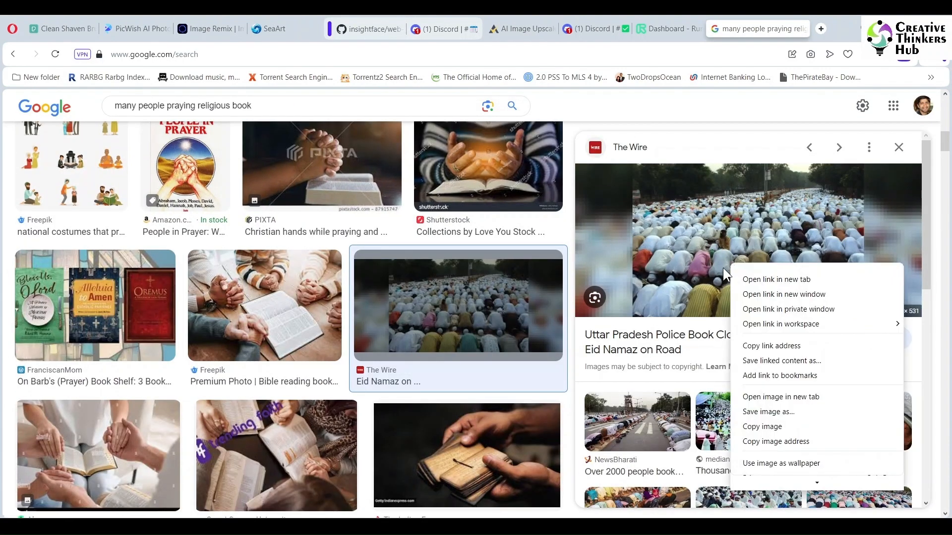
click(723, 267)
click(722, 266)
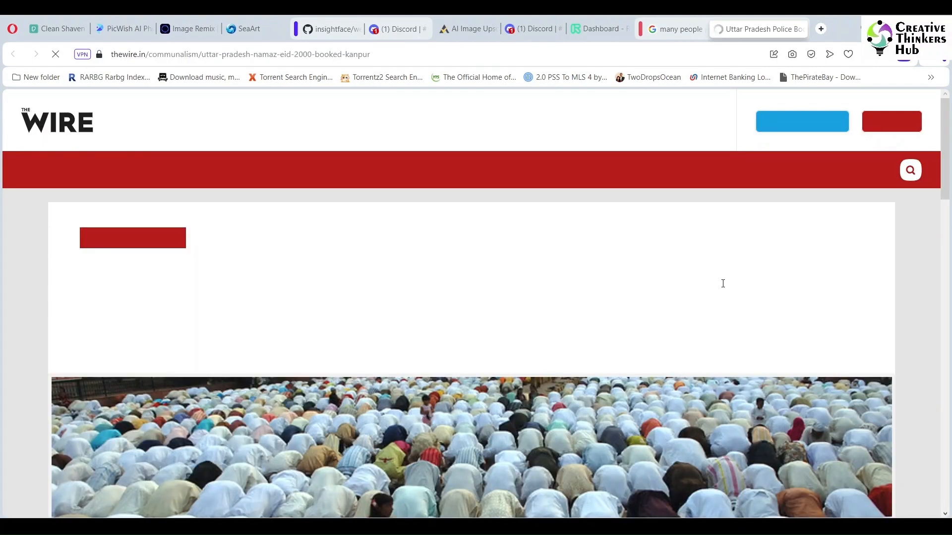
- Save the article's photo of kneeling worshippers as a JPG in the Religious Art folder and close the article
scroll(593, 327, down, 5)
right_click(580, 277)
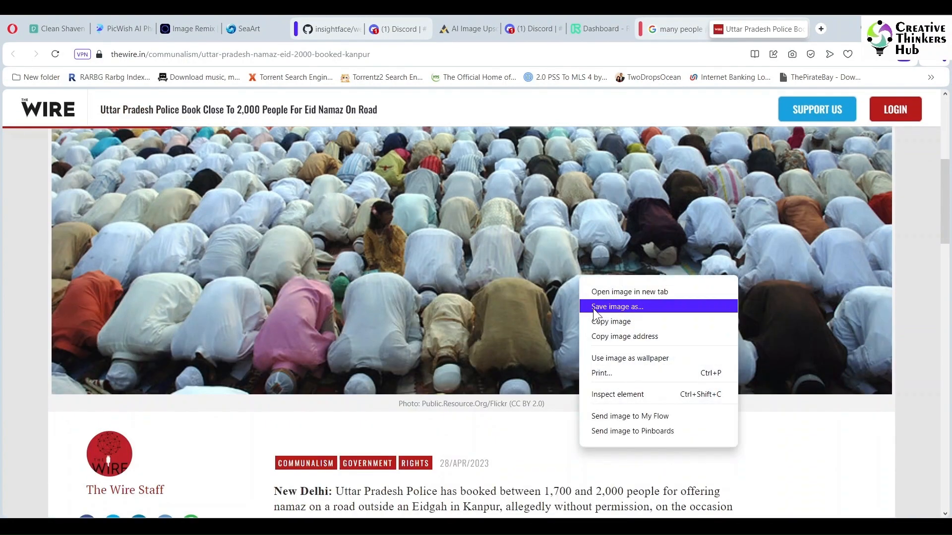
click(593, 309)
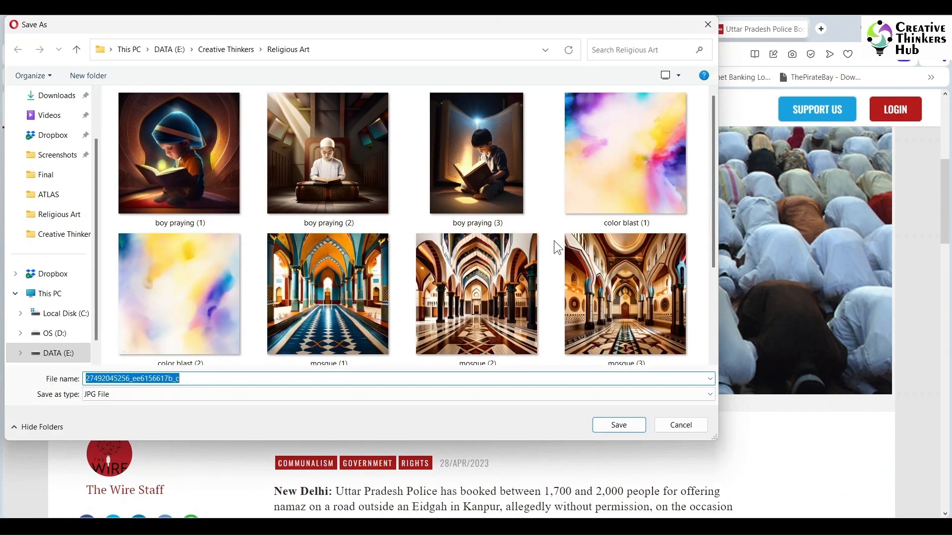
scroll(554, 240, down, 3)
click(619, 425)
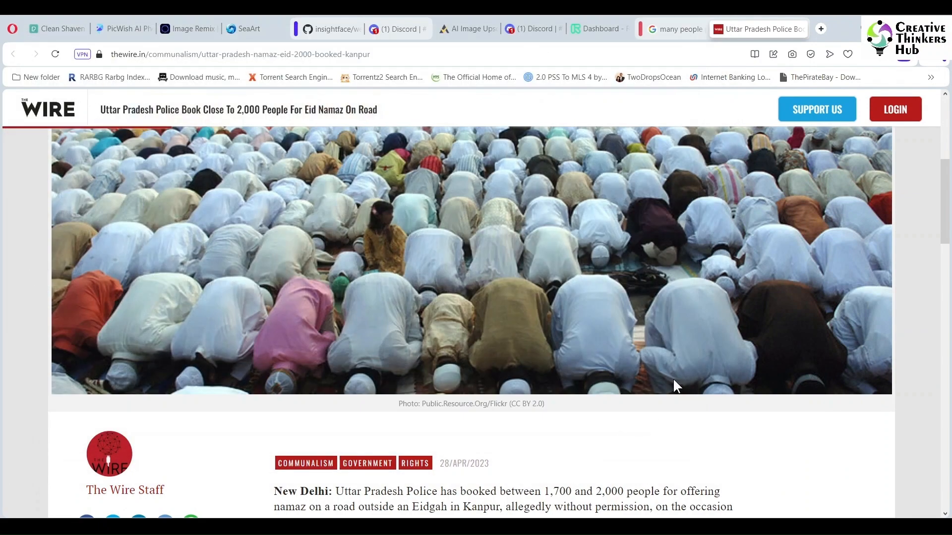
click(802, 29)
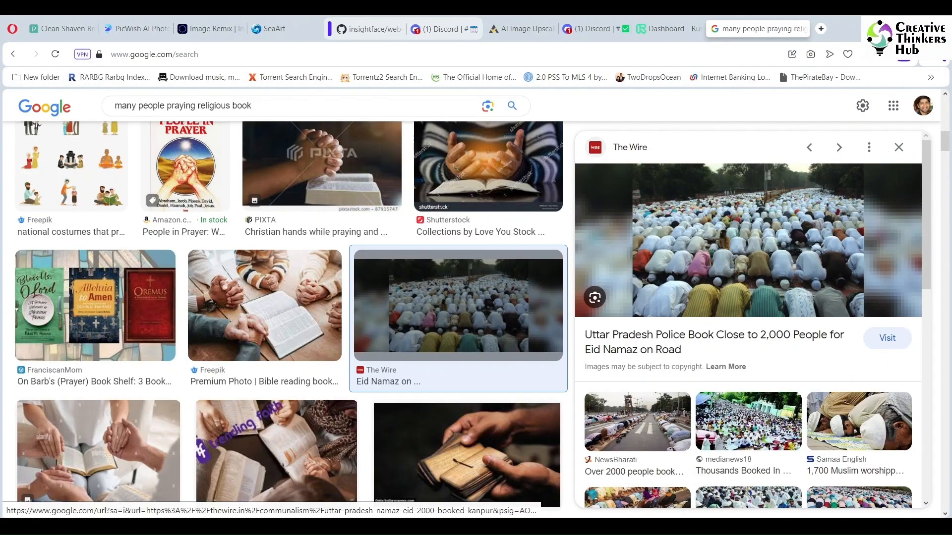
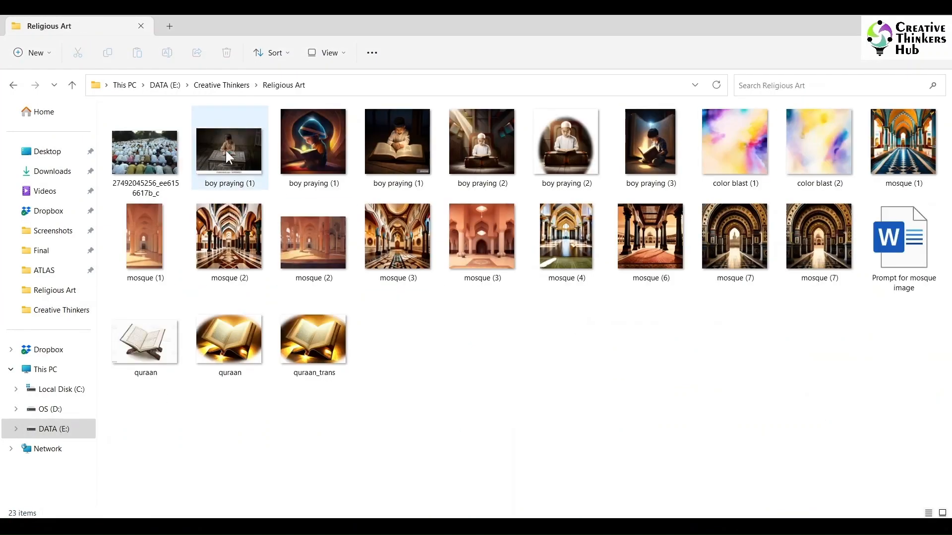
- Place the praying-crowd photo below the archway at about 6.35 in wide and add a horizontally mirrored copy overlapping its right side
drag(148, 156, 247, 379)
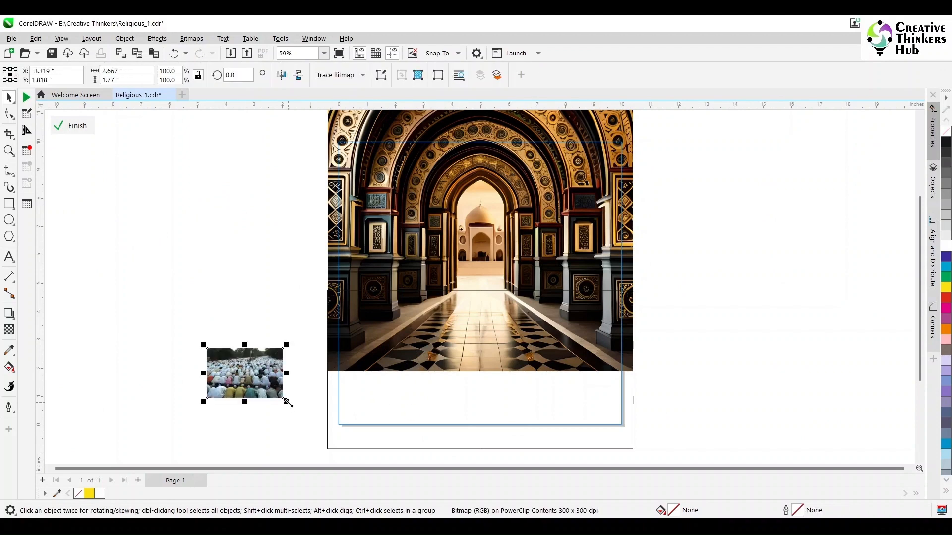
drag(287, 402, 449, 415)
drag(239, 349, 536, 360)
scroll(415, 355, down, 2)
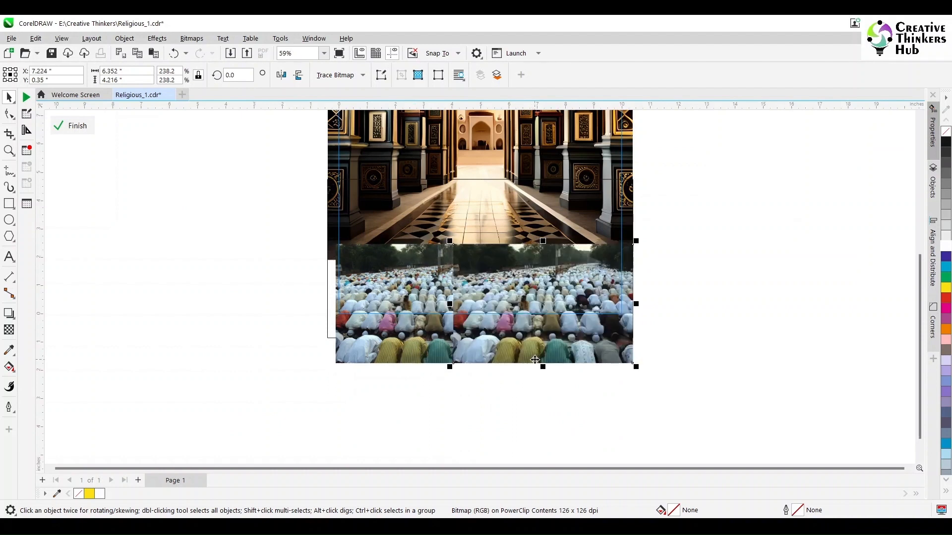
drag(525, 350, 551, 350)
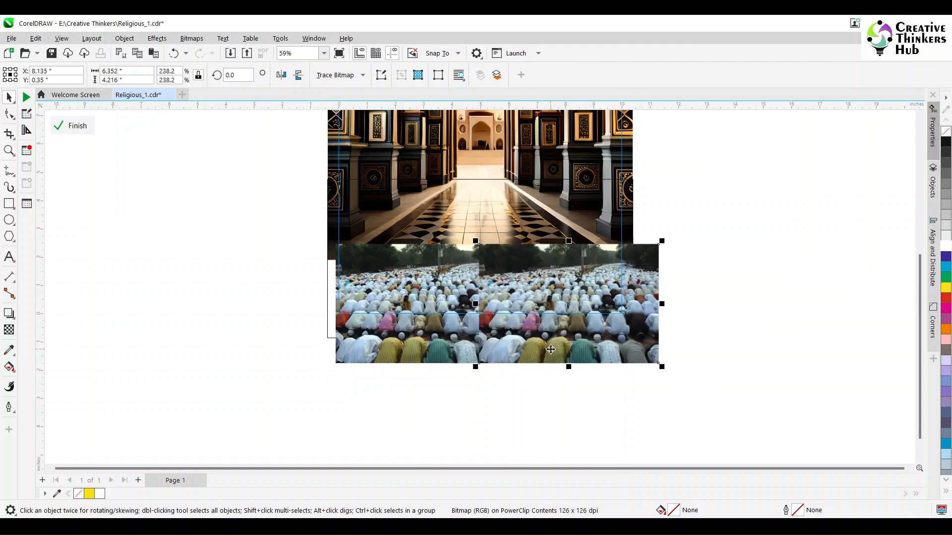
click(281, 75)
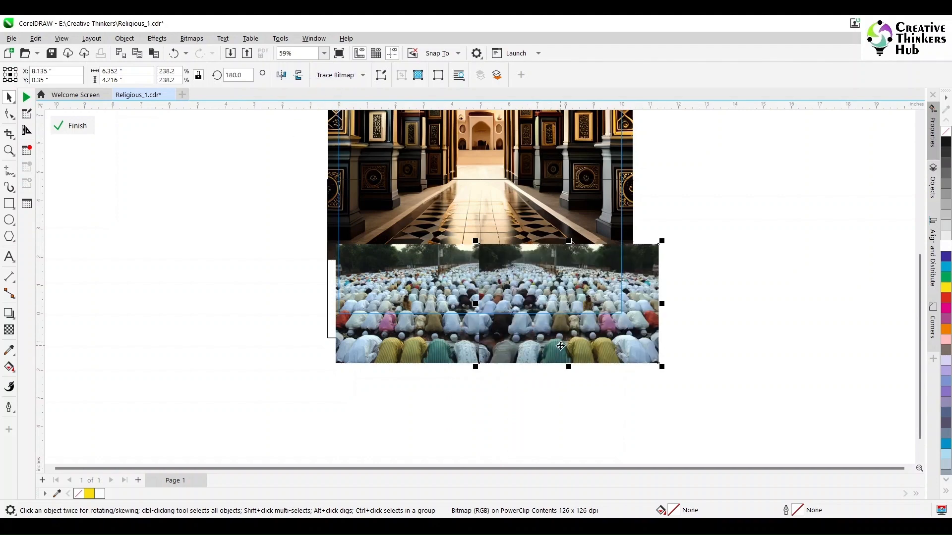
- Fade the mirrored copy's inner edge with a short fountain transparency and convert both crowd photos into one bitmap
click(11, 333)
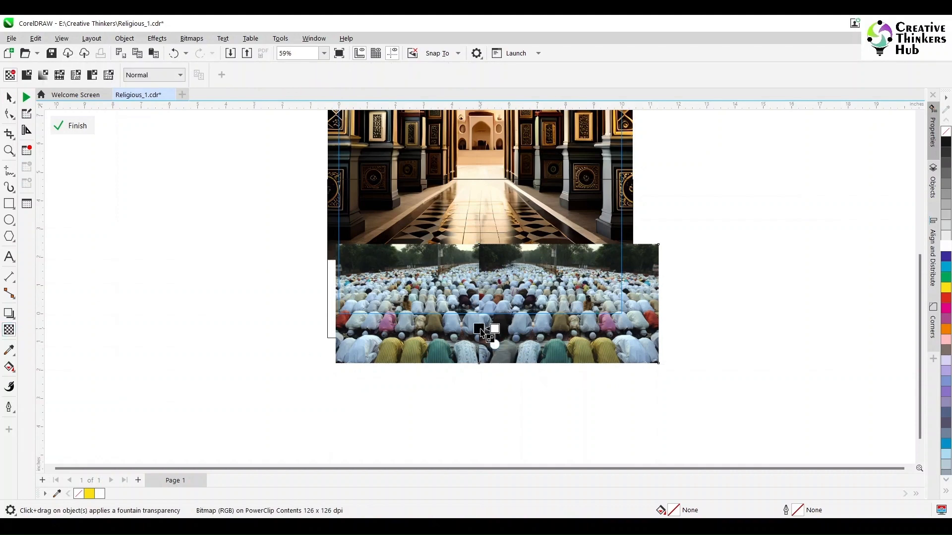
drag(480, 329, 479, 329)
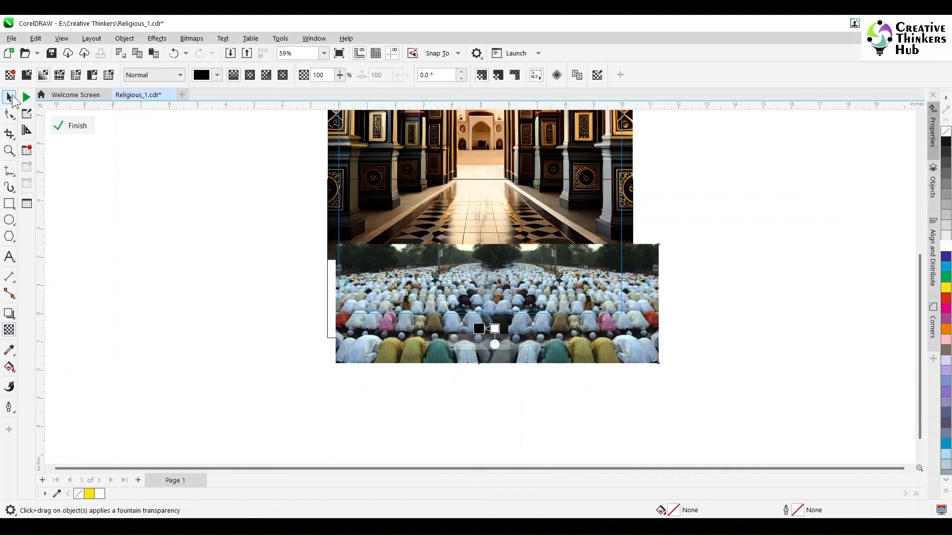
click(9, 98)
shift+click(446, 355)
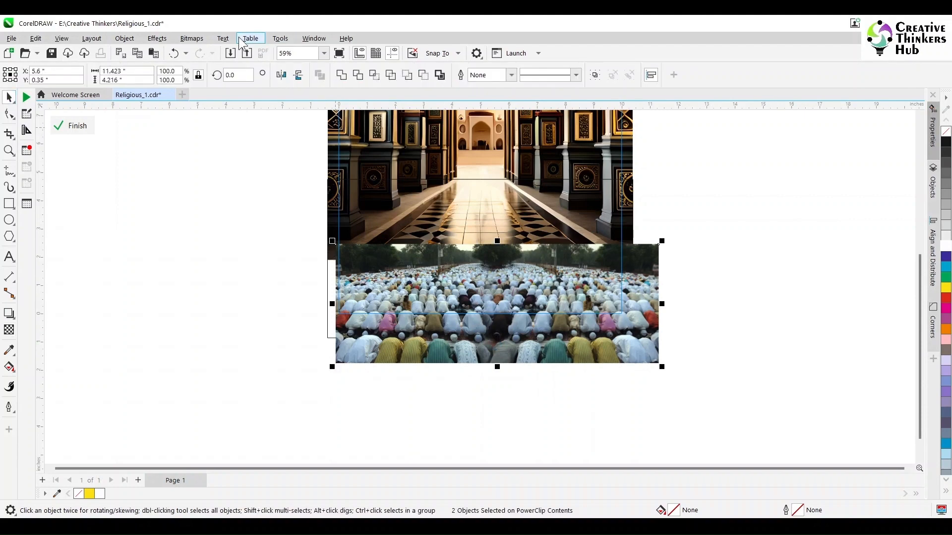
click(191, 38)
click(220, 52)
click(486, 337)
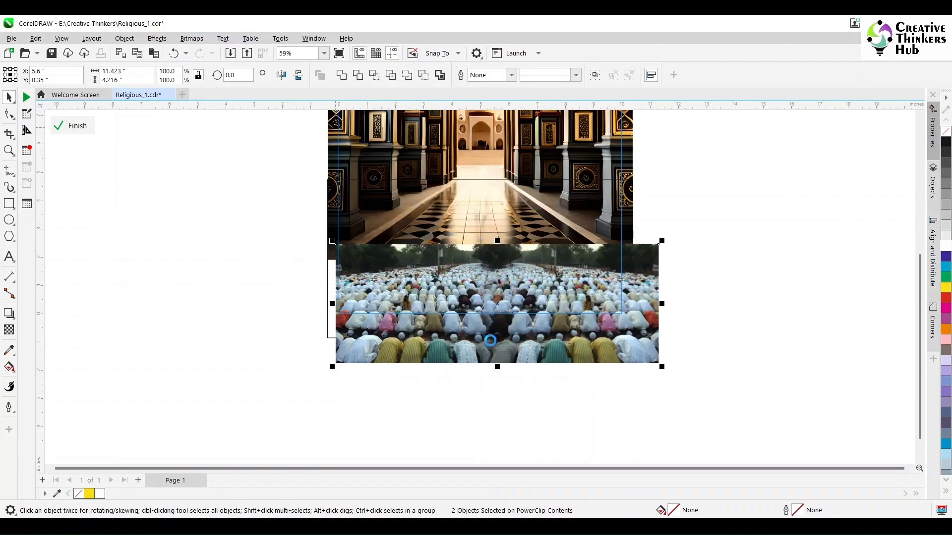
- Move the merged crowd photo clear of the rectangle over the archway's floor and fill that rectangle with sampled dark brown #513F31
drag(570, 355, 552, 318)
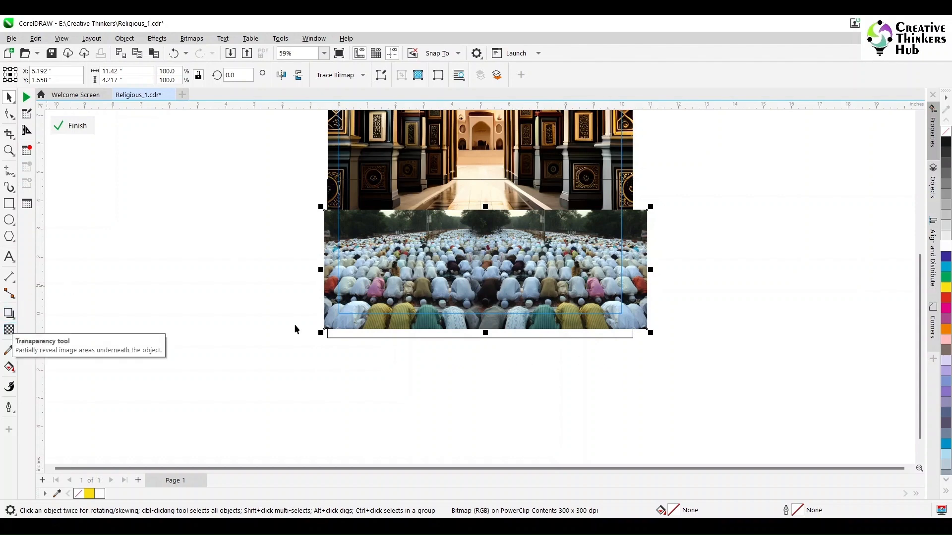
drag(352, 327, 89, 386)
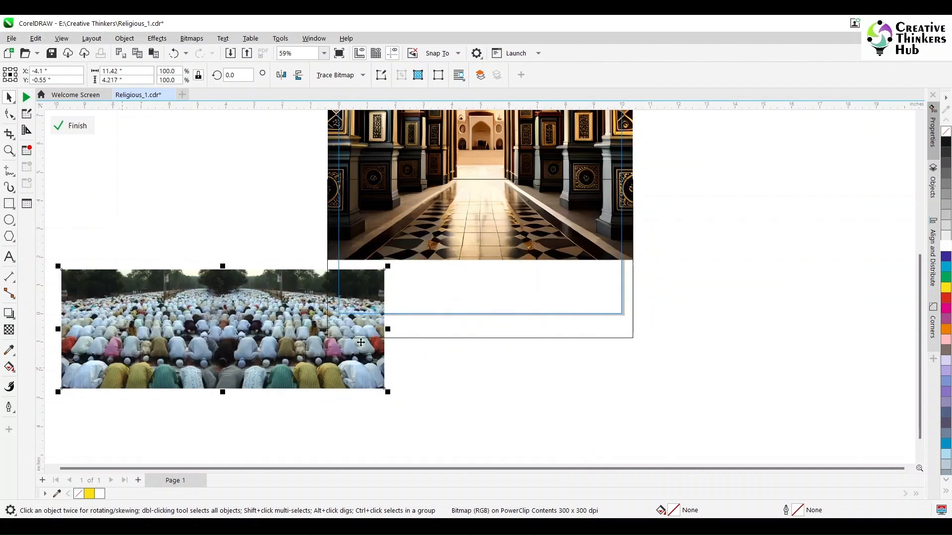
click(467, 305)
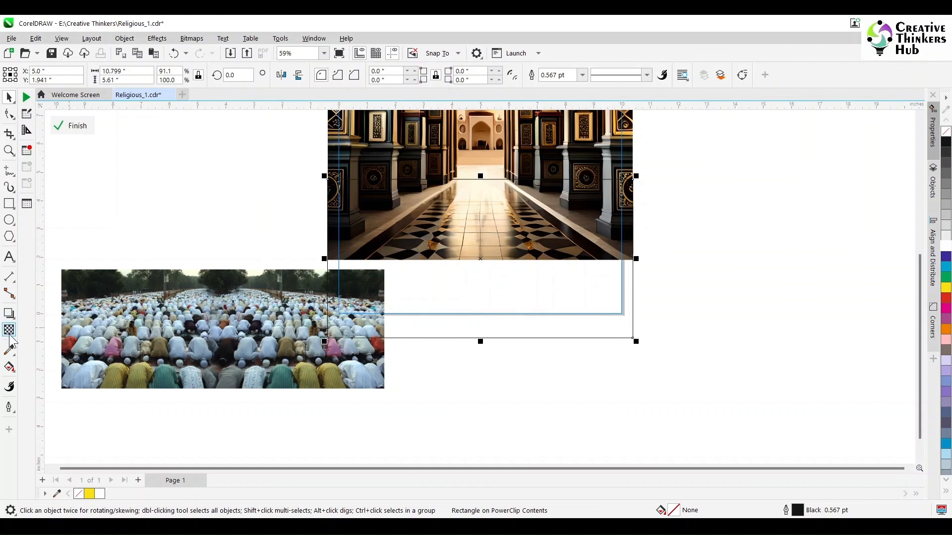
click(9, 350)
click(578, 315)
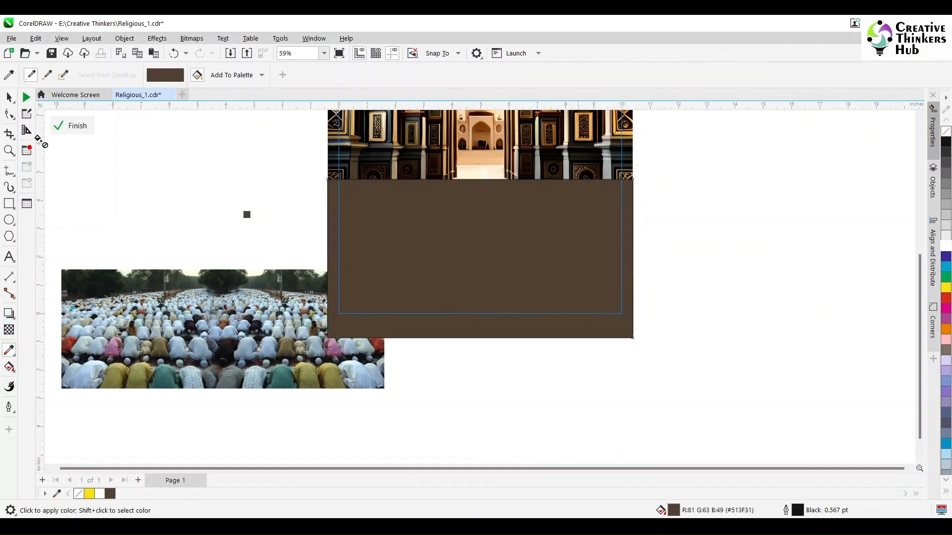
click(9, 97)
- Place the crowd photo over the archway's floor behind the brown rectangle and set the rectangle's transparency merge mode to Multiply
click(183, 311)
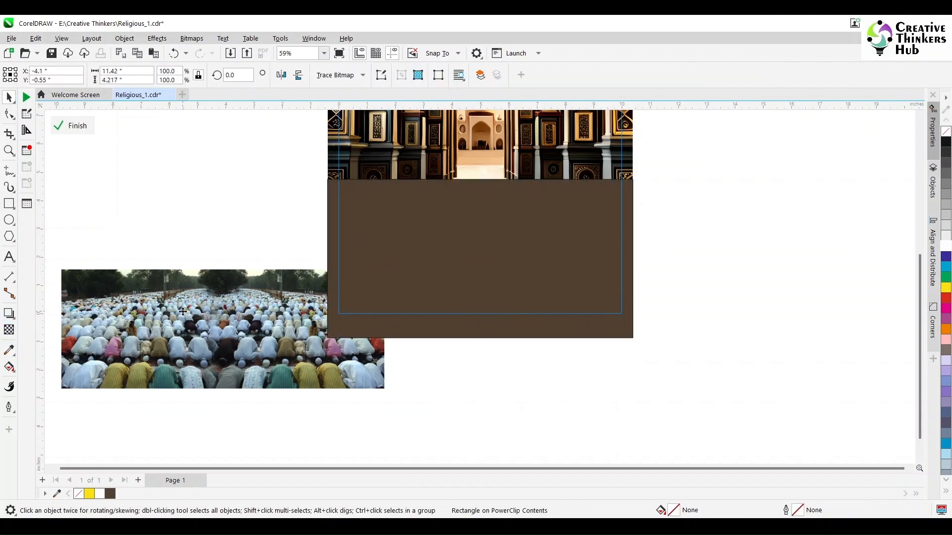
drag(183, 312, 443, 249)
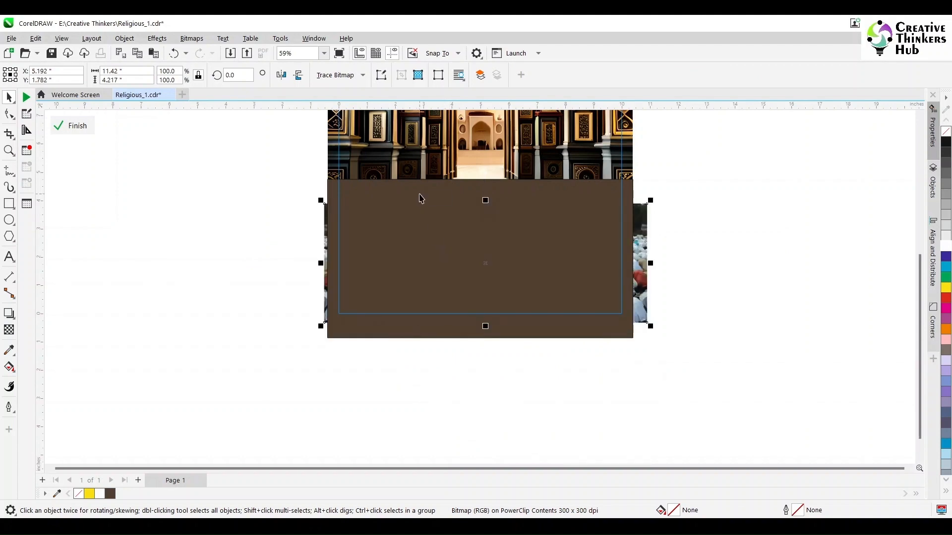
click(421, 190)
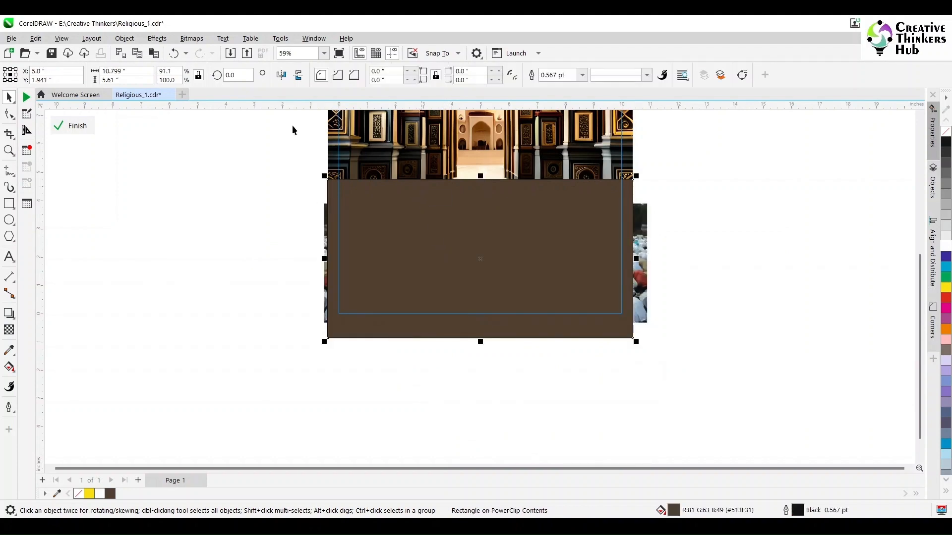
click(10, 331)
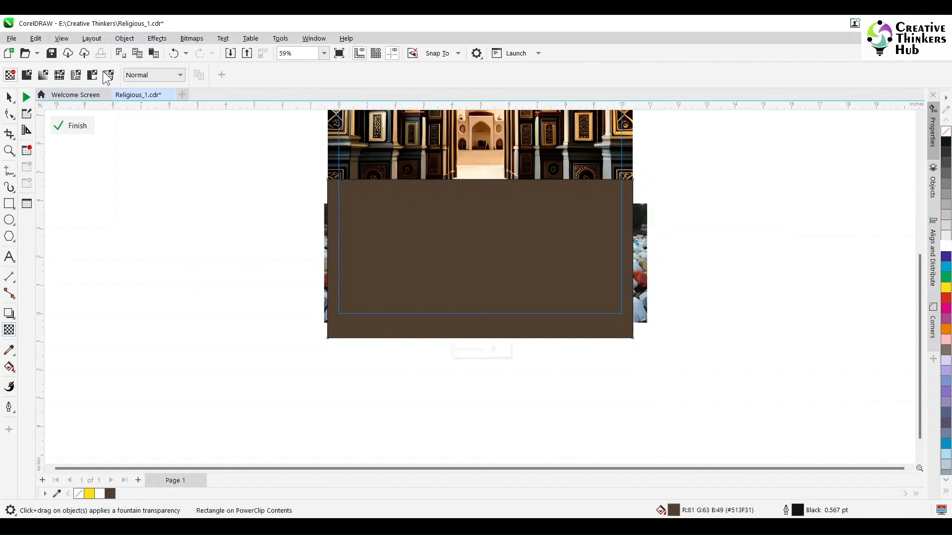
click(153, 75)
click(139, 136)
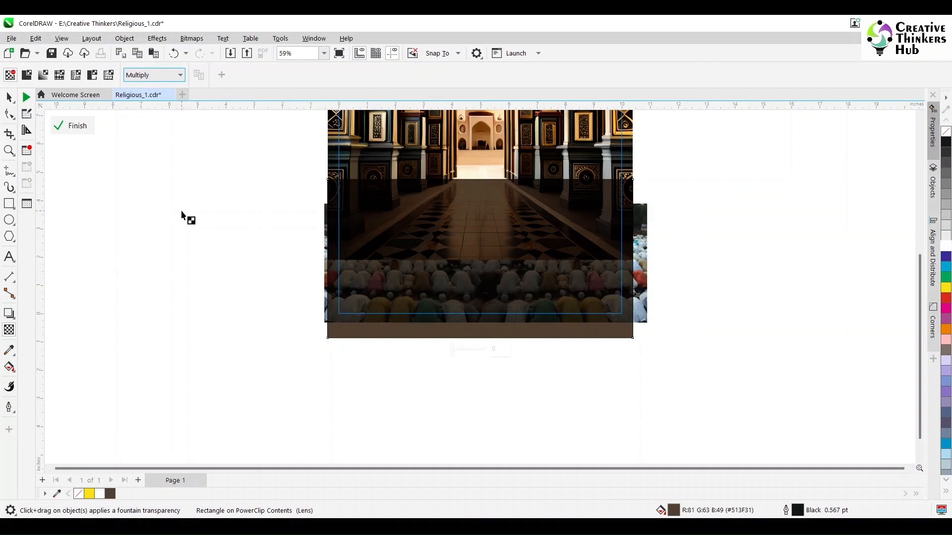
click(8, 99)
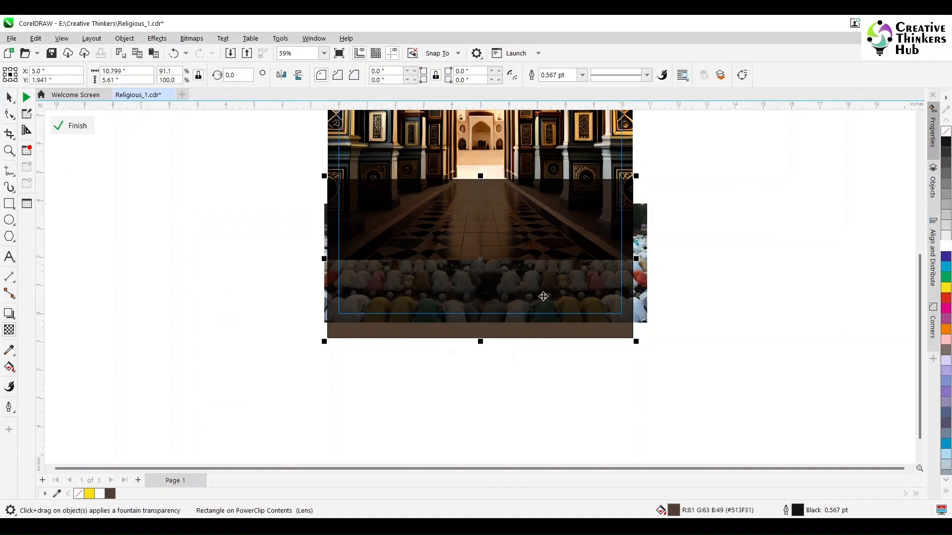
- Convert the crowd photo and the brown rectangle together into a single bitmap
shift+click(644, 319)
click(192, 39)
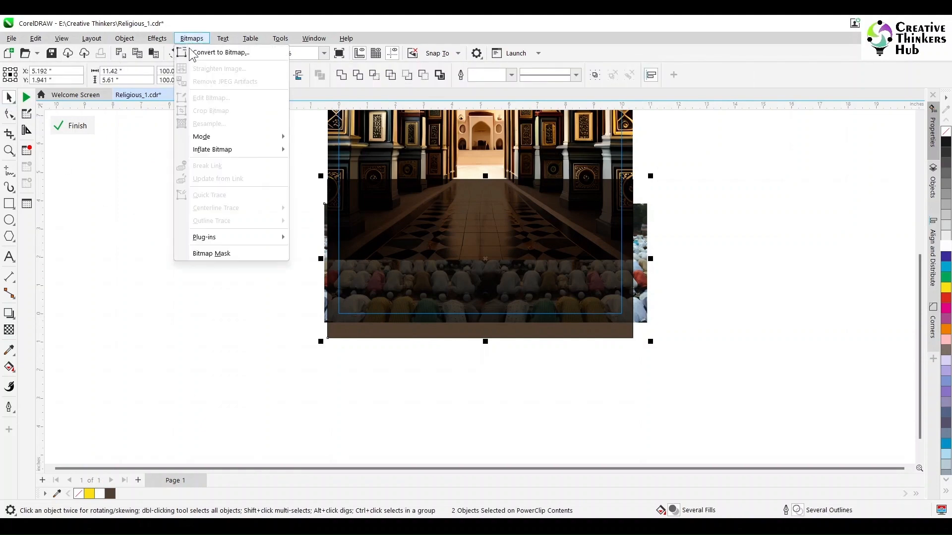
click(193, 52)
click(491, 337)
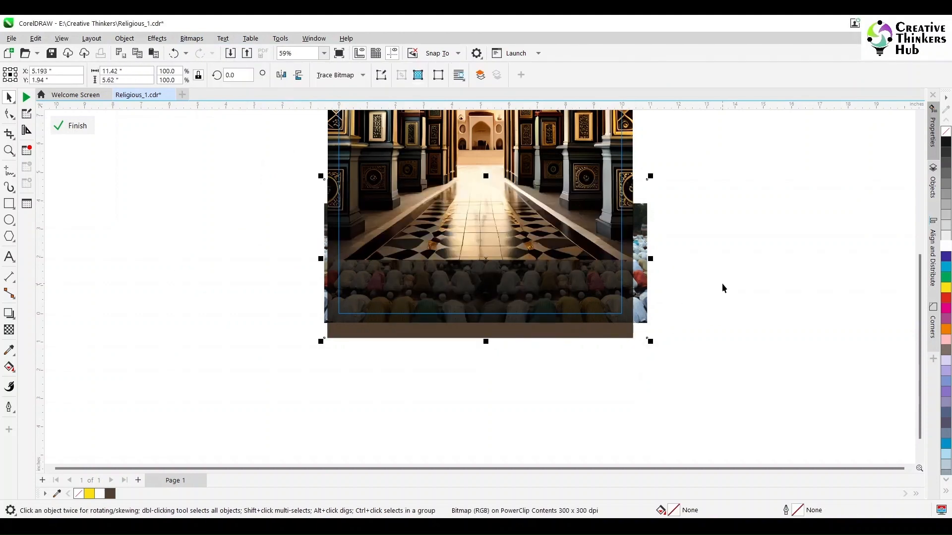
- Fade the darkened crowd bitmap's upper edge into the floor with a vertical fountain transparency and finish editing the PowerClip
click(9, 330)
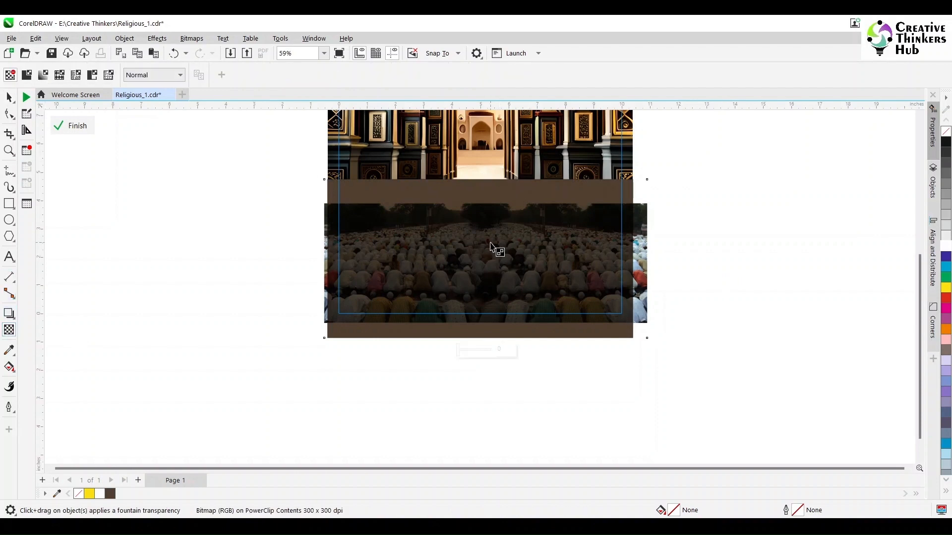
drag(486, 226, 488, 251)
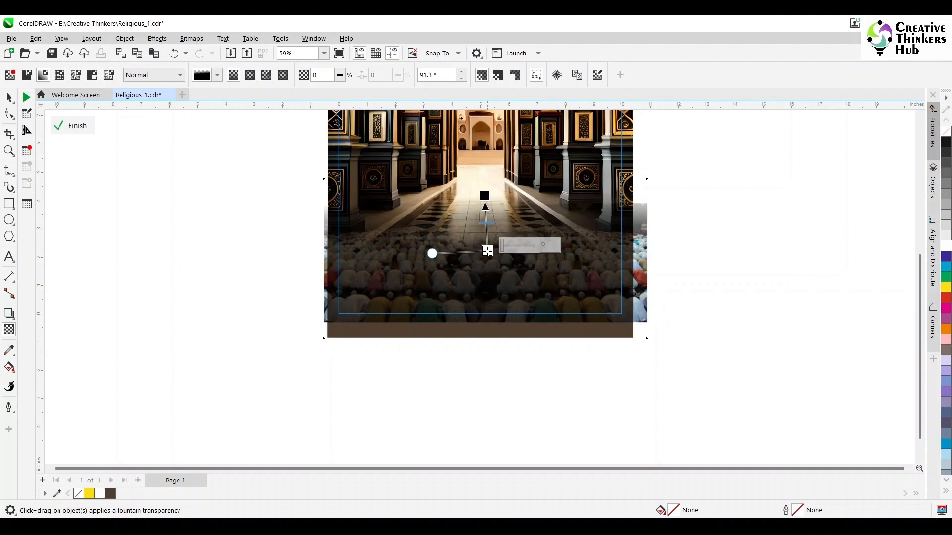
click(64, 124)
key(space)
scroll(743, 291, up, 3)
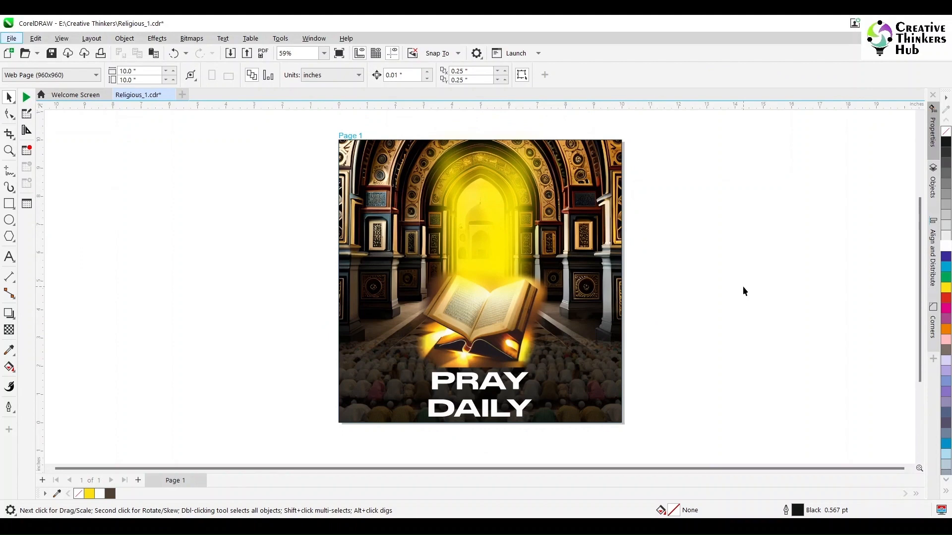
- Add a second R to PRAY in the Stretch Pro text to form a stretched R
click(502, 393)
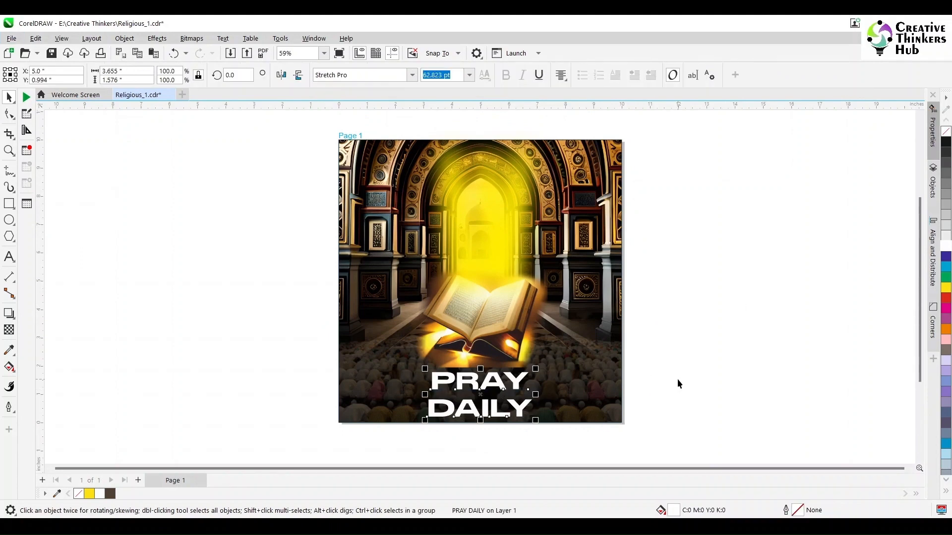
click(9, 257)
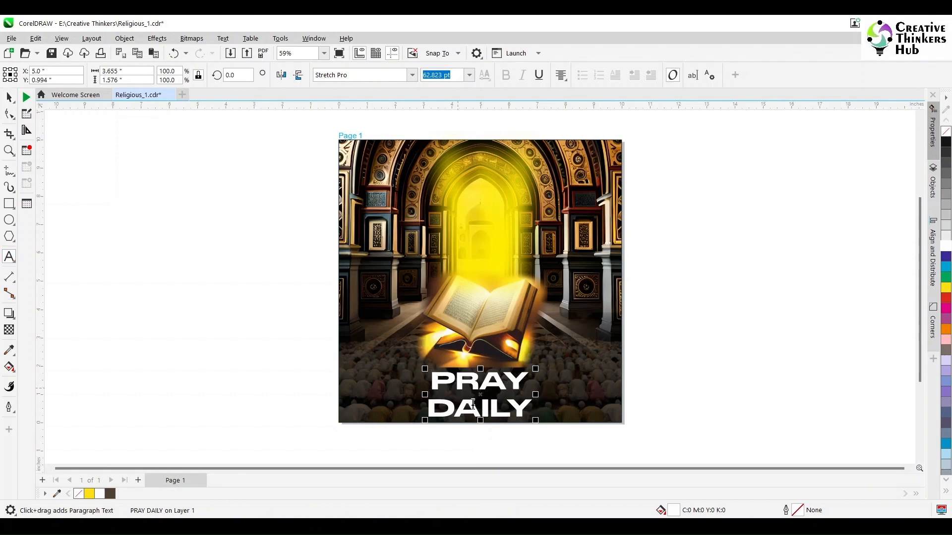
click(479, 387)
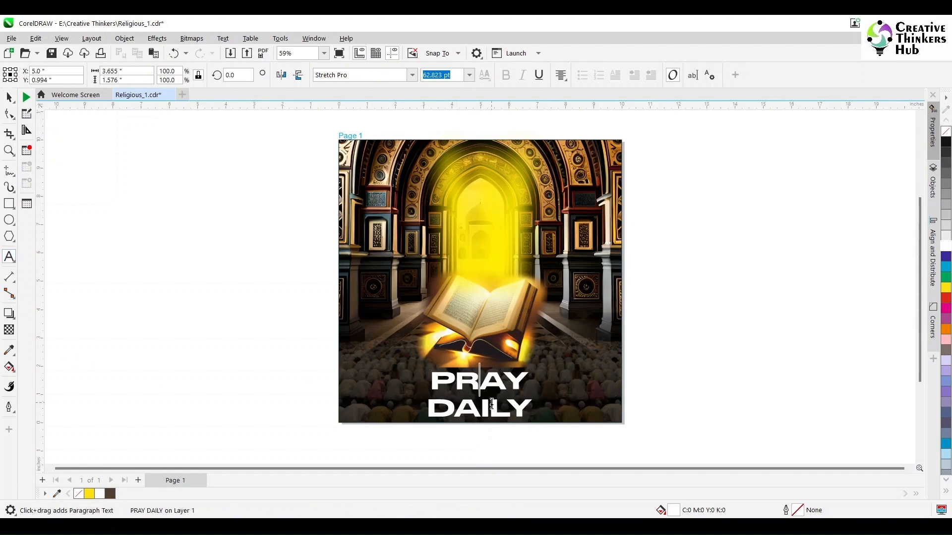
text(R)
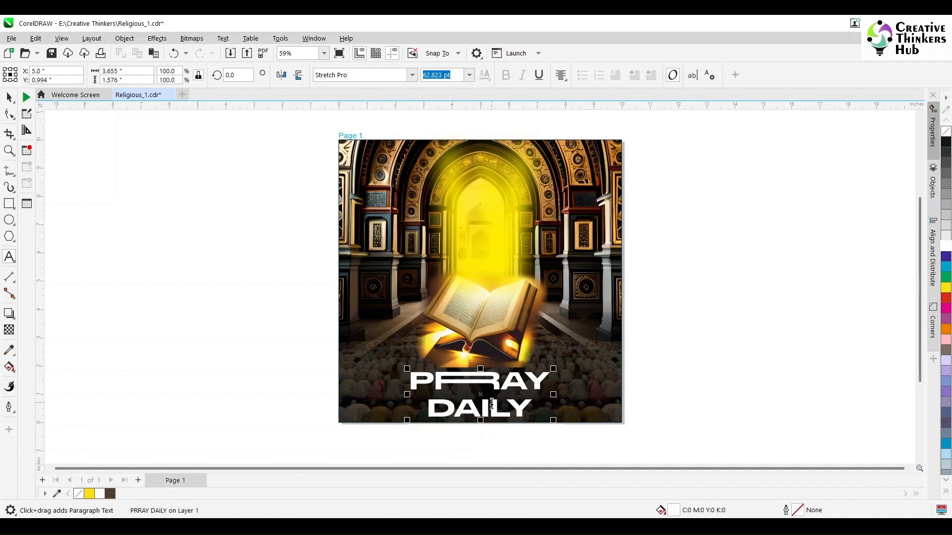
- Split DAILY into its own text object, place it centred under PRAY and enlarge it to match that word's width of about 4.916 in
drag(429, 409, 538, 409)
key(ctrl+c)
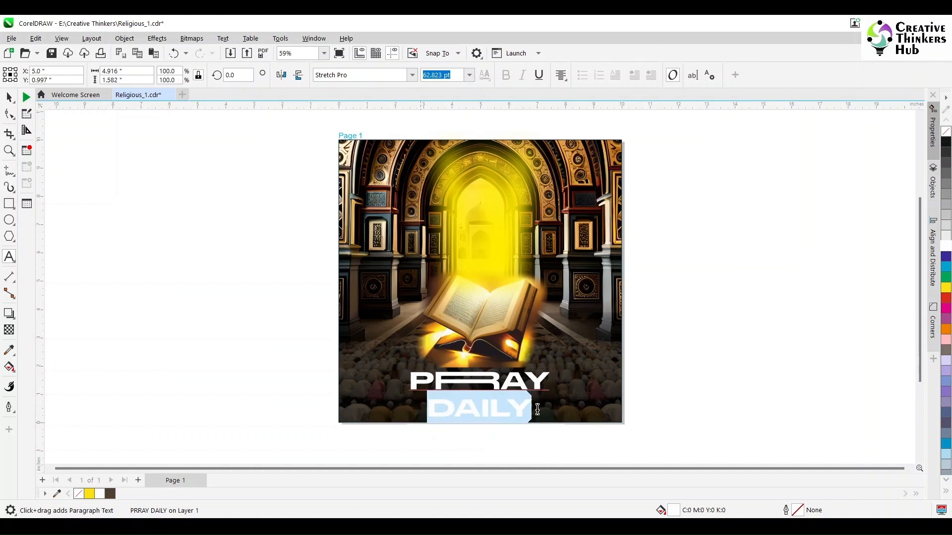
key(Delete)
click(733, 358)
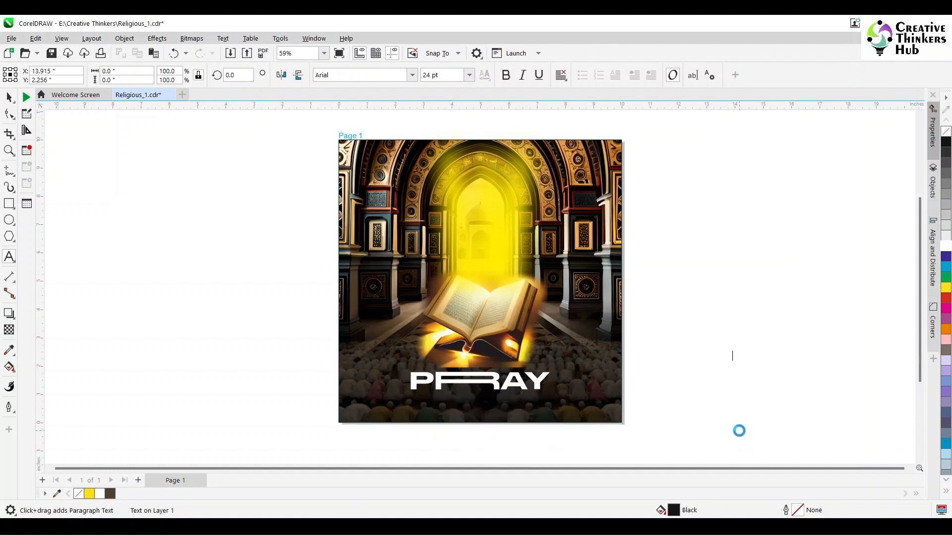
key(ctrl+v)
click(9, 96)
drag(734, 352, 459, 402)
drag(515, 417, 551, 425)
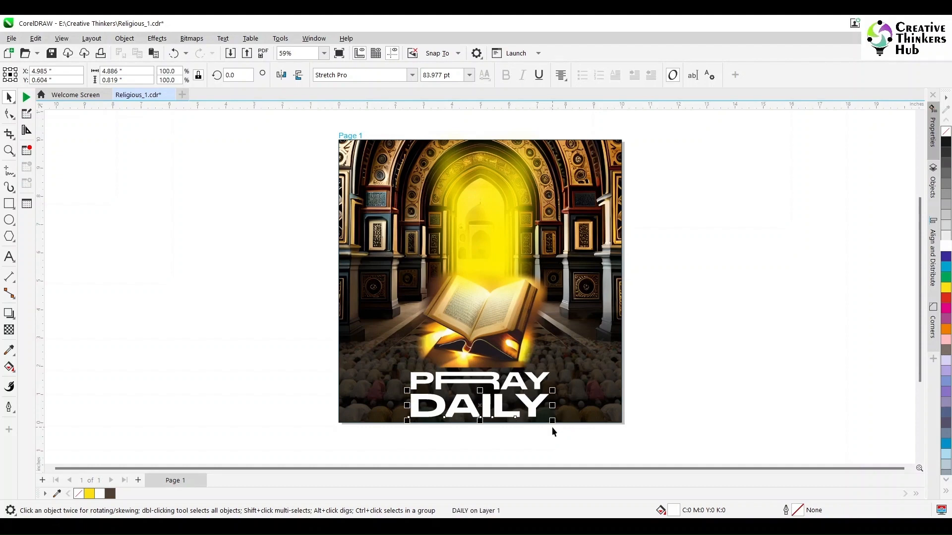
click(722, 394)
- Try stretched A, I and L variants in DAILY by doubling each letter, undoing every trial
click(9, 257)
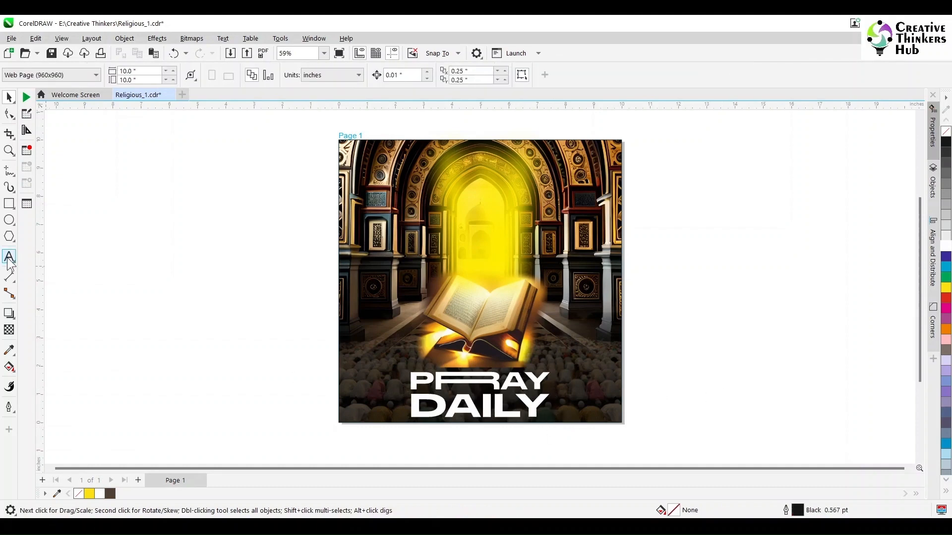
click(482, 407)
text(A)
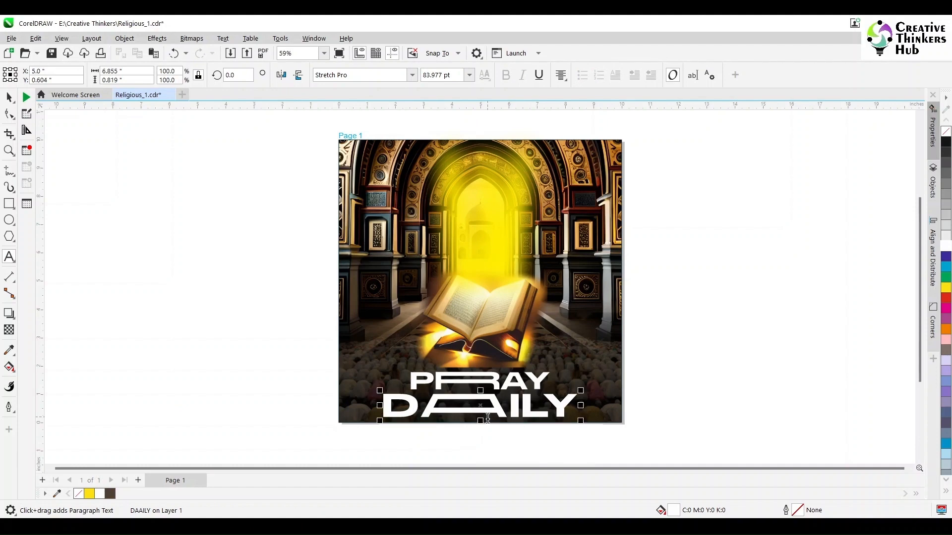
key(ctrl+z)
text(I)
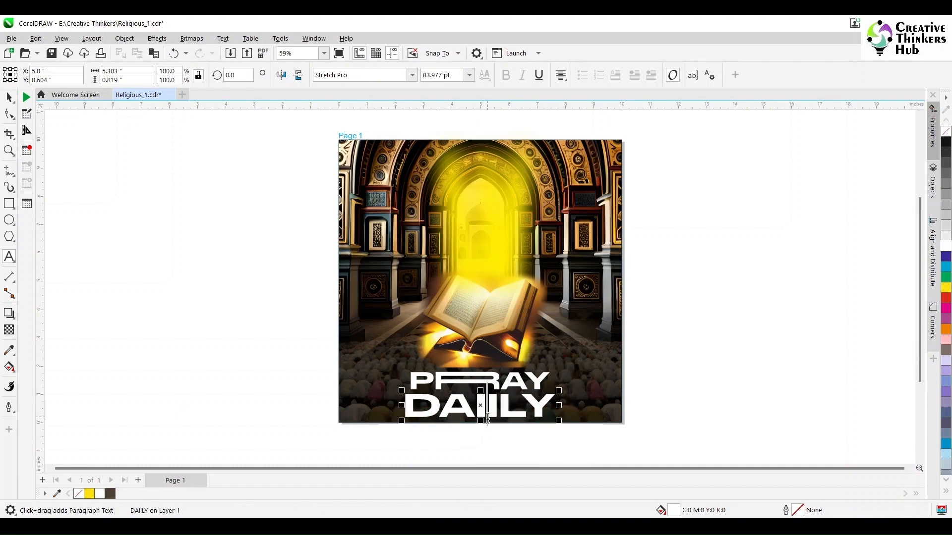
key(ctrl+z)
text(I)
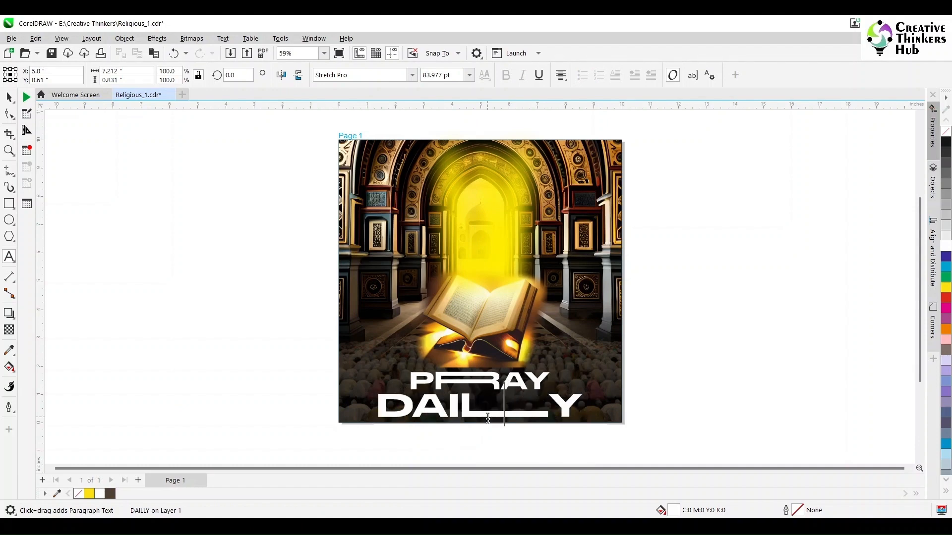
key(ctrl+z)
click(9, 98)
click(303, 368)
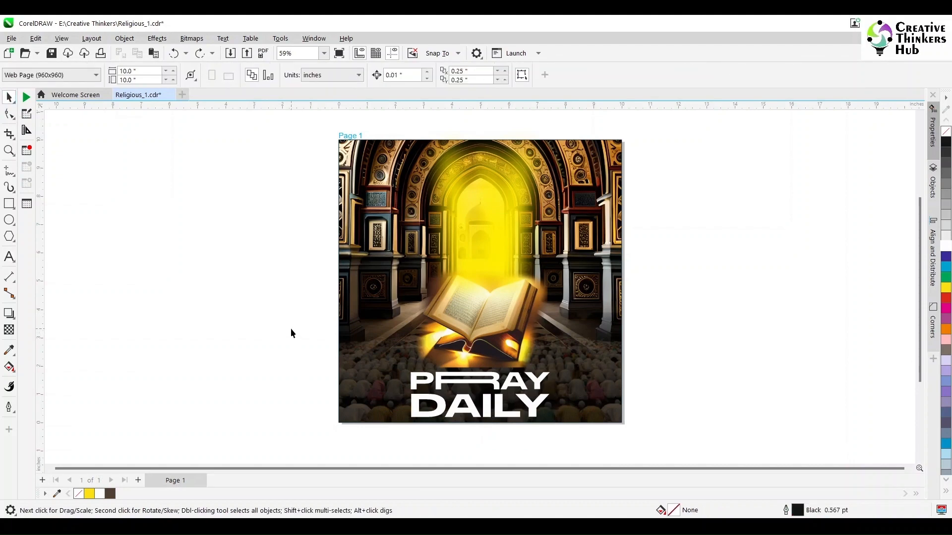
key(alt)
key(F8)
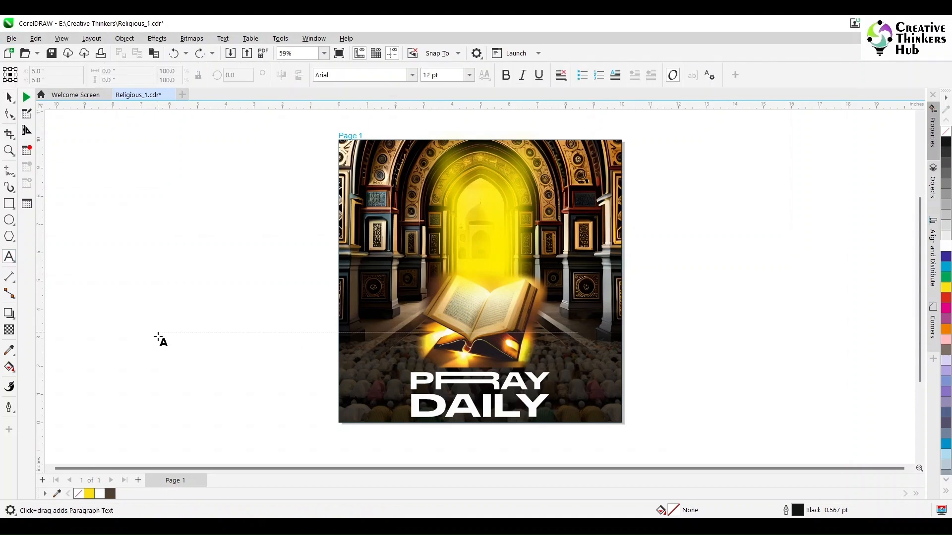
click(9, 97)
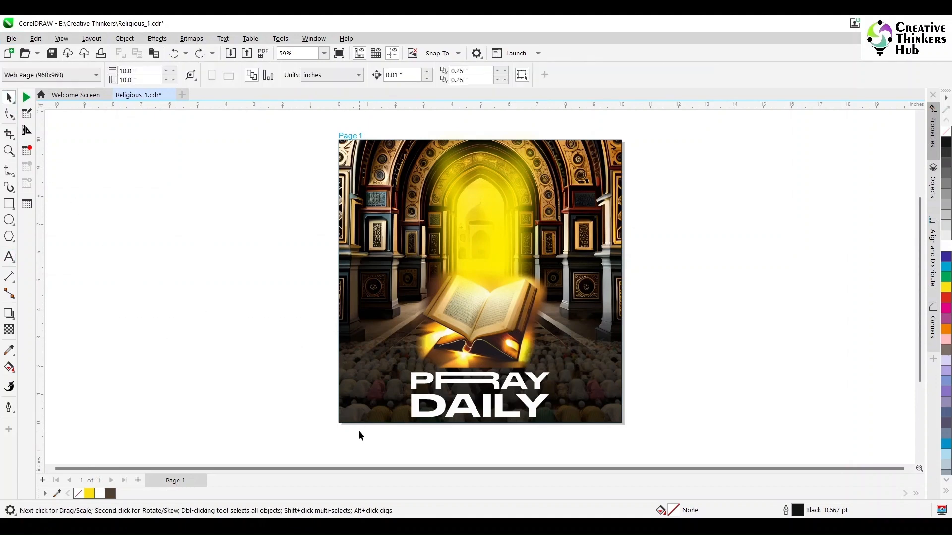
- Move the yellow glow, the Quran and the PRAY and DAILY texts slightly upward together
click(477, 333)
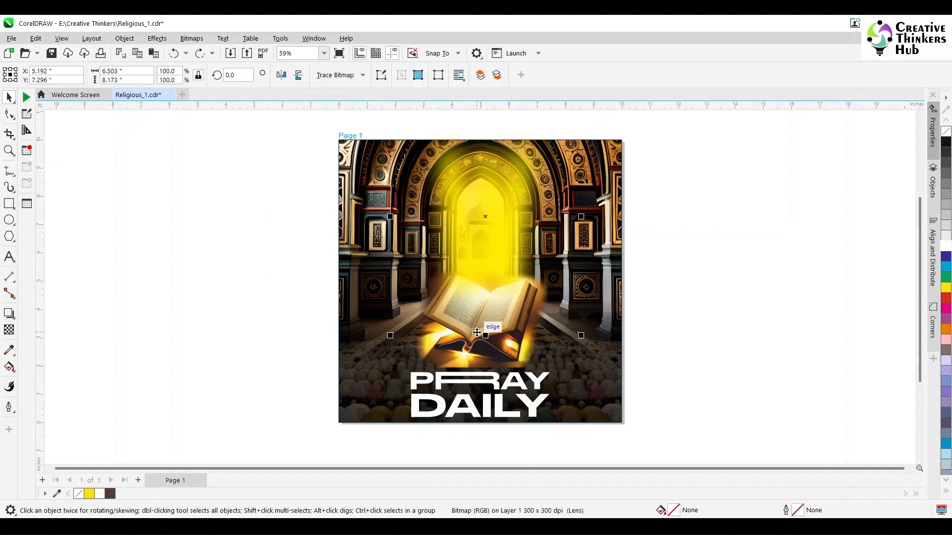
shift+click(486, 364)
shift+click(485, 381)
shift+click(489, 410)
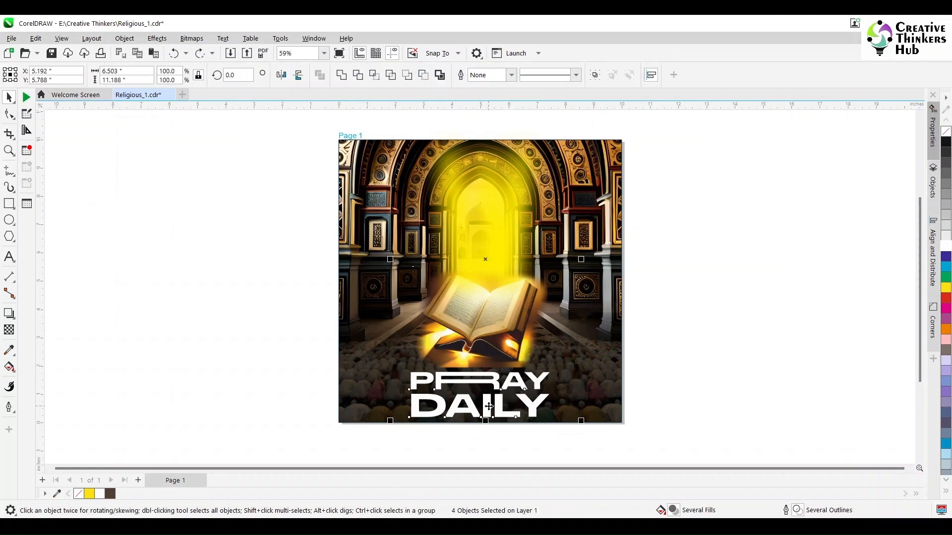
drag(489, 407, 489, 395)
click(384, 443)
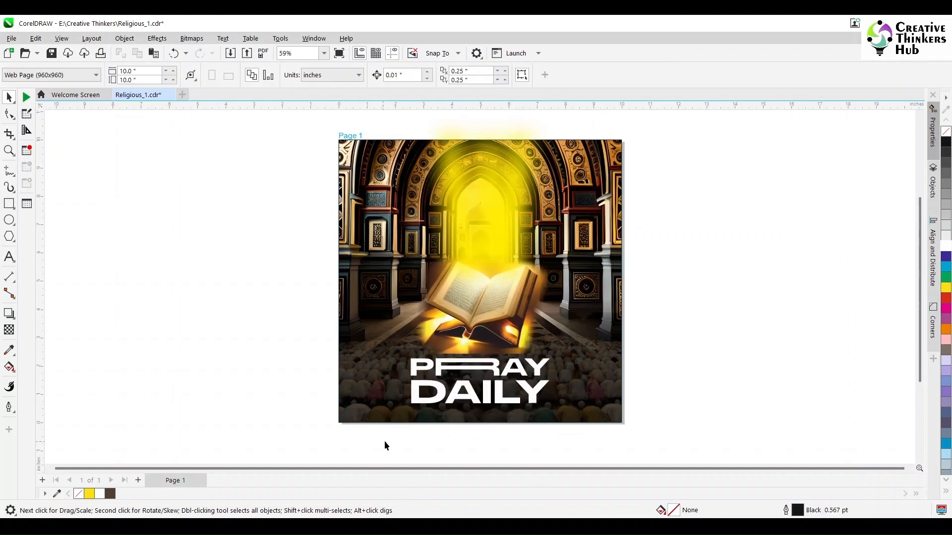
- Scale PRAY and DAILY down together to about 4.187 in wide and move them up close beneath the Quran
drag(383, 443, 588, 350)
drag(554, 408, 548, 402)
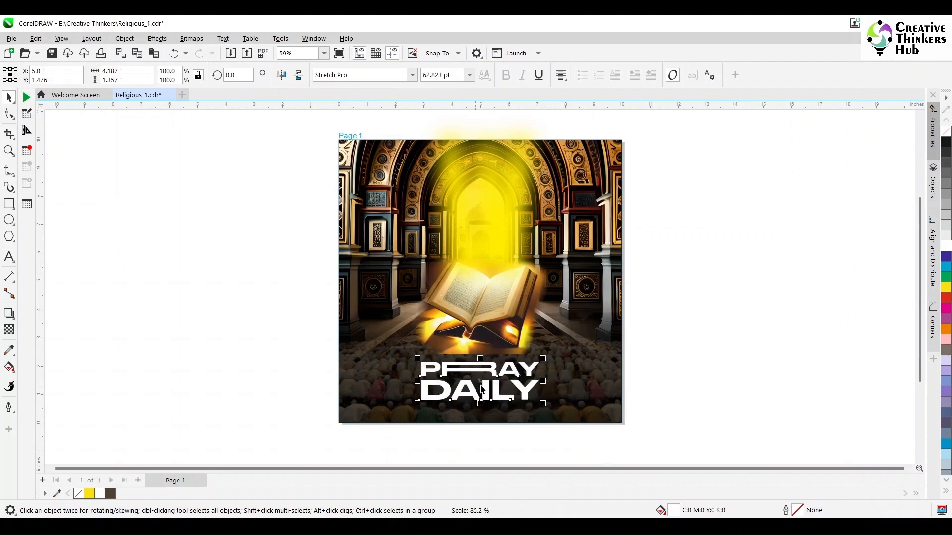
drag(480, 389, 483, 380)
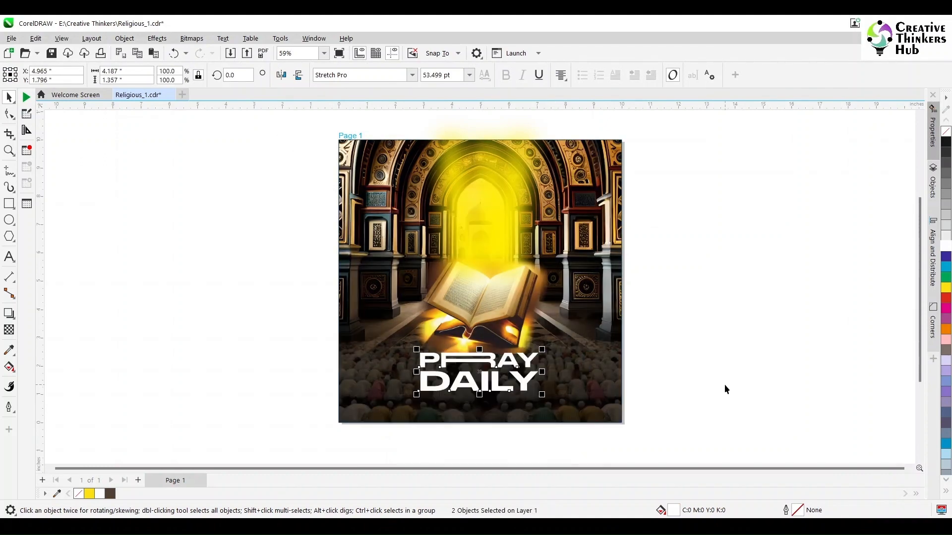
click(724, 385)
- Add the artistic text "In interest of reaching the grater lord" in the empty area beside the page
key(F8)
click(147, 350)
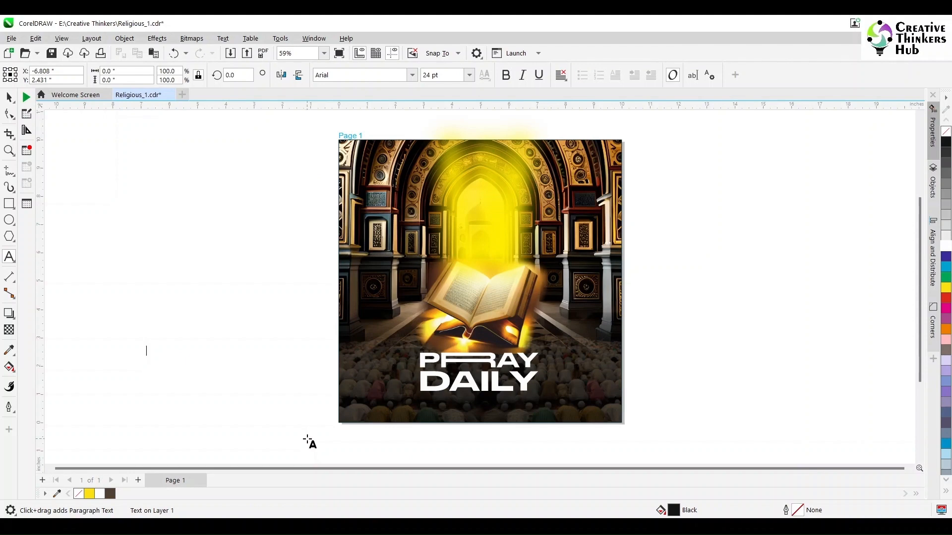
text(In Interest of reaching)
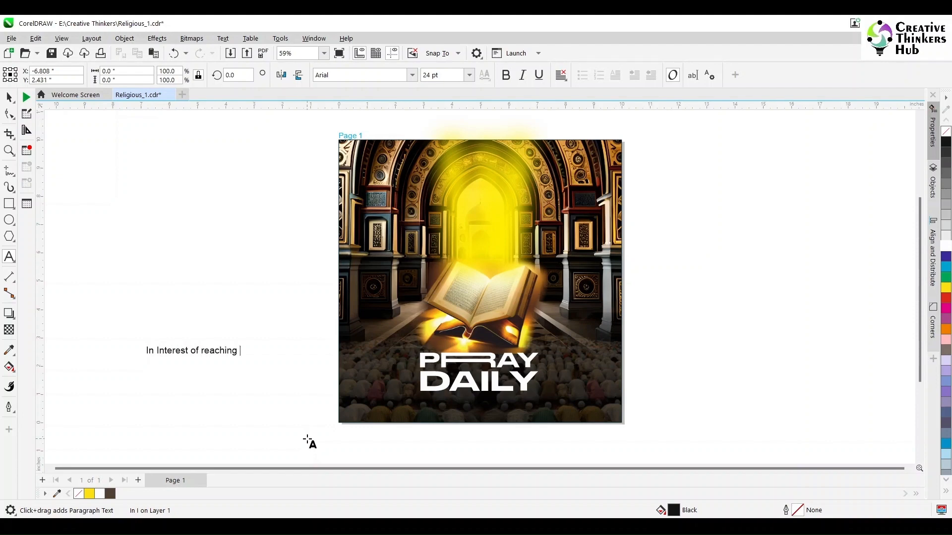
key(Left)
key(Left)
key(Left)
key(Left)
key(BackSpace)
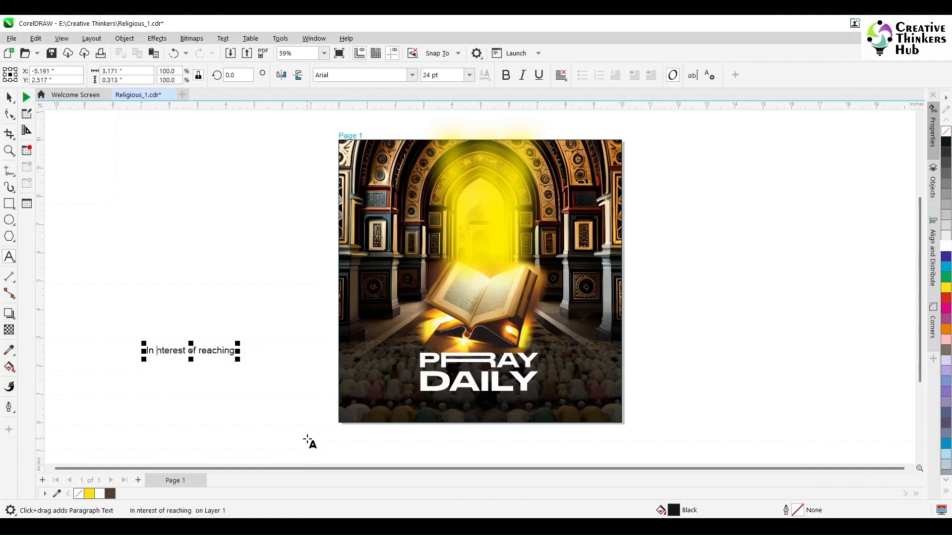
text(i)
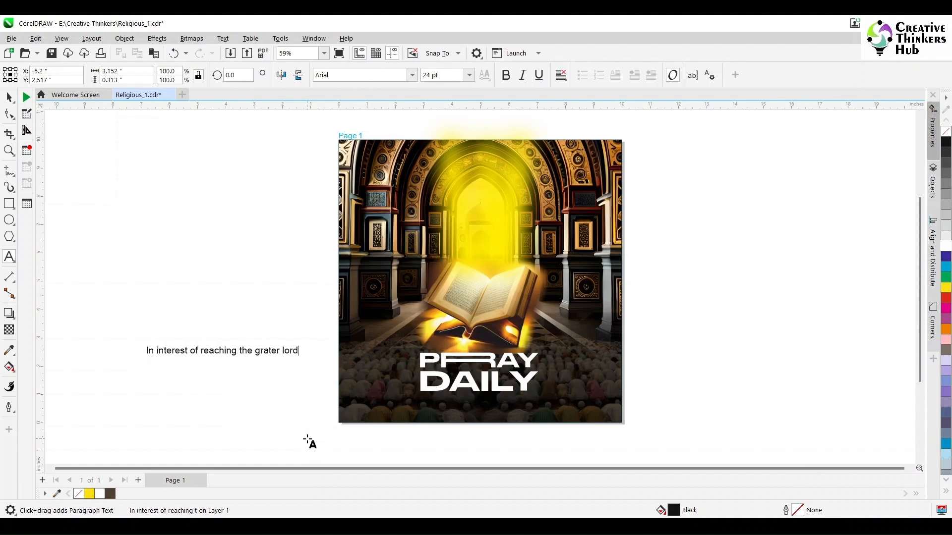
key(ctrl+space)
- Set the tagline in white Arial Rounded MT Bold and centre it horizontally on the artwork beneath DAILY
click(411, 75)
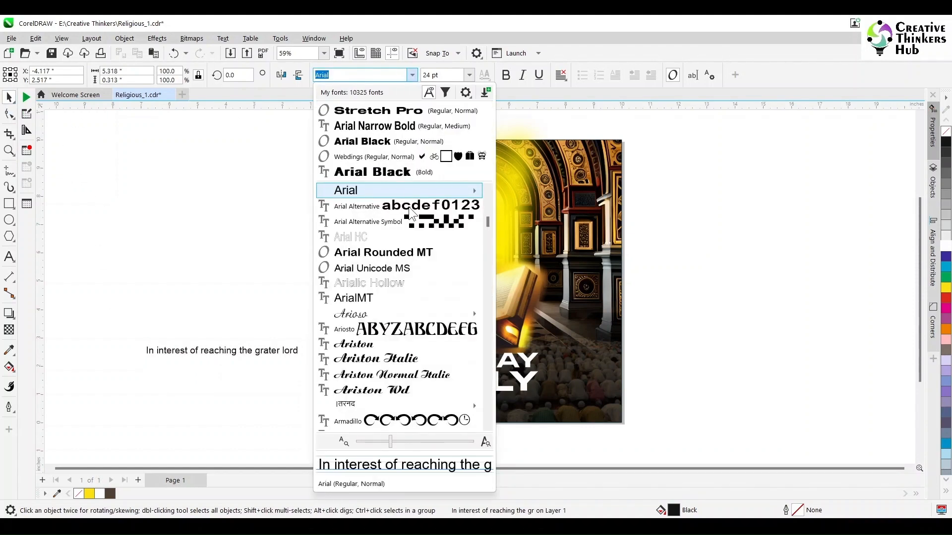
click(392, 252)
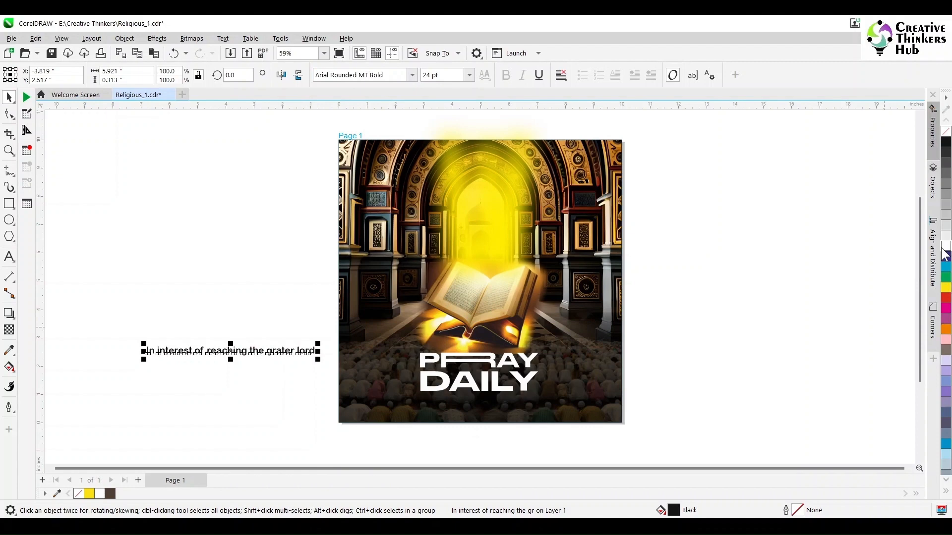
drag(253, 350, 480, 412)
shift+click(592, 385)
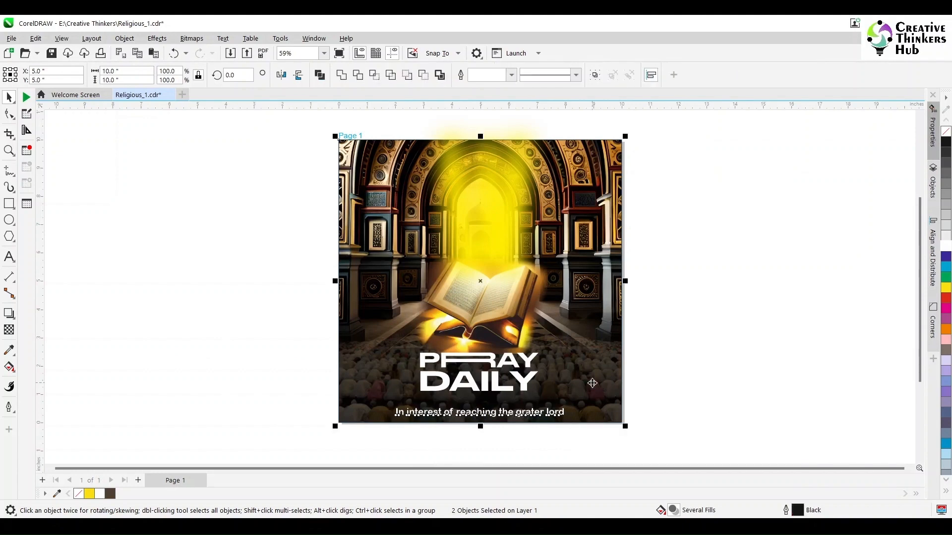
click(696, 383)
- Align DAILY, PRAY and the Quran horizontally to the centre of the yellow glow
click(452, 389)
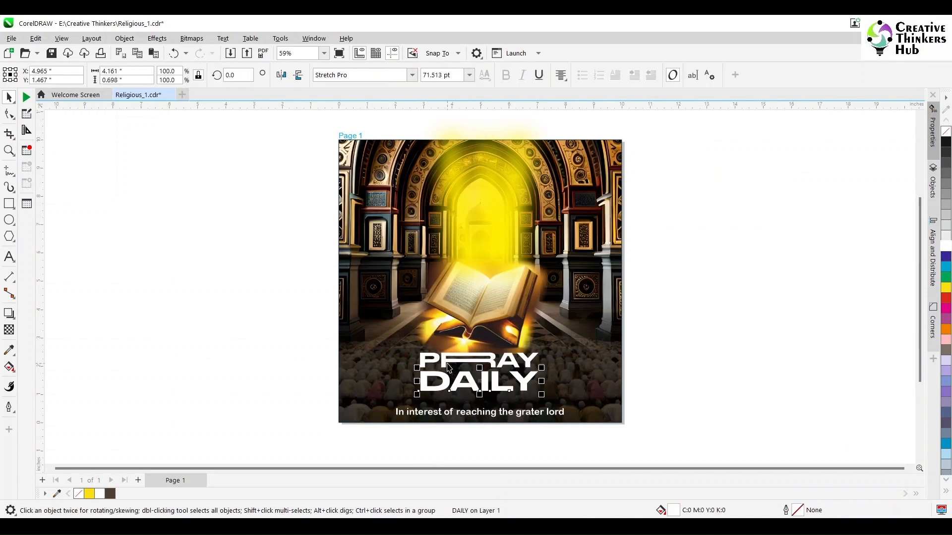
shift+click(447, 364)
shift+click(454, 305)
shift+click(462, 220)
key(c)
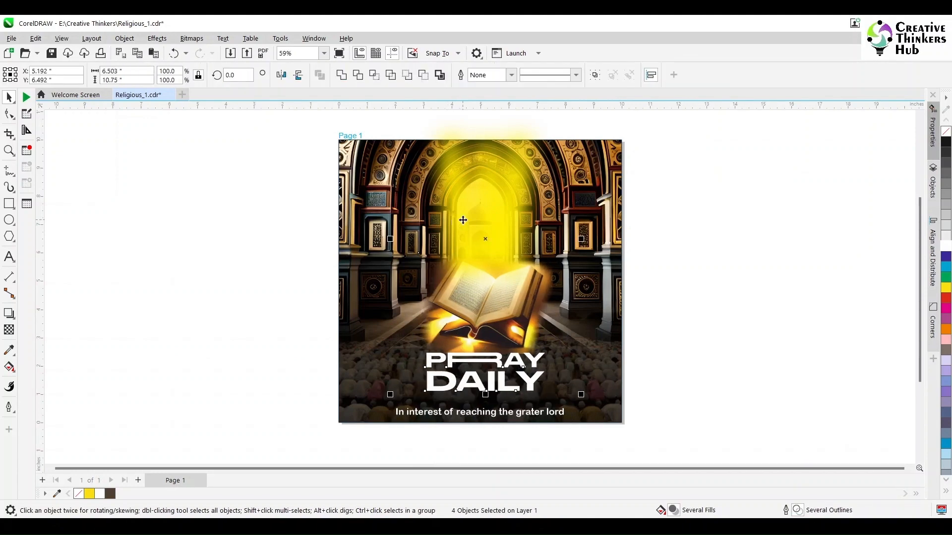
click(742, 307)
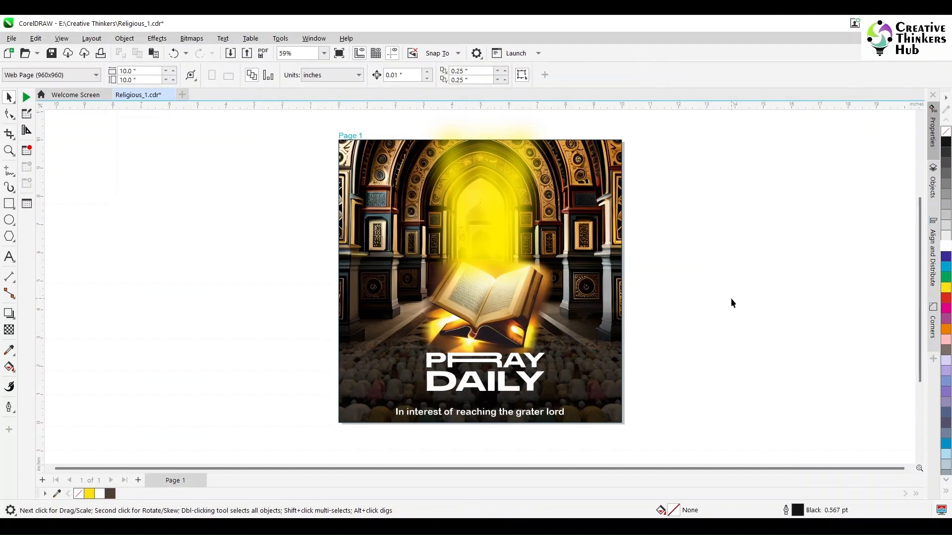
- Duplicate Page 1 after itself, copying its layers and their contents
right_click(179, 480)
click(229, 447)
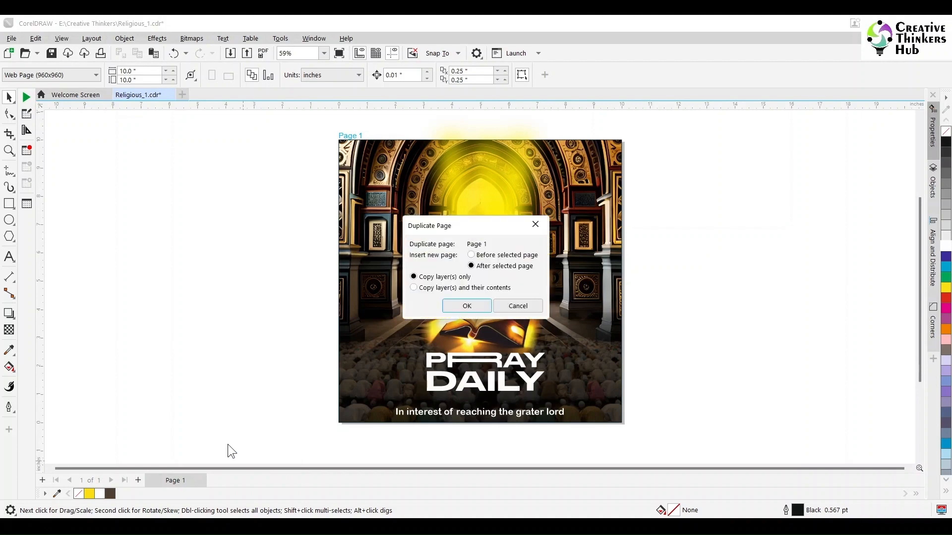
click(467, 306)
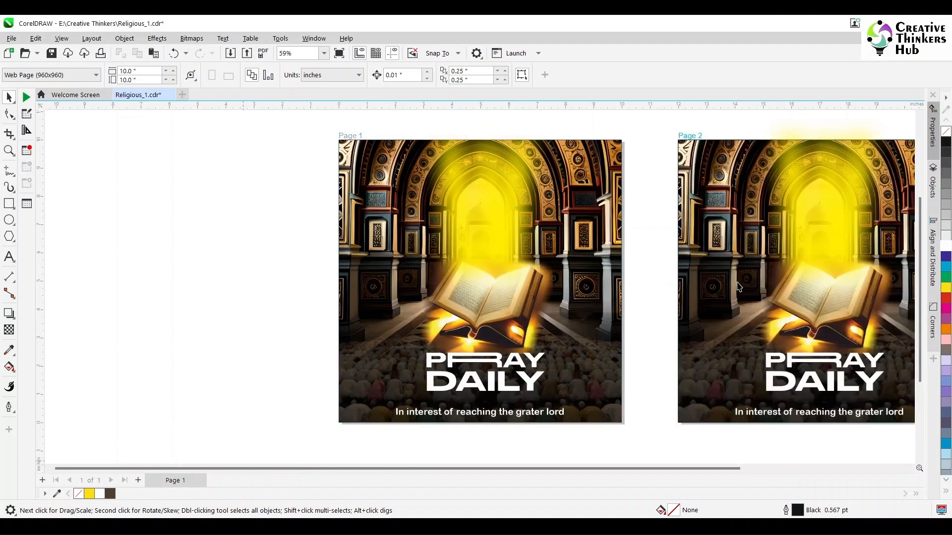
click(739, 286)
drag(569, 466, 635, 465)
click(821, 329)
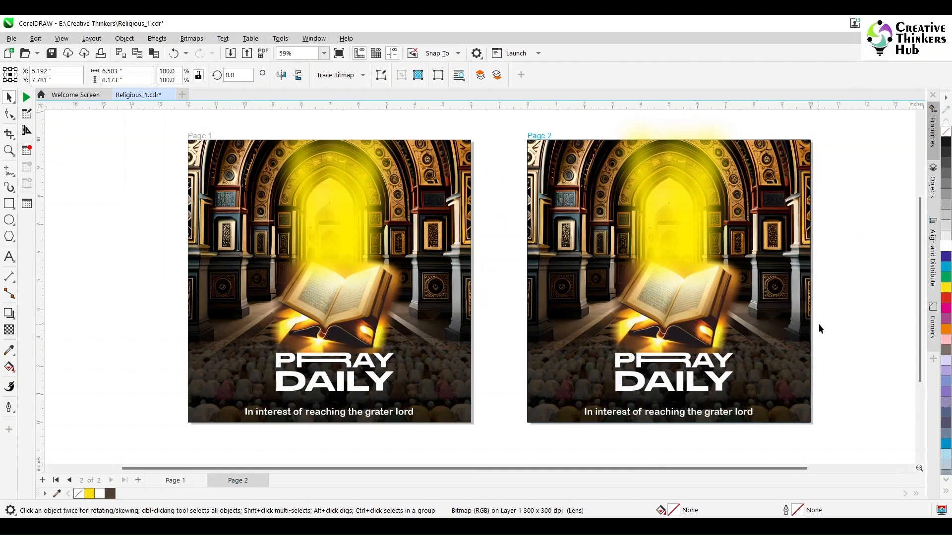
- On Page 2, delete the Quran and move the yellow glow off the page into the empty area beside it
click(691, 320)
key(Delete)
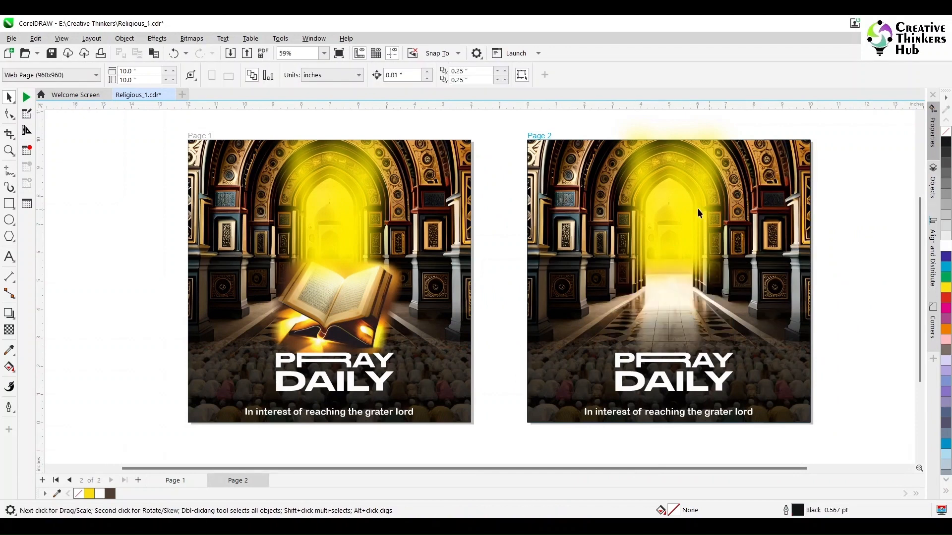
click(687, 208)
drag(686, 206, 891, 218)
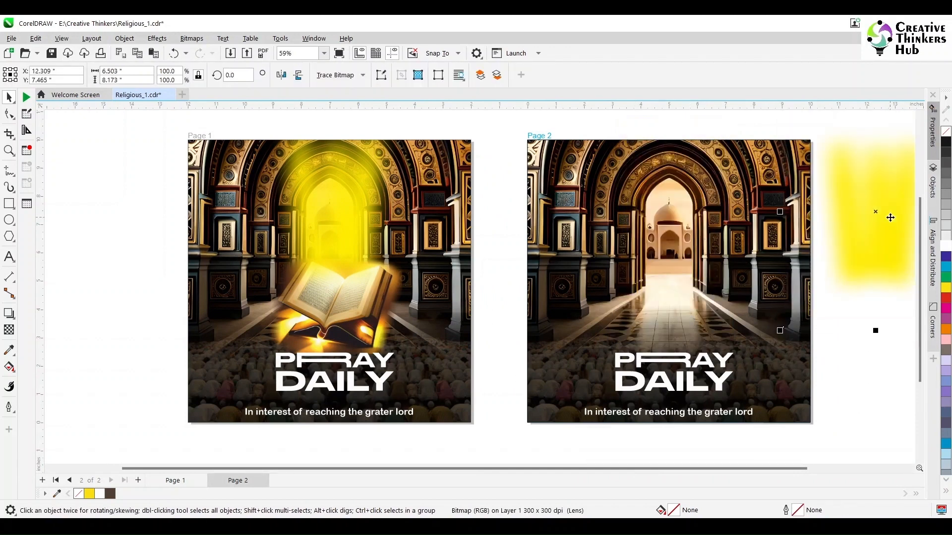
click(141, 236)
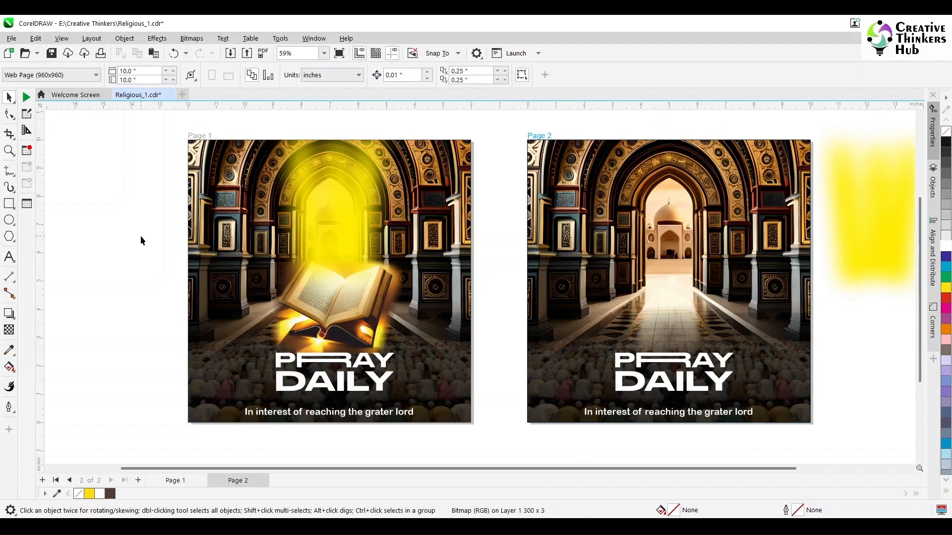
- Switch to the Religious Art folder and bring the cut-out "boy praying (2)" image with the faded oval edge into Page 2
key(alt+Tab)
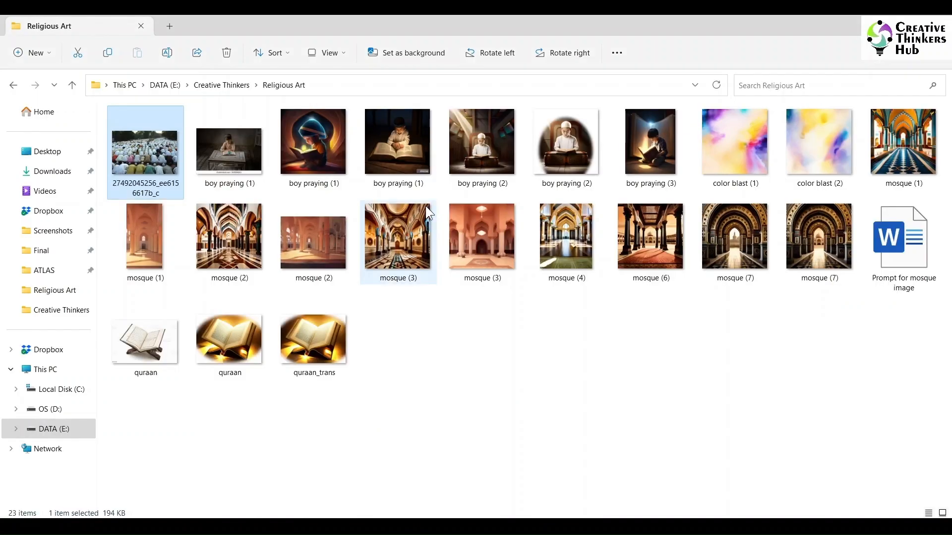
click(572, 157)
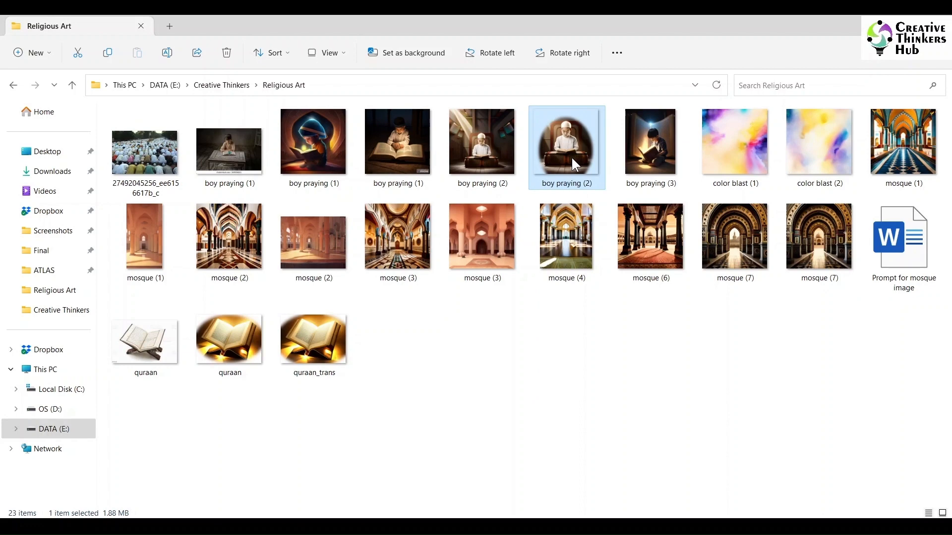
drag(572, 155, 647, 264)
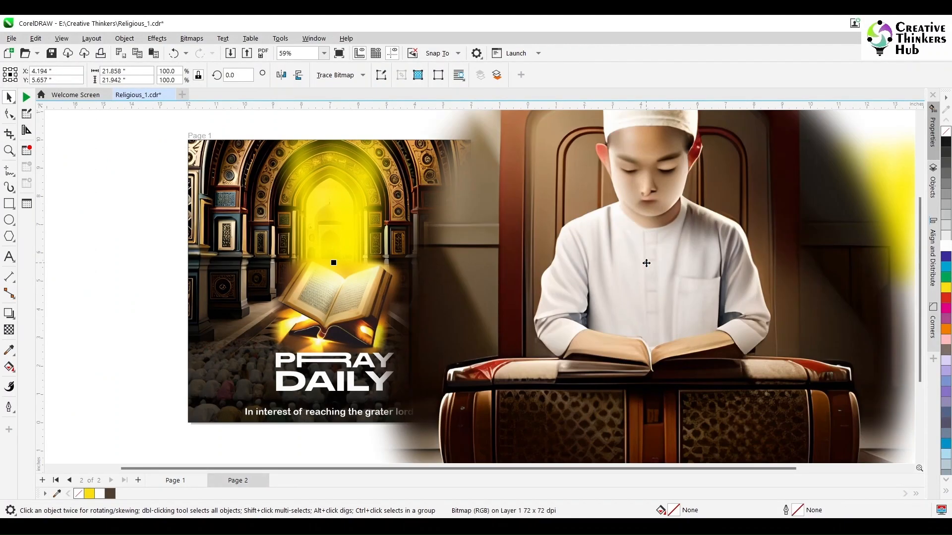
key(shift+F2)
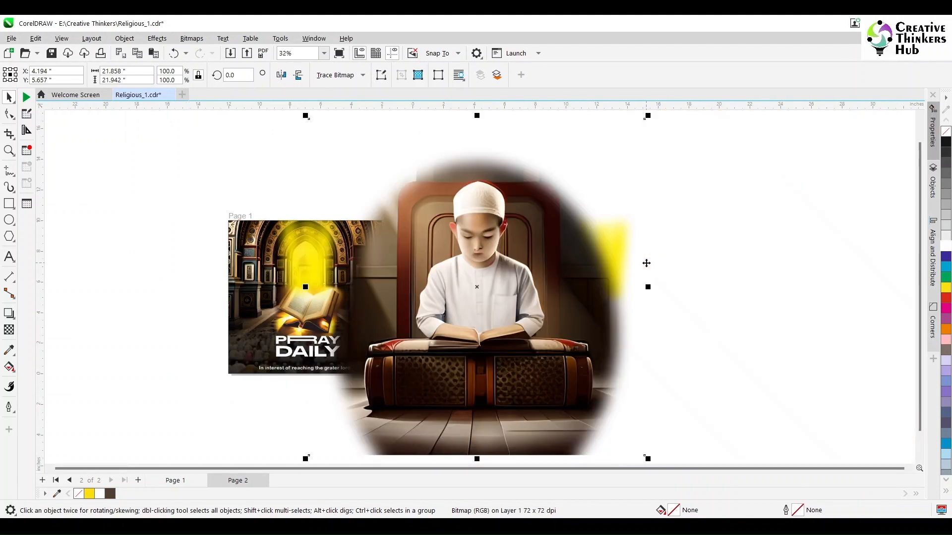
- Return to the Religious Art folder and examine the boy praying and crowd pictures in the image viewer
key(alt+Tab)
double_click(402, 136)
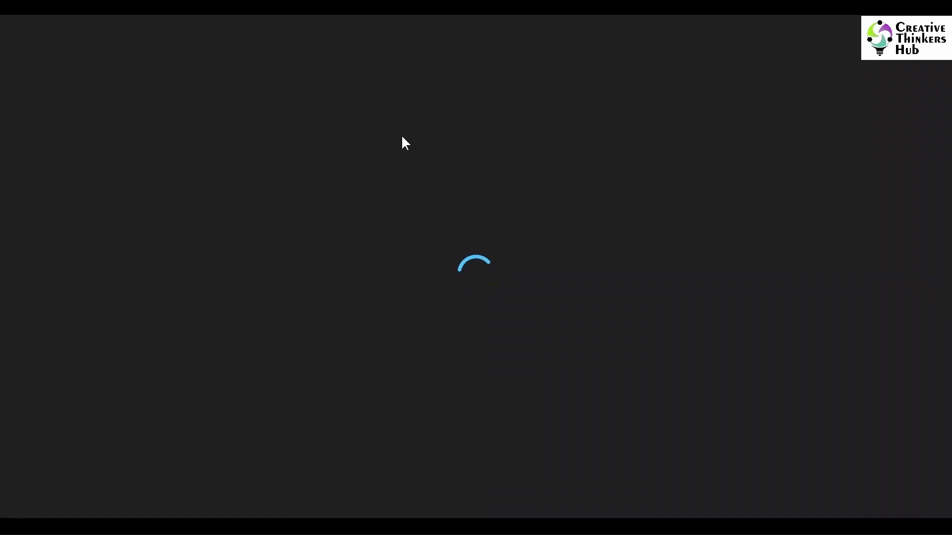
key(Left)
key(Left)
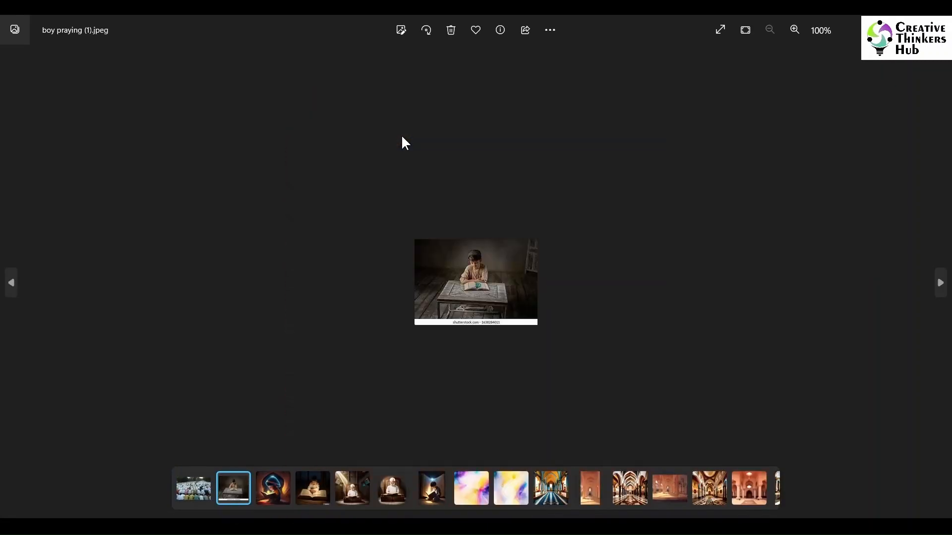
key(Right)
key(Right)
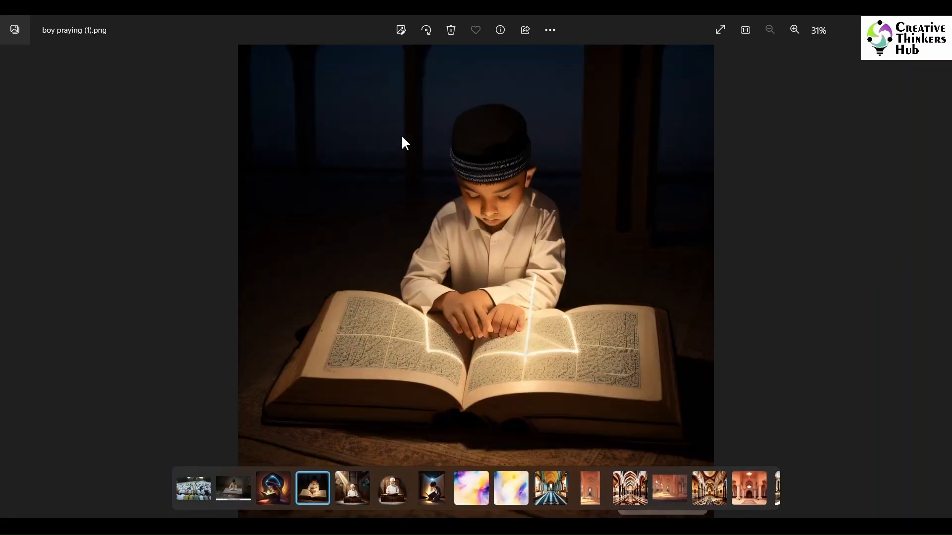
key(Right)
key(Left)
key(Left)
key(Left)
key(Left)
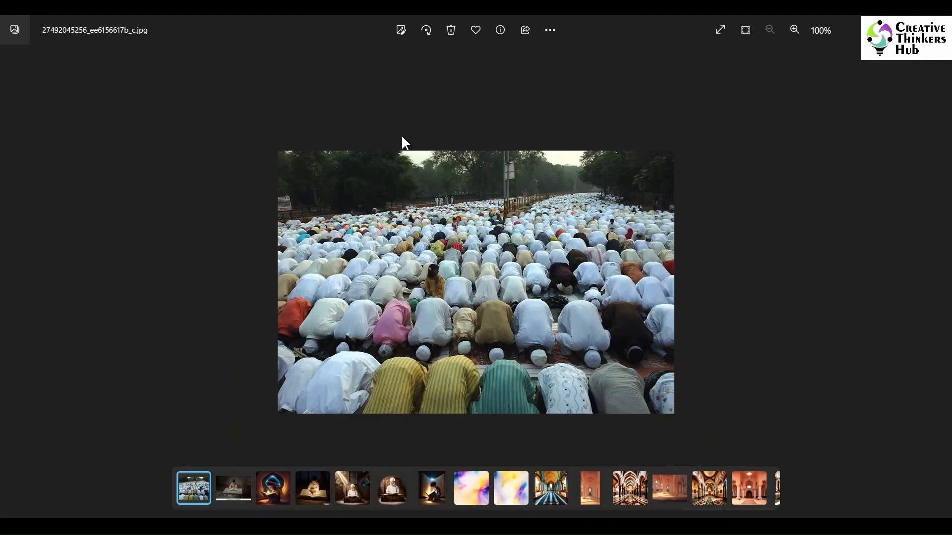
click(938, 24)
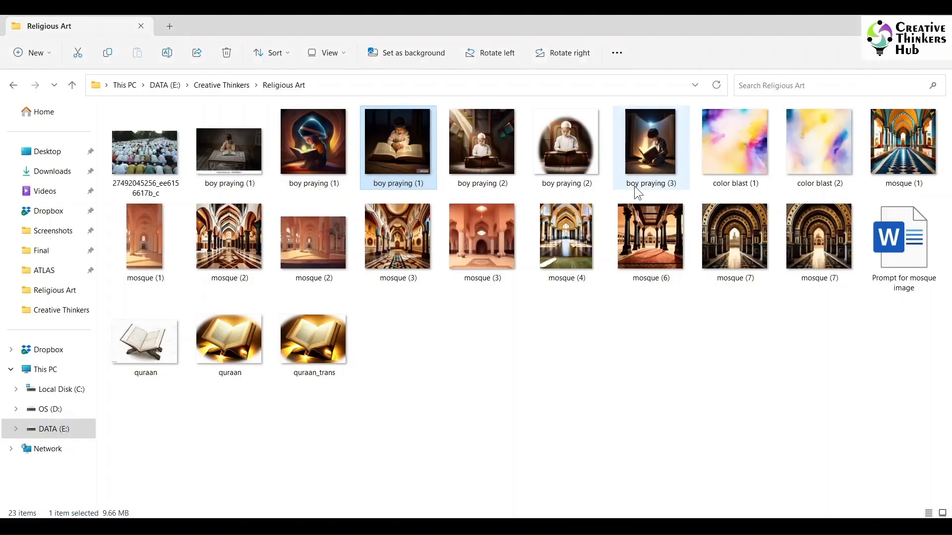
click(456, 326)
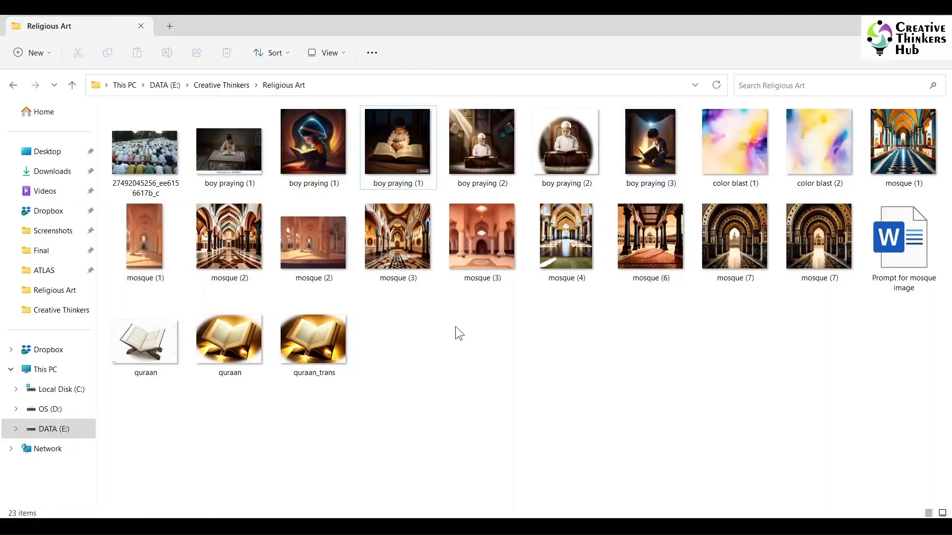
- Switch to the Pexels page in the web browser and search its photos for "boy looking into the camera"
click(682, 432)
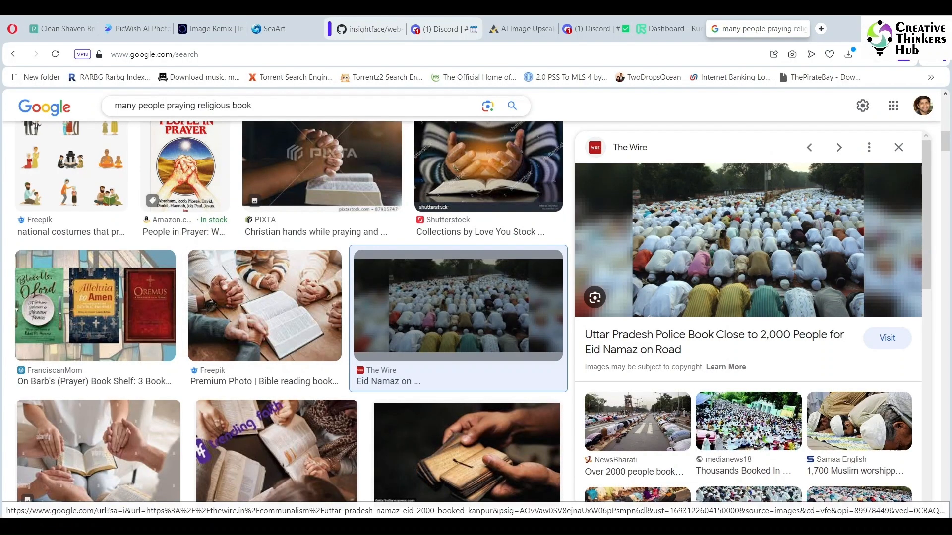
triple_click(263, 106)
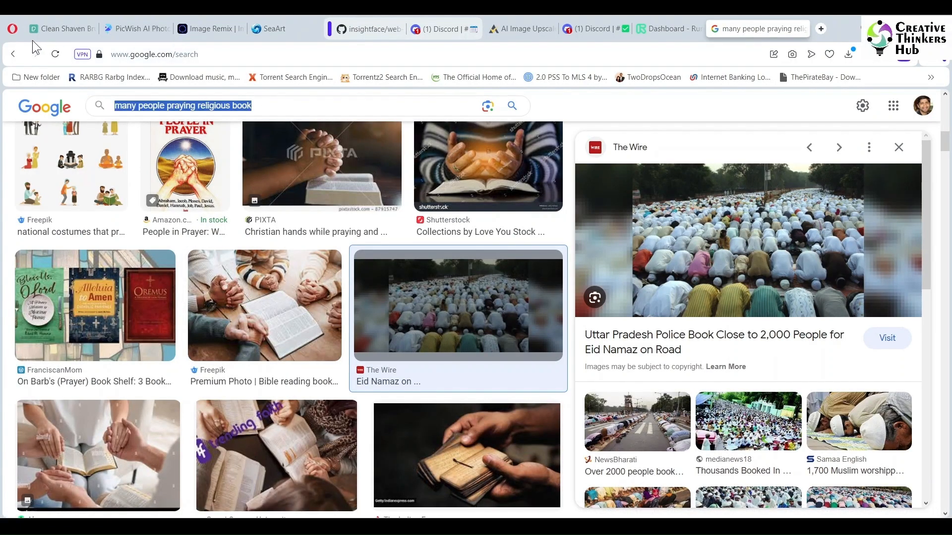
click(52, 28)
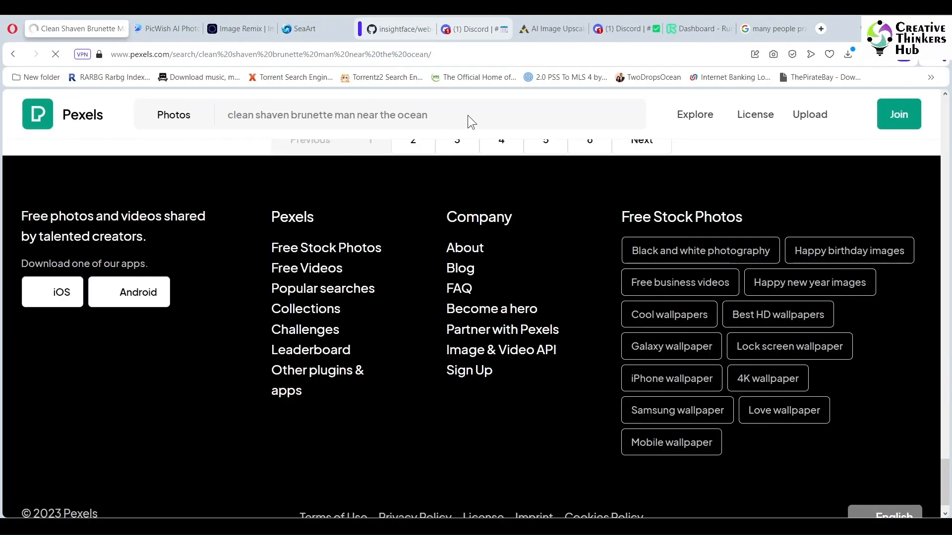
click(457, 113)
triple_click(447, 110)
text(boy)
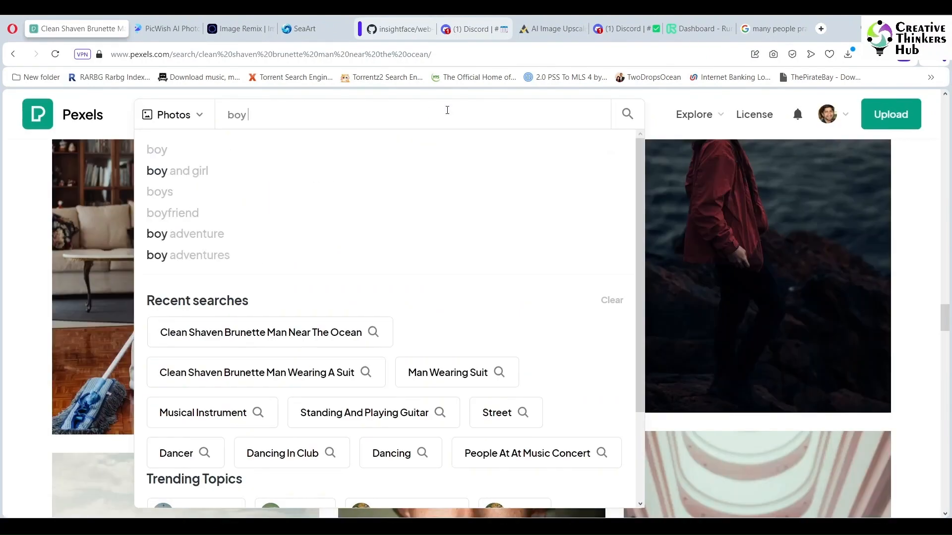
text( looking into t)
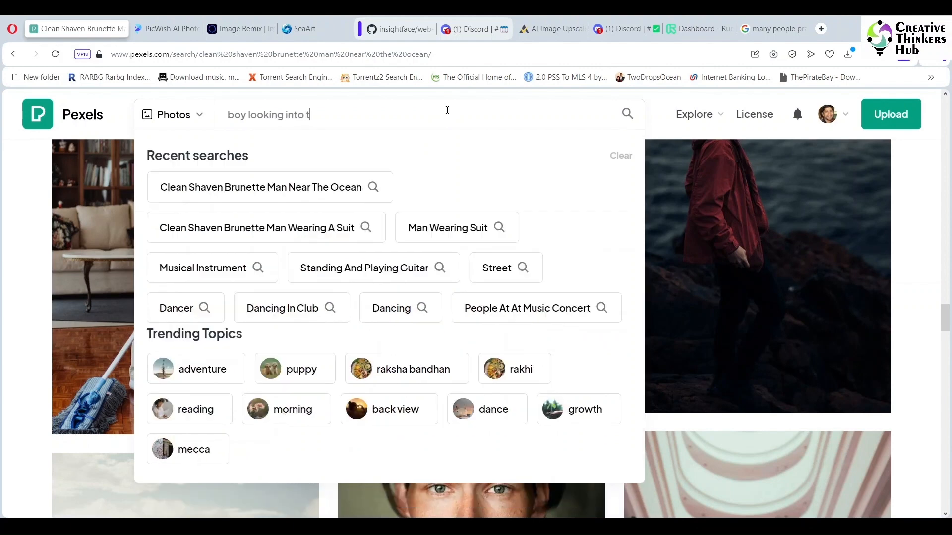
text(he camera)
key(Return)
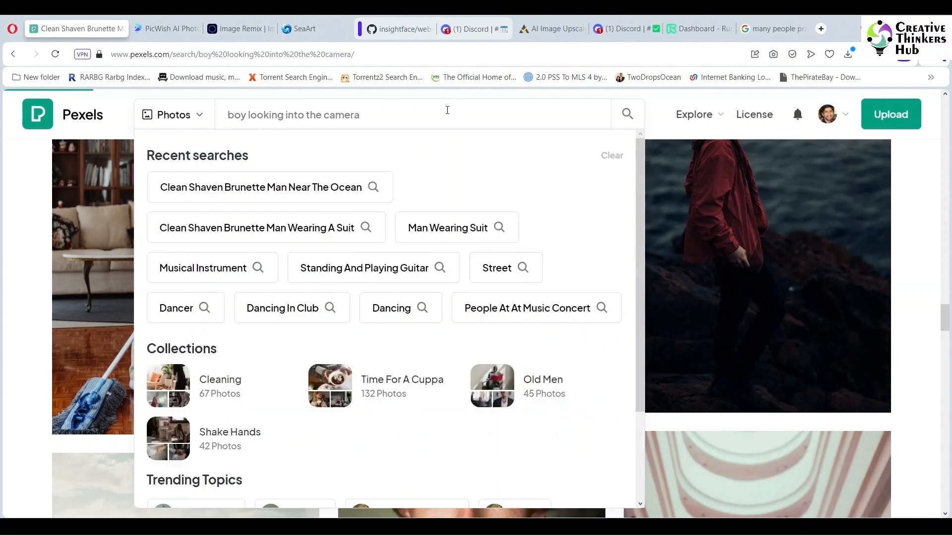
- Download the photo of the kneeling boy in a hat and red vest holding a camera, and return to the results
scroll(783, 273, down, 3)
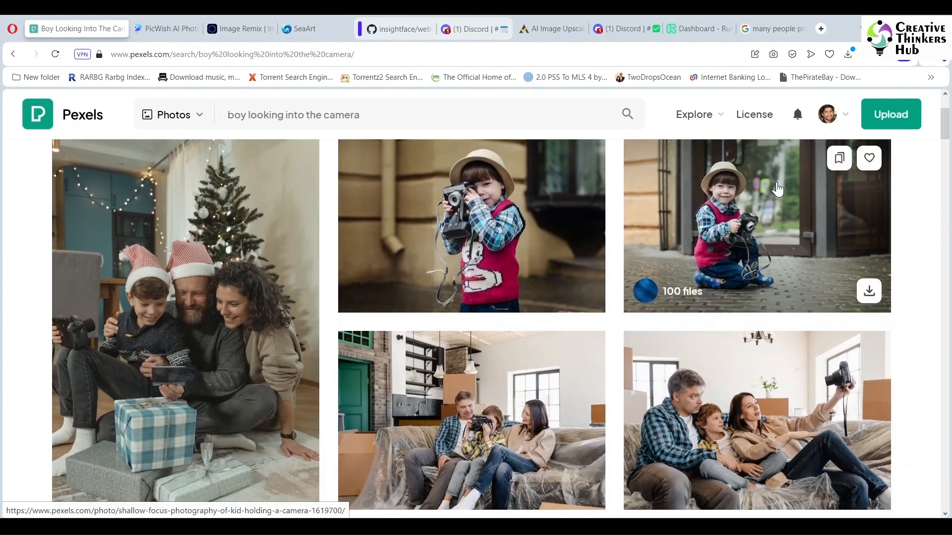
click(779, 190)
click(755, 142)
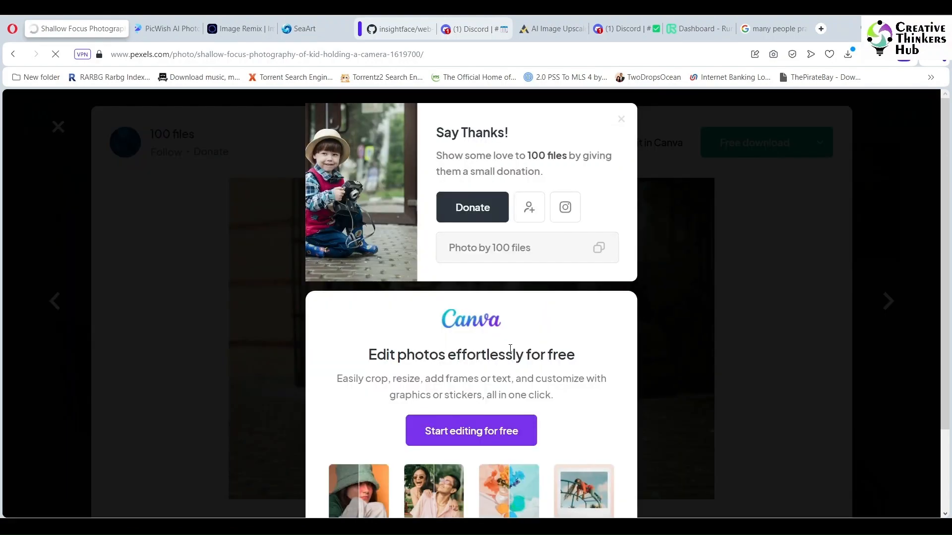
click(621, 120)
click(58, 127)
- Download the photo of the boy in the orange beanie holding a retro camera against a blue background, and close its page
scroll(948, 154, down, 5)
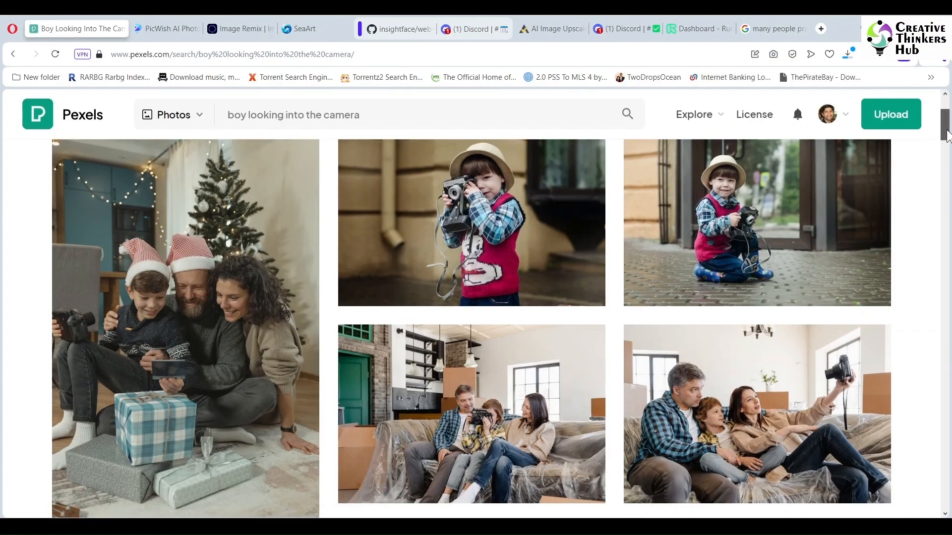
drag(948, 154, 950, 242)
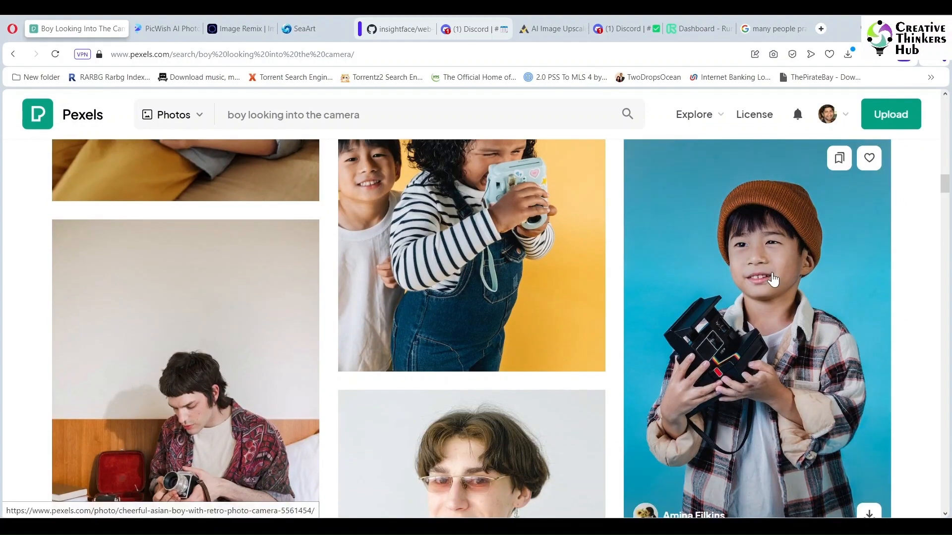
click(772, 273)
click(755, 141)
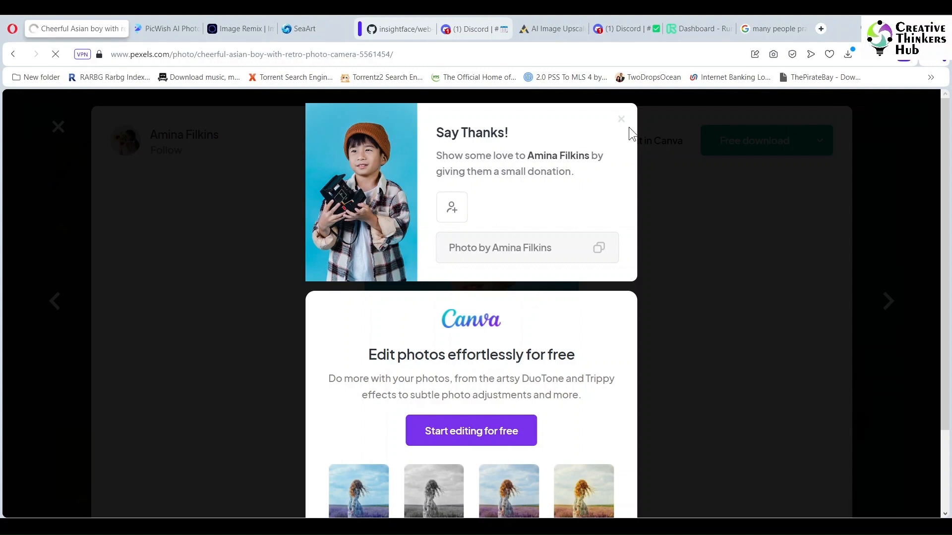
click(915, 248)
click(58, 128)
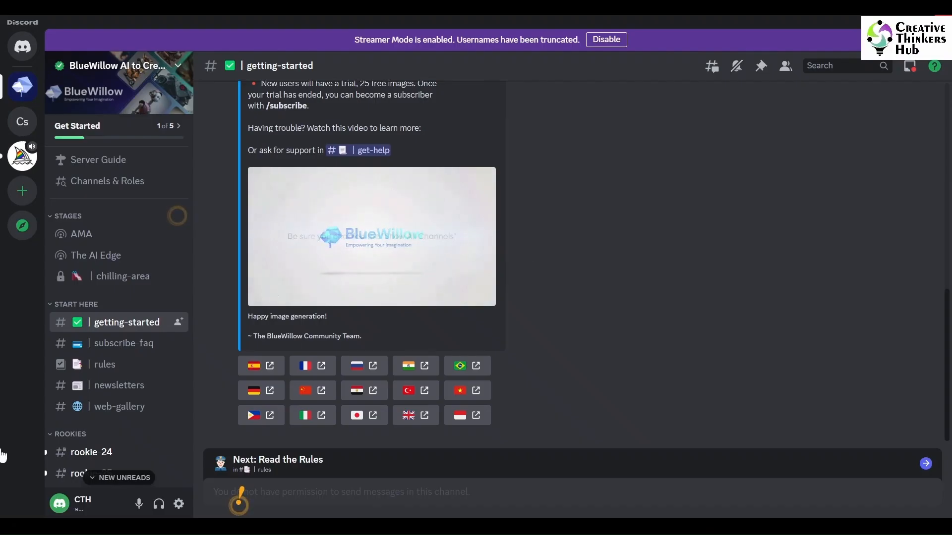
- In Discord, switch to the other saved account and open the general channel of its first personal server
click(84, 508)
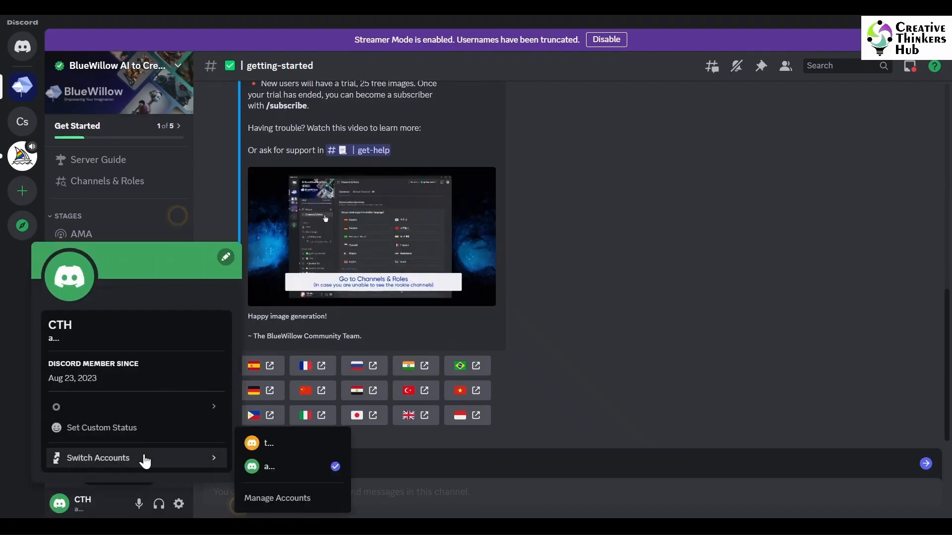
click(144, 455)
click(515, 257)
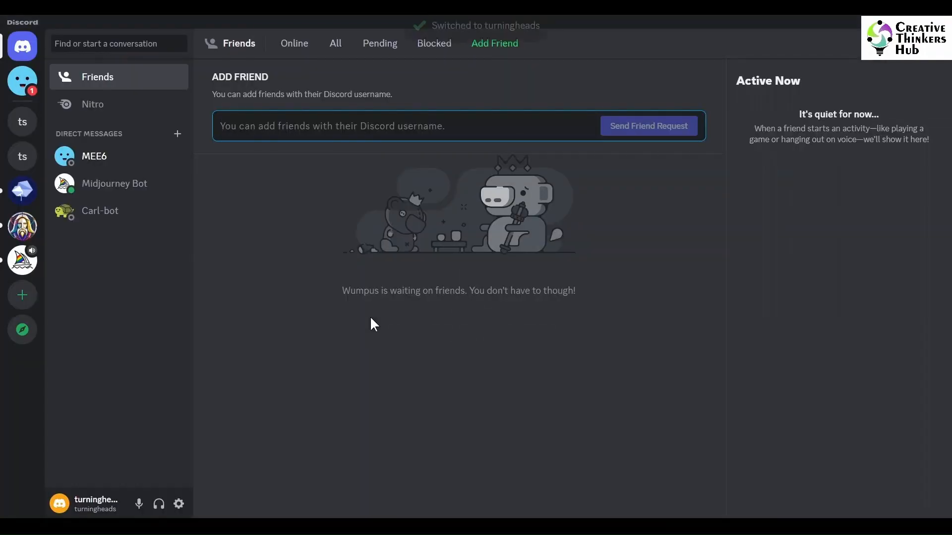
click(23, 121)
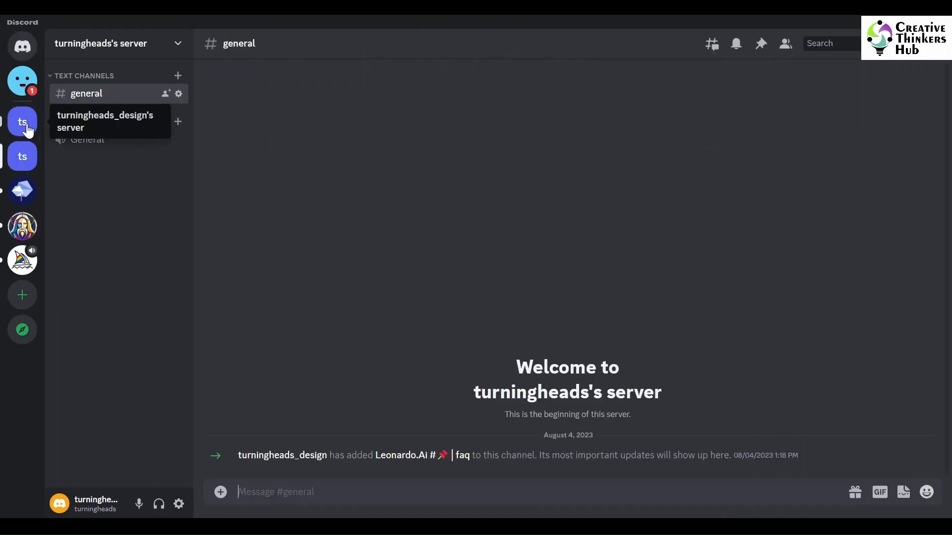
- Run InsightFaceSwap's /saveid command with the idname Prayer and the downloaded photo of the boy in the orange beanie
click(273, 492)
text(/)
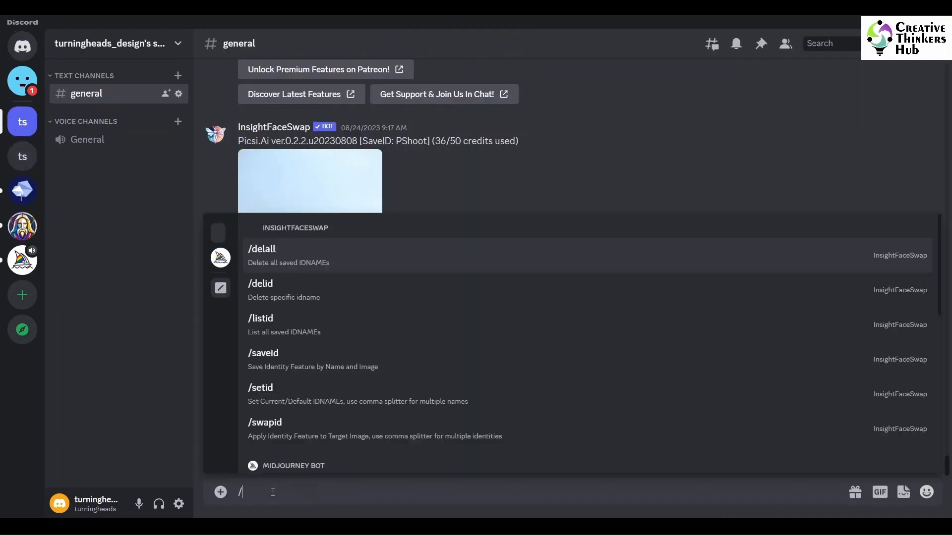
text(saveid)
key(Return)
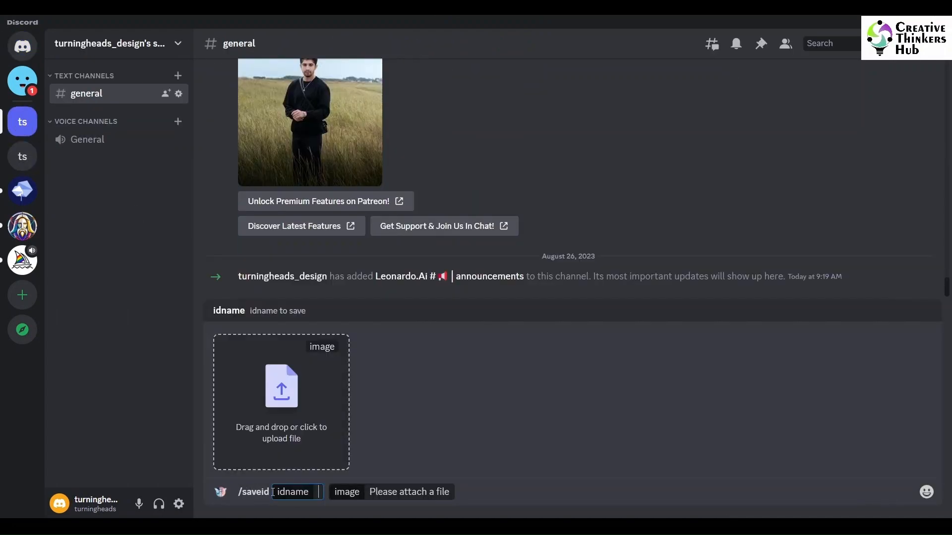
text(Prayer)
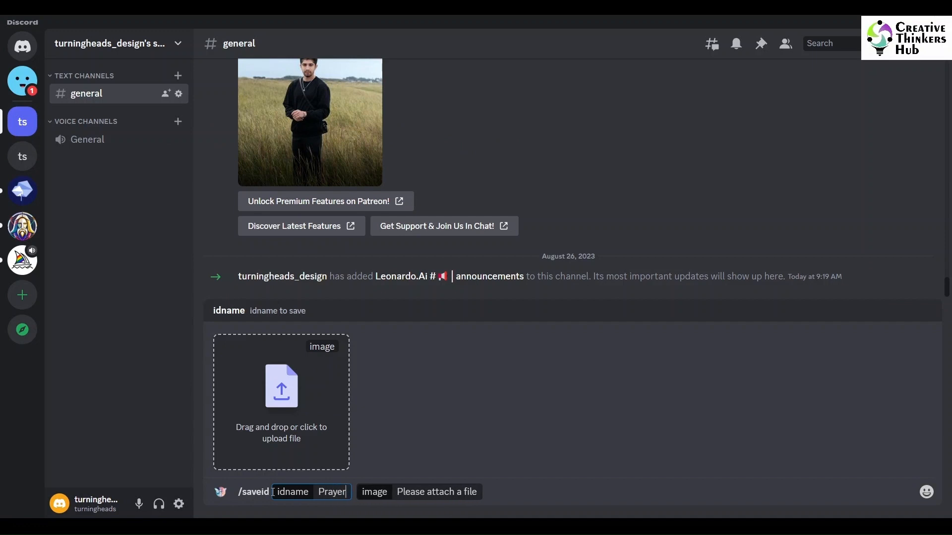
key(Tab)
click(287, 394)
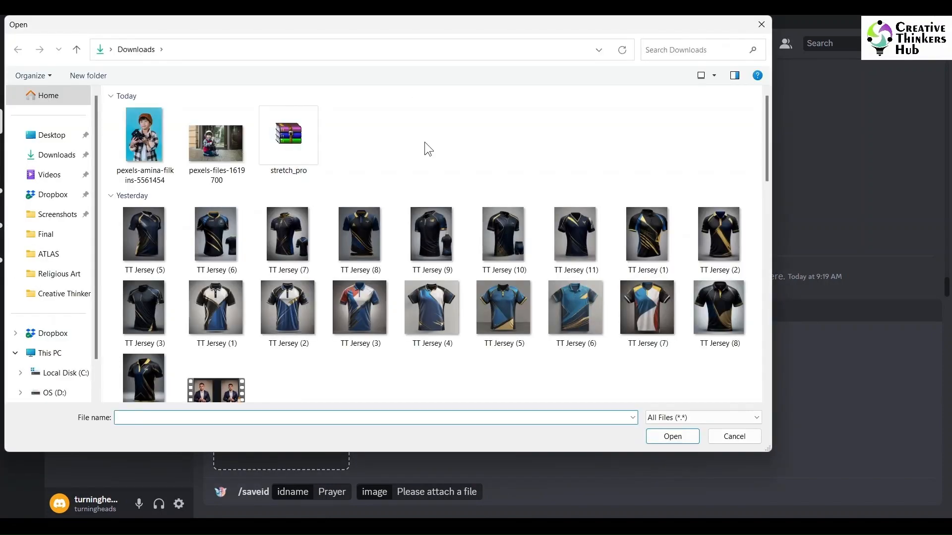
click(146, 144)
click(673, 438)
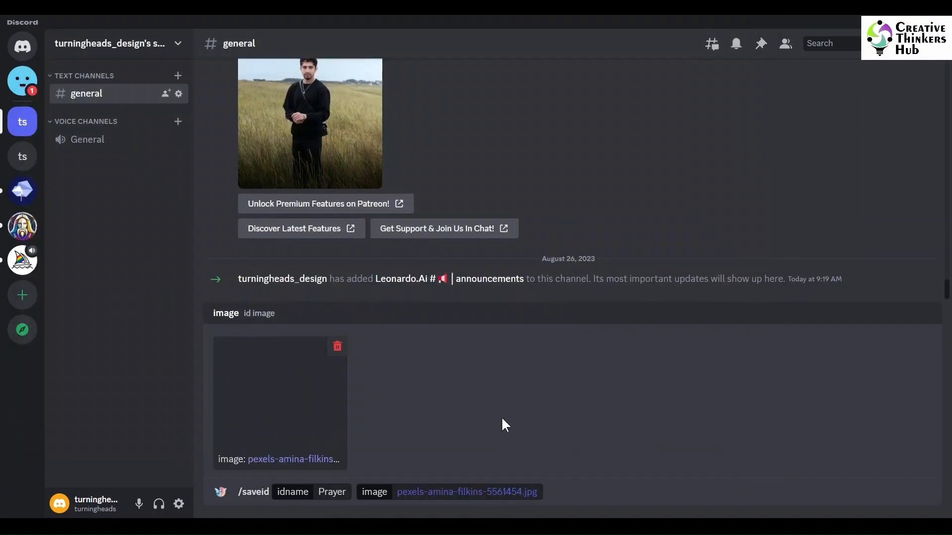
key(Return)
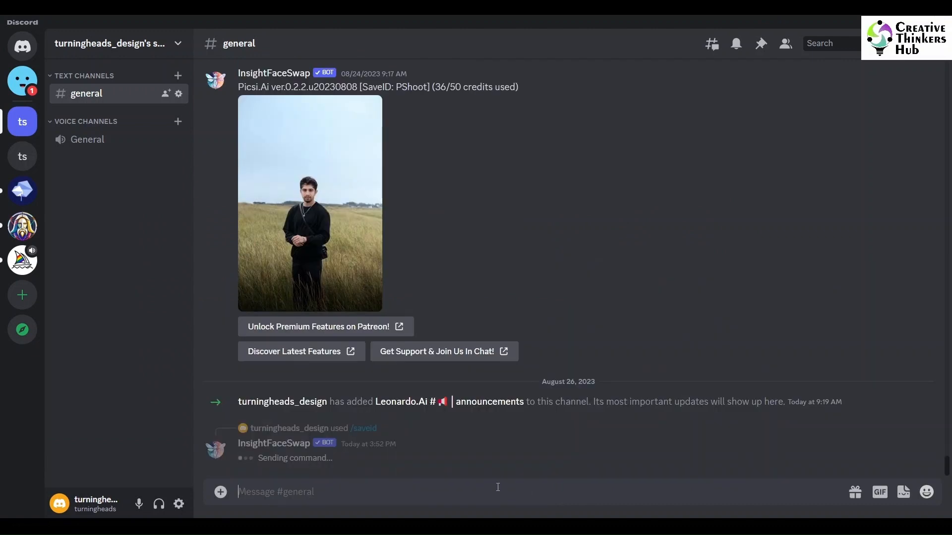
- Run /swapid with the idname Prayer on the oval-edged "boy praying (2)" image from the Religious Art folder
text(/)
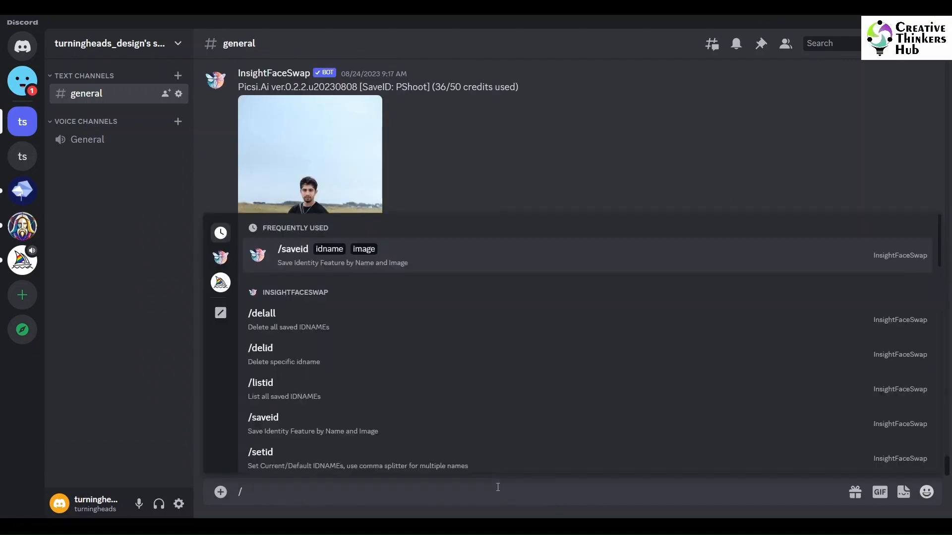
text(swapid)
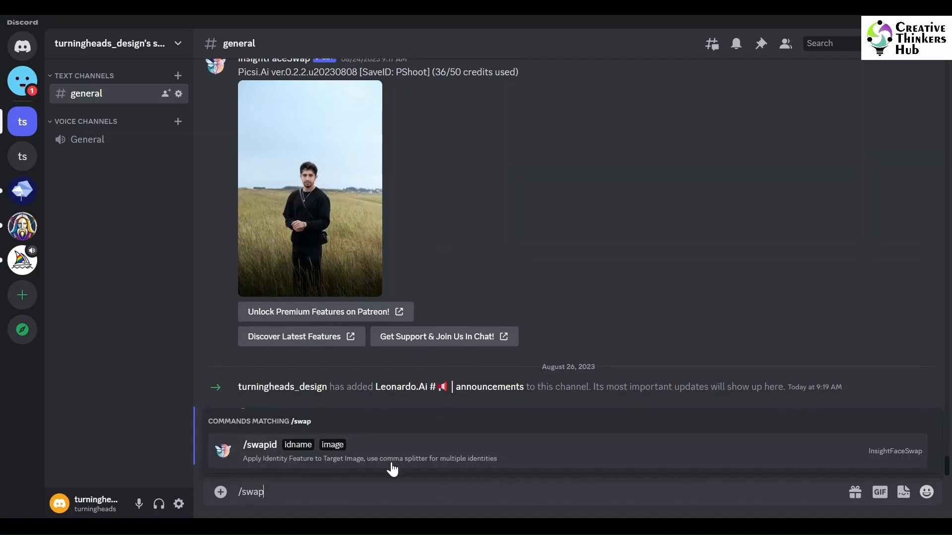
click(387, 452)
text(Prayer)
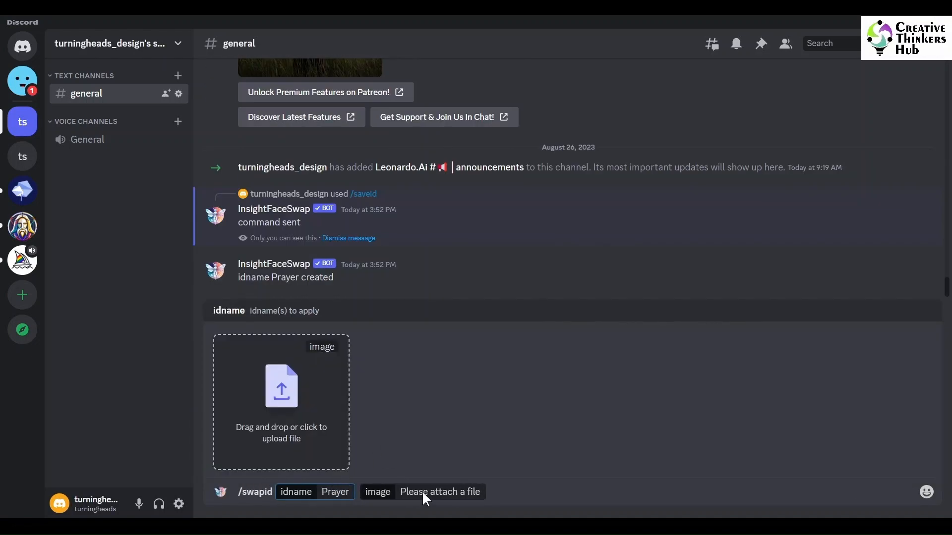
click(282, 397)
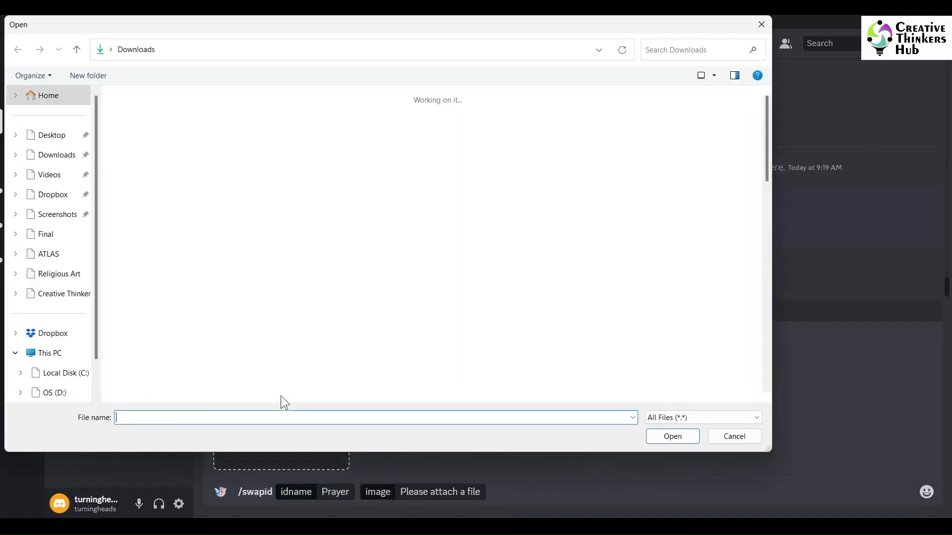
click(53, 276)
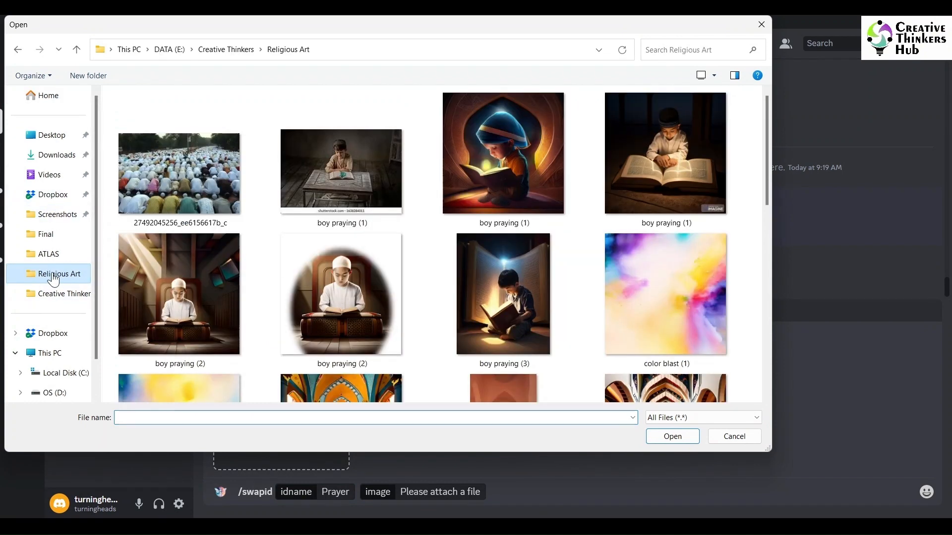
click(342, 297)
click(676, 437)
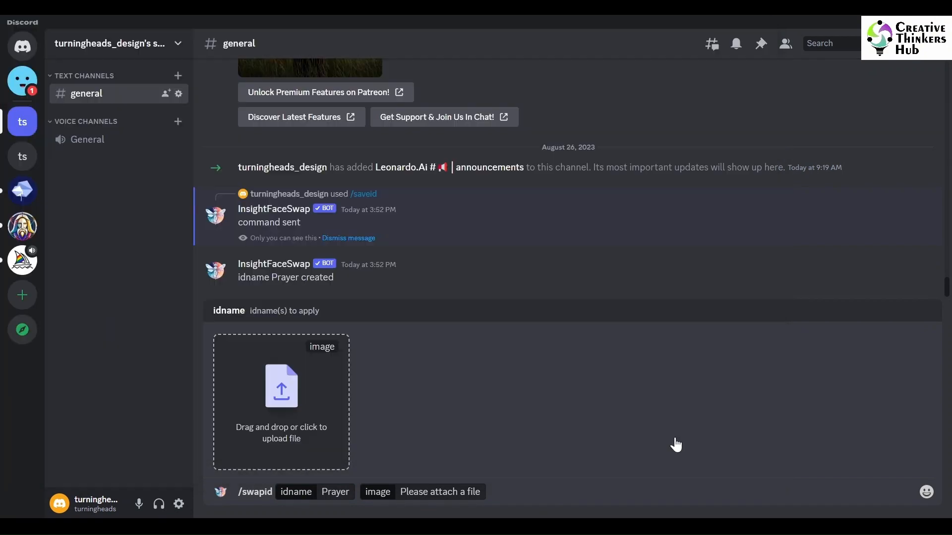
key(Return)
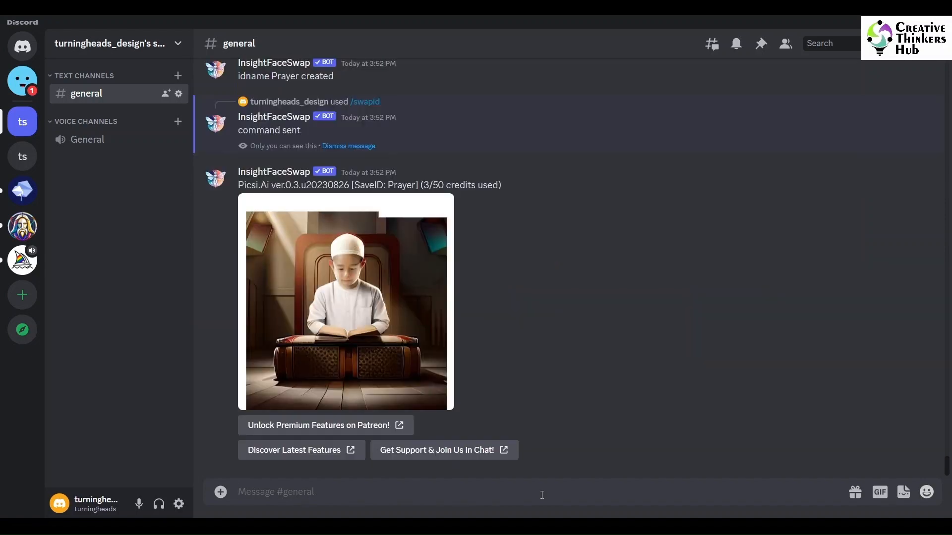
- Enlarge the face-swapped image and save it as boy_praying_2_ins in the Religious Art folder
click(350, 313)
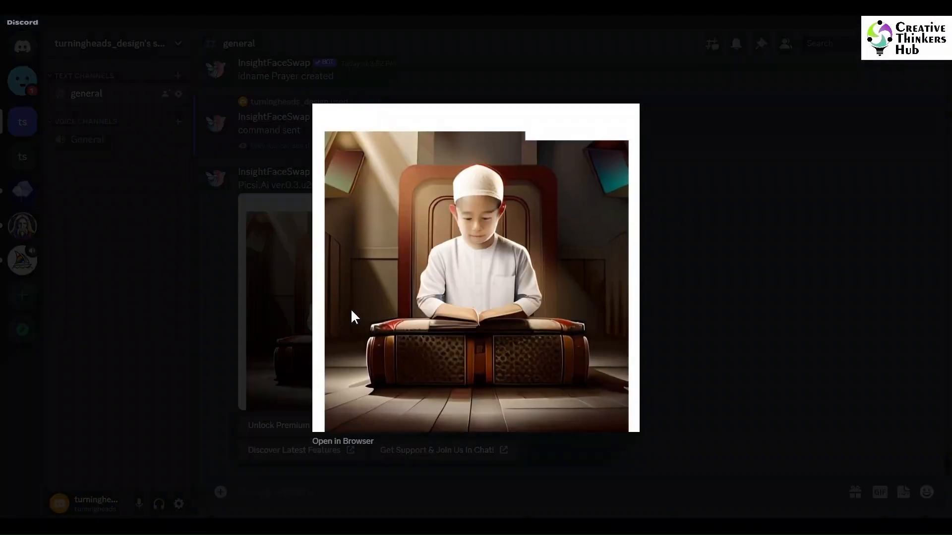
right_click(473, 304)
click(506, 339)
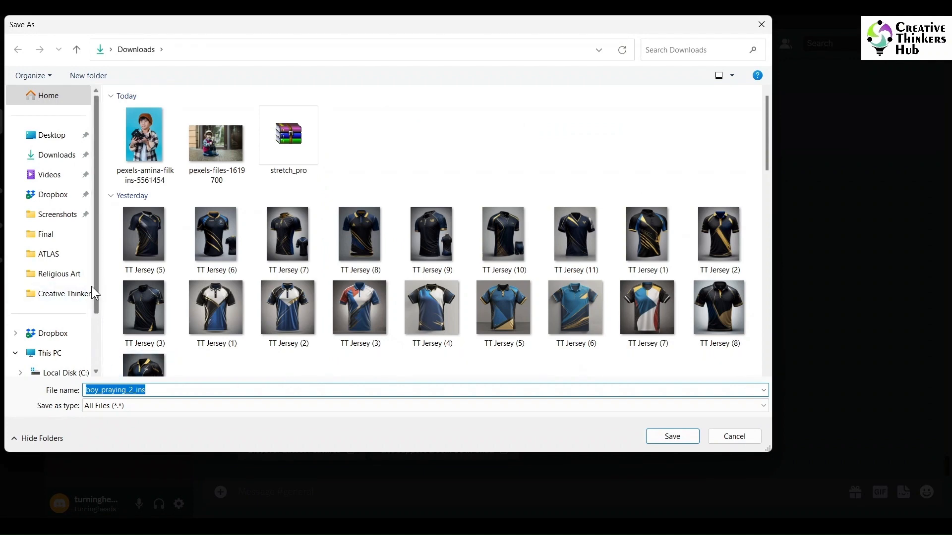
click(66, 276)
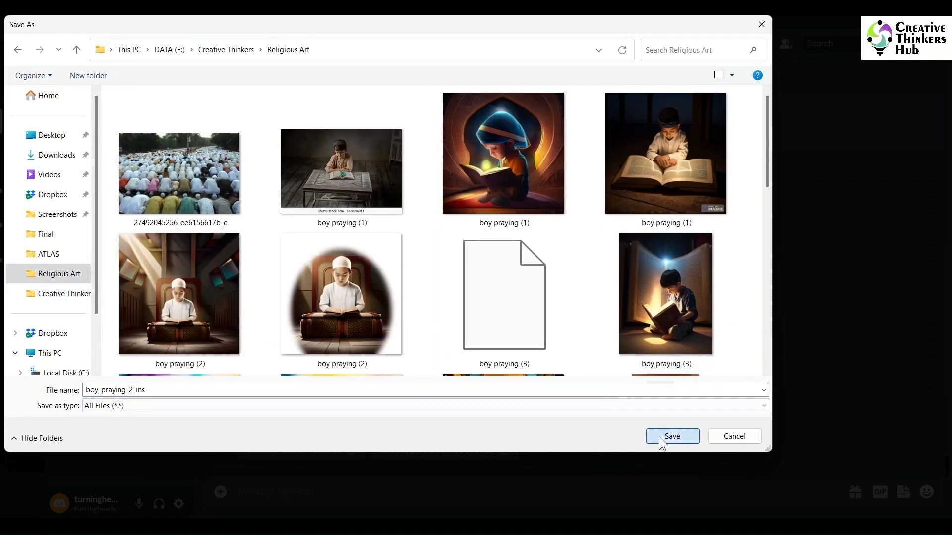
click(672, 436)
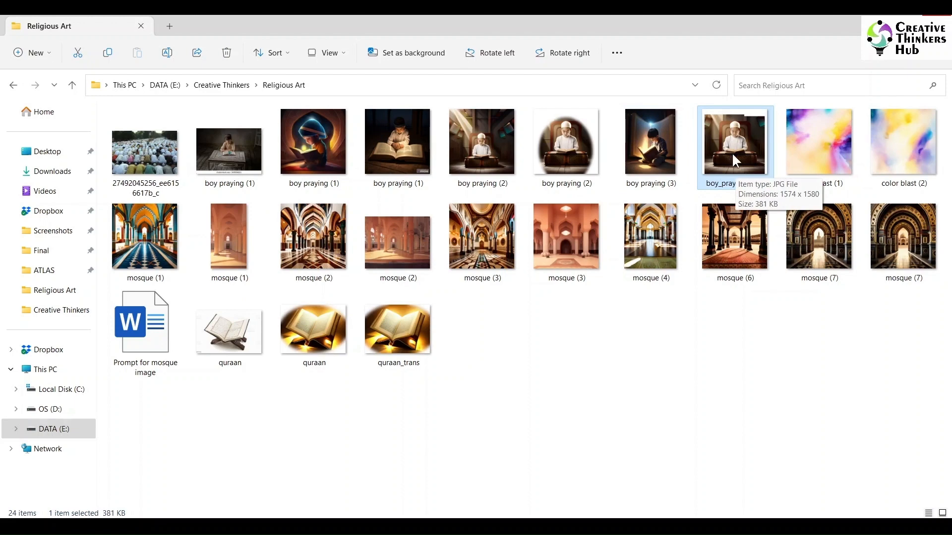
- Open boy_praying_2_ins from the Religious Art folder in the image viewer and examine the swapped face
right_click(733, 154)
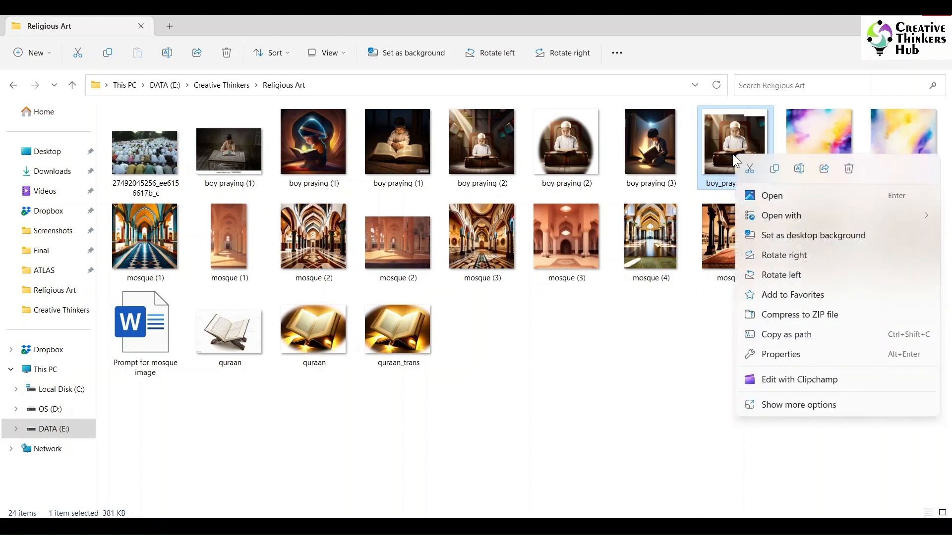
double_click(725, 142)
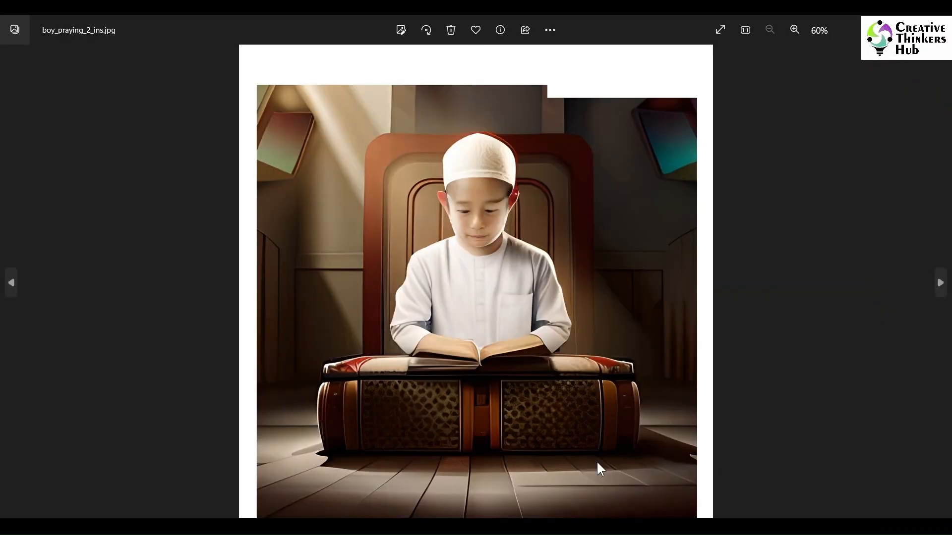
scroll(533, 323, up, 5)
scroll(534, 322, down, 6)
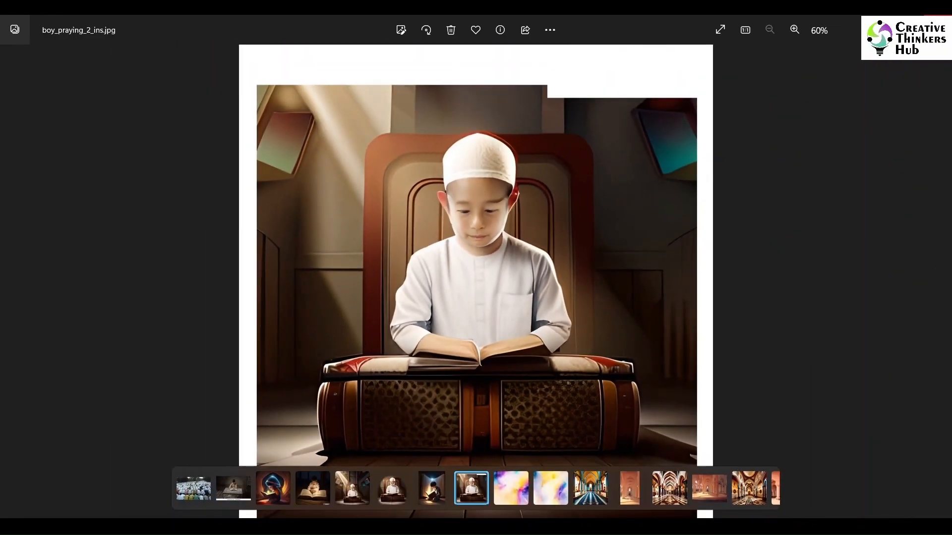
- Open boy_praying_2_ins from the Religious Art folder in Photoshop and convert its locked background into an editable layer
click(936, 24)
click(778, 175)
right_click(724, 155)
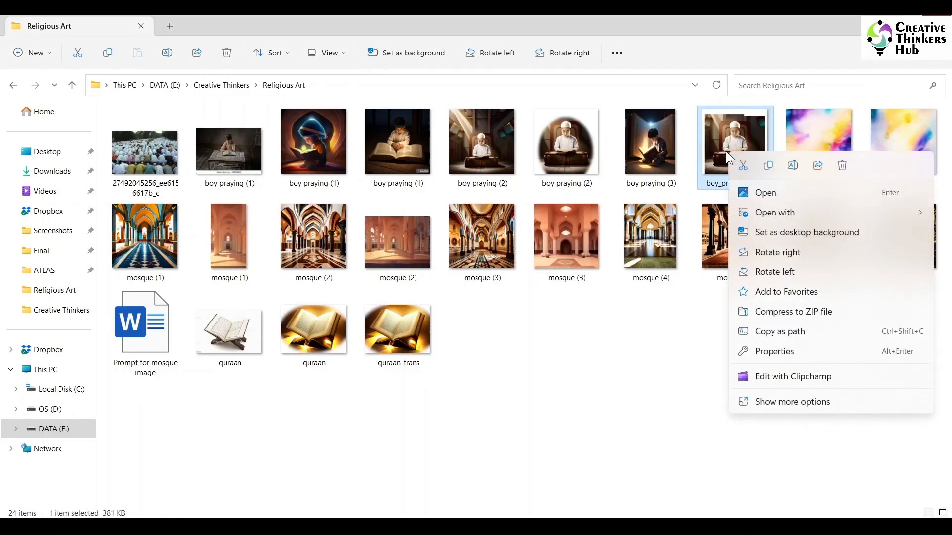
mouse_move(764, 212)
click(661, 234)
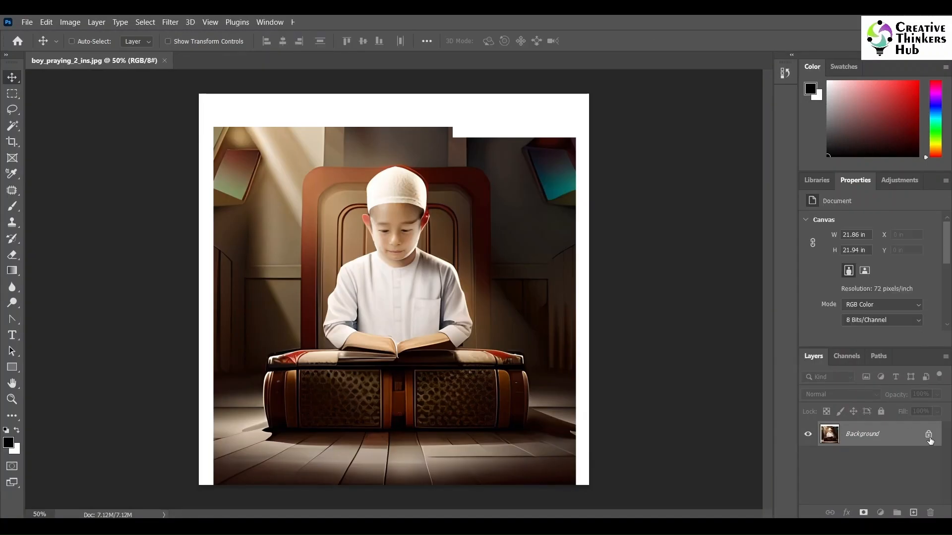
double_click(911, 427)
key(Return)
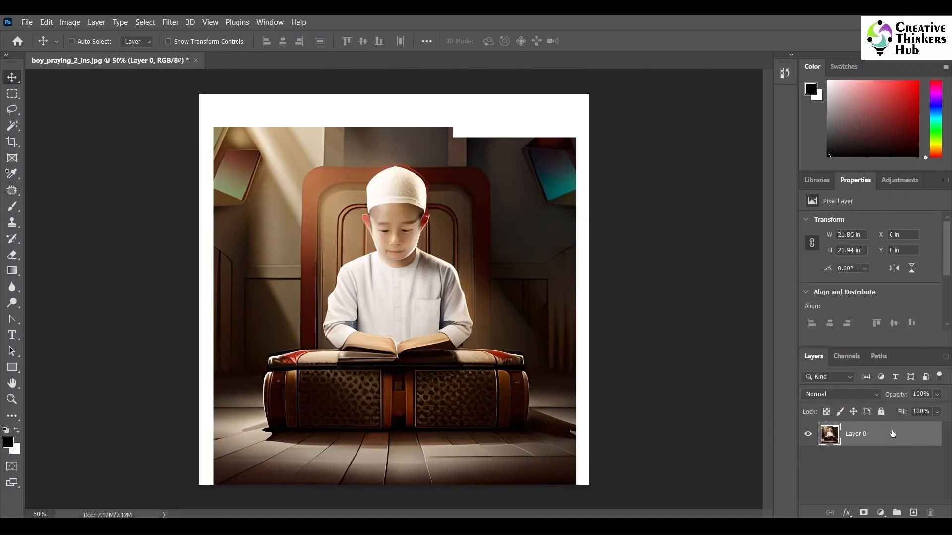
- Lasso the boy's right eyebrow, on the image's left side, and copy it to its own layer
key(z)
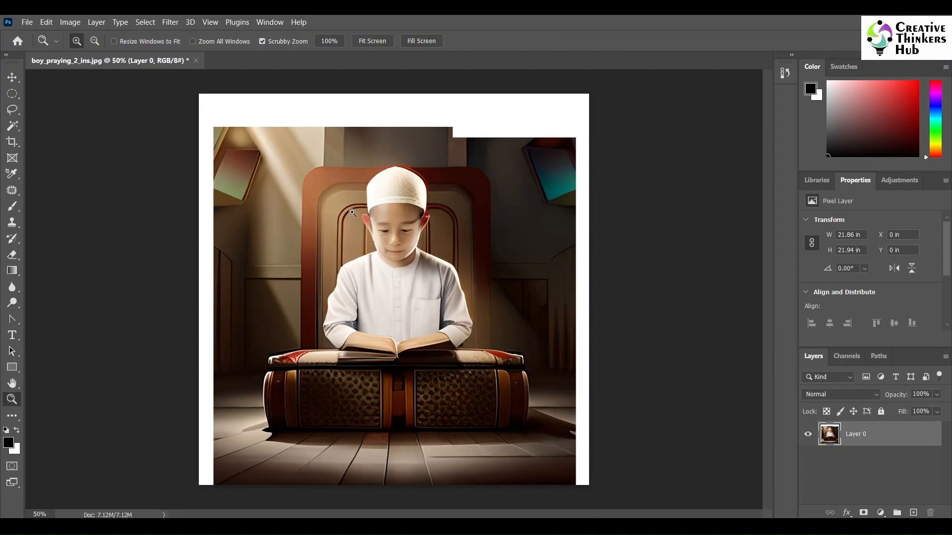
drag(352, 211, 533, 276)
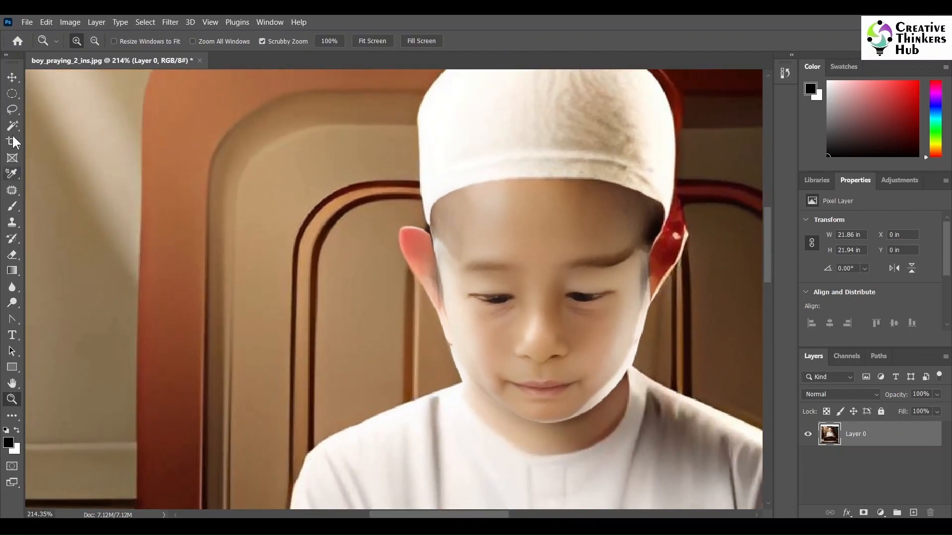
click(12, 110)
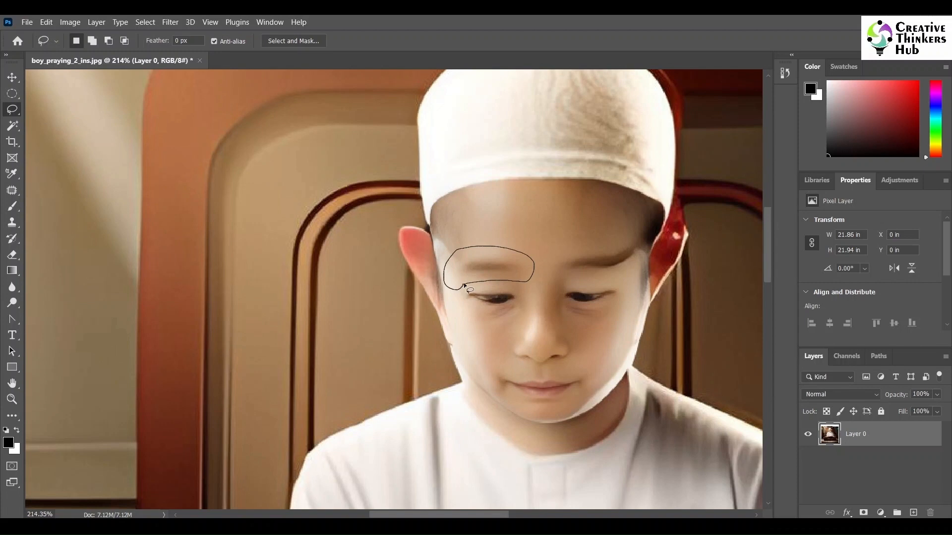
drag(464, 286, 467, 288)
key(ctrl+j)
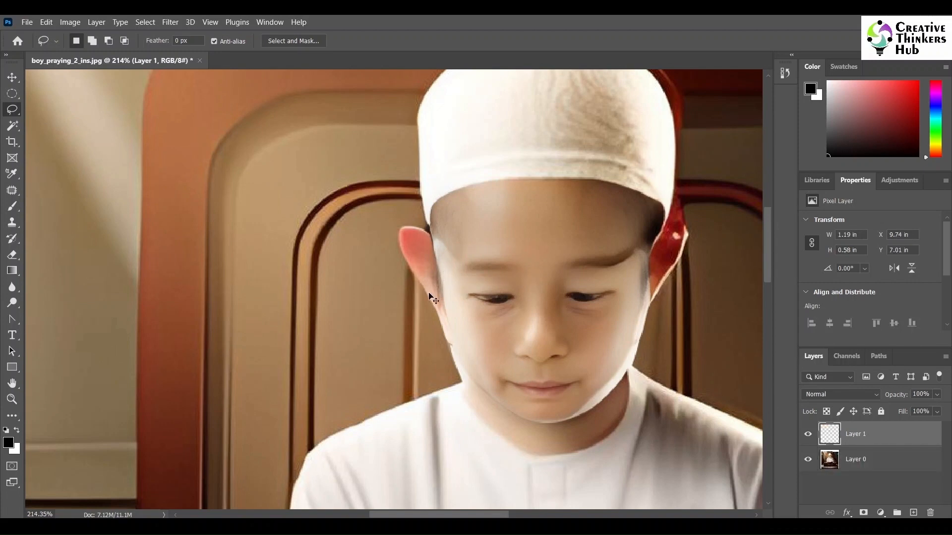
- Flip the copied eyebrow patch horizontally and position it over the boy's other eyebrow
key(ctrl+t)
right_click(479, 275)
click(513, 256)
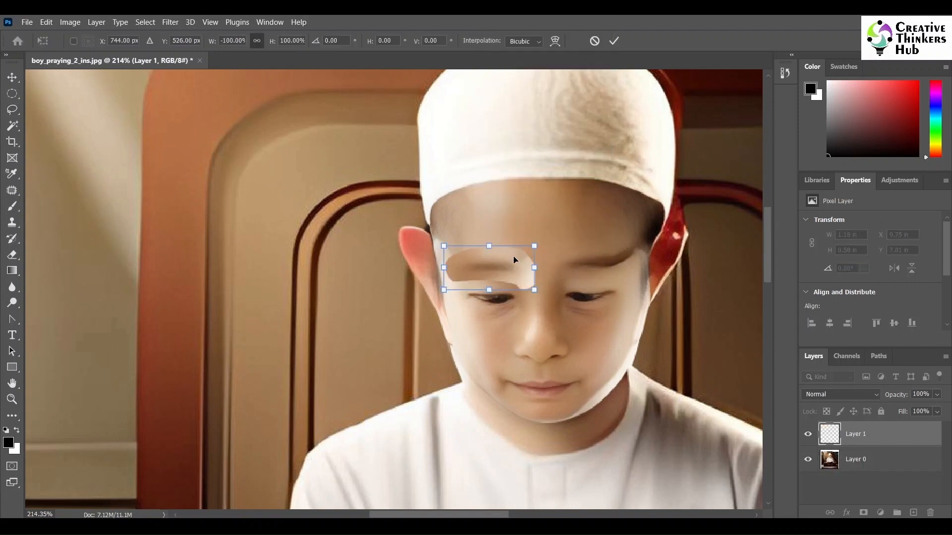
drag(498, 262, 608, 257)
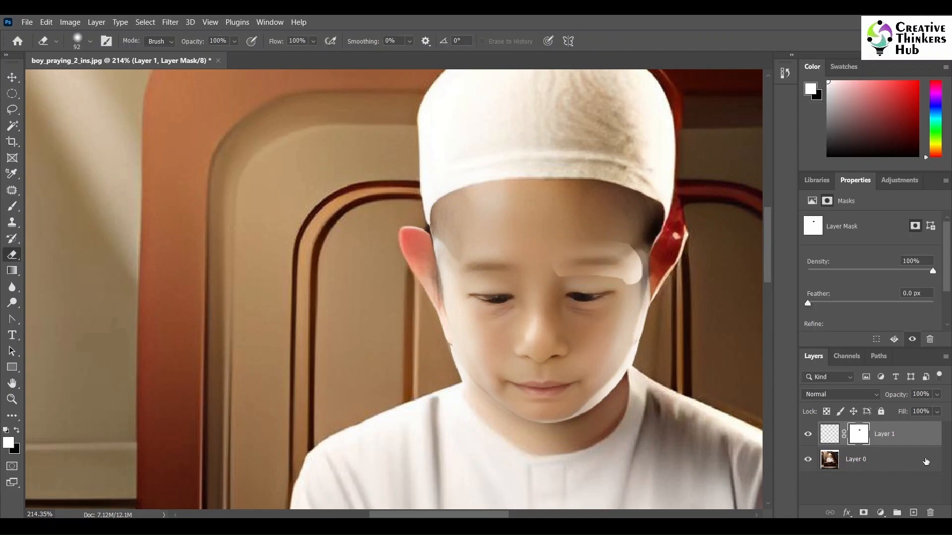
- Hide Layer 1 and paint out the underlying left eyebrow on Layer 0 using a size 20 Clone Stamp at 52% opacity
click(808, 435)
click(857, 460)
key(bracketleft)
key(bracketleft)
key(bracketleft)
key(bracketleft)
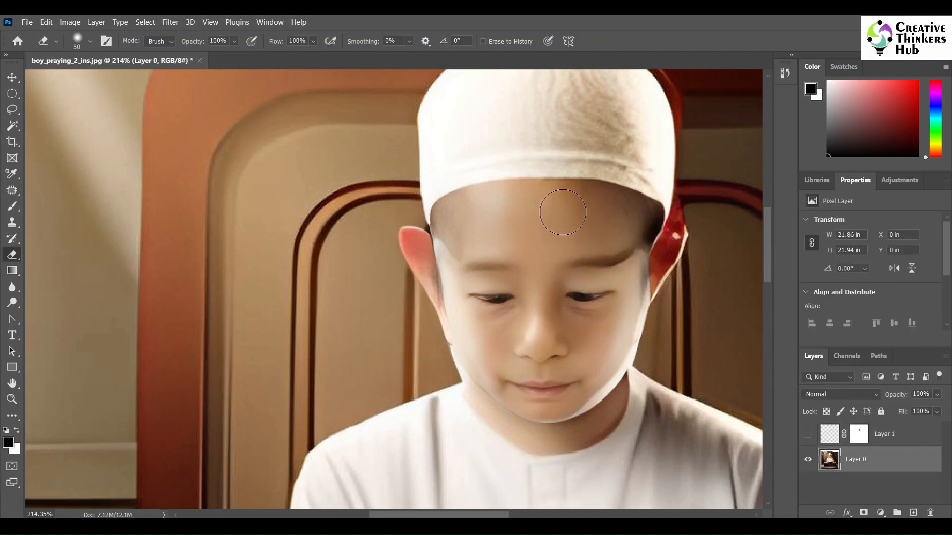
key(bracketleft)
key(bracketleft)
key(bracketleft)
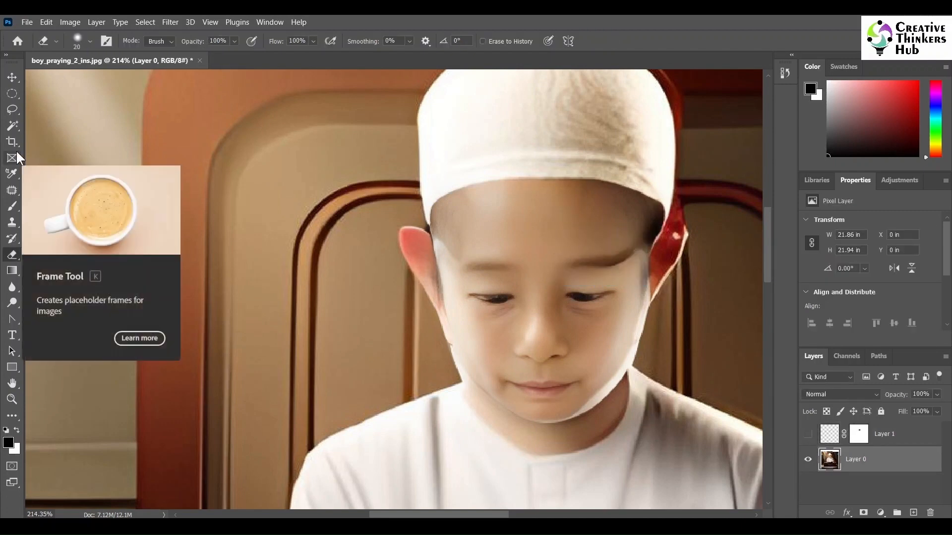
click(12, 222)
key(bracketleft)
key(bracketleft)
key(bracketleft)
key(bracketleft)
key(bracketleft)
key(bracketleft)
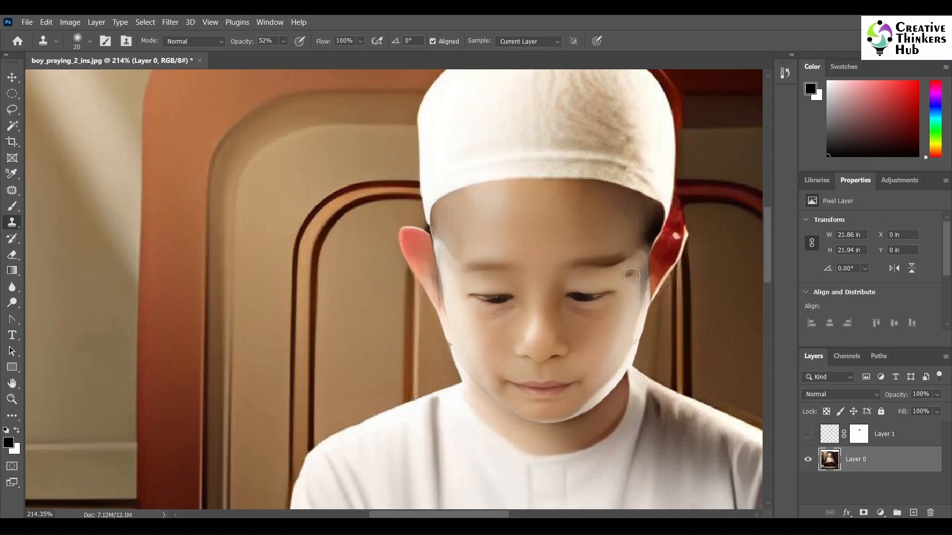
alt+click(624, 232)
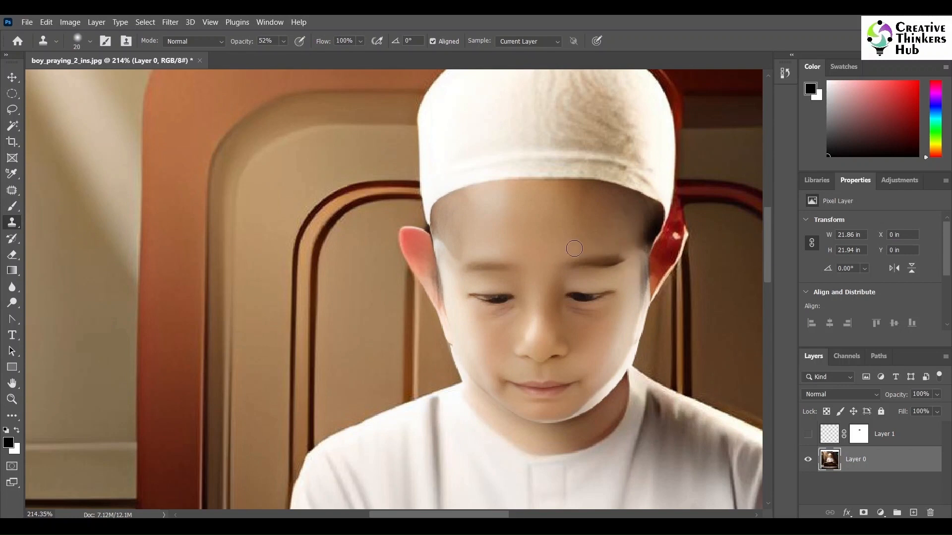
alt+click(574, 248)
mouse_move(584, 259)
mouse_down()
mouse_move(619, 257)
mouse_move(582, 257)
mouse_move(629, 233)
mouse_move(567, 245)
mouse_move(575, 262)
mouse_move(618, 256)
mouse_move(578, 262)
mouse_move(620, 264)
mouse_move(613, 238)
mouse_move(625, 275)
mouse_move(622, 263)
mouse_move(574, 268)
mouse_up()
- Lower the Clone Stamp opacity to 23% for the eyebrow cleanup and show Layer 1 again
click(284, 41)
click(274, 56)
click(284, 42)
click(808, 434)
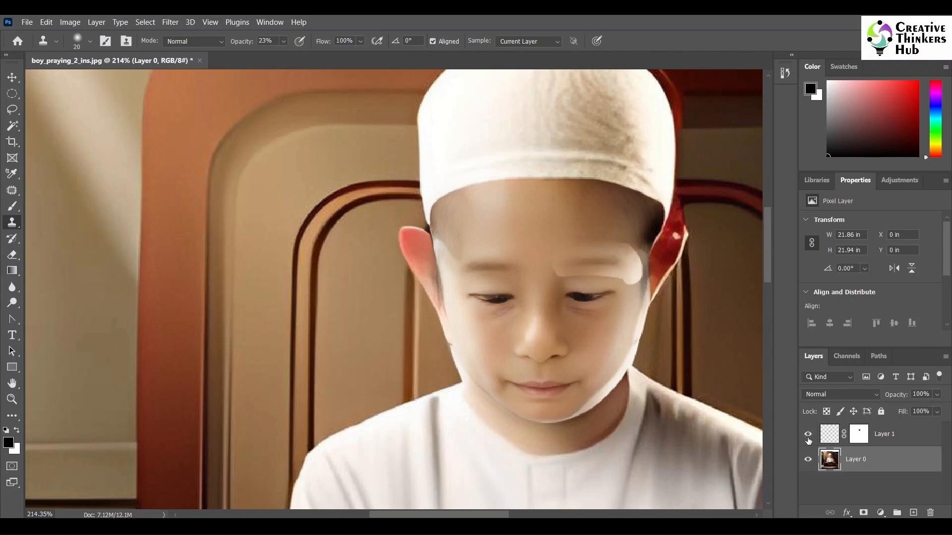
- Blend the eyebrow patch's hard edges on Layer 1's mask with a size 20 Eraser, lowering its opacity to 36%
click(12, 255)
drag(544, 262, 548, 275)
click(854, 436)
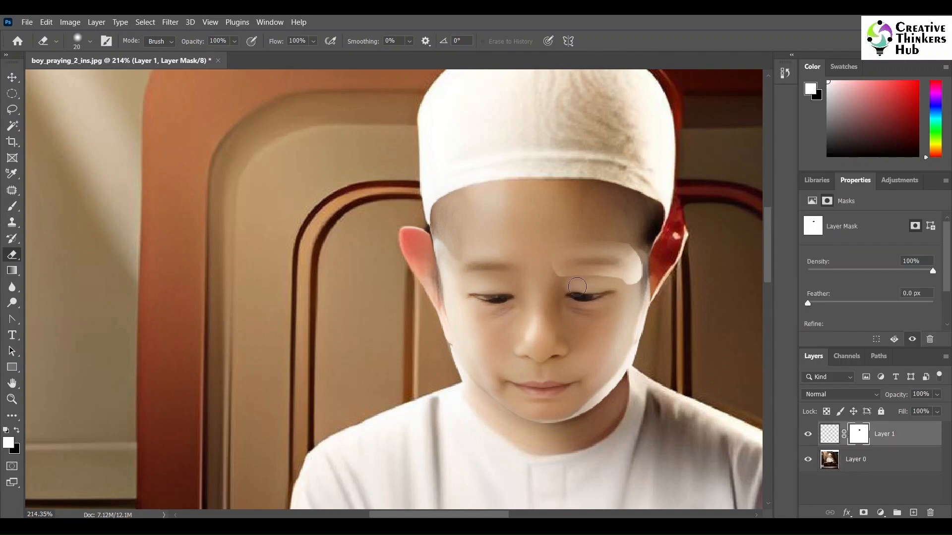
drag(576, 281, 641, 285)
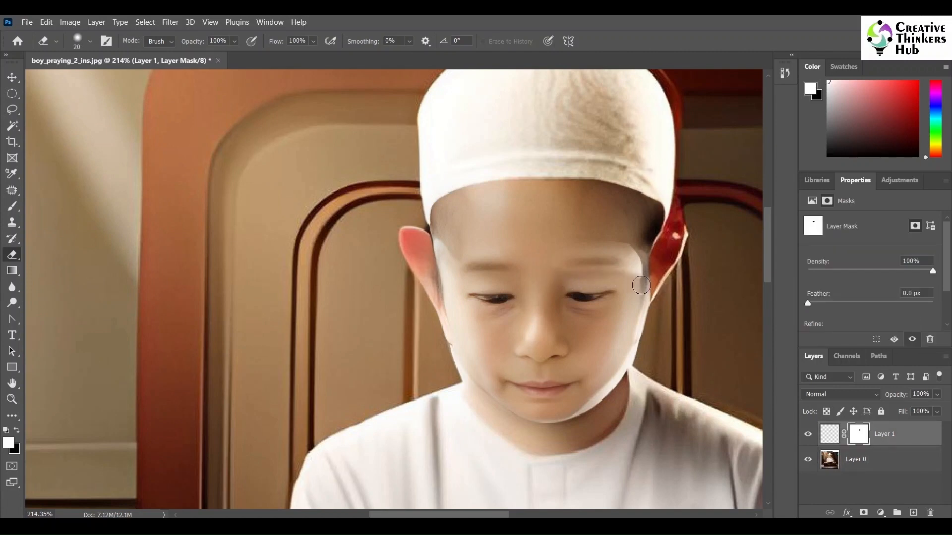
click(235, 42)
click(234, 42)
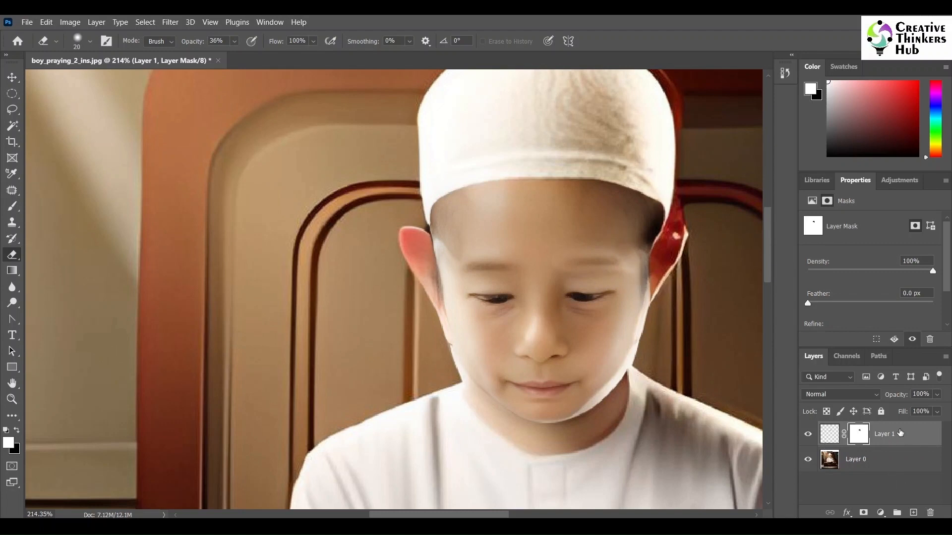
- Merge Layer 1 and Layer 0 into a single layer
shift+click(898, 469)
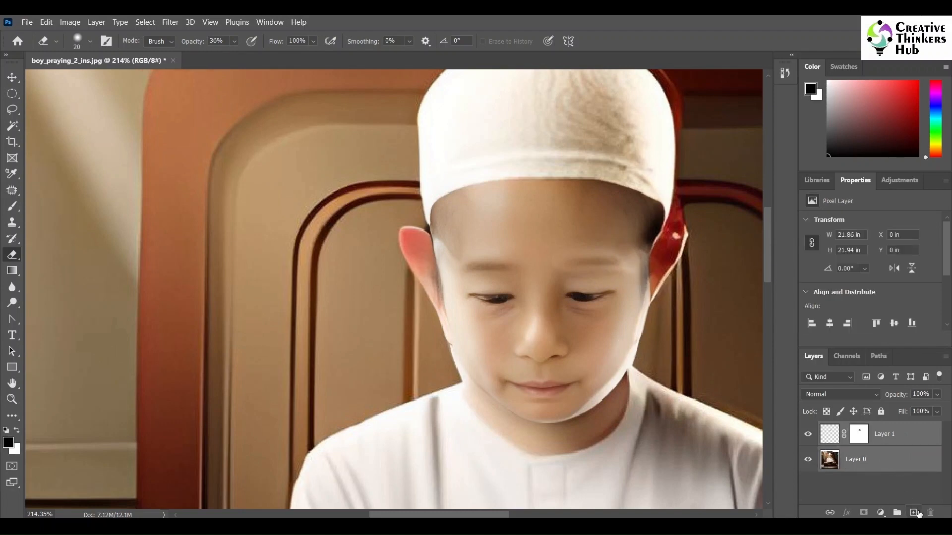
right_click(891, 460)
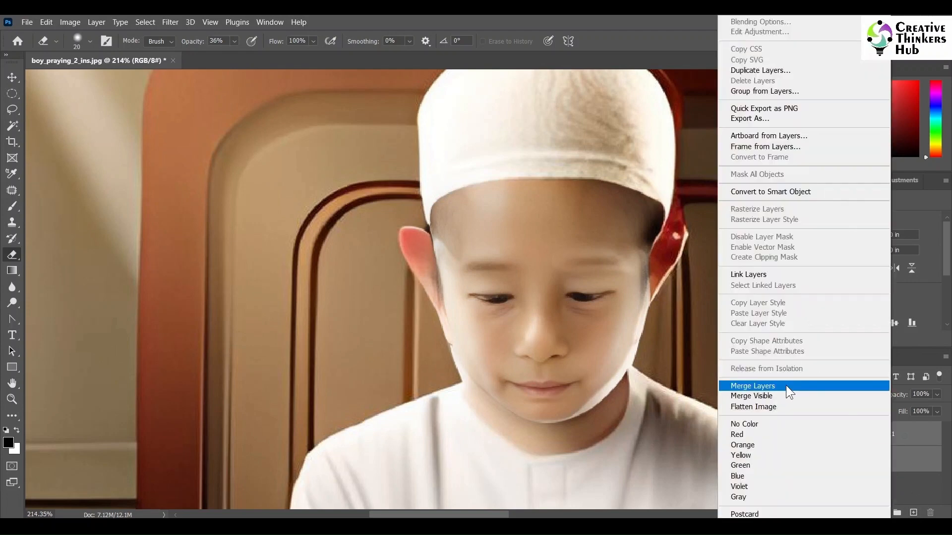
click(787, 386)
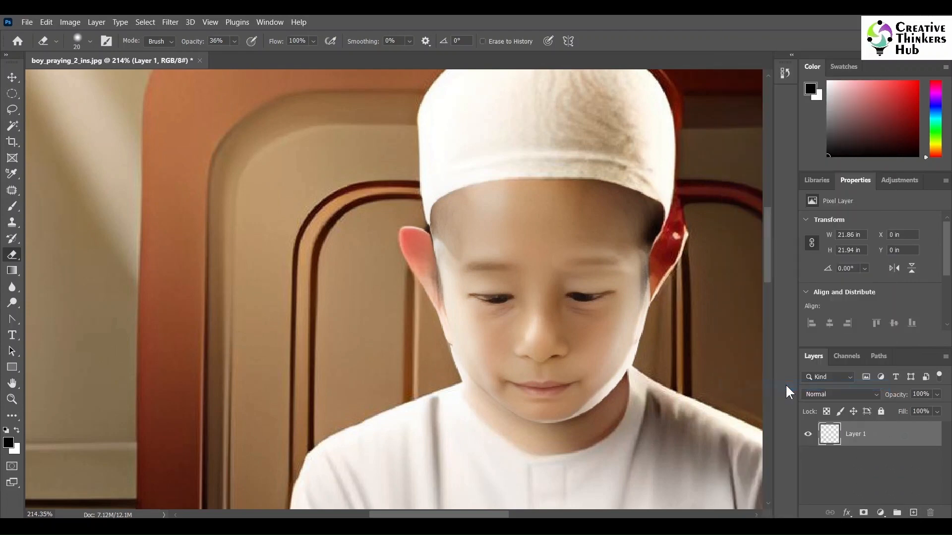
- Give the merged layer a mask and draw a large elliptical selection around the boy and the book chest
click(11, 399)
click(94, 40)
click(612, 337)
click(612, 337)
click(612, 337)
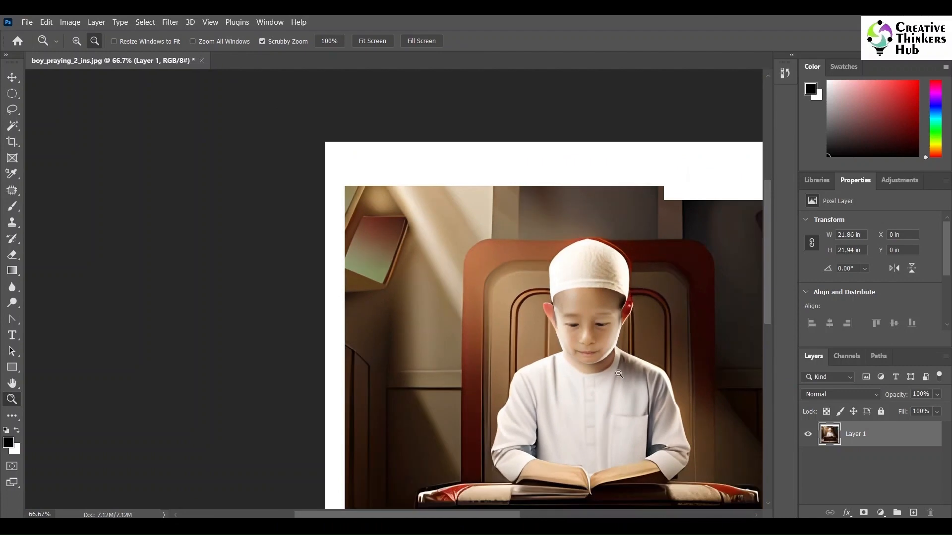
click(619, 373)
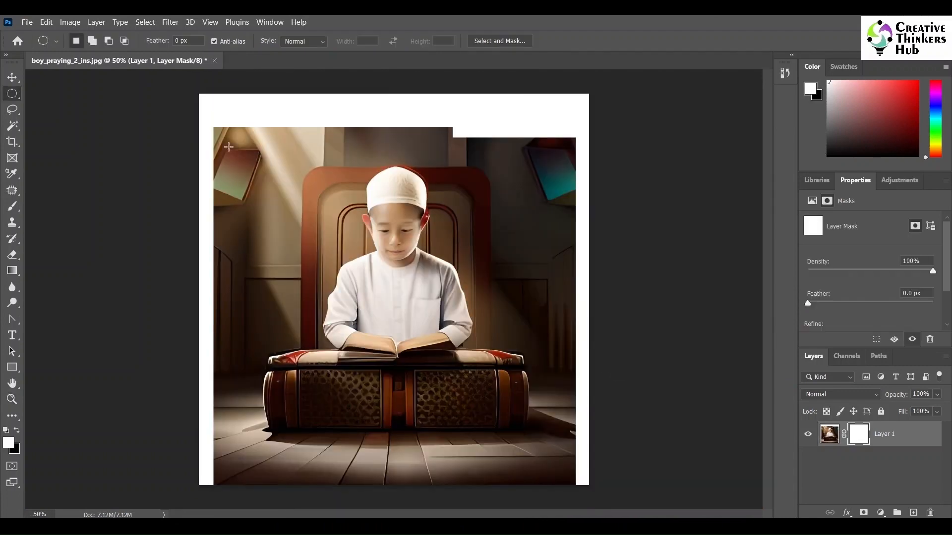
drag(224, 151, 568, 487)
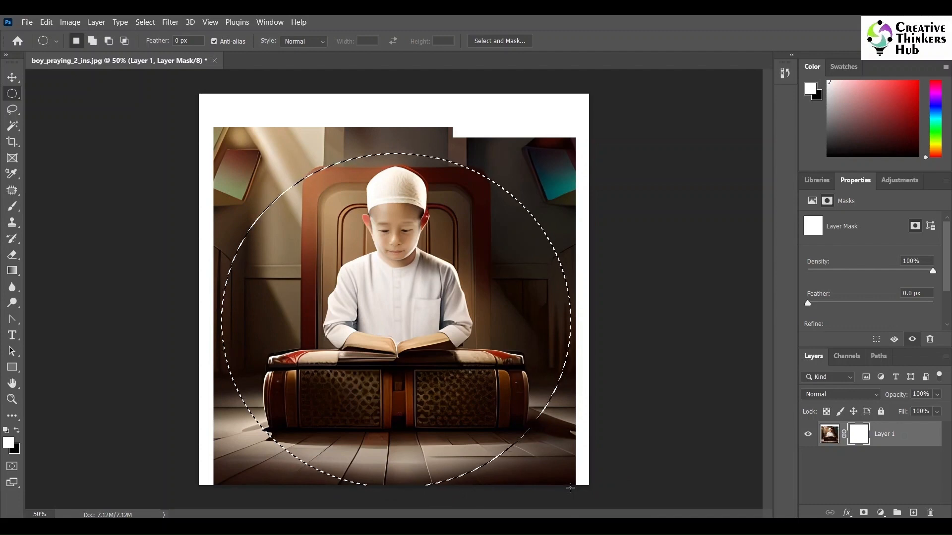
- Feather the elliptical selection by 50 pixels
click(170, 22)
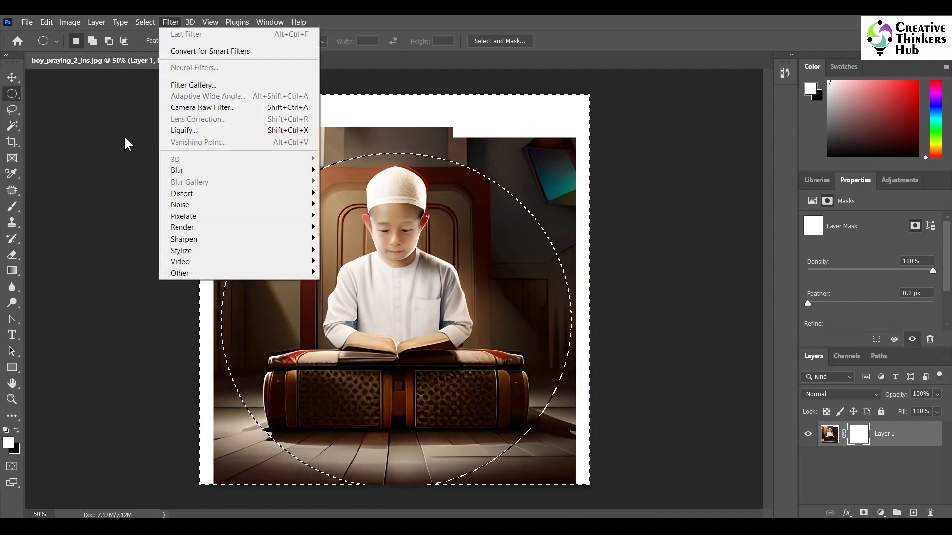
click(125, 137)
click(145, 22)
mouse_move(159, 197)
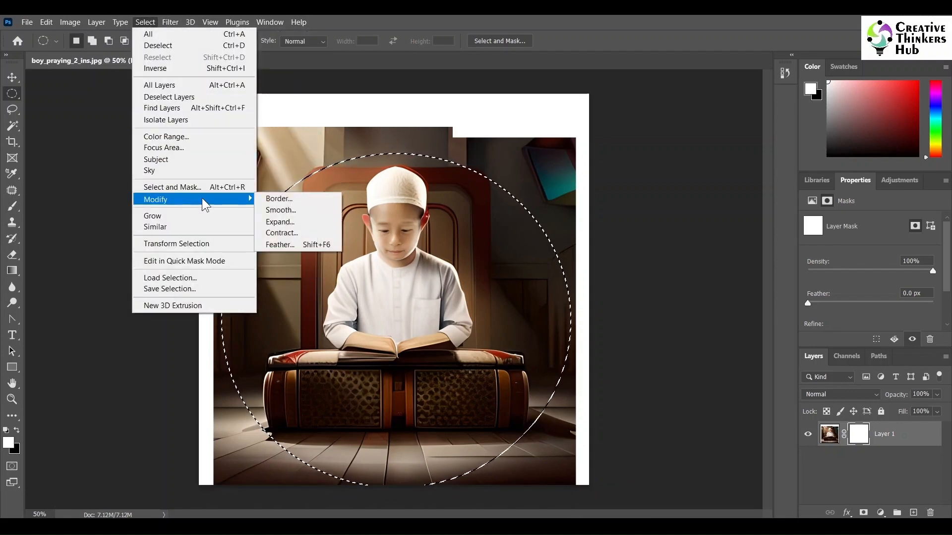
click(278, 247)
text(50)
key(Return)
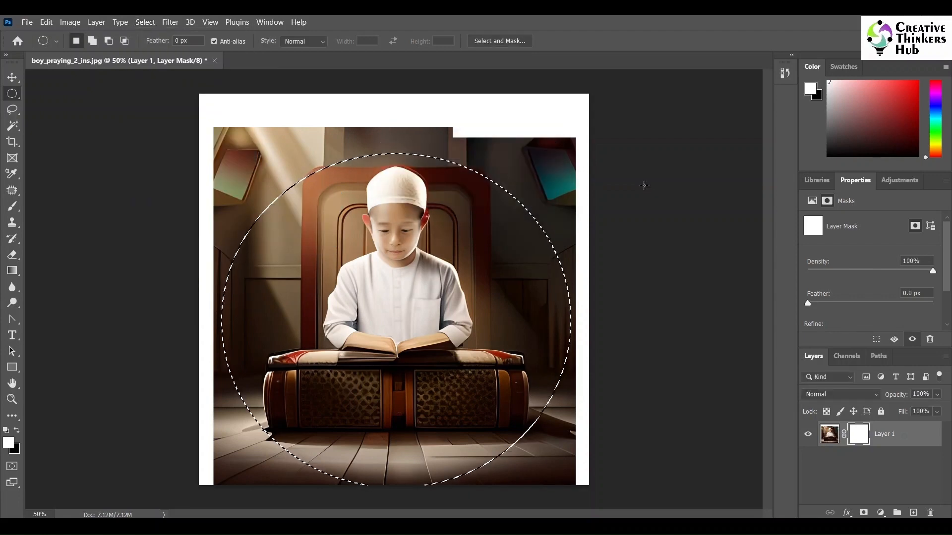
- Invert the selection, fill it with black on the layer mask to hide the surroundings, and deselect
key(ctrl+shift+i)
key(ctrl+BackSpace)
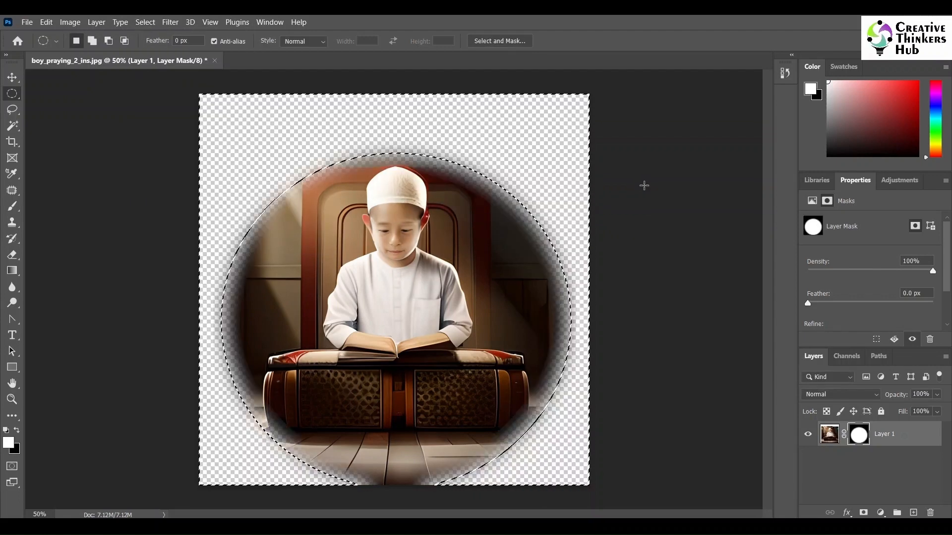
key(ctrl+d)
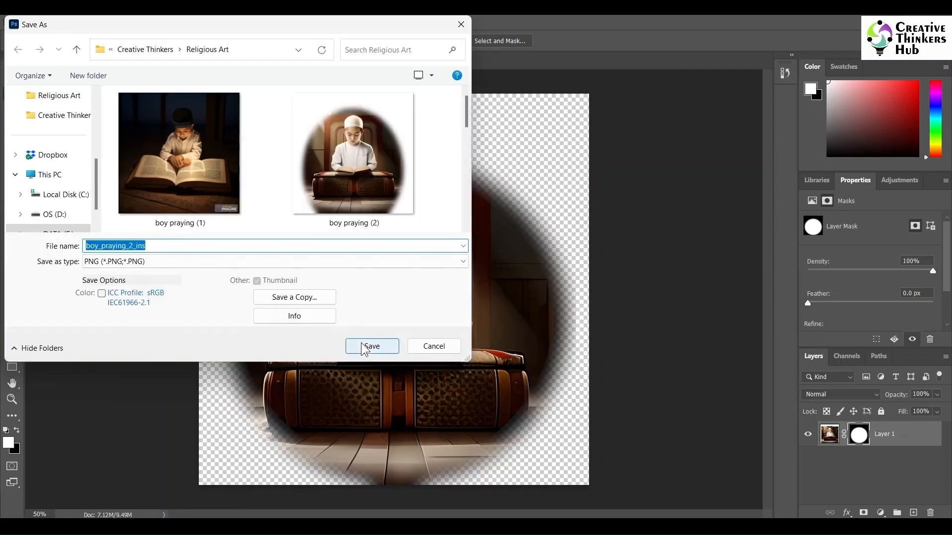
- Save the masked oval image as the PNG file boy_praying_2_ins in the Religious Art folder and close the document
click(364, 340)
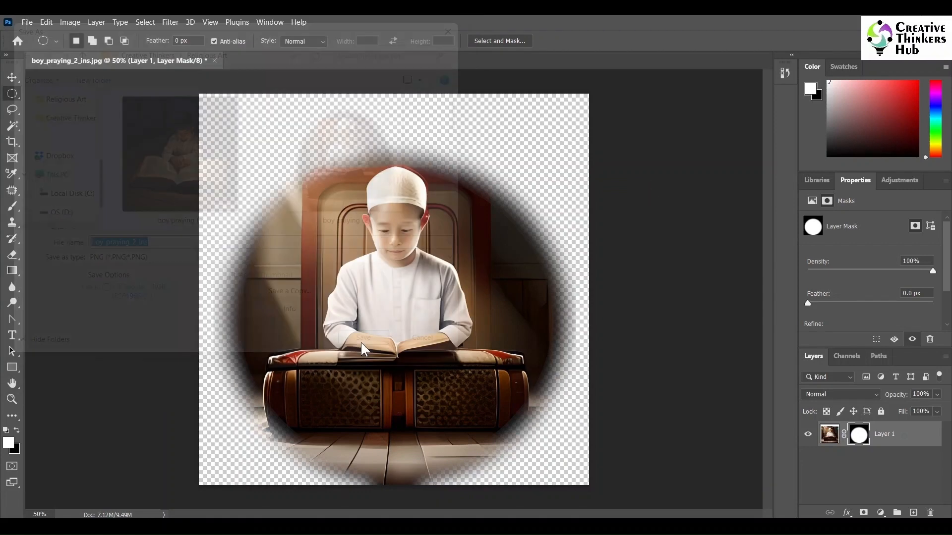
click(589, 186)
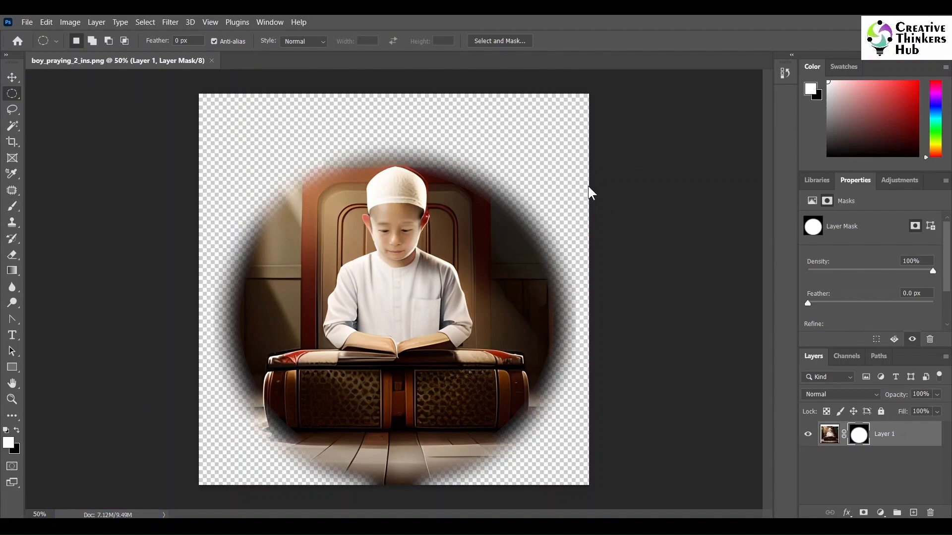
key(ctrl+w)
- Bring the oval boy_praying_2_ins PNG into page 2 in CorelDRAW, scale it to 37.3%, and place it above the PRAY DAILY text
click(505, 524)
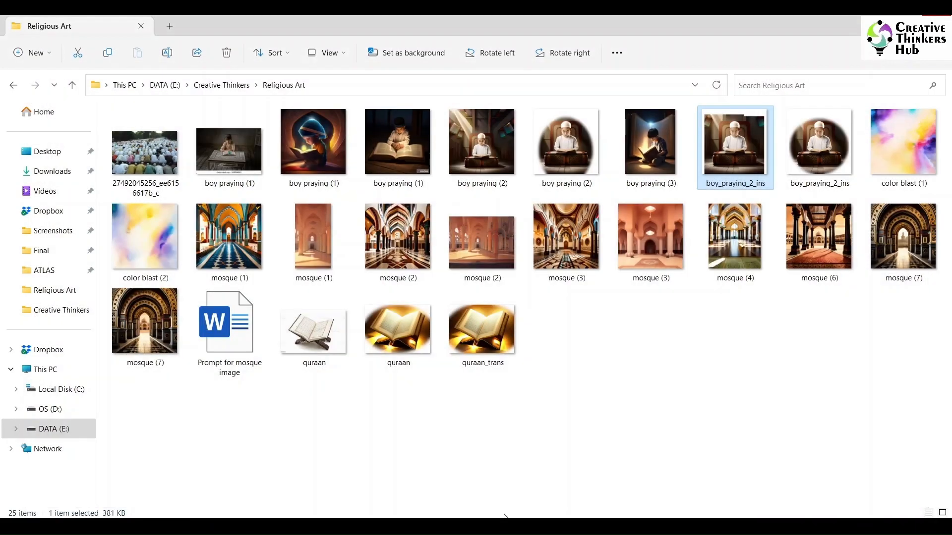
drag(798, 148, 533, 320)
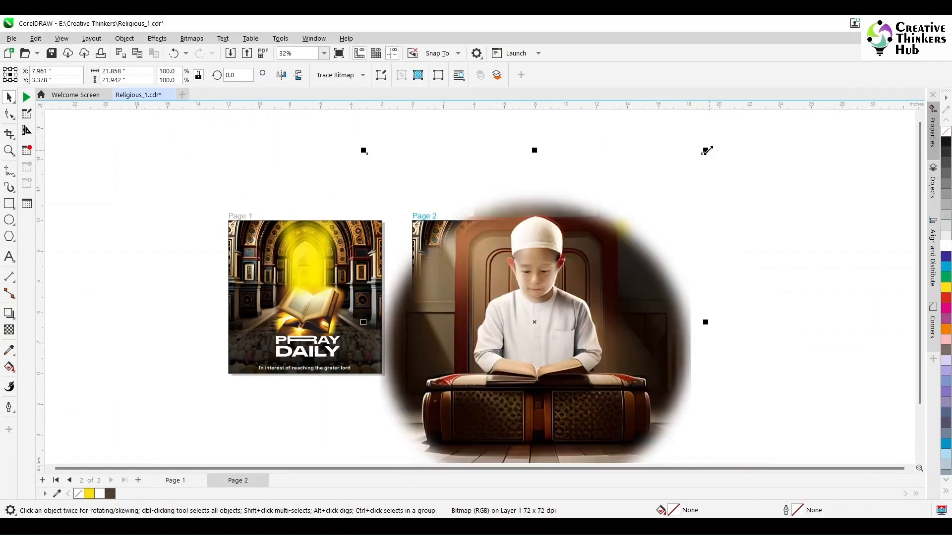
drag(708, 150, 648, 259)
drag(540, 331, 495, 301)
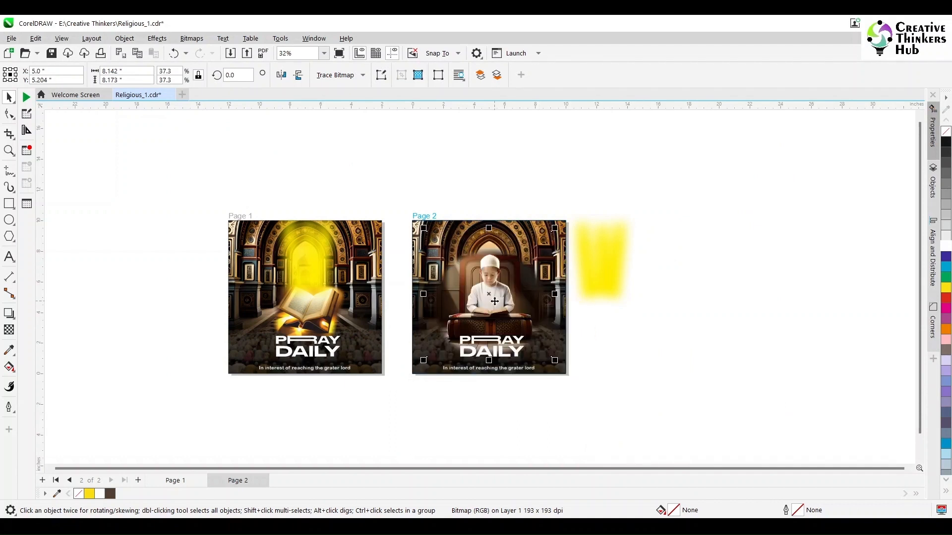
- Place the yellow glow behind the boy on page 2 and raise the boy image slightly to a Y position of about 5.439 inches
drag(605, 276, 491, 270)
click(9, 150)
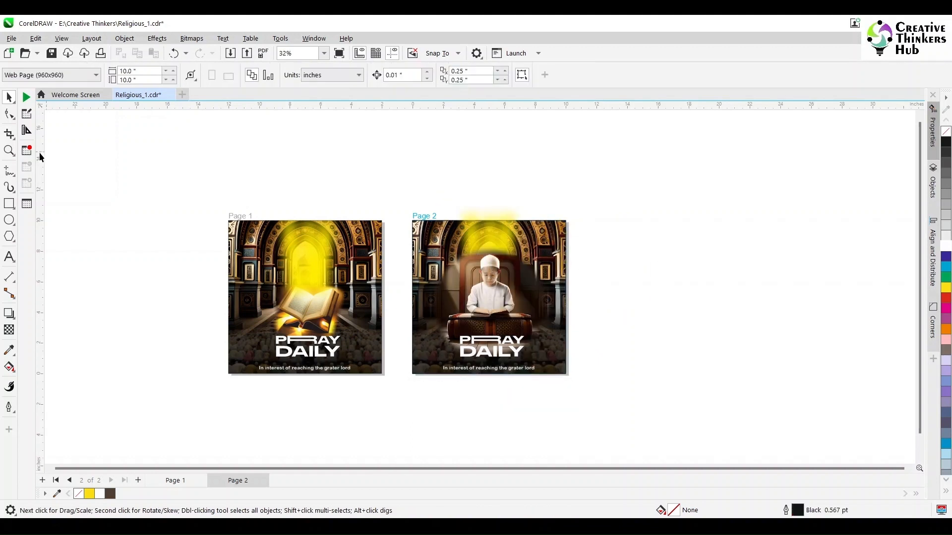
click(500, 305)
click(498, 352)
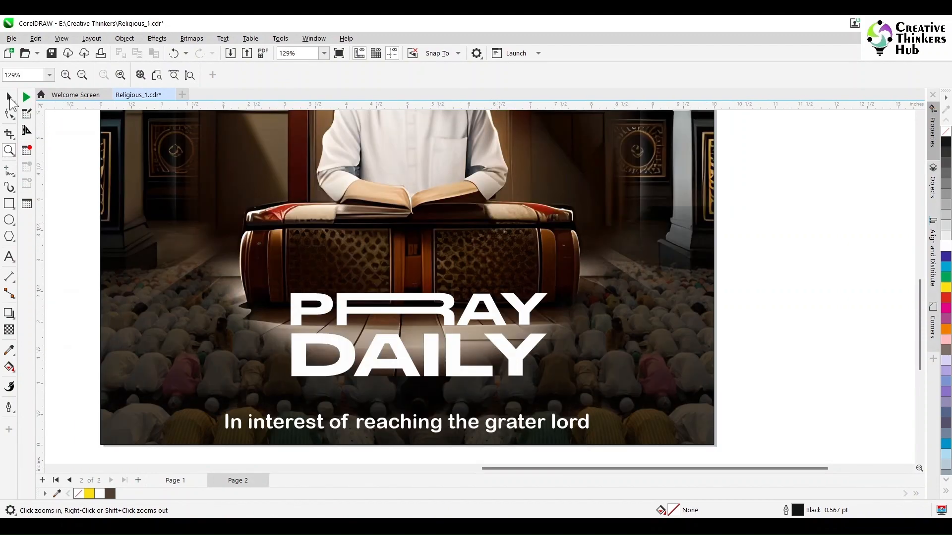
click(9, 97)
drag(406, 278, 406, 265)
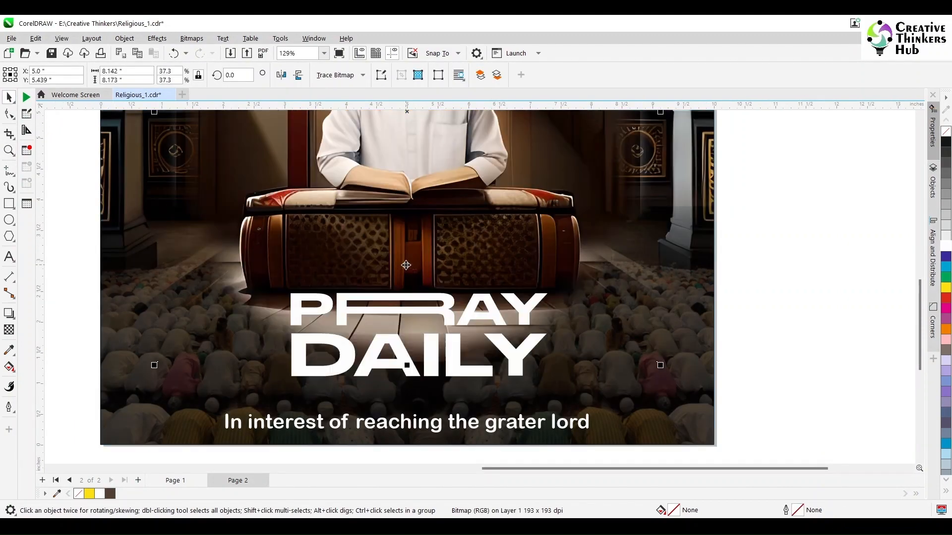
key(F4)
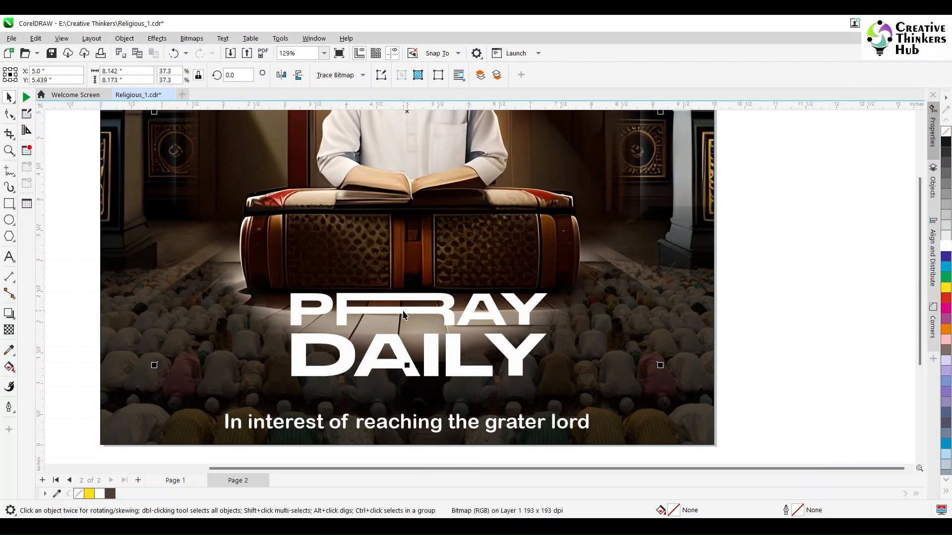
- Lower the boy image on page 2 to a Y position of about 4.276 inches
click(673, 276)
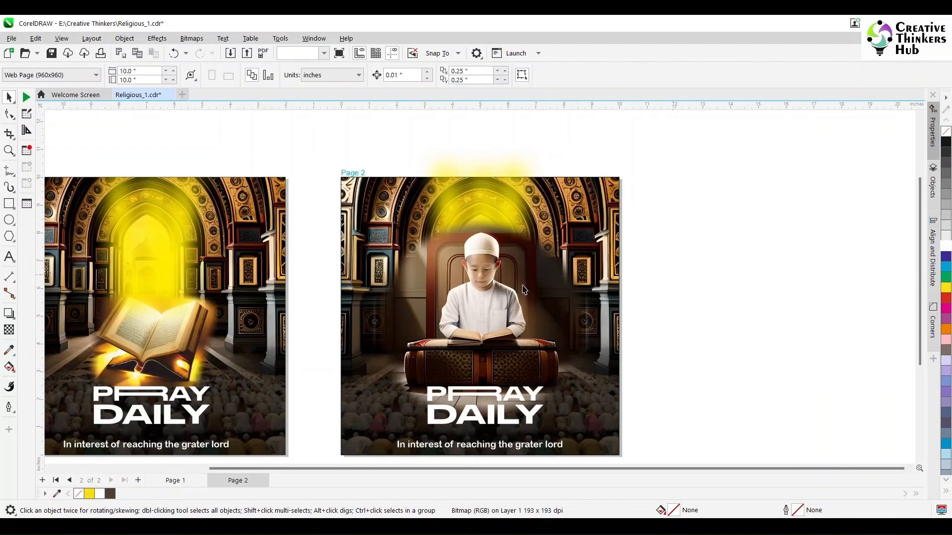
click(480, 293)
drag(483, 272, 484, 304)
click(690, 363)
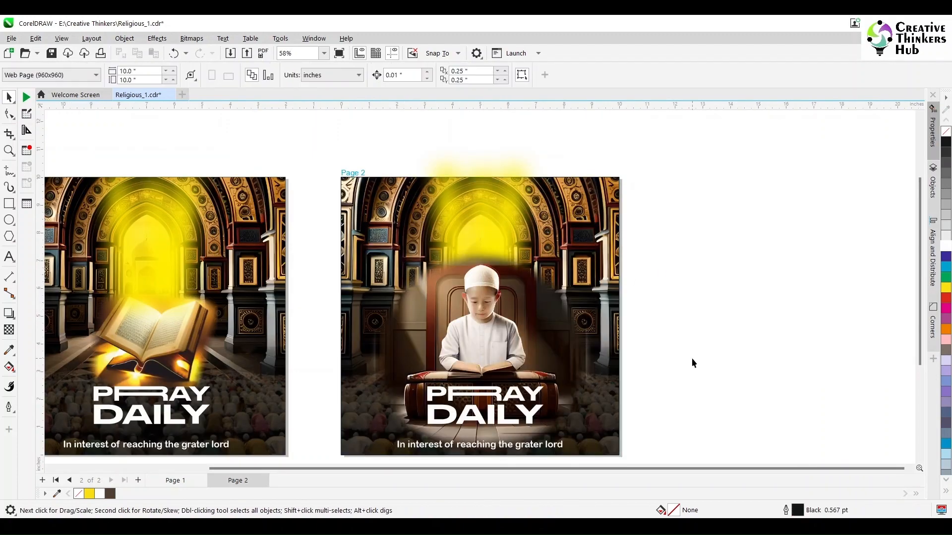
- Fade out the left side of the boy image with a linear transparency and convert it to a 300 dpi RGB bitmap with transparent background
click(479, 222)
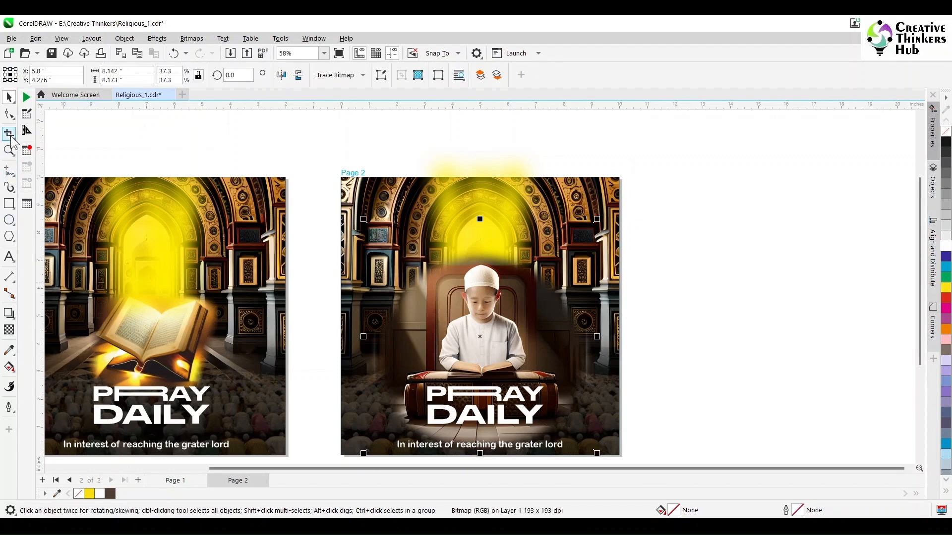
click(9, 330)
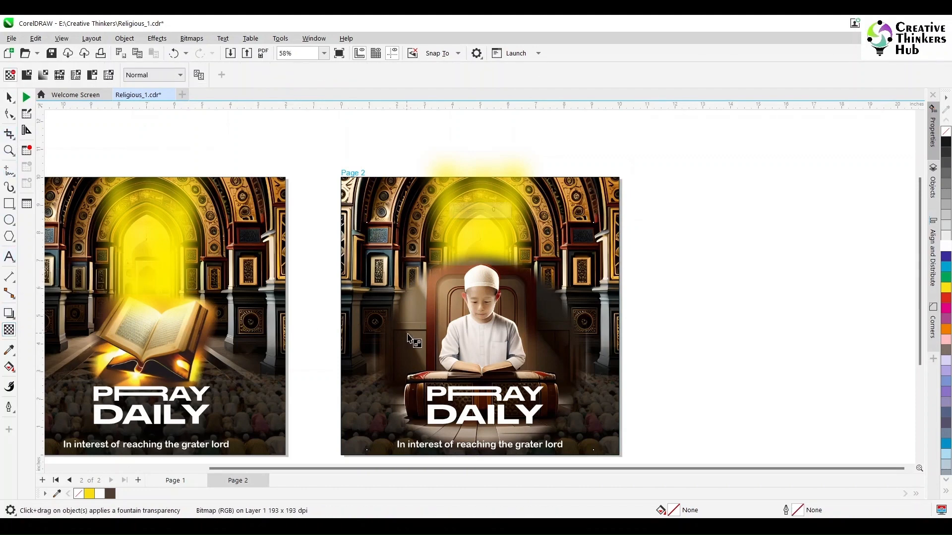
drag(420, 337, 397, 336)
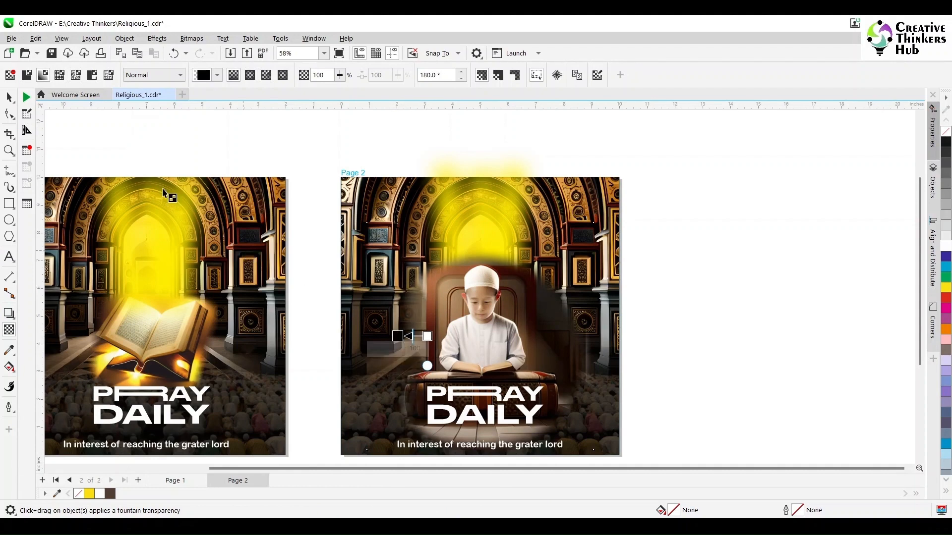
click(9, 98)
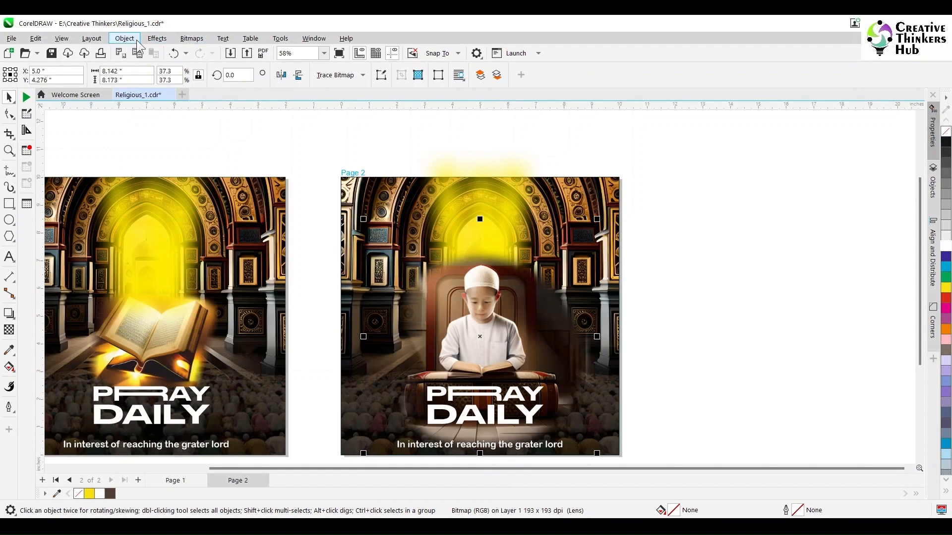
click(191, 38)
click(214, 55)
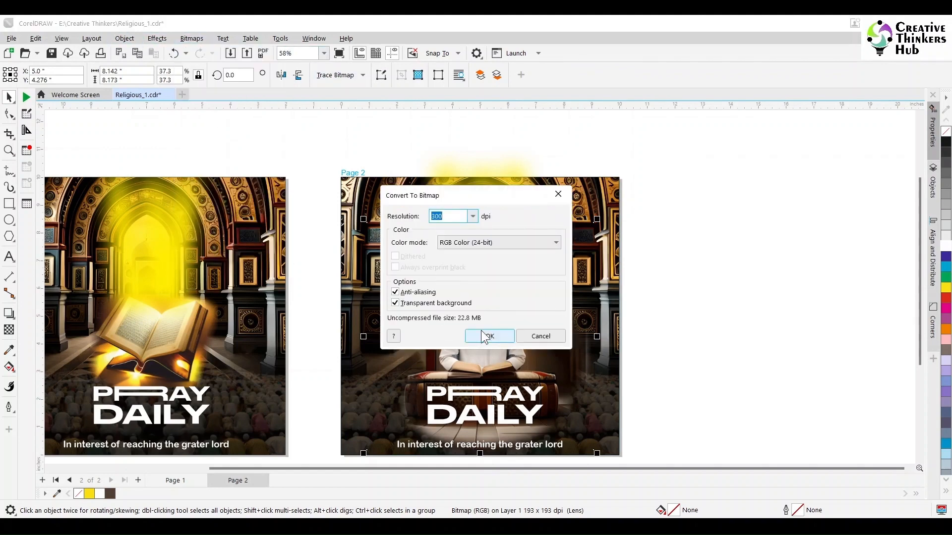
click(489, 337)
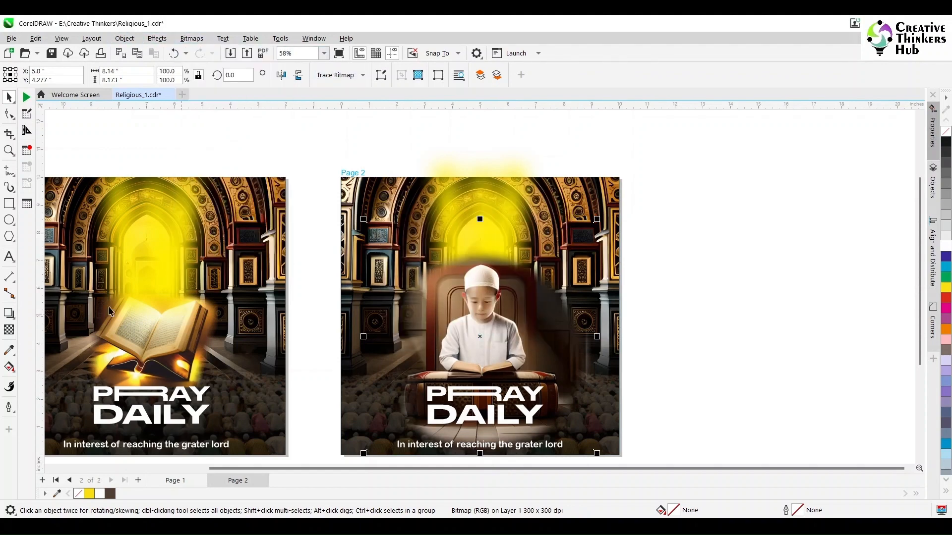
- Fade out the right side of the boy image with a linear transparency and convert it to a bitmap again
click(9, 330)
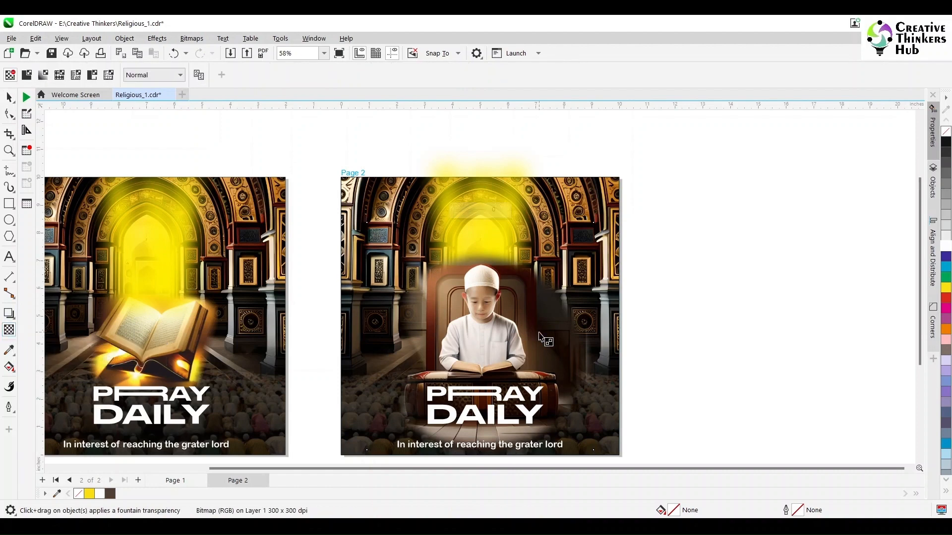
drag(539, 332, 564, 332)
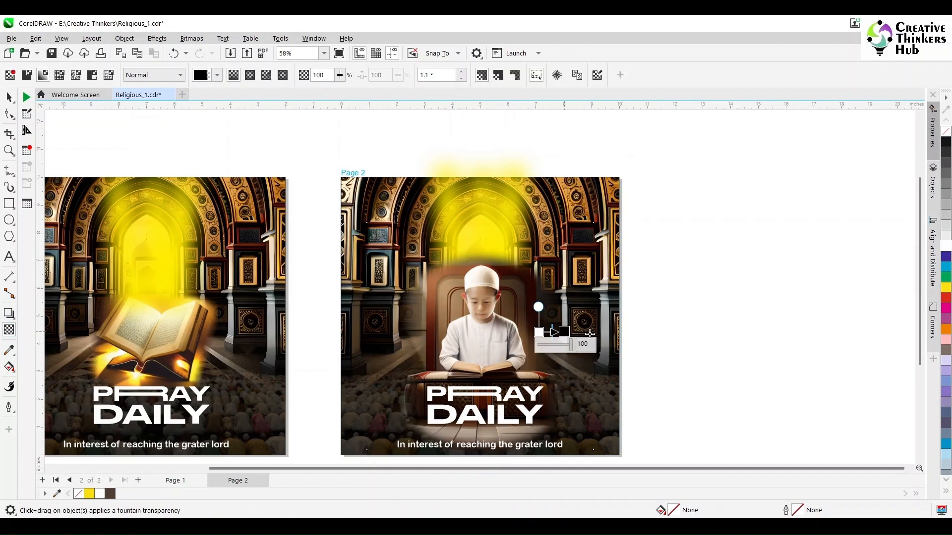
click(8, 98)
click(191, 38)
click(209, 50)
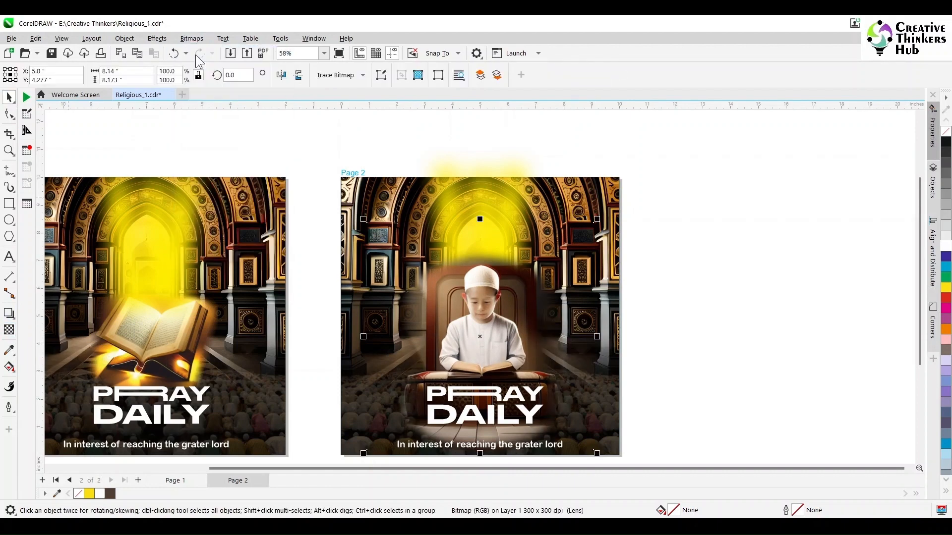
click(487, 335)
- Fade out the top edge of the boy image above the cap with a short vertical fountain transparency
click(6, 331)
scroll(481, 266, up, 2)
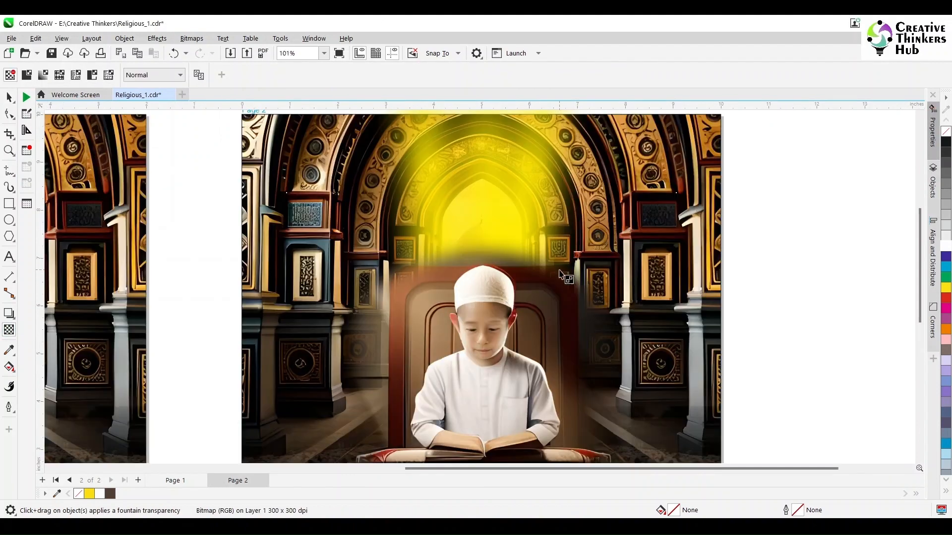
drag(484, 268, 484, 251)
key(space)
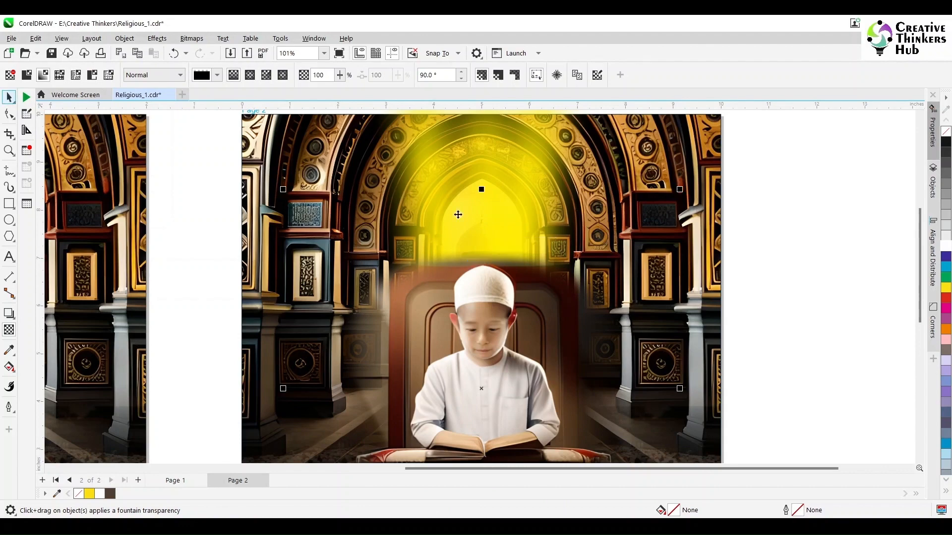
- Bring the yellow glow on page 2 to the front, scale it to about 83.4%, and move it up slightly
click(479, 151)
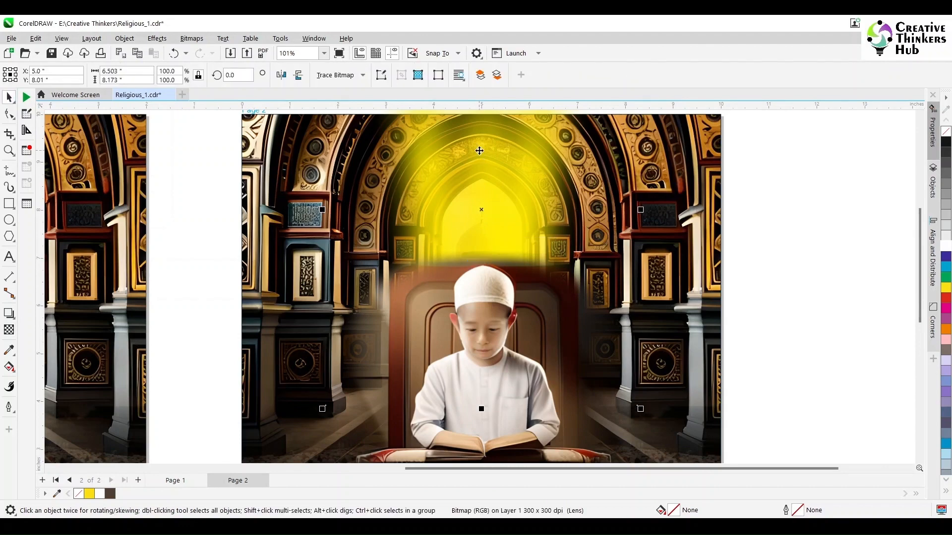
key(shift+Page_Up)
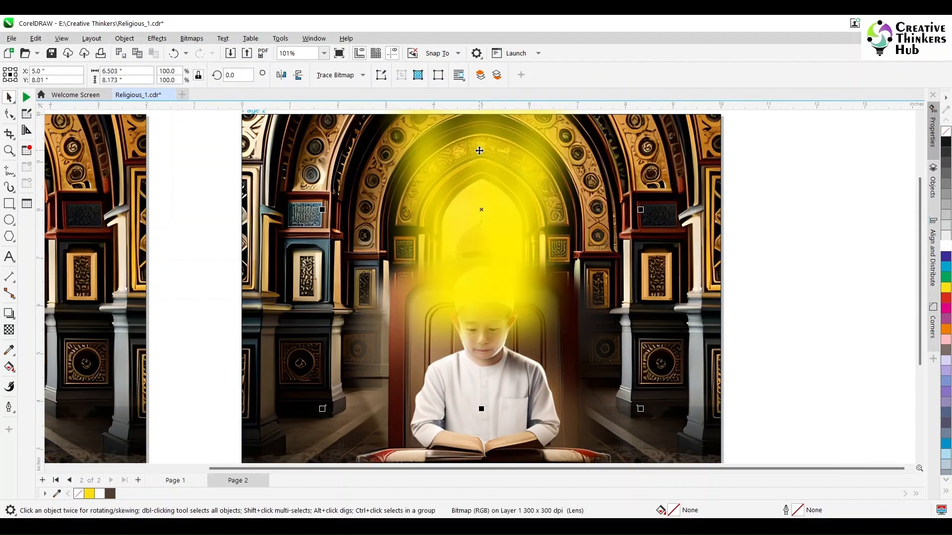
scroll(479, 151, down, 3)
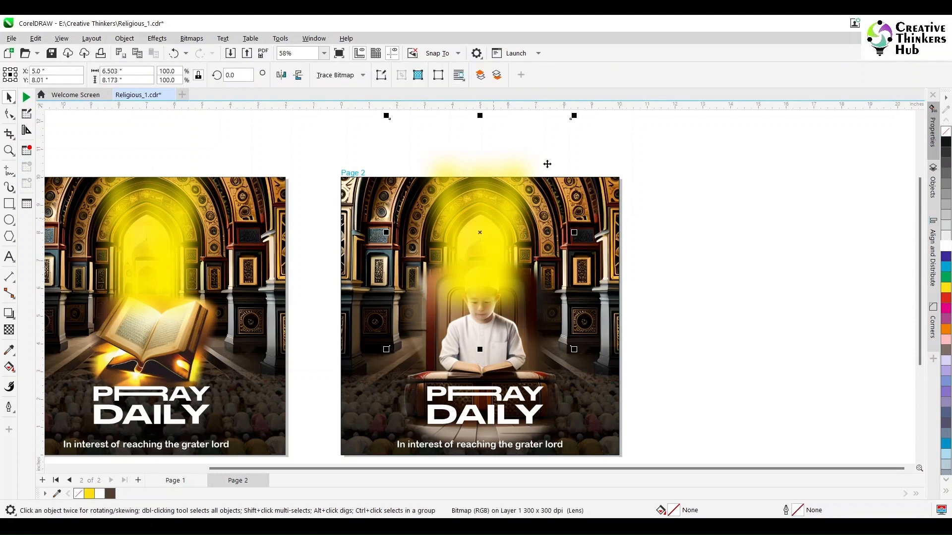
drag(573, 117, 576, 128)
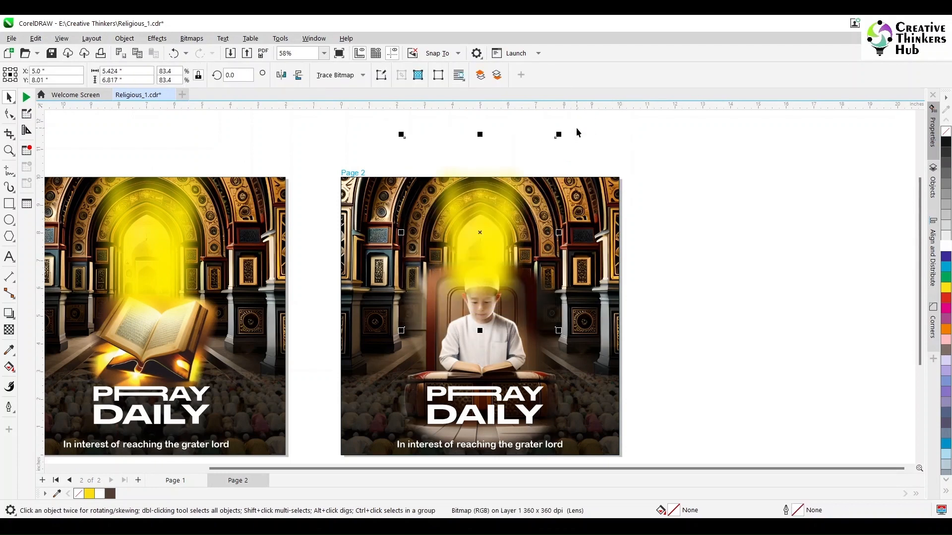
drag(495, 202, 494, 204)
click(712, 135)
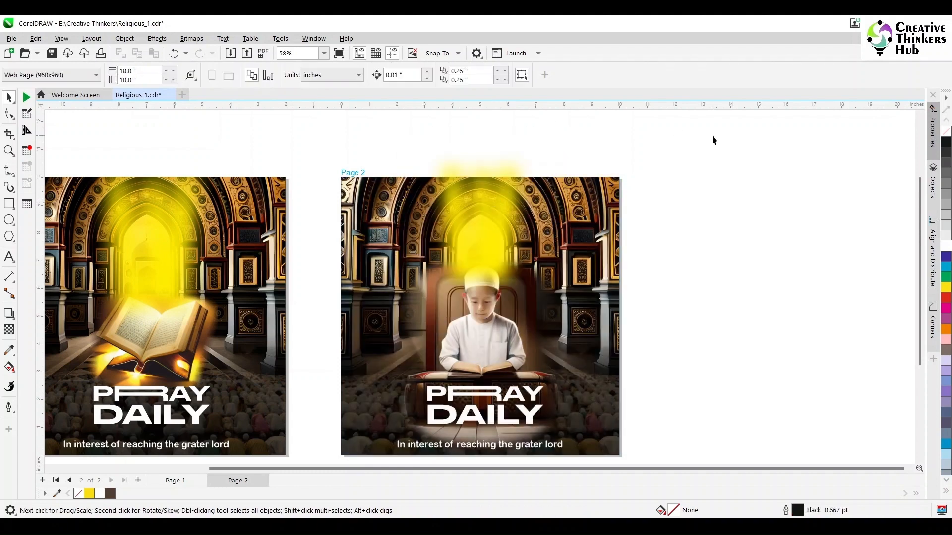
- Shrink the page 2 glow to about 76.9% and lower it slightly onto the top of the boy's cap
click(504, 210)
drag(559, 123, 561, 133)
click(638, 171)
click(498, 200)
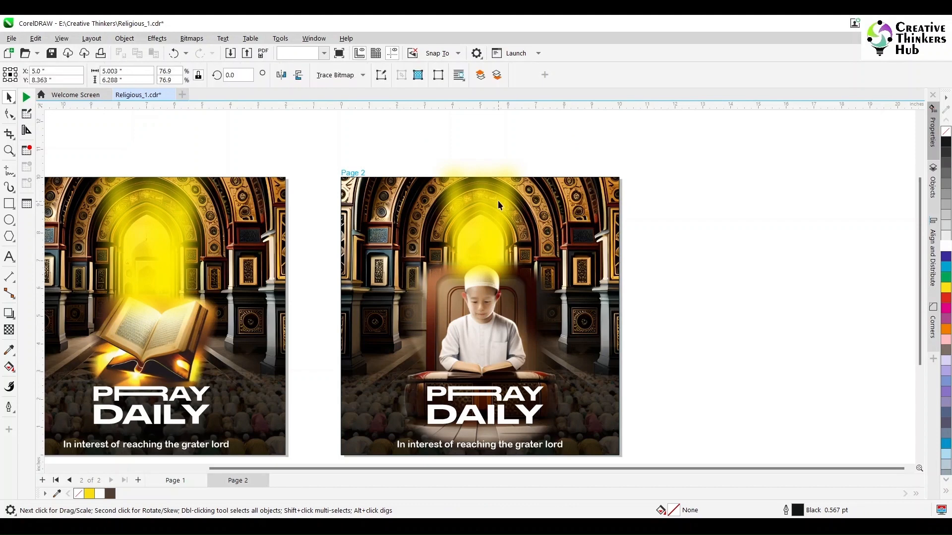
drag(498, 200, 500, 211)
click(685, 208)
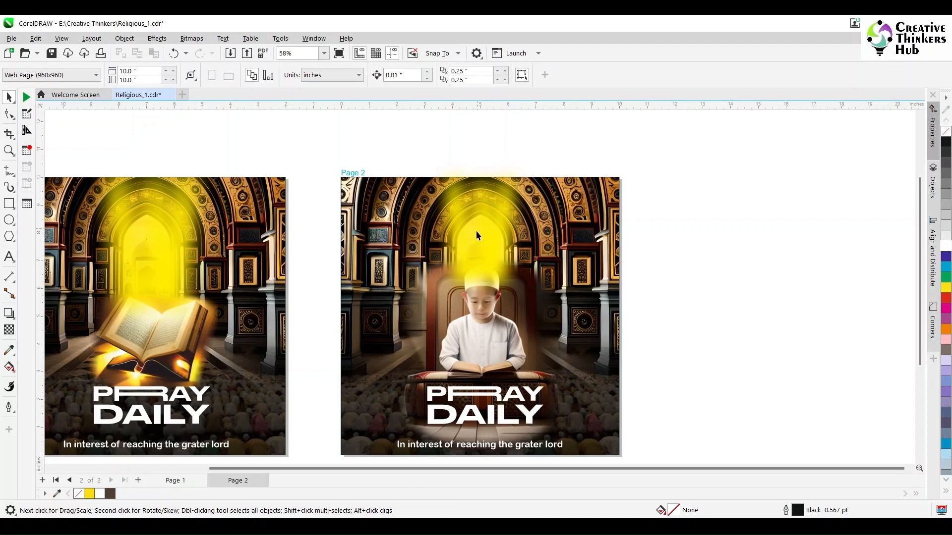
- PowerClip the boy image and the yellow glow together inside the page 2 background frame
click(473, 343)
shift+click(490, 187)
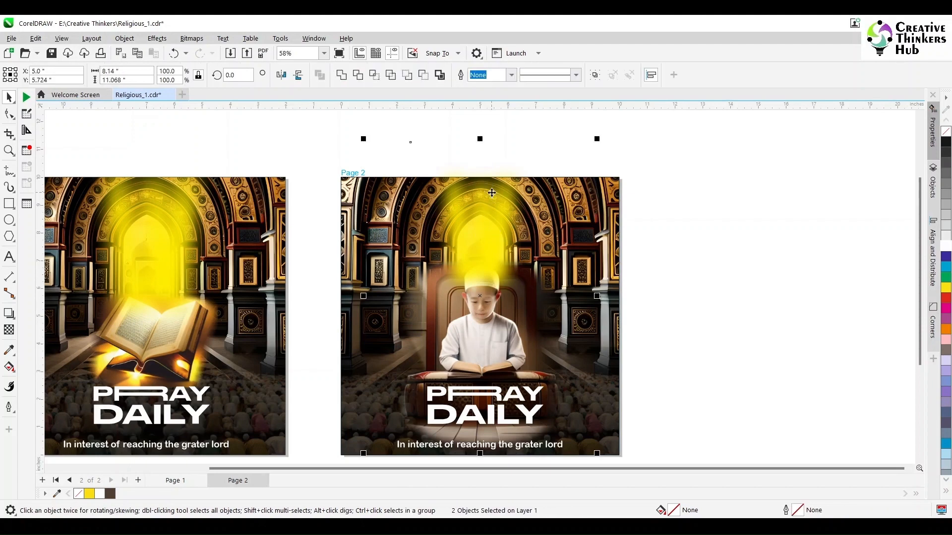
click(124, 39)
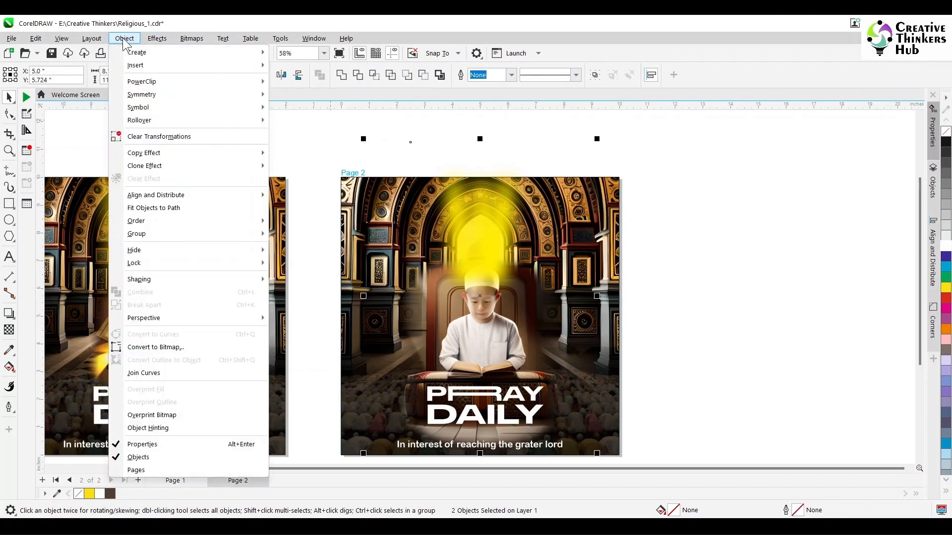
mouse_move(182, 83)
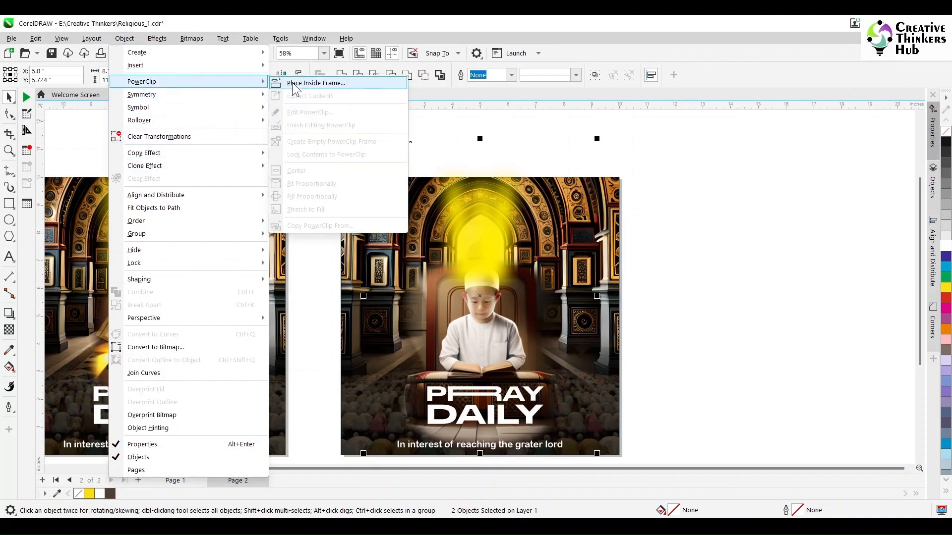
click(298, 83)
click(756, 248)
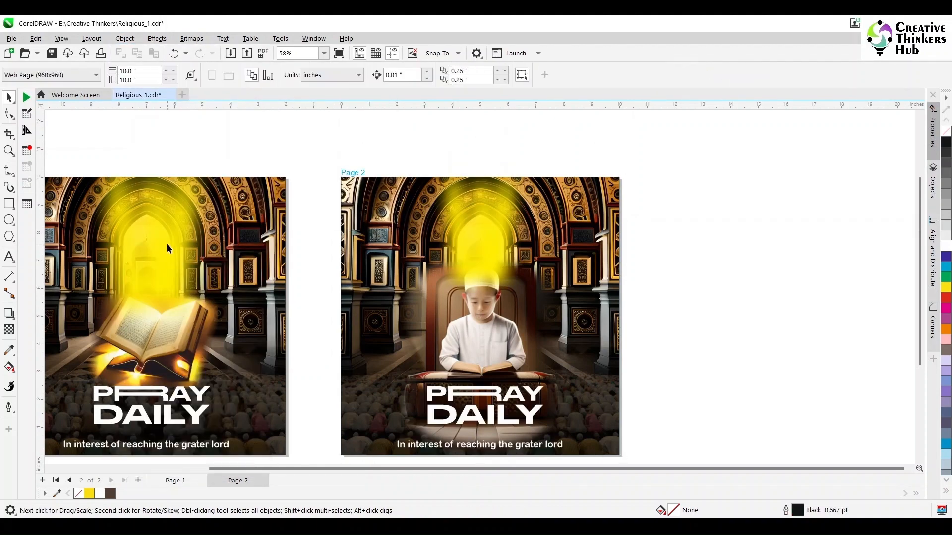
- PowerClip the yellow glow and the Quran image together inside the page 1 background frame
click(166, 243)
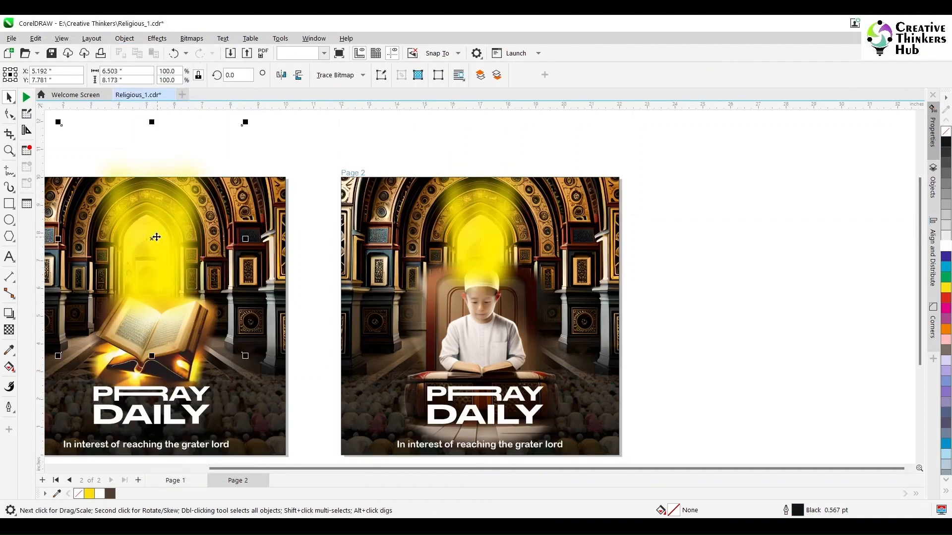
shift+click(180, 379)
click(124, 39)
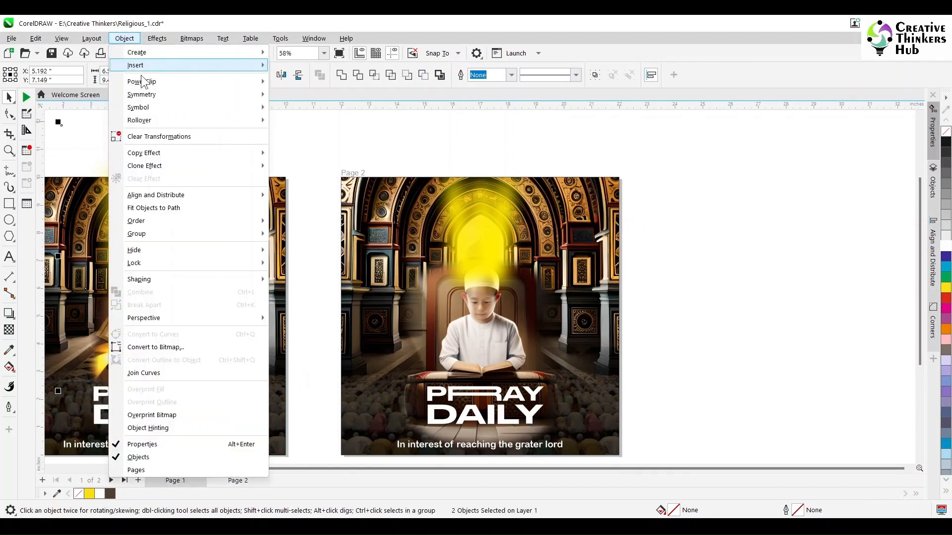
mouse_move(147, 86)
click(302, 80)
click(267, 199)
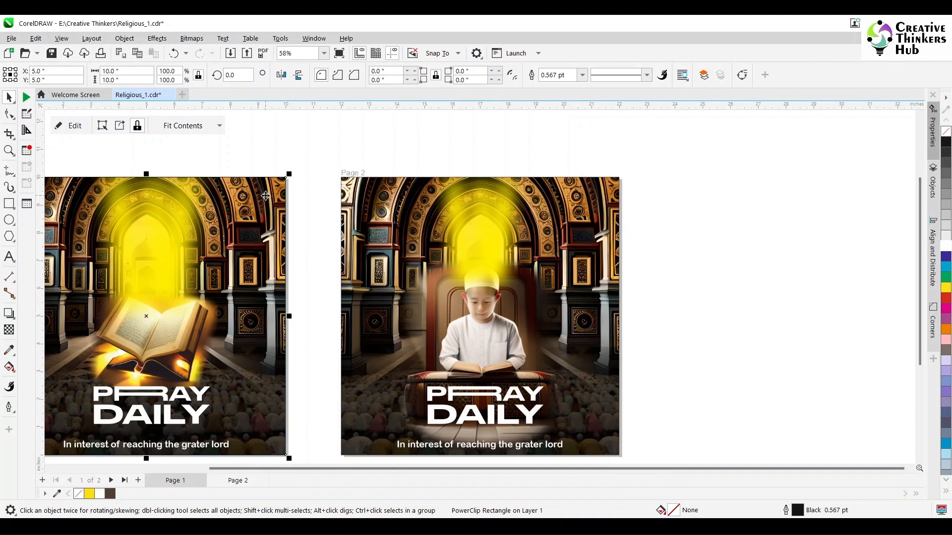
click(296, 134)
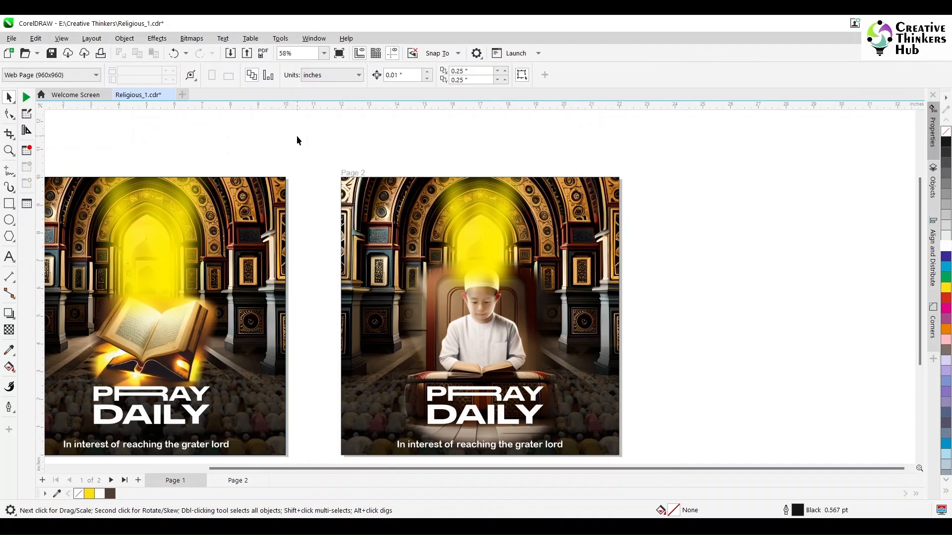
- Fit both pages in the view and examine the two finished artworks side by side in full-screen preview
key(shift+F4)
click(324, 53)
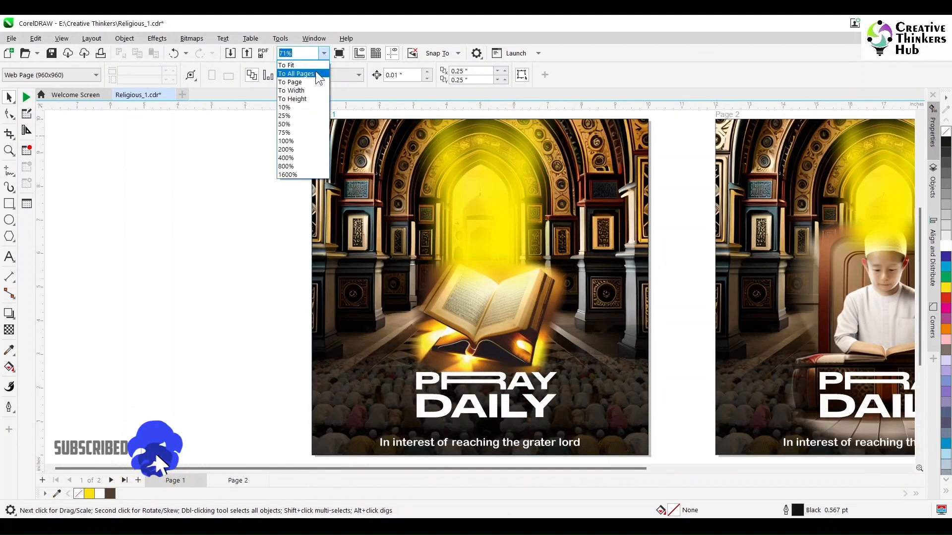
click(317, 77)
click(9, 150)
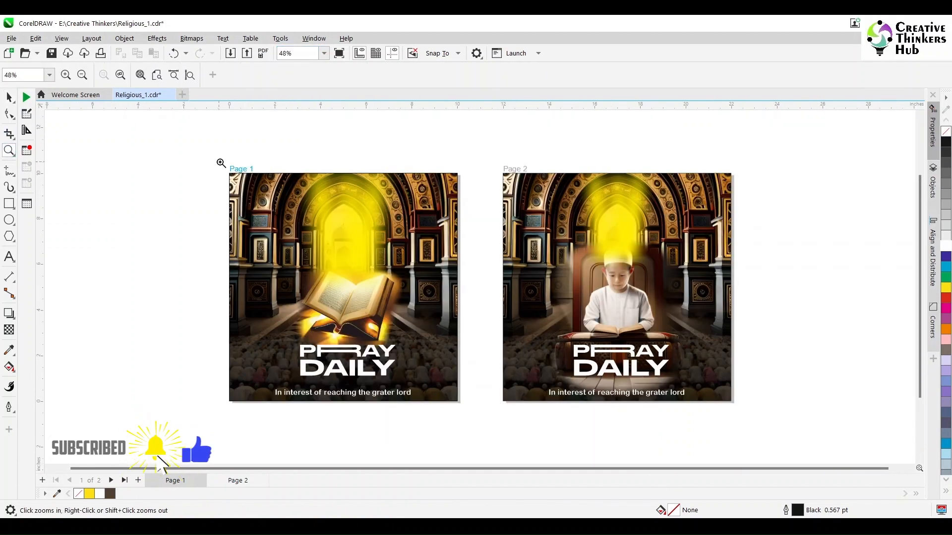
drag(224, 163, 737, 425)
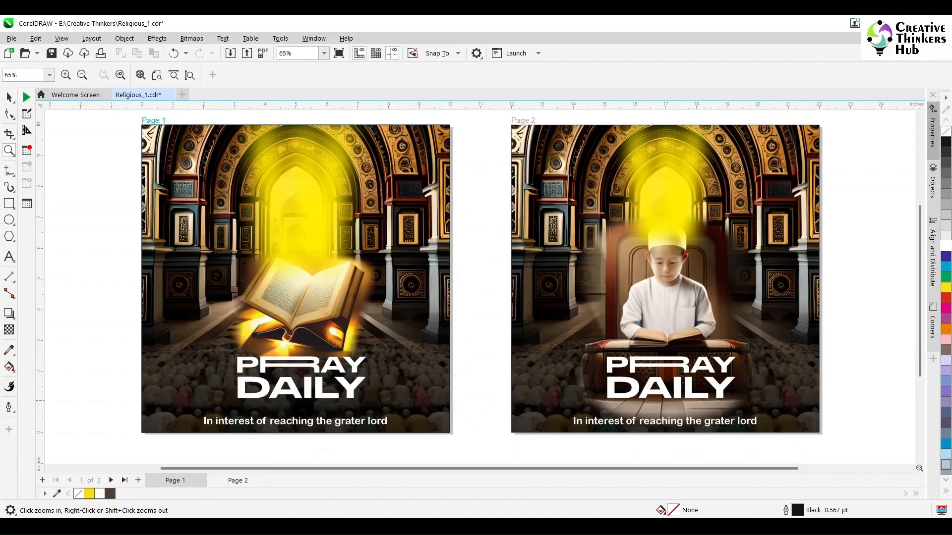
key(F9)
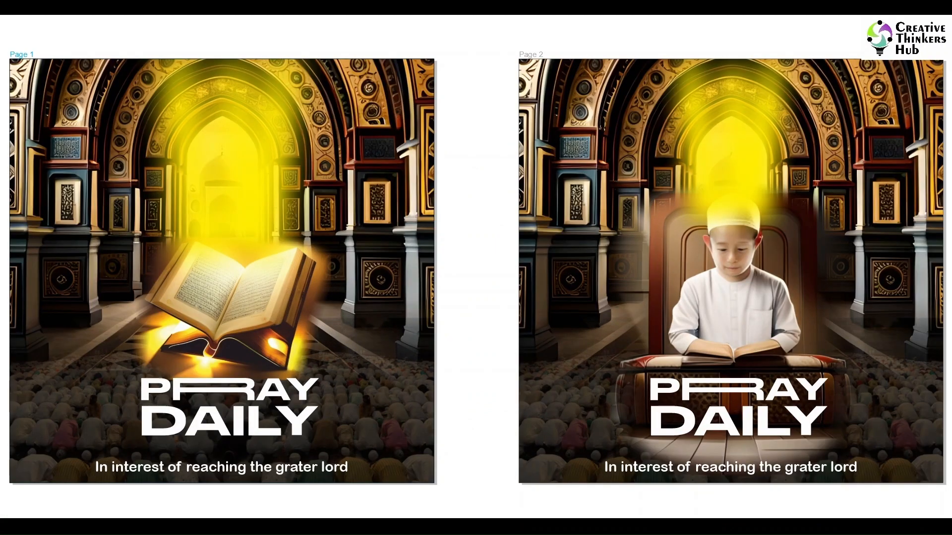